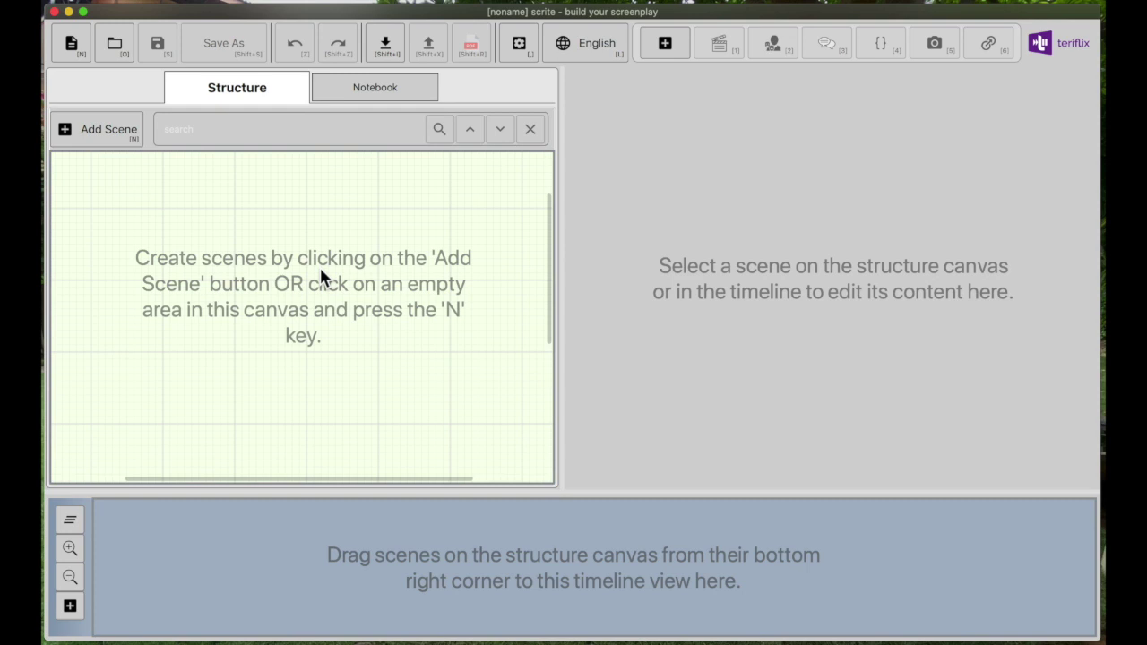
- Place a new Blue scene near the upper middle of the empty structure canvas
left_click(97, 143)
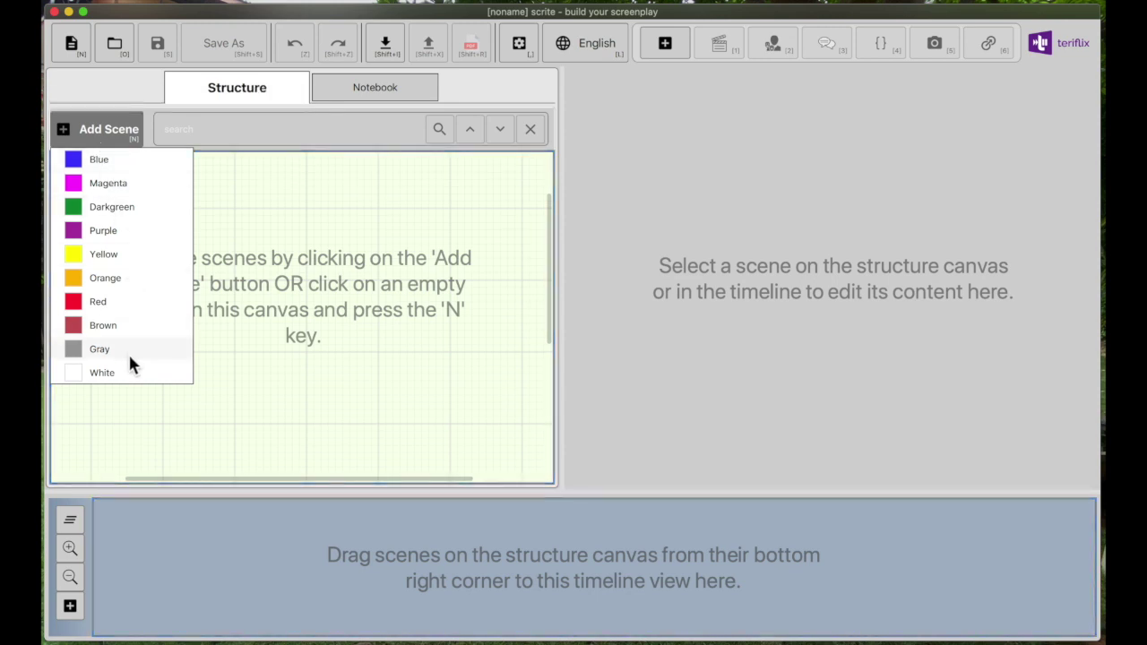
left_click(133, 166)
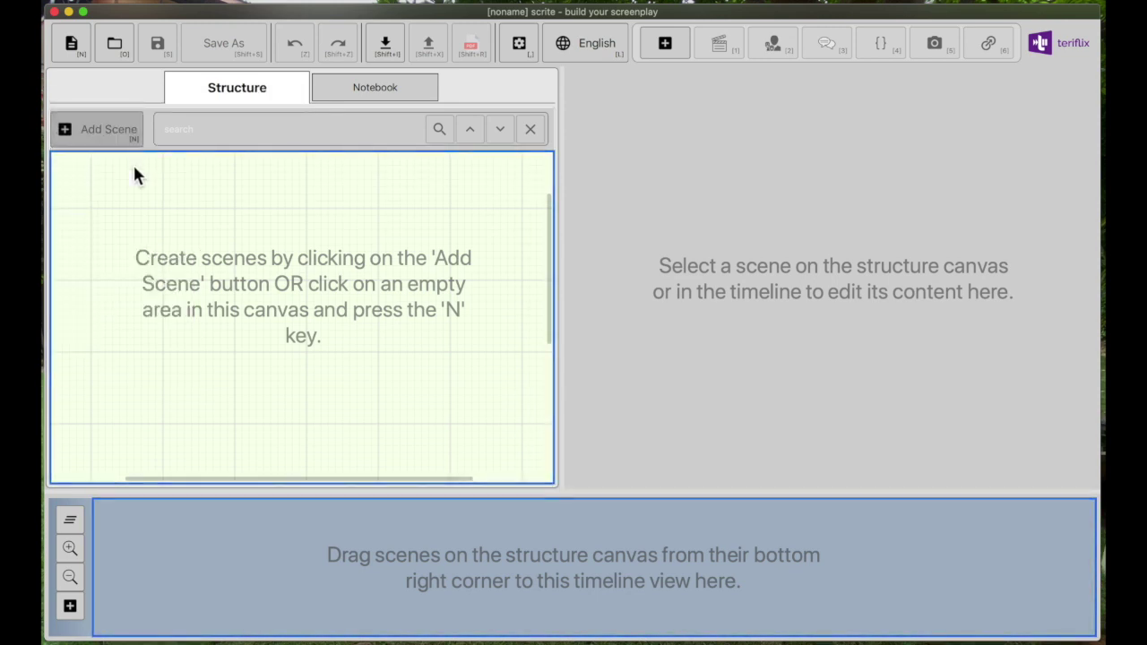
left_click(300, 218)
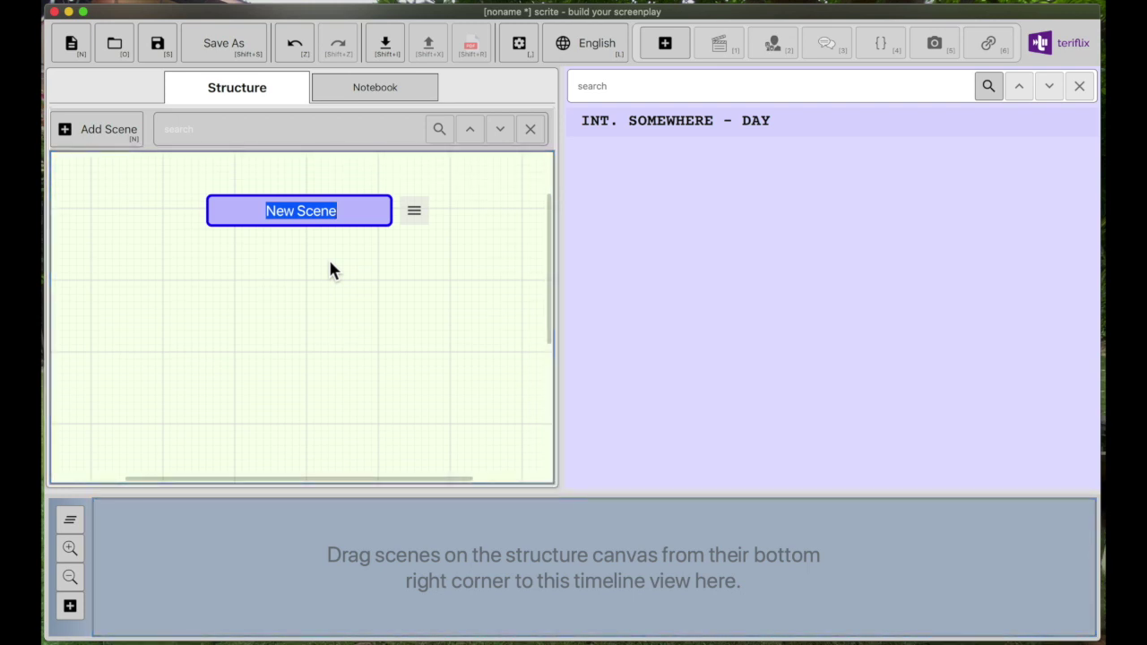
- Title the new scene "Opening Scene. This actually wraps around, so that you can keep typing a description of the scene that you want to create."
type("Opening Scene")
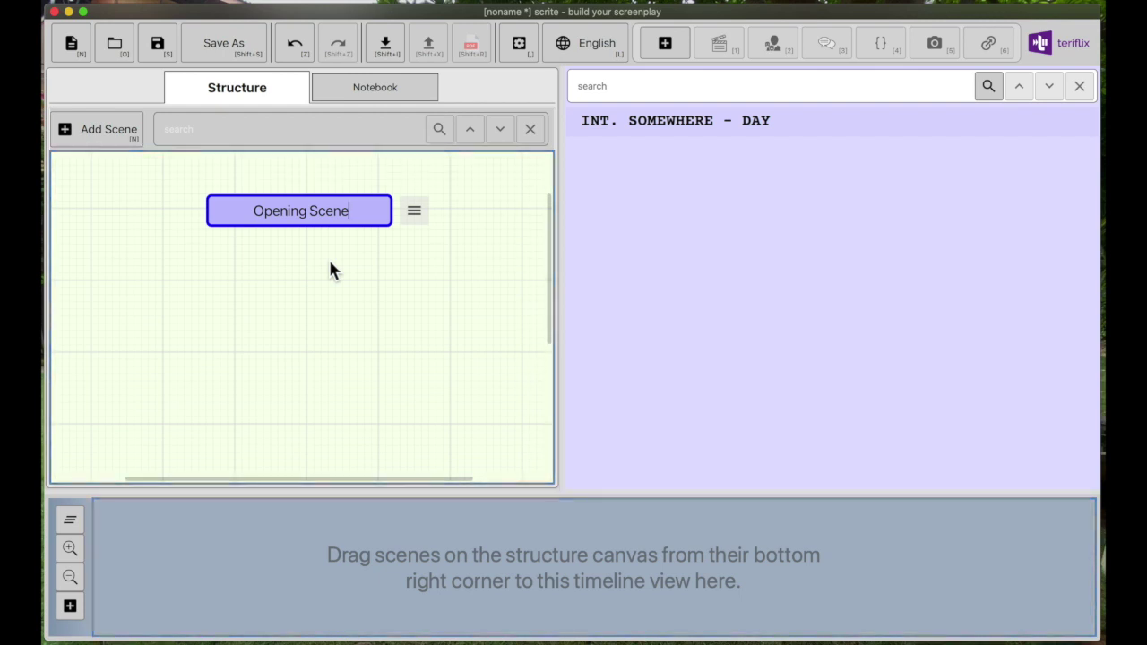
type(". This actually wraps around, so that you can keep typi")
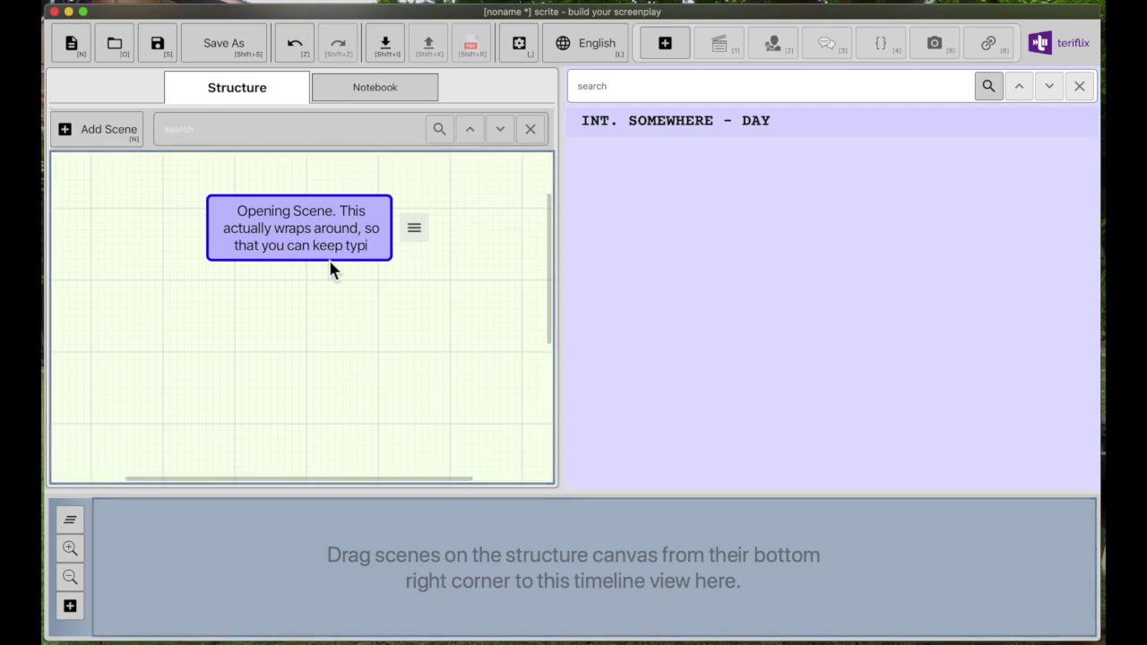
type("ng a descr")
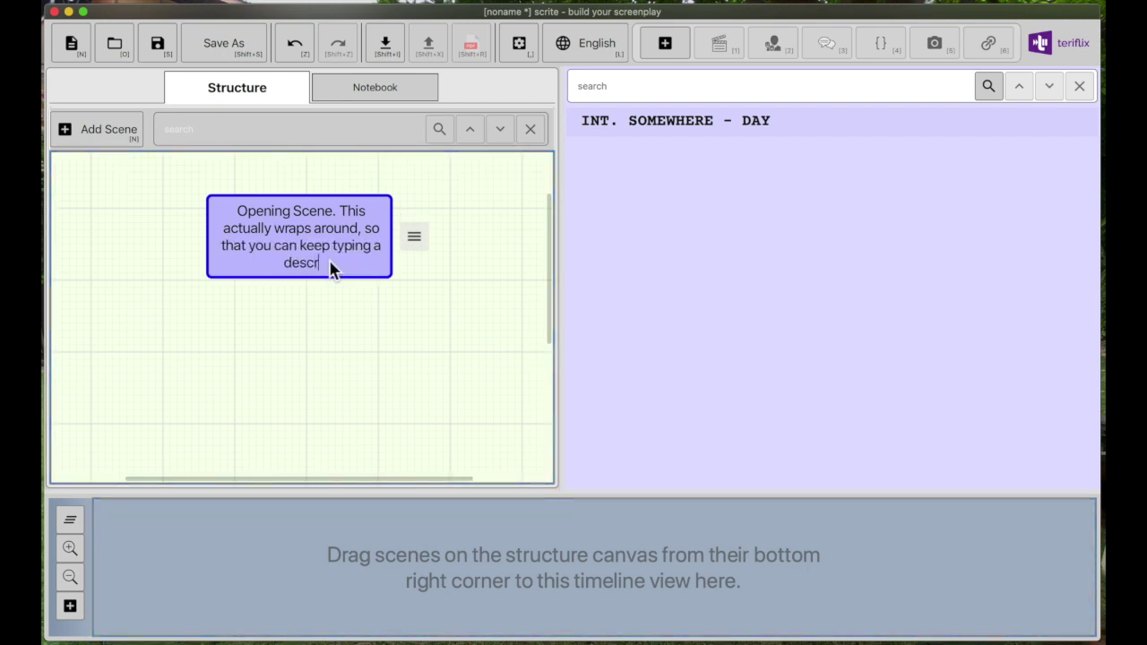
type("iption of the scene that you")
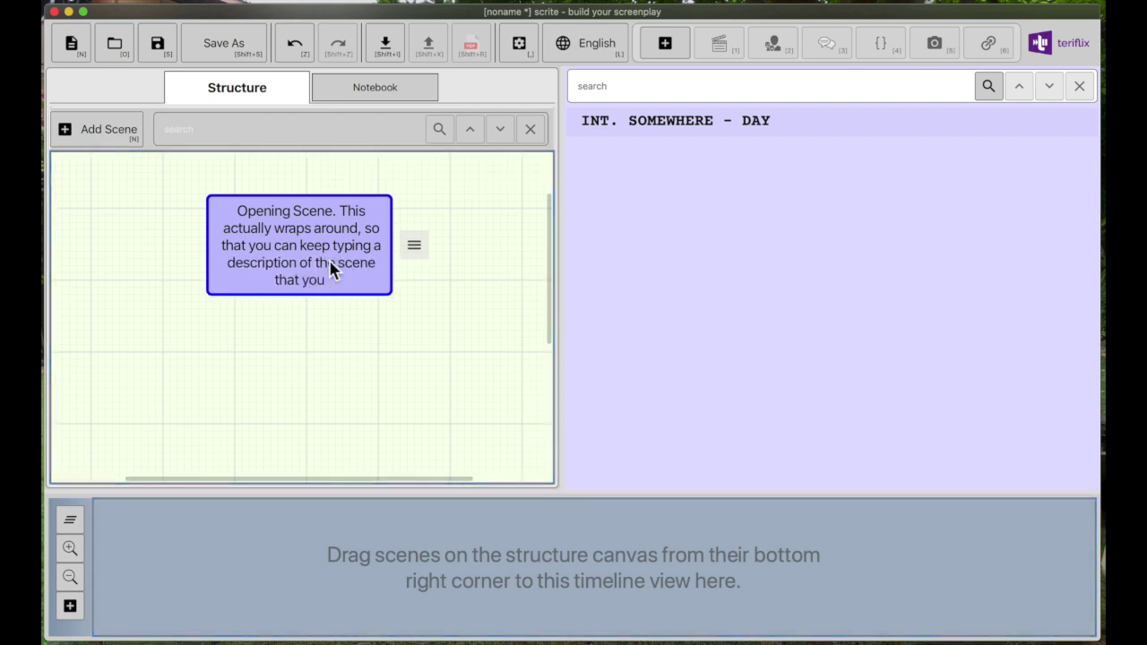
type(" want to create.")
key("Return")
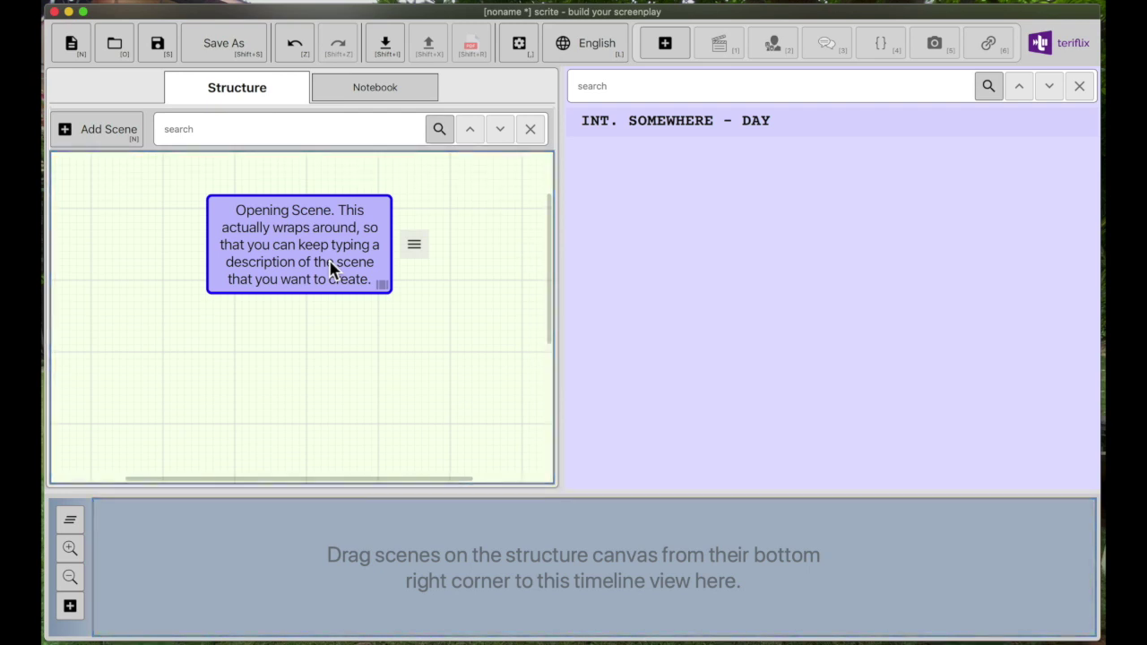
- Recolor the opening scene's card to Magenta and then to Darkgreen
left_click(415, 249)
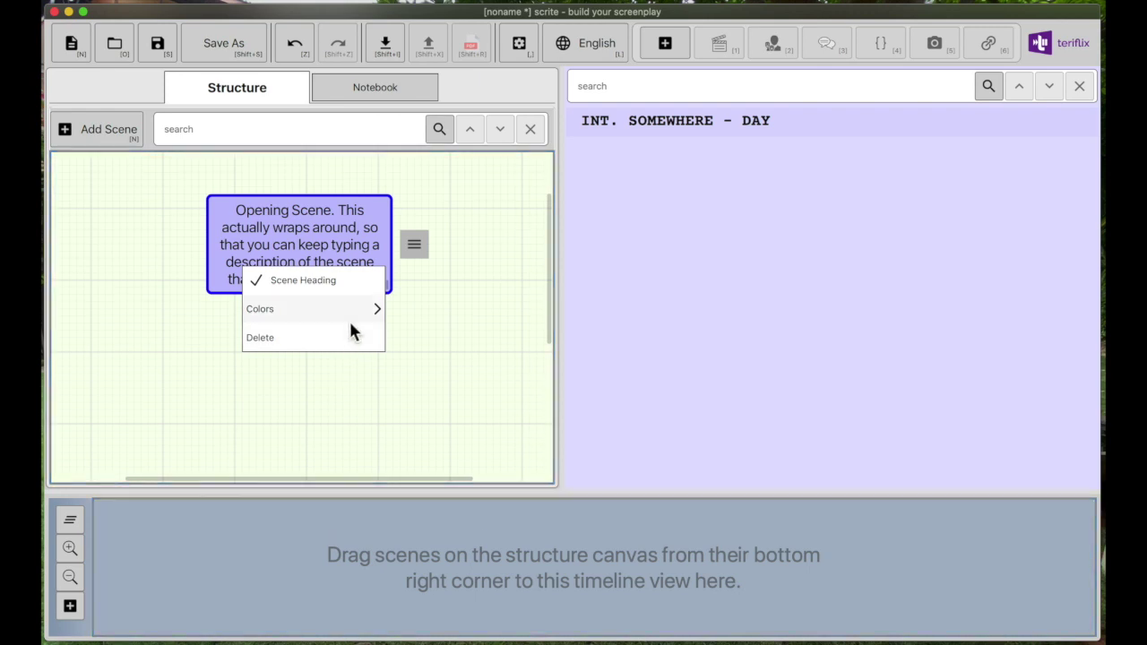
mouse_move(352, 315)
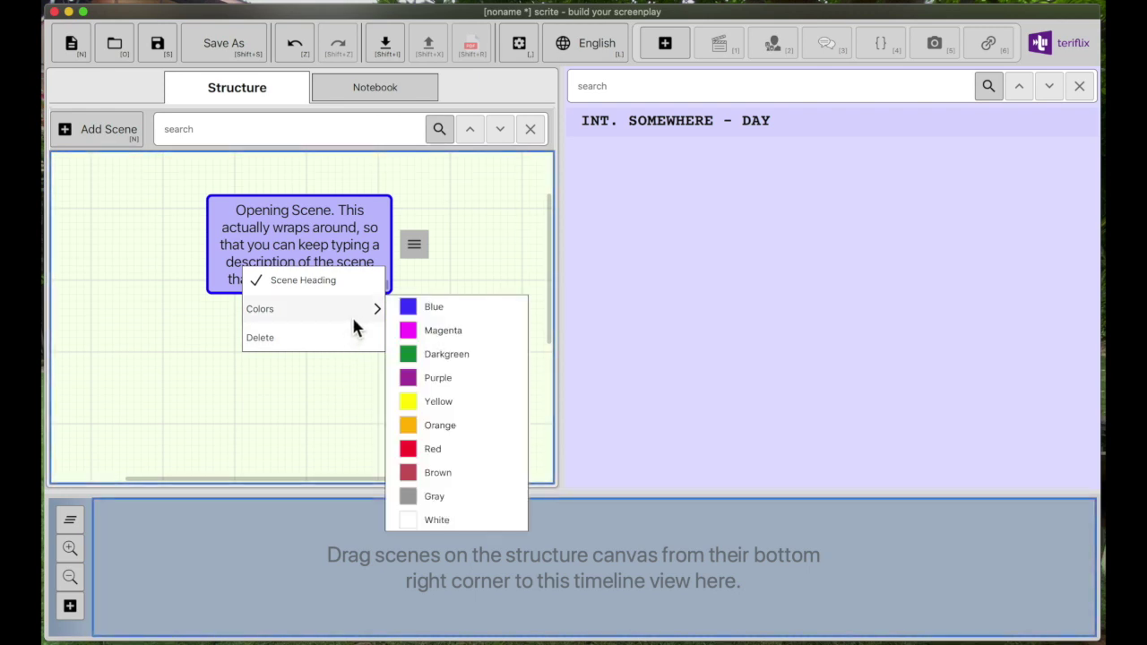
left_click(416, 328)
left_click(417, 257)
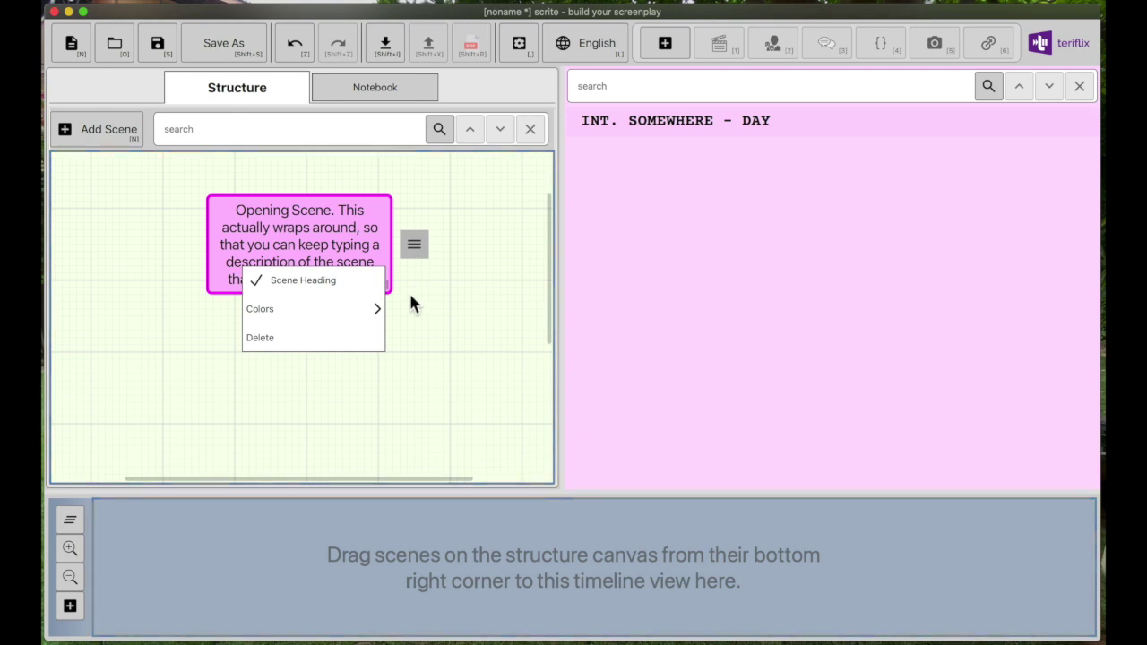
mouse_move(381, 310)
left_click(405, 353)
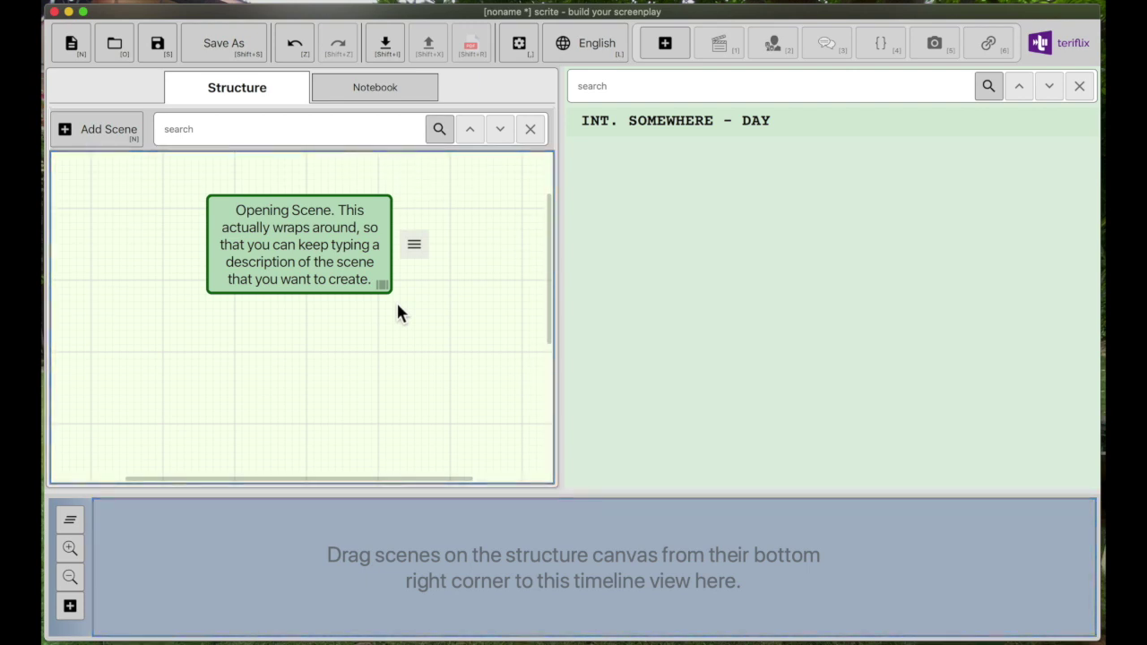
- Move the opening scene's card slightly up and to the left on the structure canvas
scroll(397, 312, "down", 5)
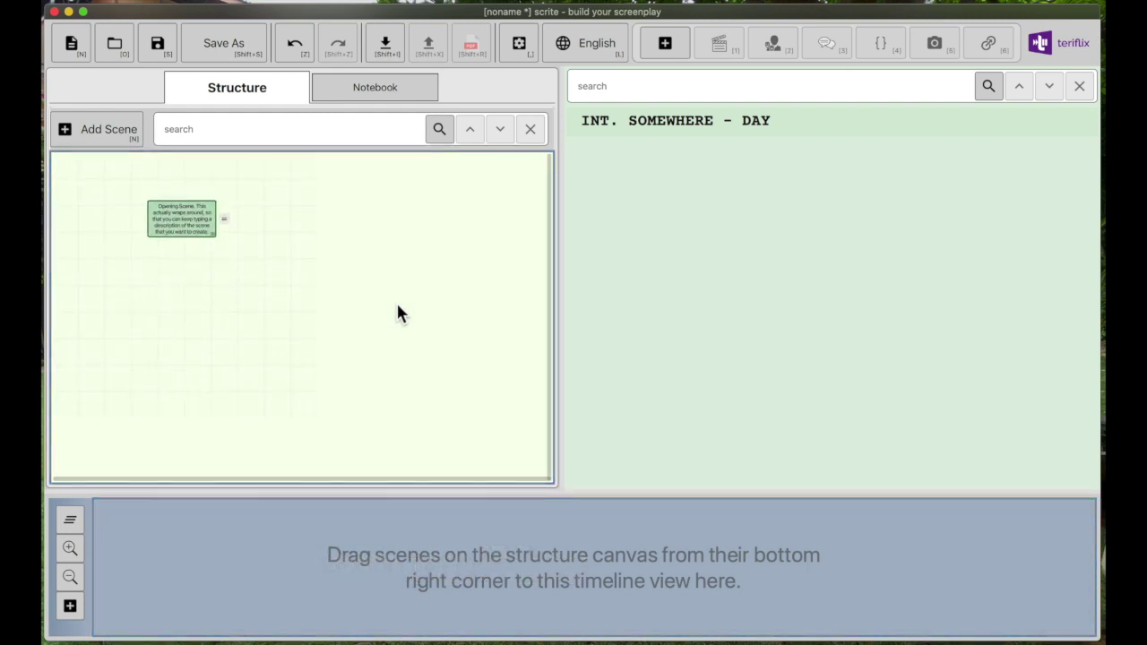
scroll(163, 283, "up", 5)
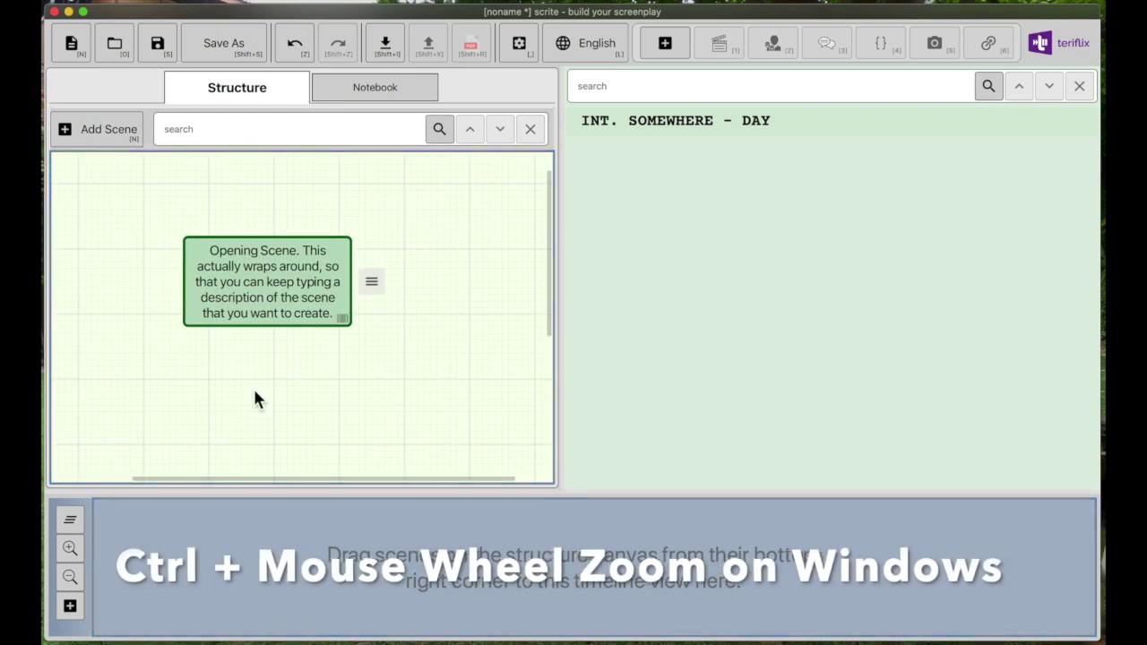
scroll(305, 389, "left", 3)
scroll(304, 389, "right", 1)
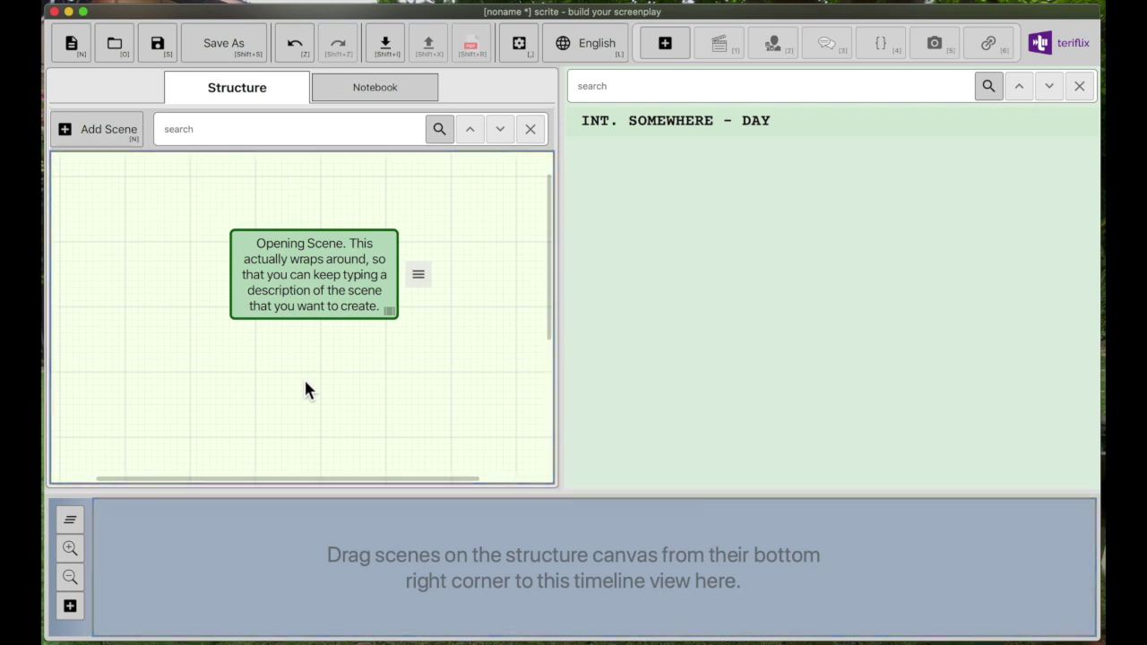
left_click_drag(305, 265, 262, 225)
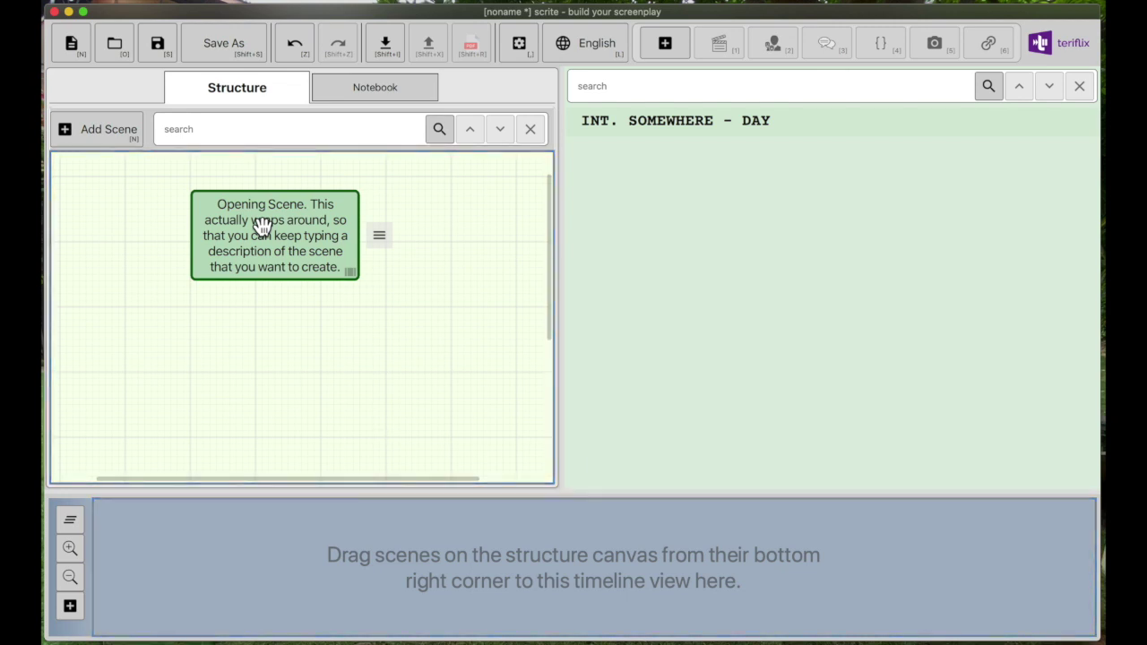
- Add a Purple scene titled "Another Scene" below and to the left of the opening scene
left_click(102, 138)
left_click(113, 228)
left_click(146, 368)
type("Another Scene")
key("Return")
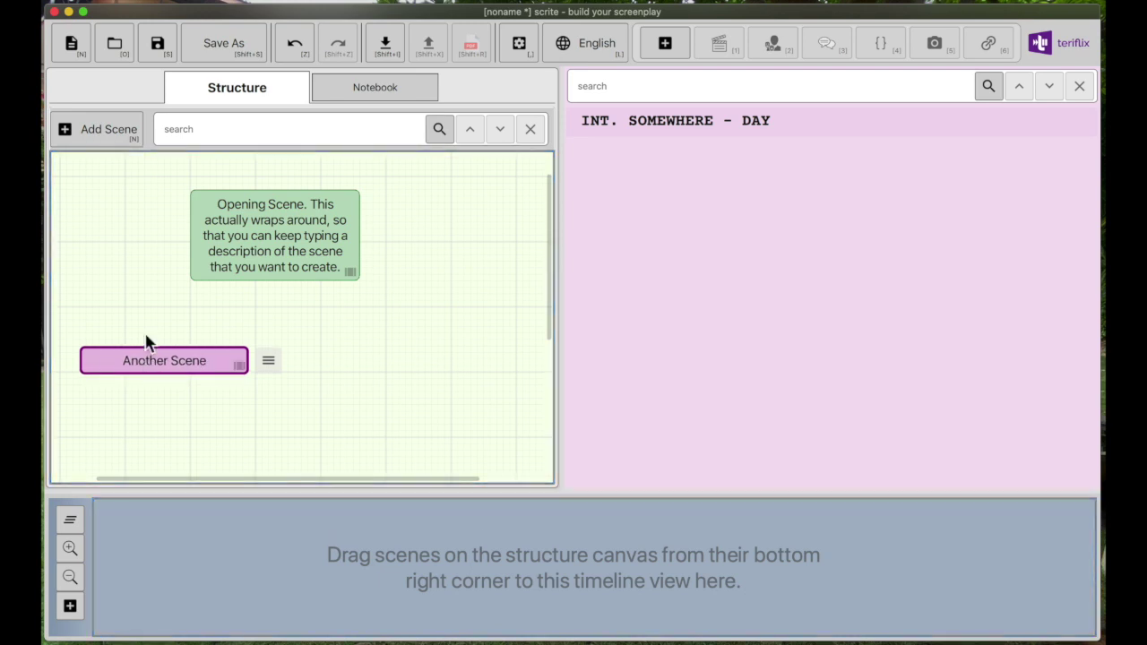
- Add an Orange scene titled "Yet Another Scene" below and to the right of the opening scene
left_click(106, 130)
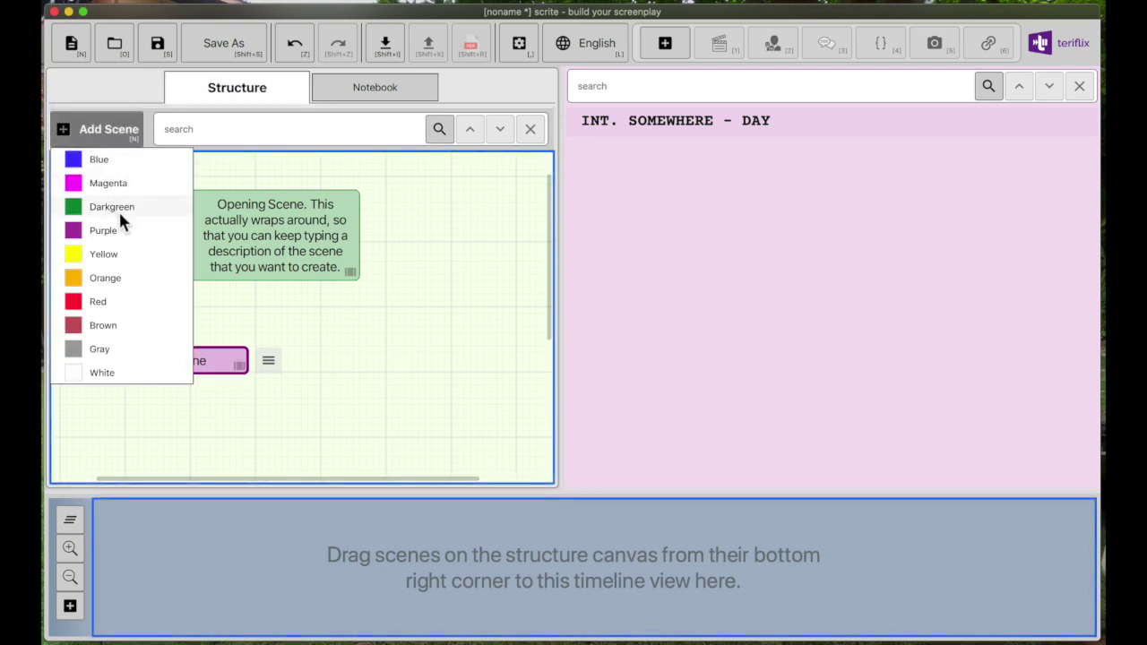
left_click(121, 276)
left_click(374, 438)
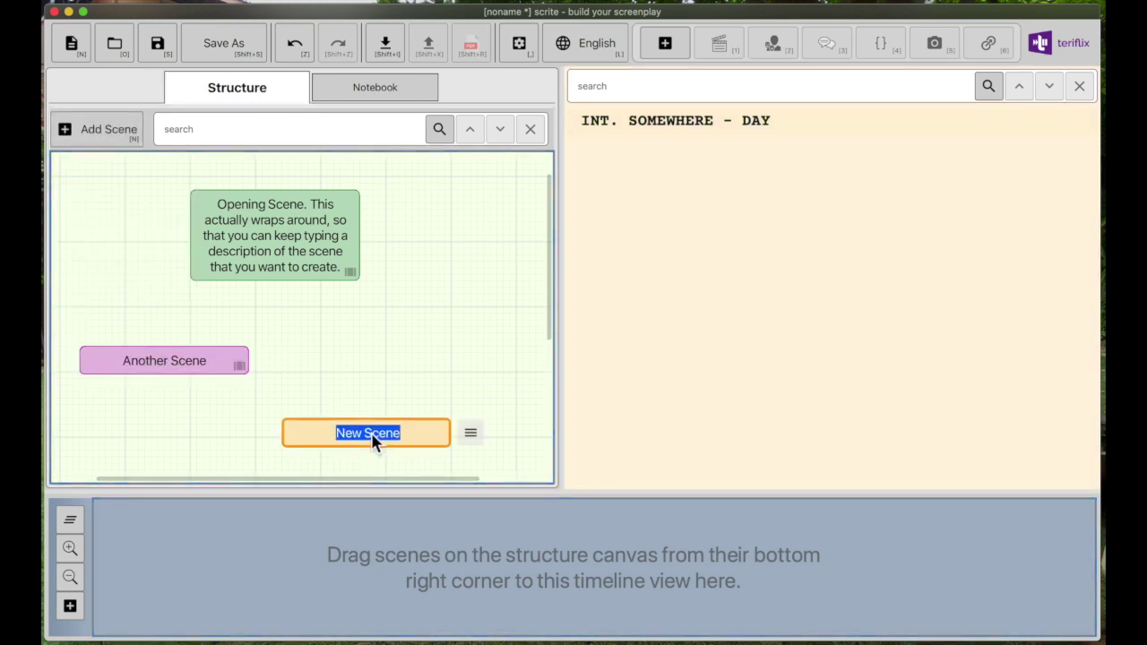
type("Yet Another Scene")
key("Return")
- Line up the "Another Scene" and "Yet Another Scene" cards in one row and center the opening scene's card above them
left_click_drag(363, 436, 418, 364)
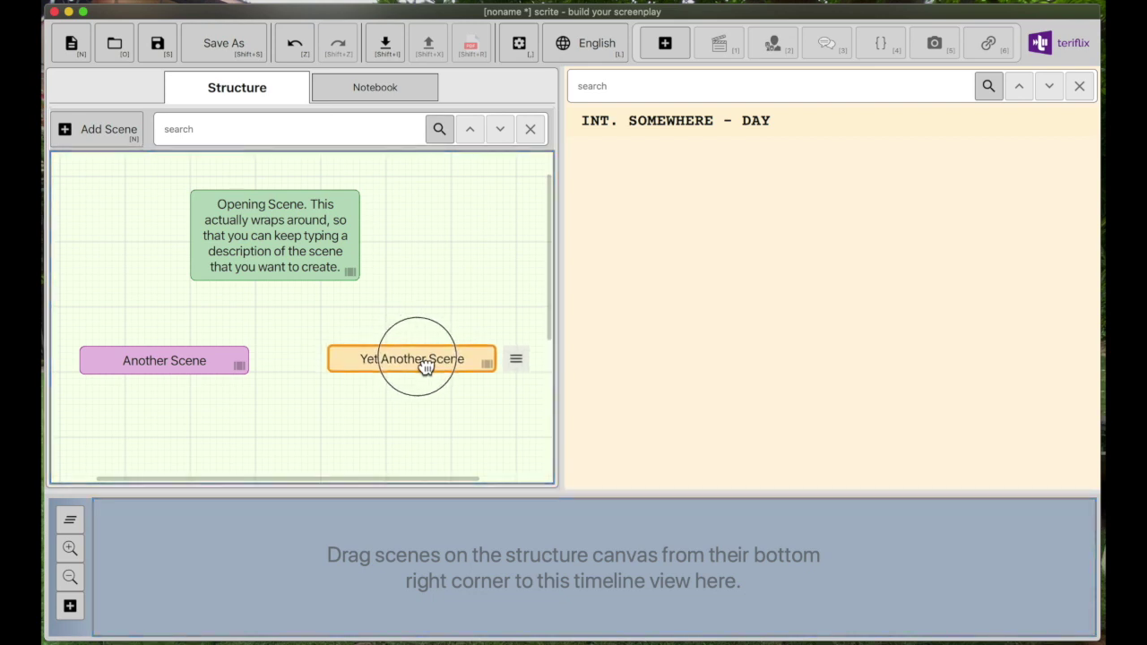
left_click(205, 361)
left_click_drag(213, 368, 218, 361)
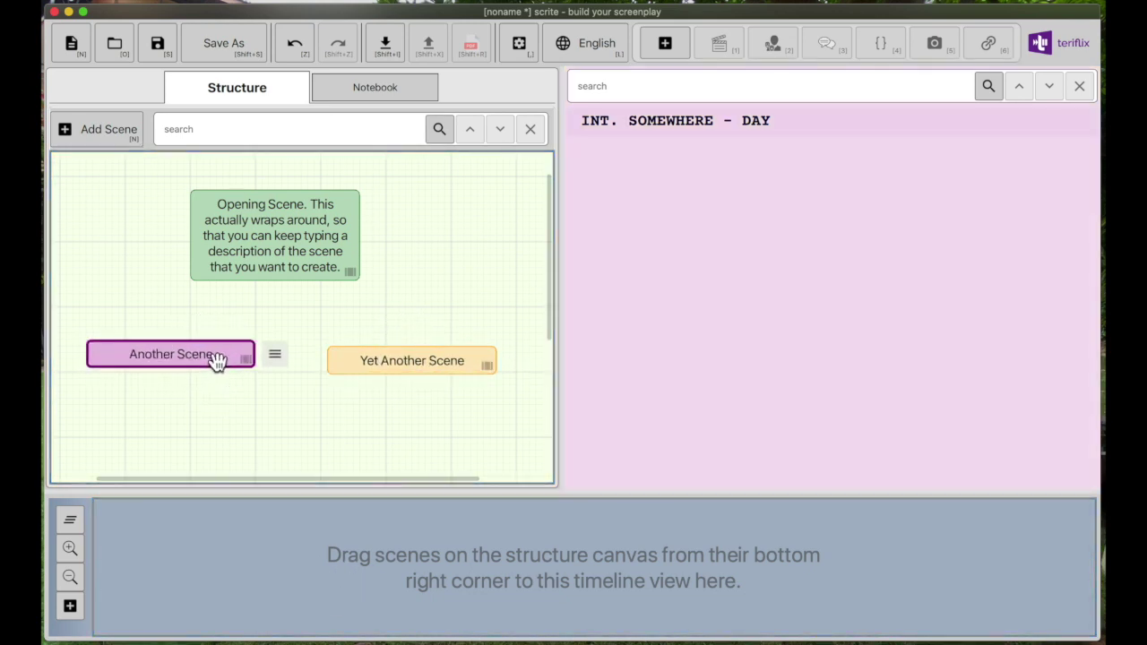
mouse_move(350, 362)
left_mouse_down()
mouse_move(362, 364)
mouse_move(356, 355)
left_mouse_up()
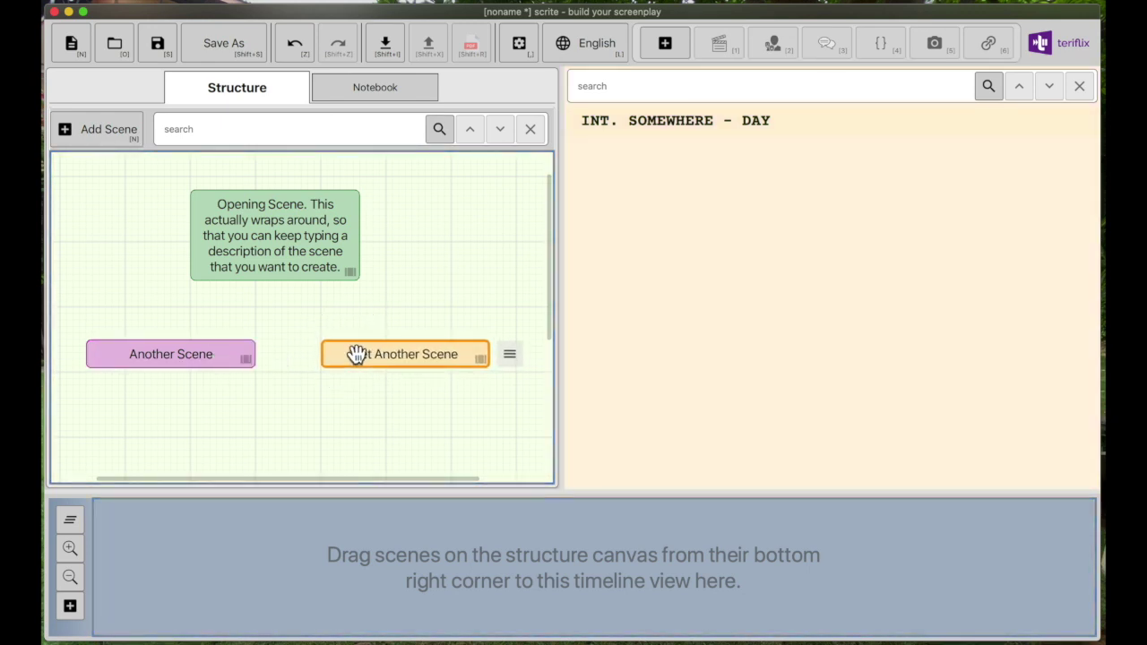
left_click(287, 260)
left_click_drag(287, 260, 301, 259)
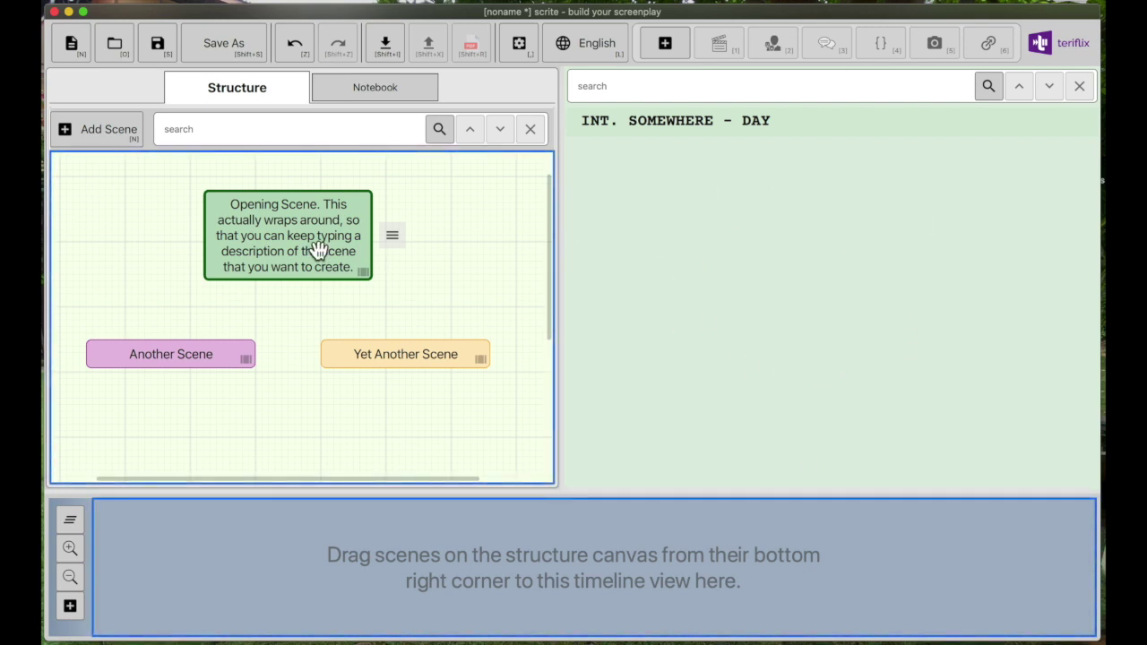
- Switch between the three scenes to view each one's content in the editor, ending on the opening scene
left_click(169, 362)
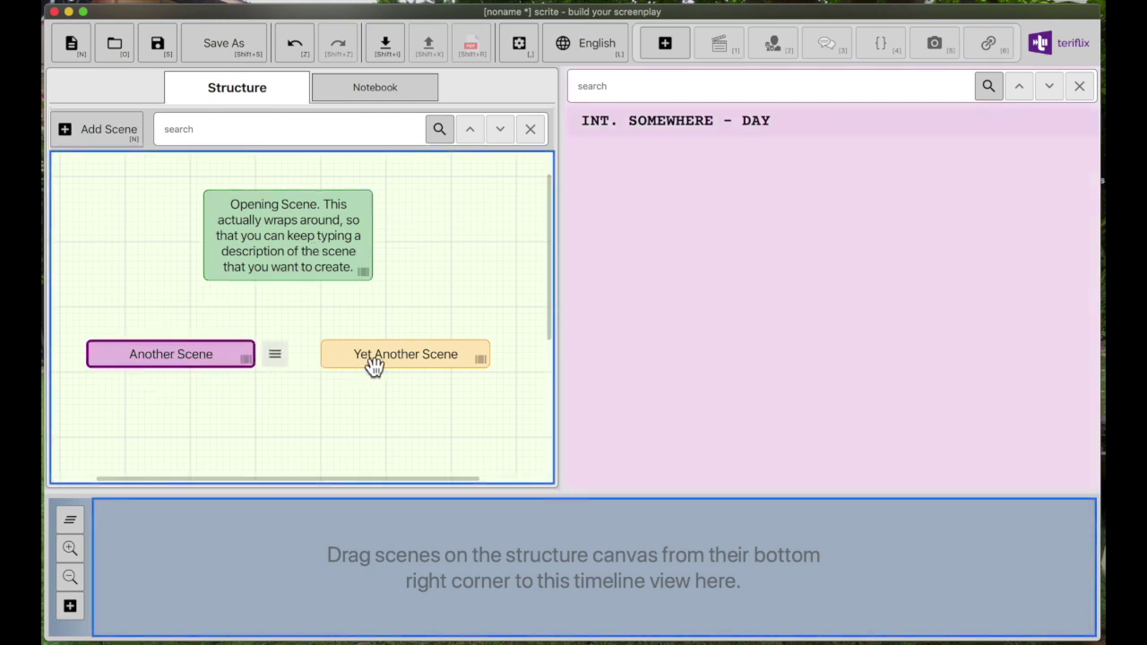
left_click(373, 362)
left_click(295, 269)
left_click(206, 356)
left_click(354, 268)
left_click(174, 356)
left_click(385, 359)
left_click(332, 258)
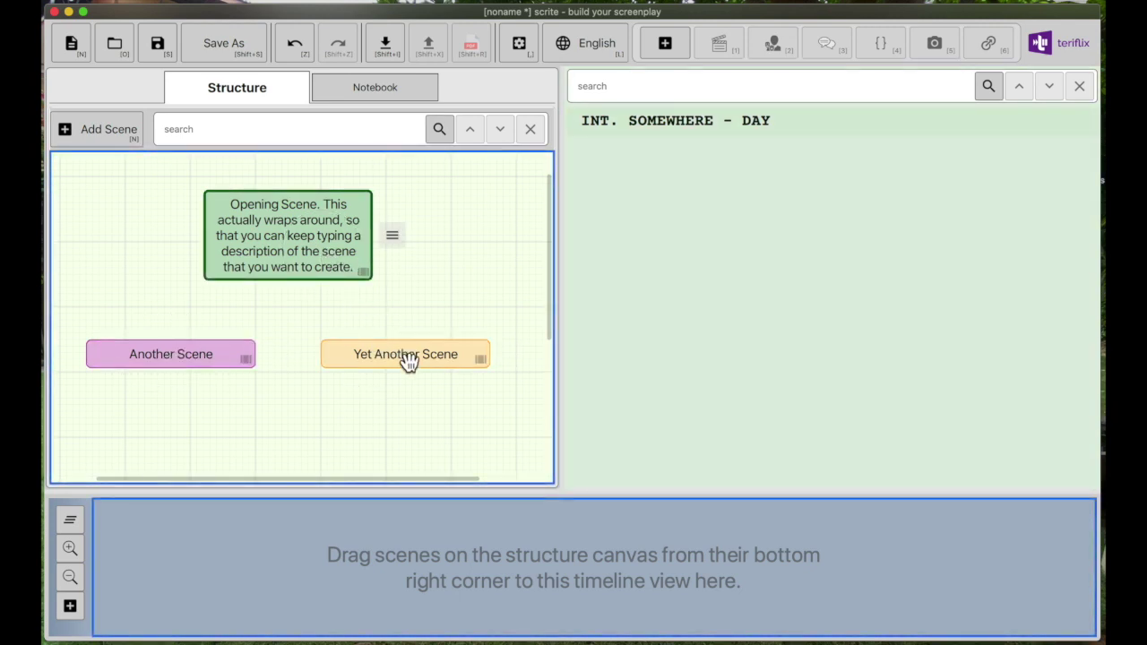
- Change the opening scene's heading to EXT with the location SOME STREET
left_click(603, 126)
type("EXT")
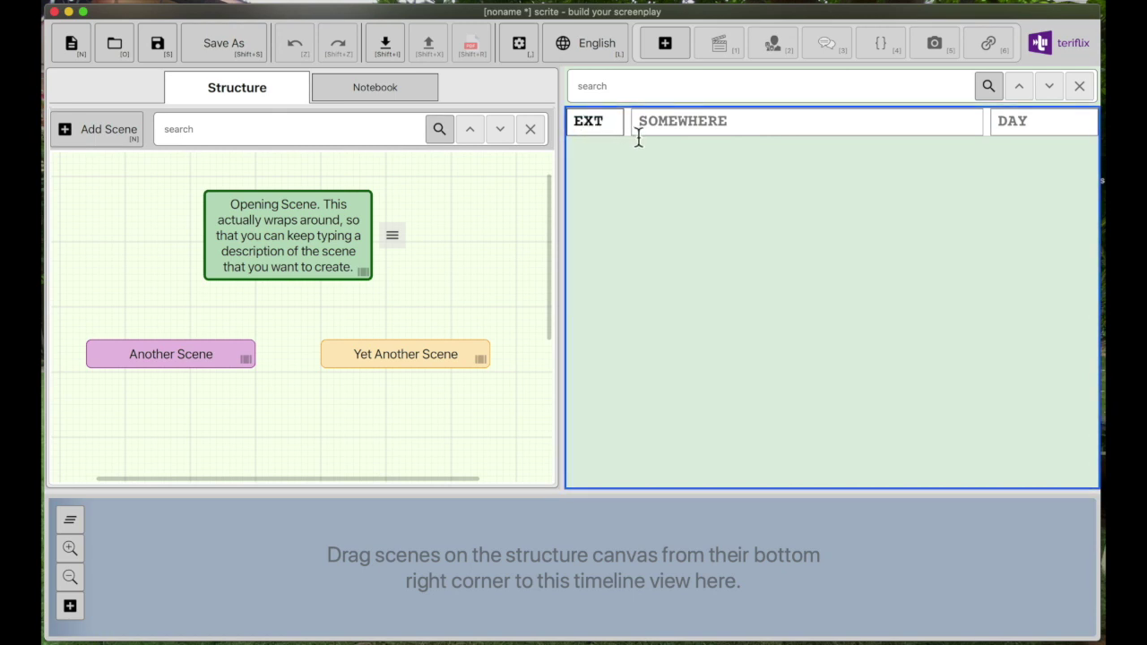
left_click(654, 132)
type("SOM")
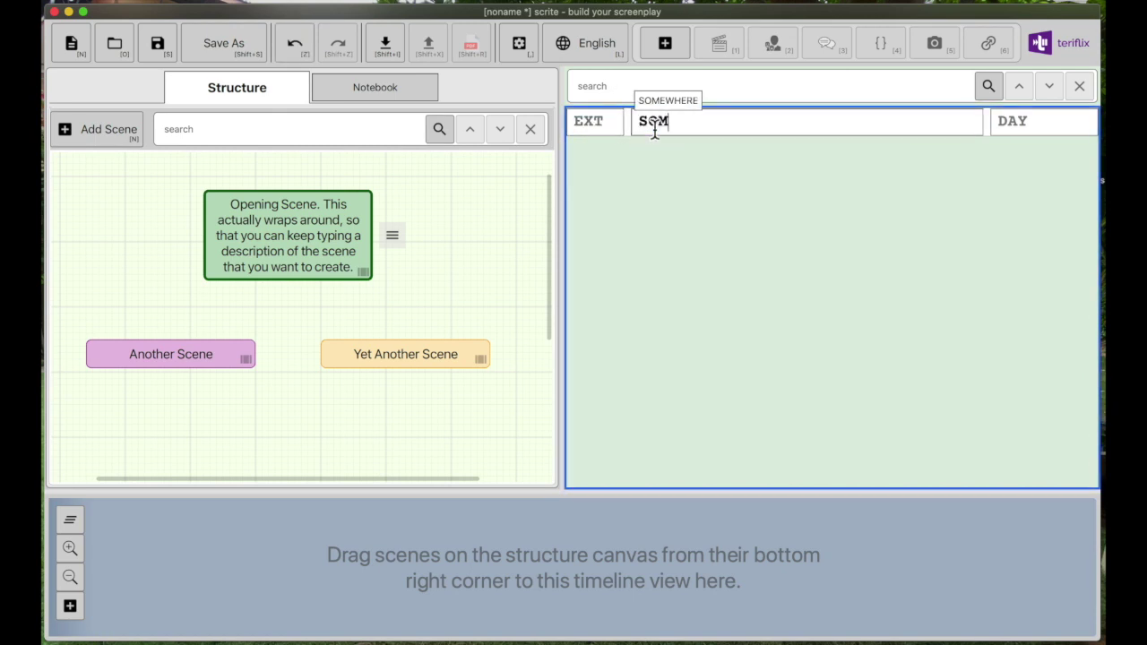
type("E STREET")
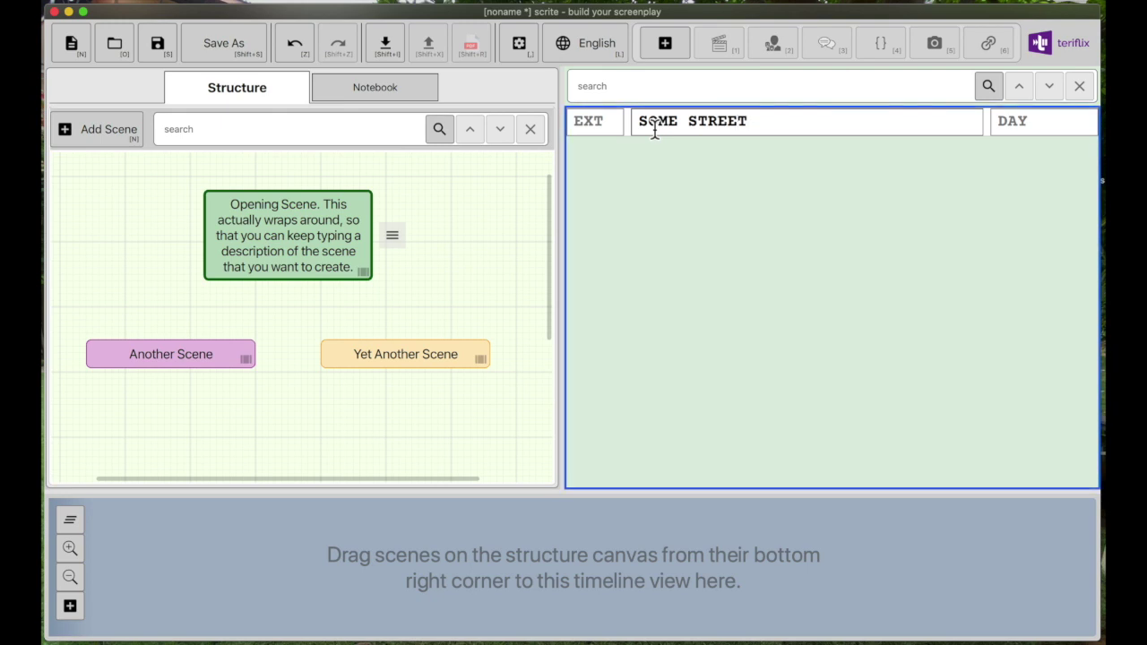
- Write the action paragraph "Here we type the action of our scene." below the opening scene's heading
left_click(809, 204)
type("Her")
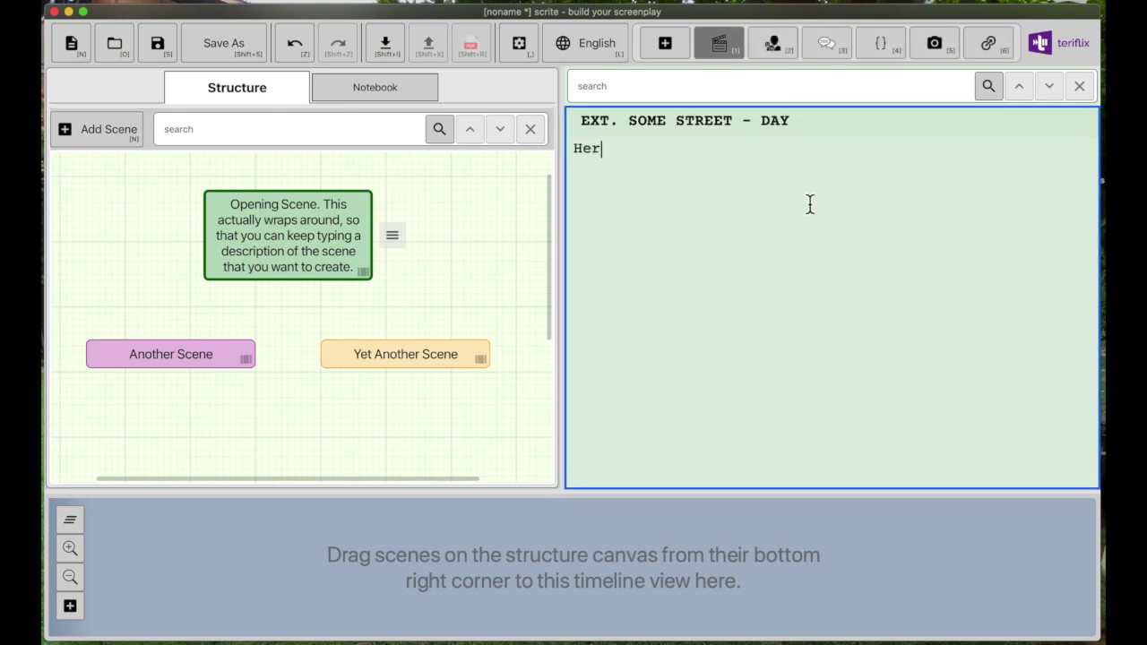
type("e we type the action of our scene.")
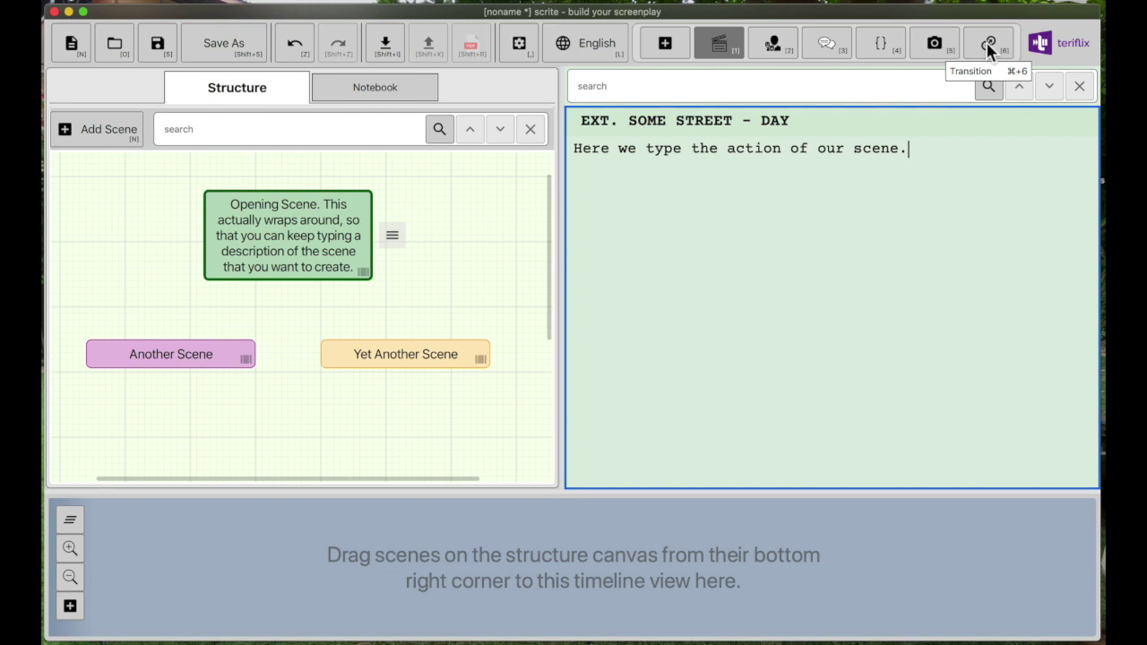
- Add the character GUY below the action paragraph with the dialogue "He says something."
key("Return")
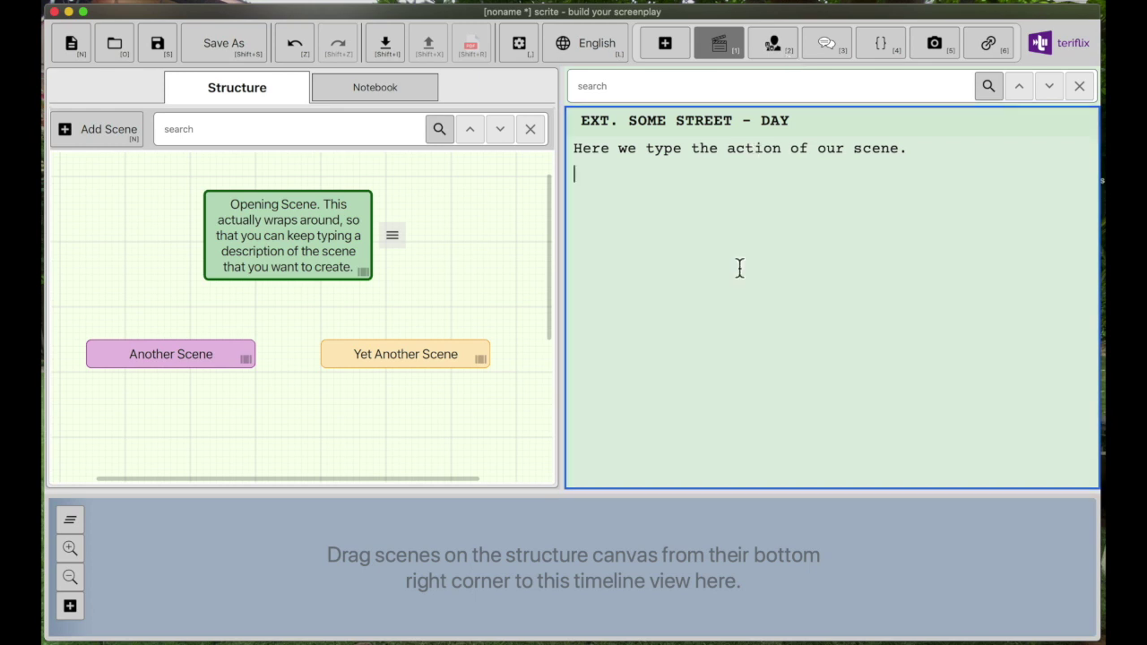
key("Tab")
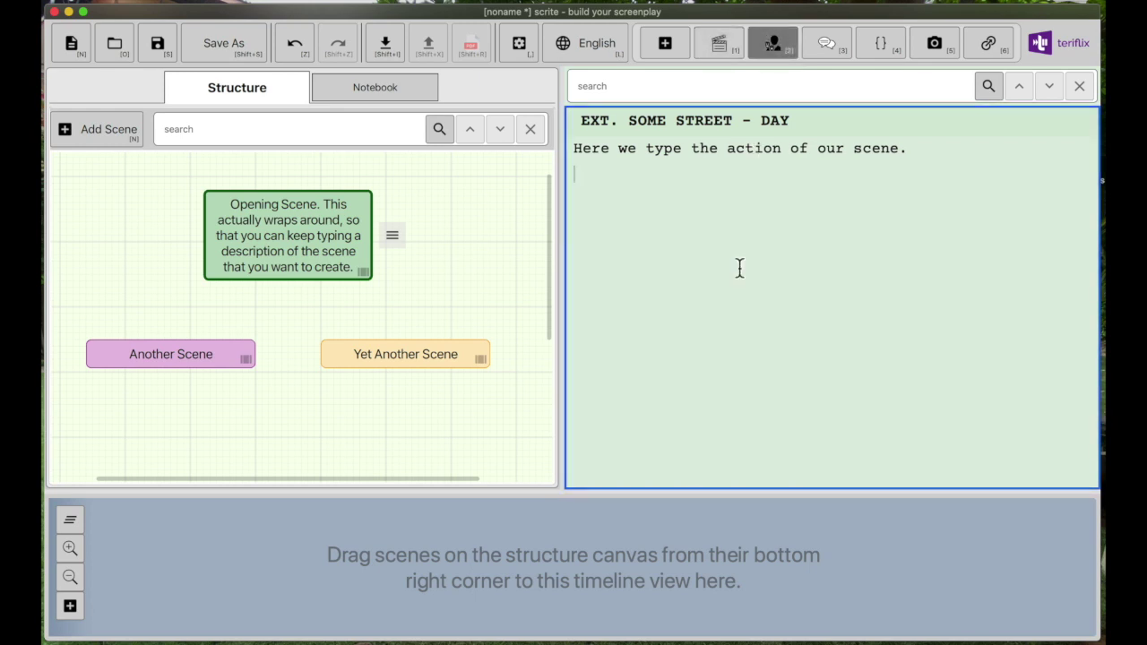
type("GUY")
key("Return")
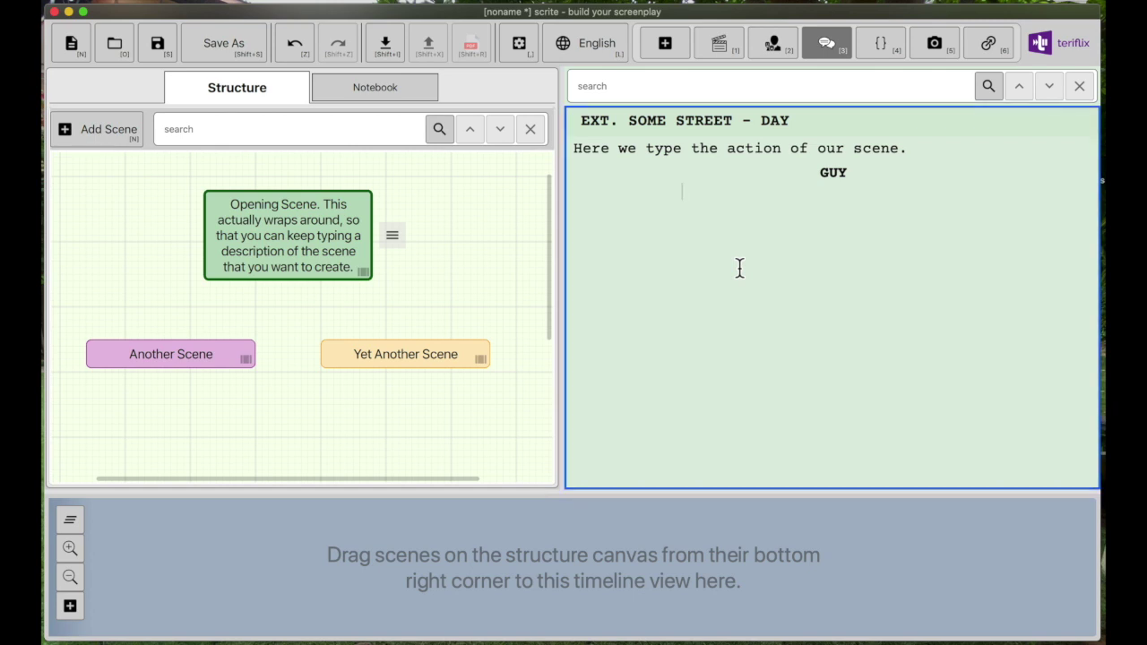
type("He says something")
key("Return")
- Add the character GIRL with the dialogue "She says something" below GUY's first line
type("GIRL")
key("Return")
type("Hhe says something.")
key("Return")
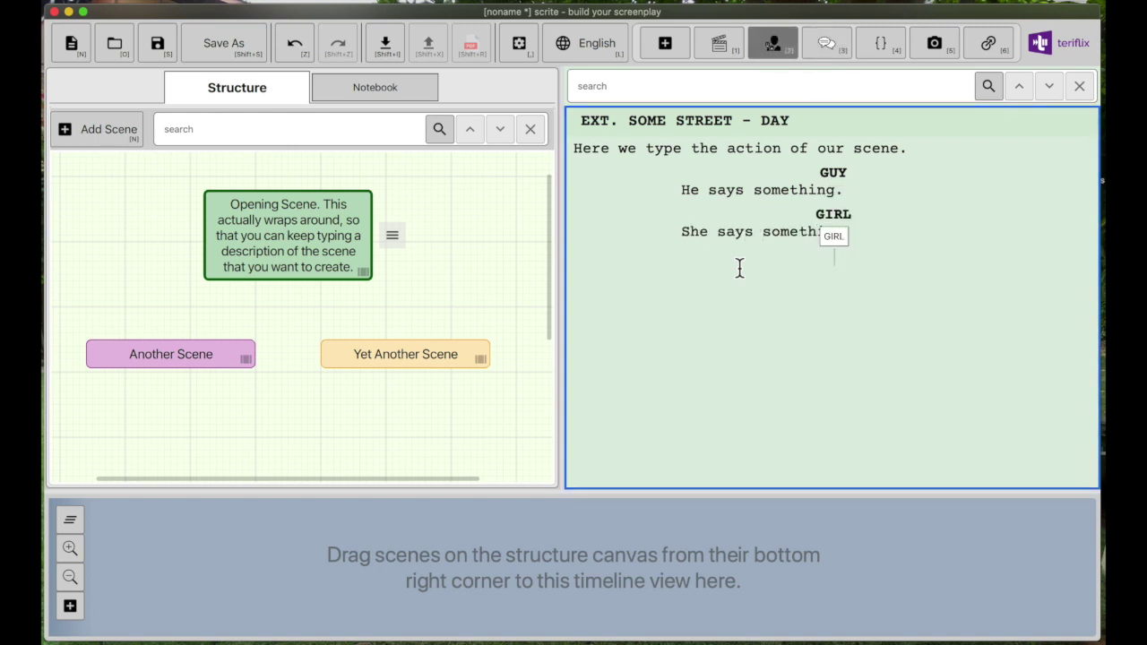
- Add the character GUY below GIRL's first line with the dialogue "He says something else."
type("GUY")
key("Return")
type("He says something else.")
key("Return")
- Add the character GIRL below GUY's second line with the dialogue "She says something else."
type("GI")
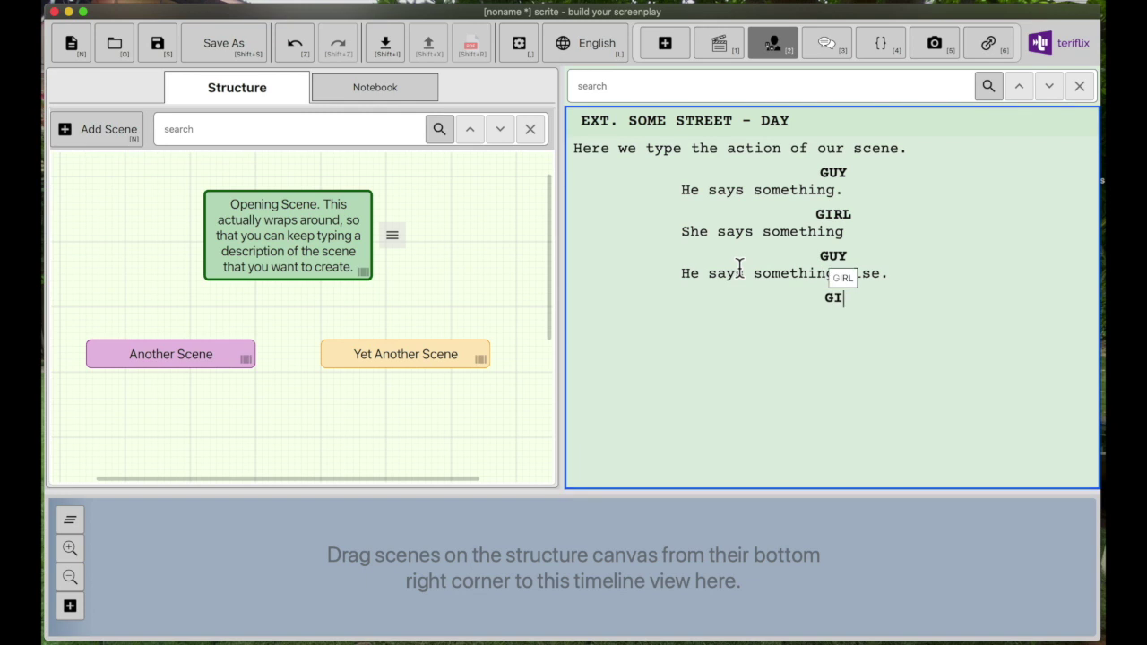
key("Return")
type("She says s")
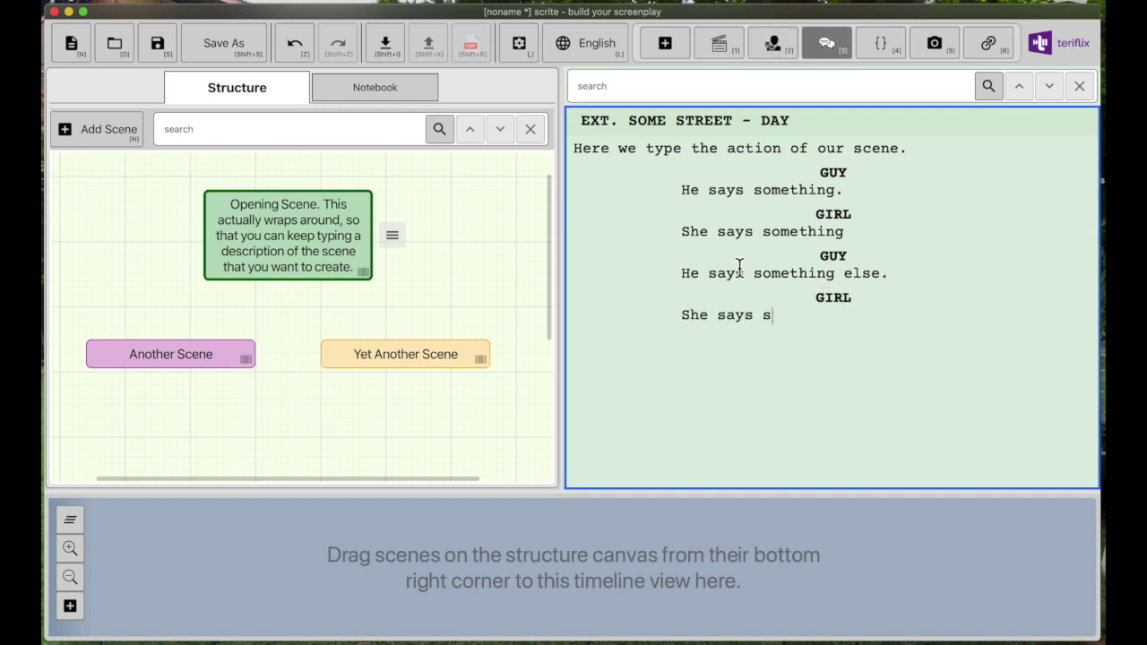
type("omething else.")
key("Return")
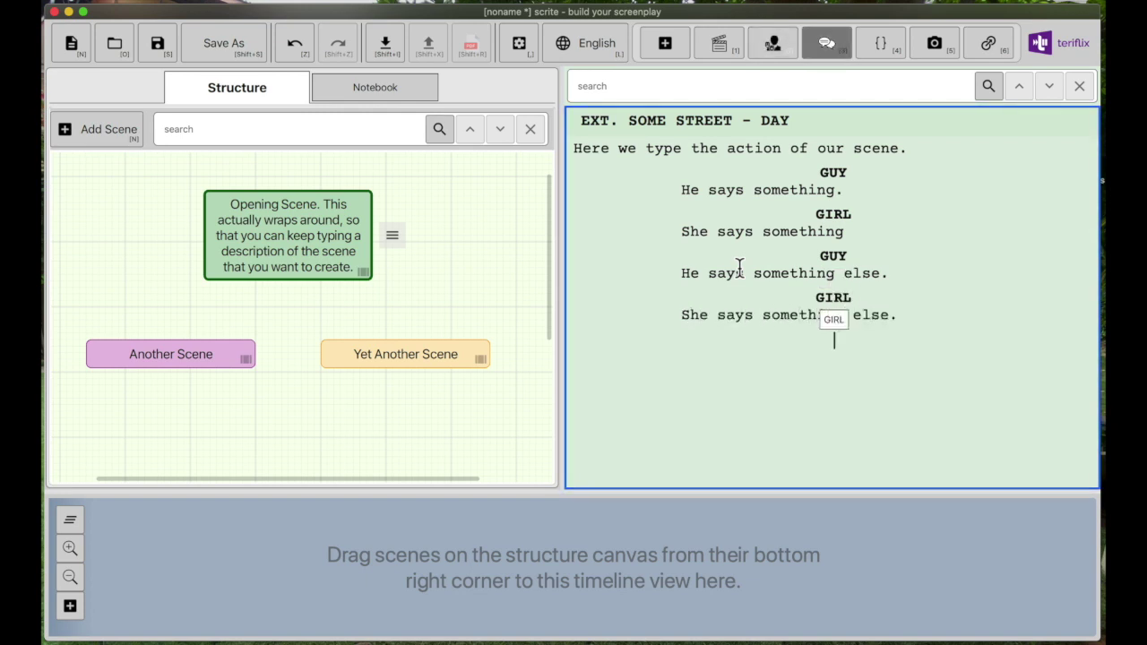
- Add the transition FLASH CUT TO after GIRL's last line, followed by the action "Some more action here."
key("Tab")
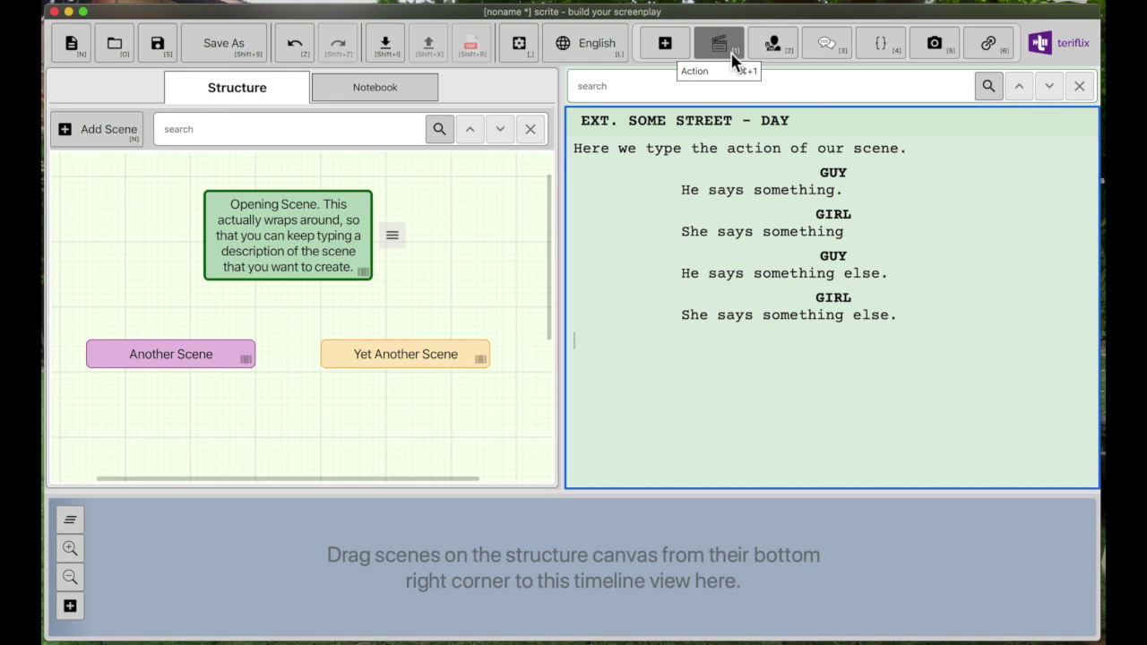
key("super+6")
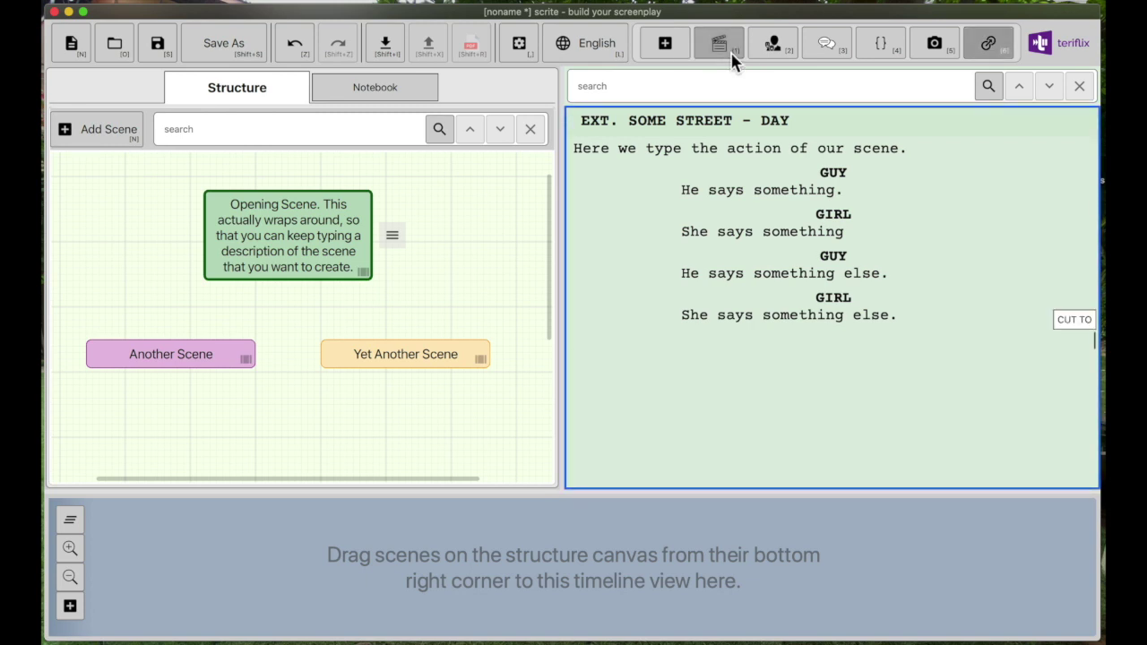
type("FLASH CUT T")
key("Return")
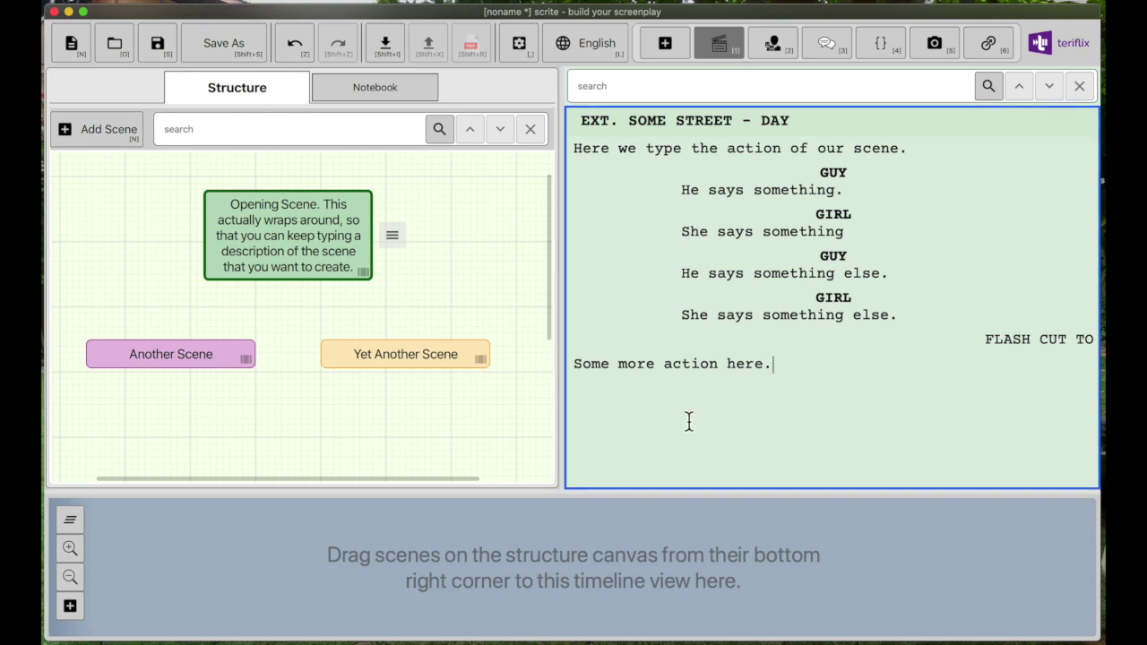
- Switch between the three scenes on the structure canvas to view each one's screenplay text, ending with the opening scene
left_click(169, 358)
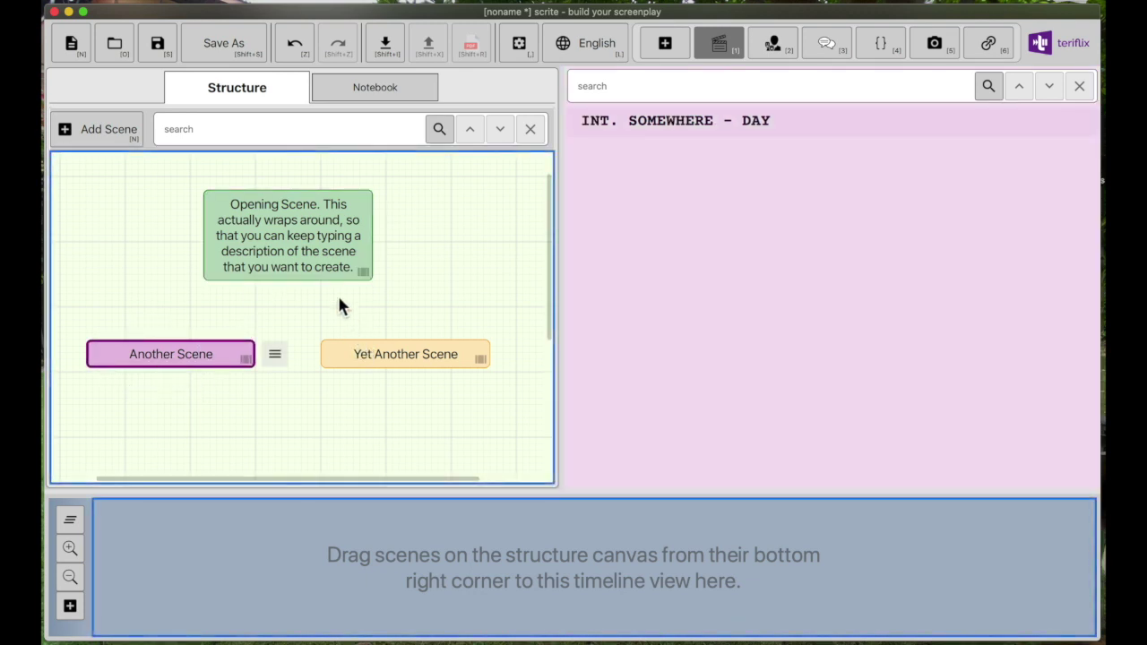
left_click(312, 269)
left_click(385, 361)
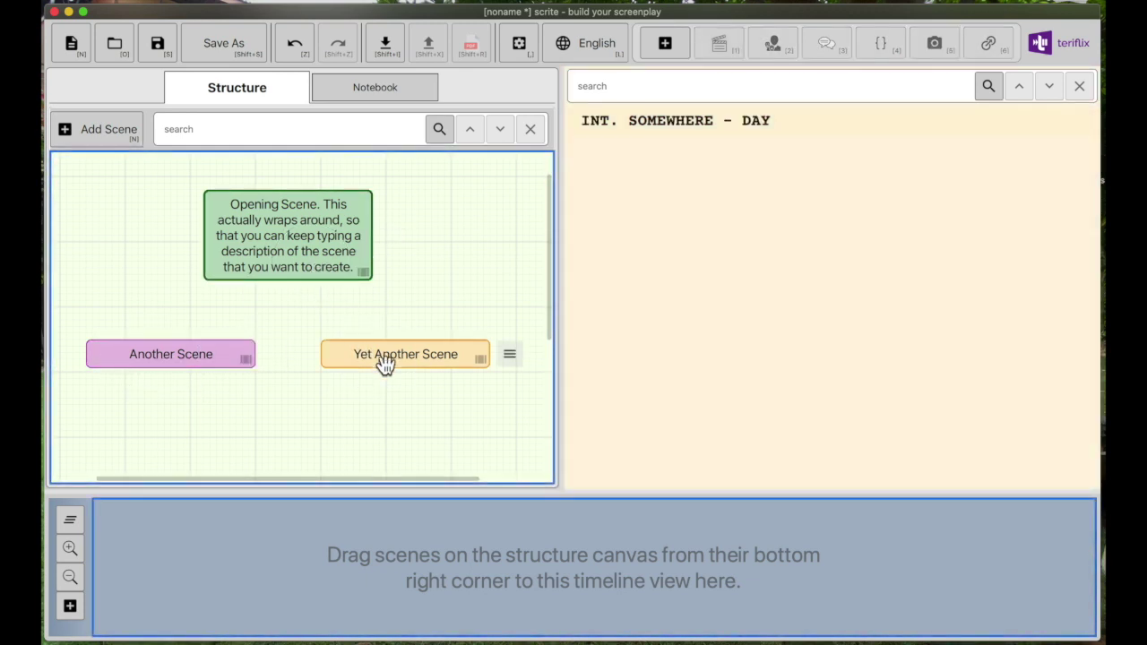
left_click(216, 360)
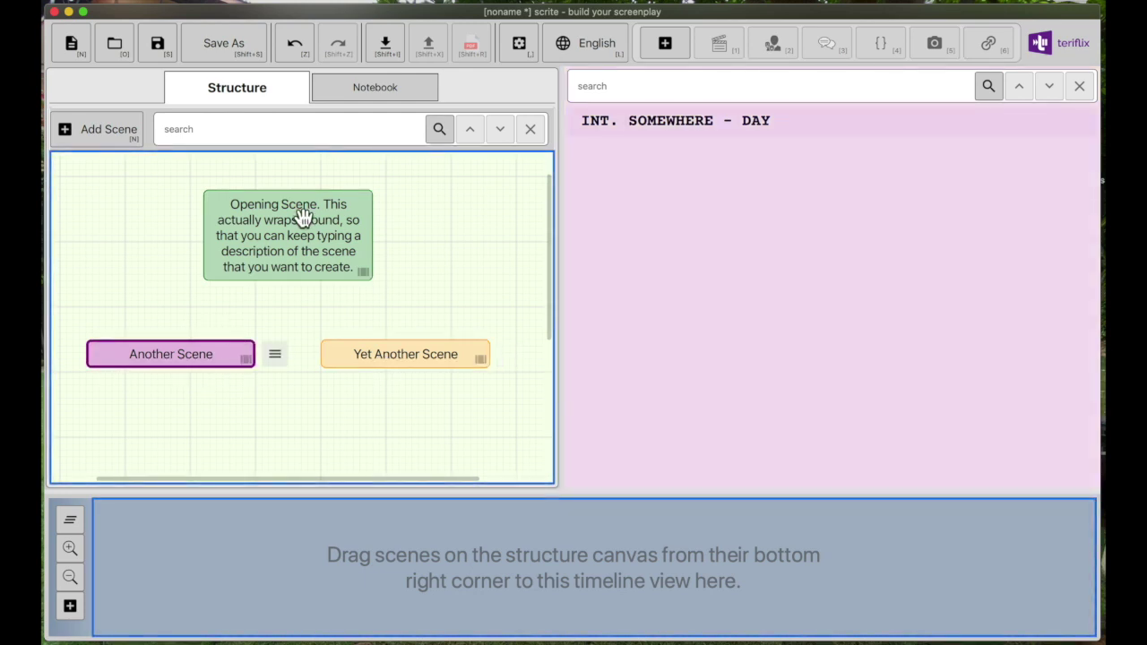
left_click(394, 361)
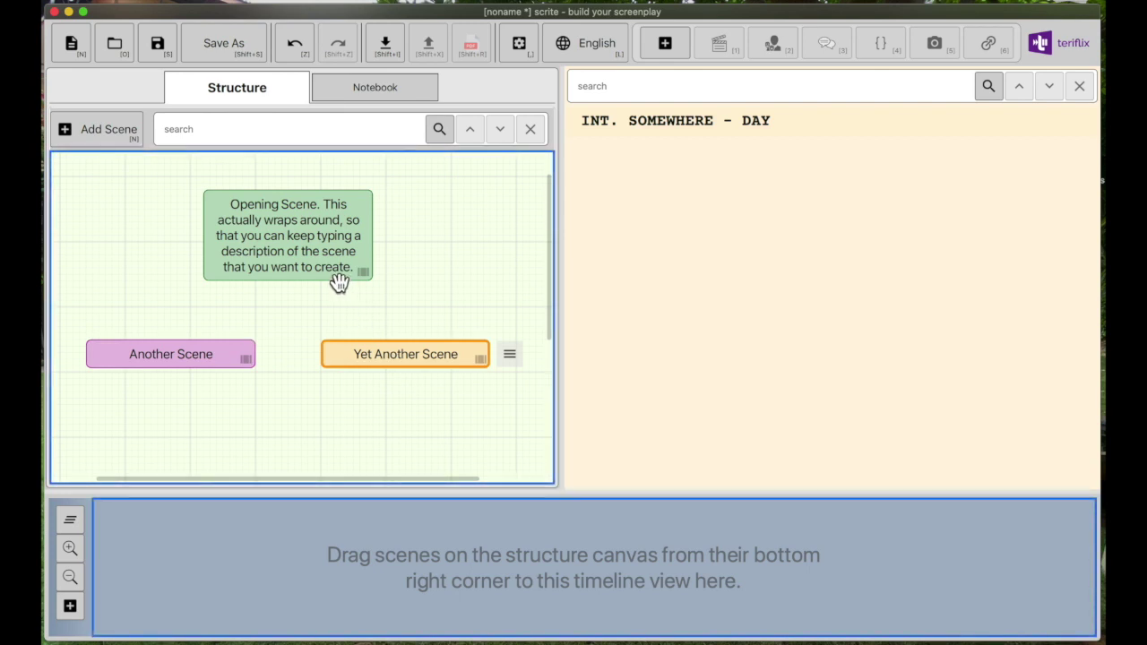
left_click(334, 278)
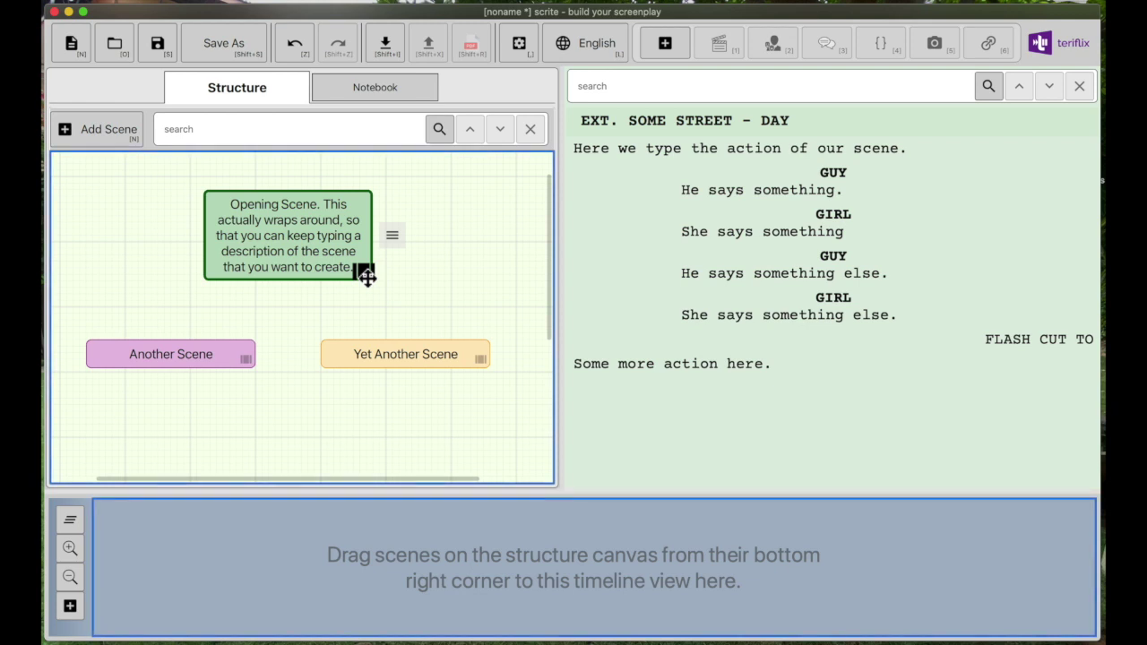
- Place the opening scene, Another Scene and Yet Another Scene on the timeline in that order
left_click_drag(365, 276, 260, 569)
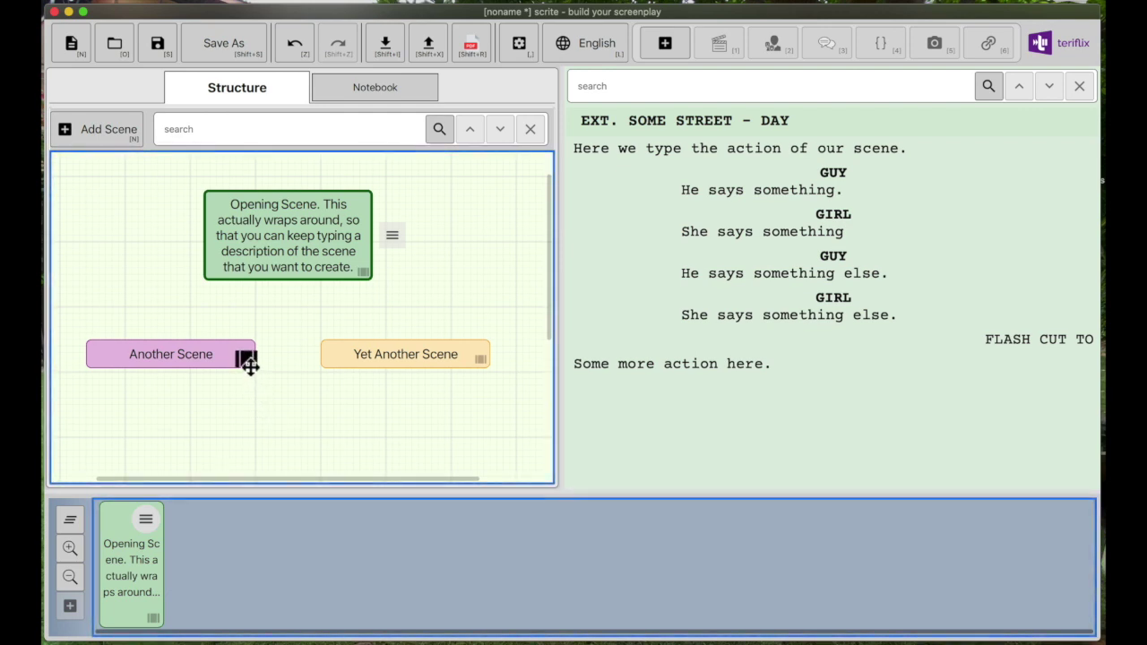
left_click_drag(248, 363, 292, 545)
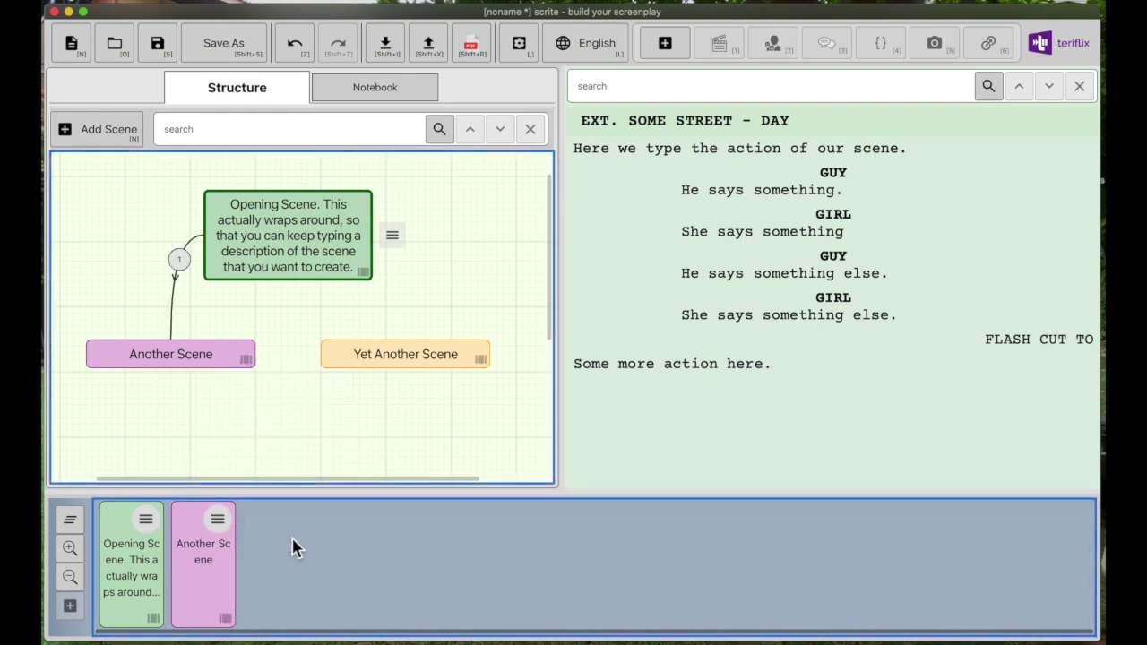
left_click_drag(479, 359, 471, 554)
- Rearrange the canvas by moving Yet Another Scene lower and the opening scene card slightly to the right
left_click_drag(397, 364, 408, 439)
left_click_drag(324, 273, 357, 274)
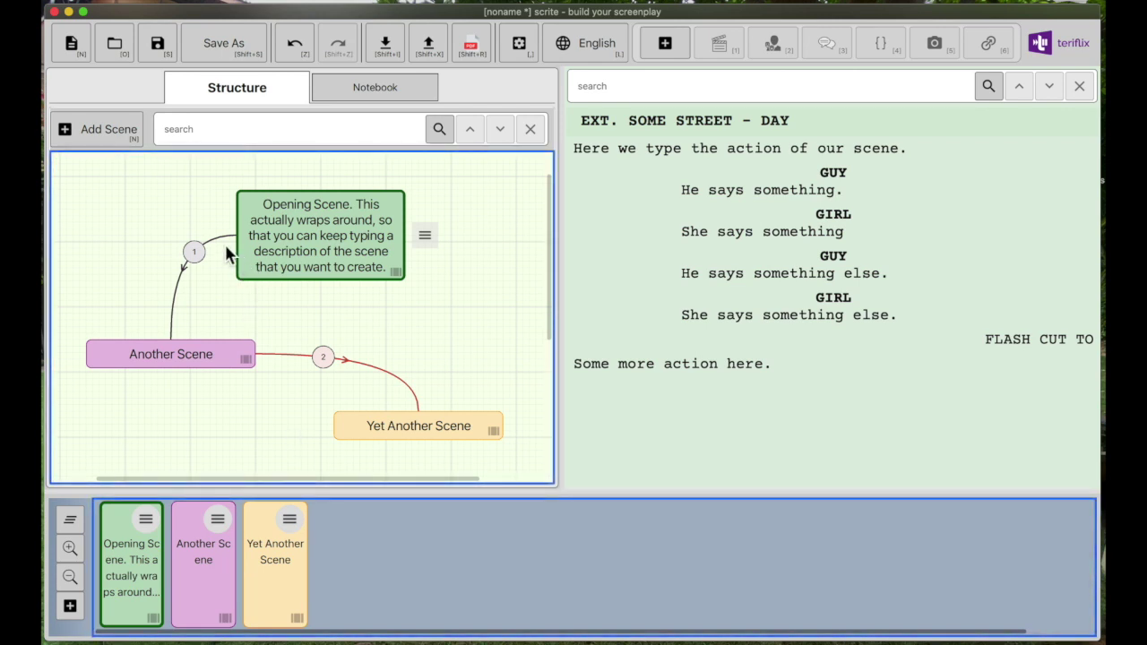
left_click(415, 433)
left_click_drag(415, 432, 382, 438)
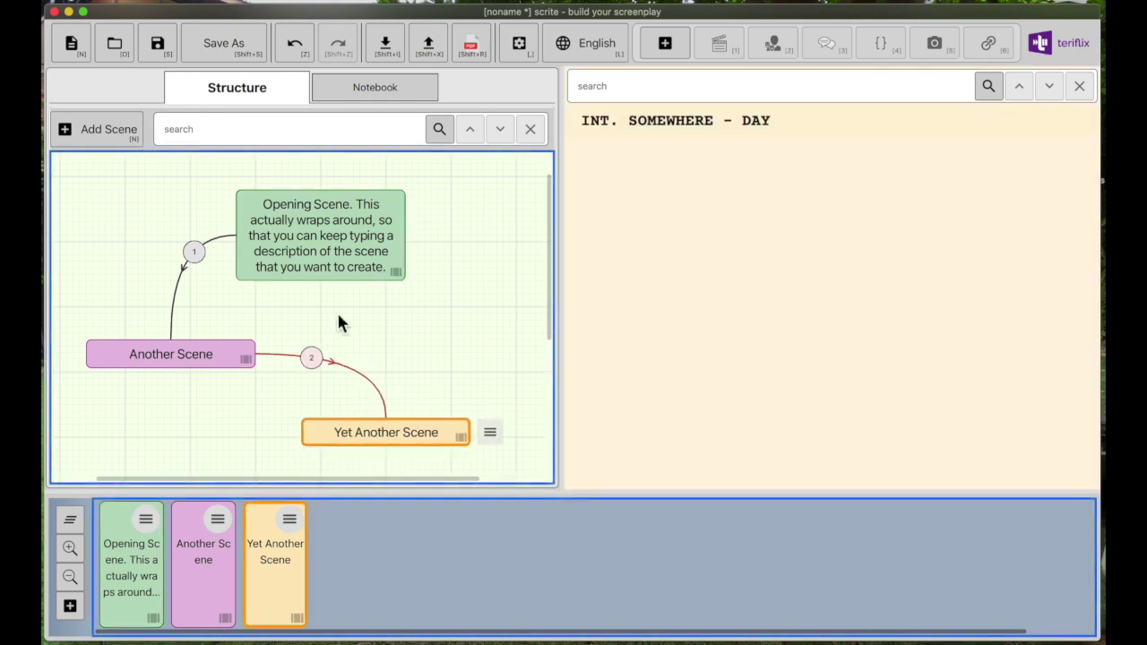
- Select the opening scene in the timeline and look through the combined screenplay of all three scenes
left_click(138, 583)
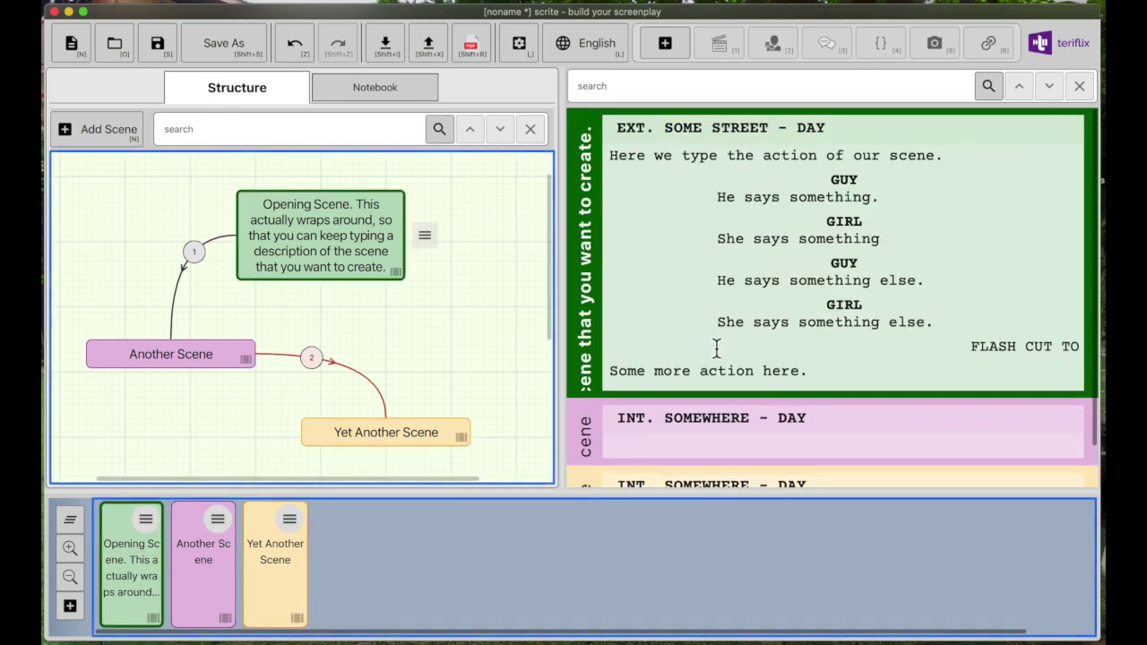
scroll(717, 348, "down", 2)
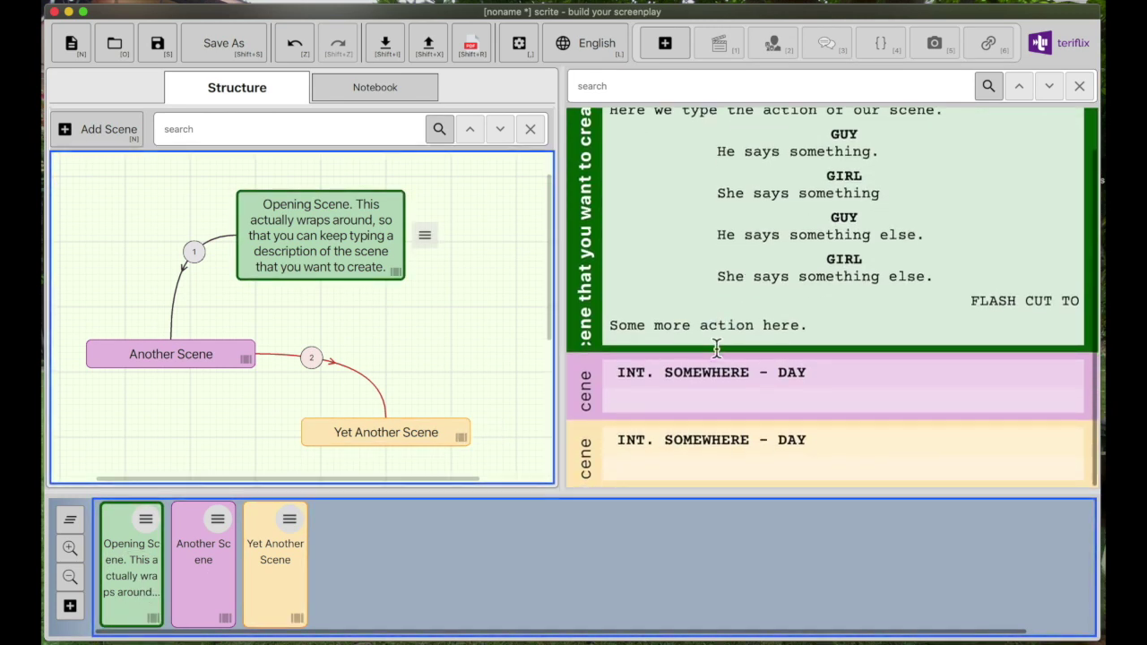
scroll(717, 348, "up", 2)
scroll(717, 348, "down", 2)
scroll(717, 348, "up", 2)
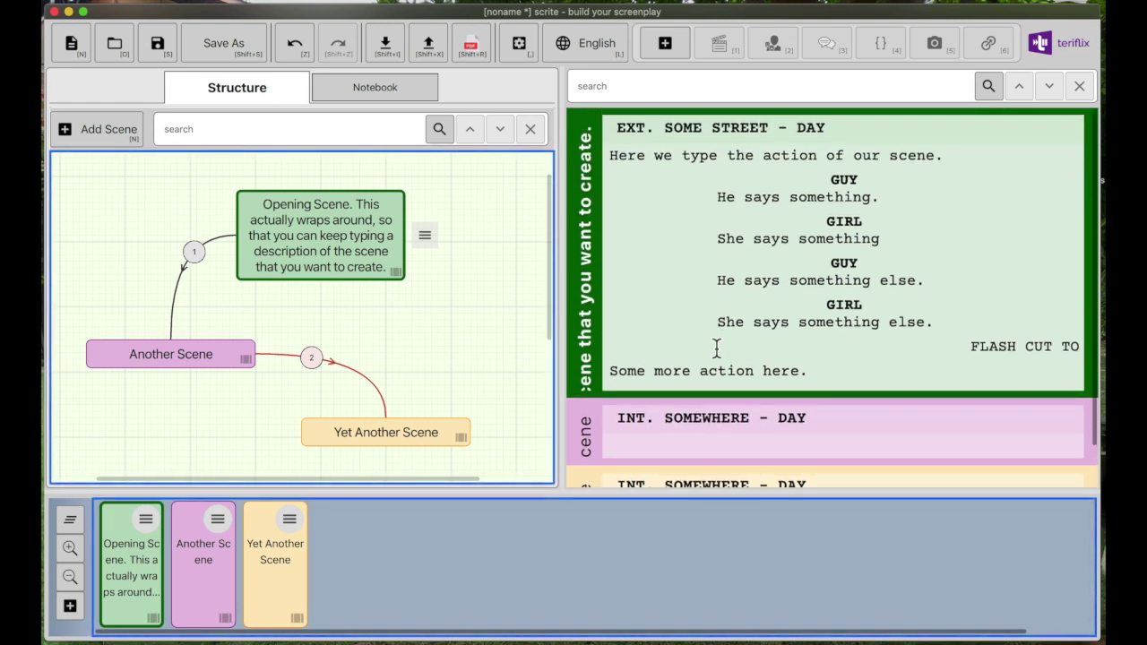
scroll(718, 348, "down", 2)
- Move the text cursor from the end of the opening scene back and forth through the following scene blocks
left_click(830, 333)
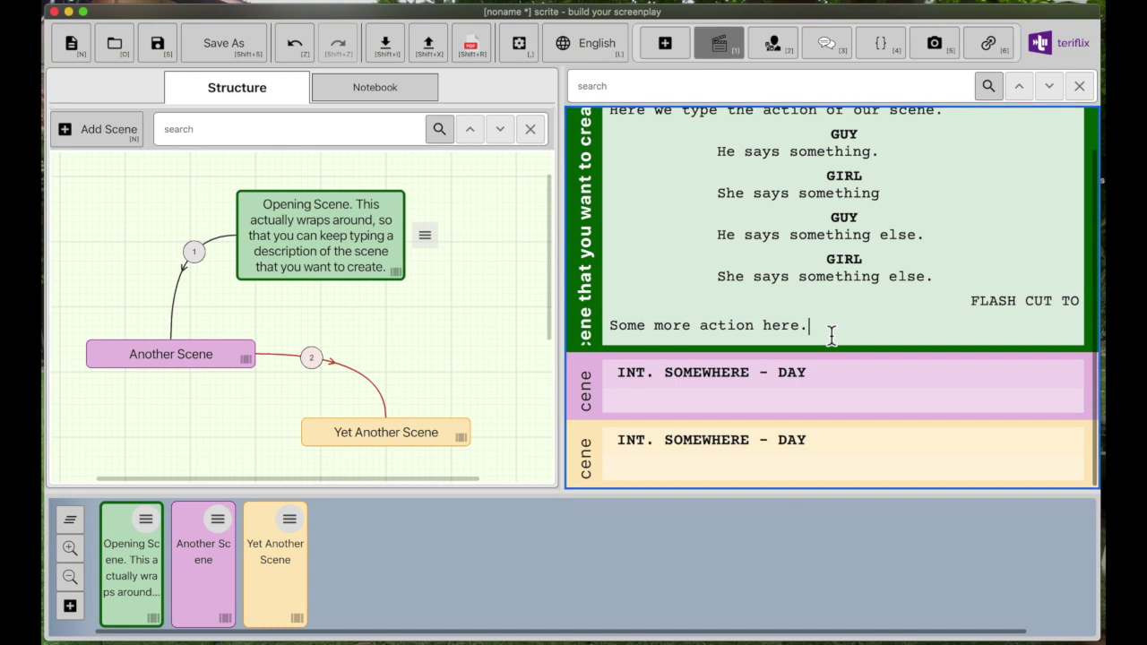
key("Down")
key("Down")
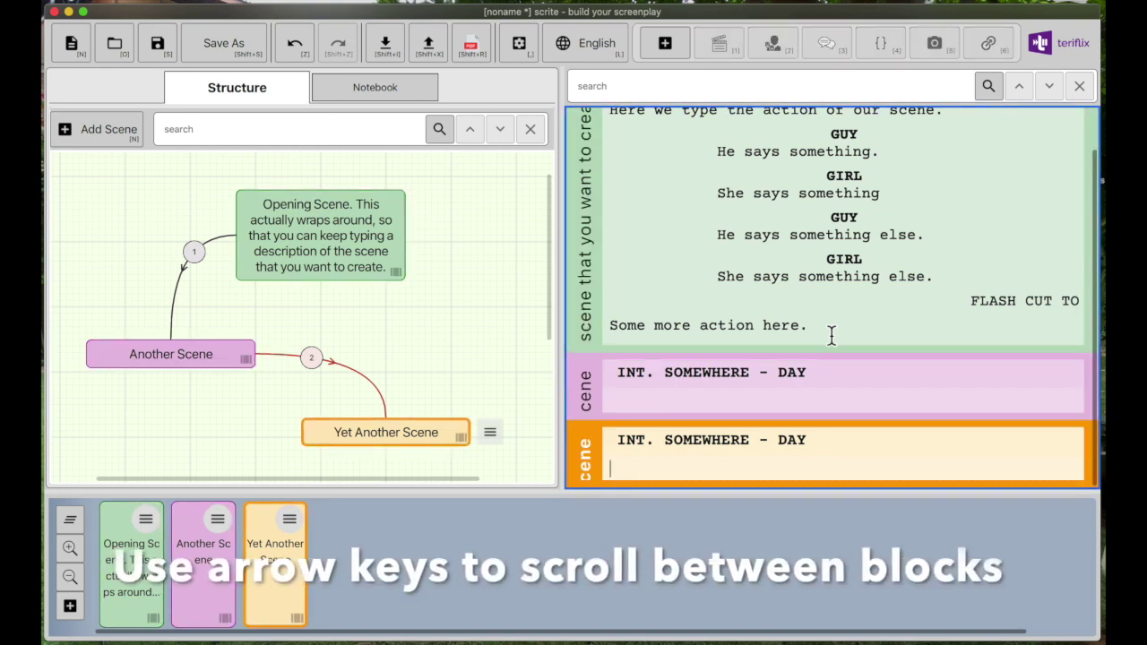
key("Up")
key("Up")
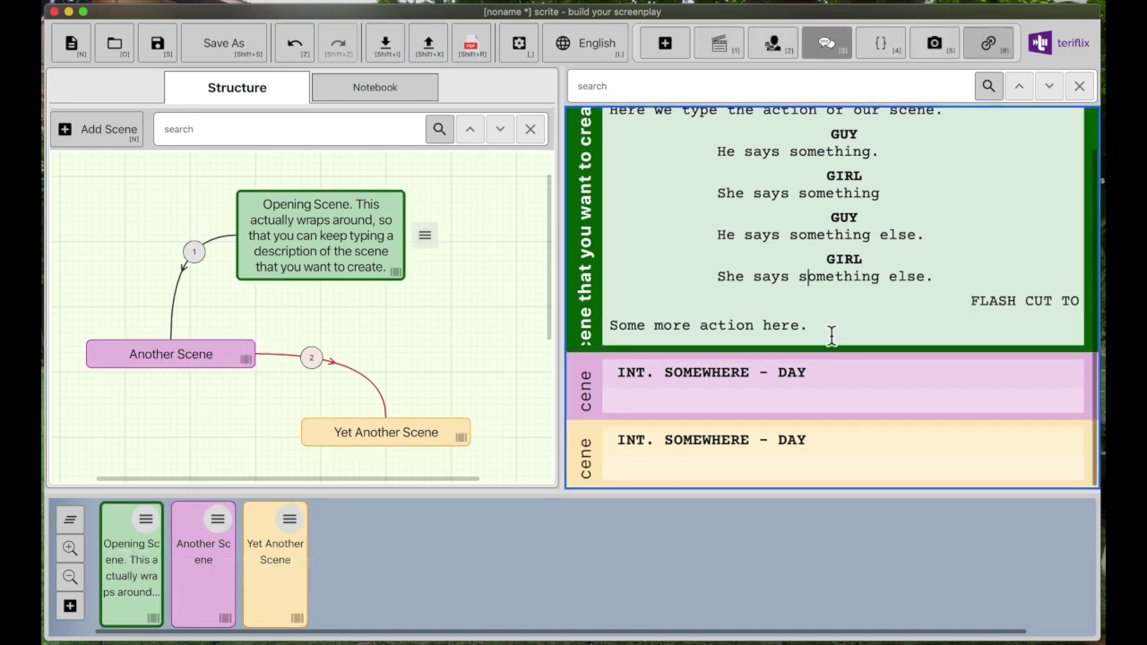
key("Down")
key("Down")
- Write the action "Type my scene here. Type some action, dialogues. Etc." in the Another Scene block
key("Up")
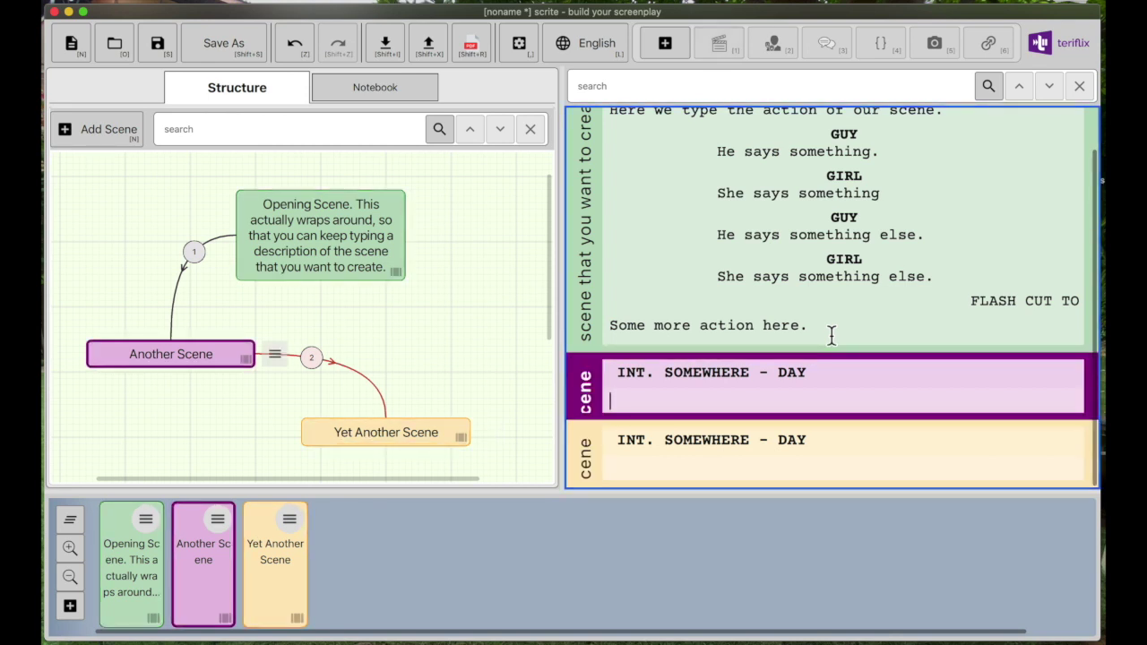
type("Type som")
key("BackSpace")
key("BackSpace")
key("BackSpace")
type("my scene here. Type some action, dialogues  Etc.")
- Compare the single-scene view of the canvas cards with the combined screenplay shown from the timeline
left_click(423, 428)
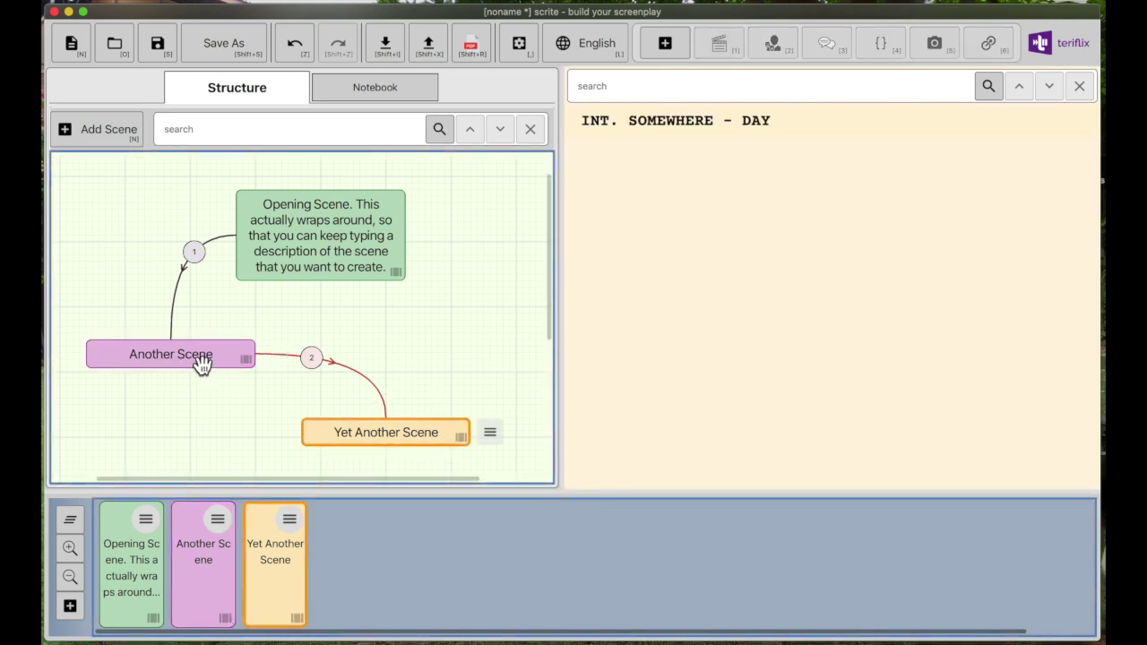
left_click(201, 361)
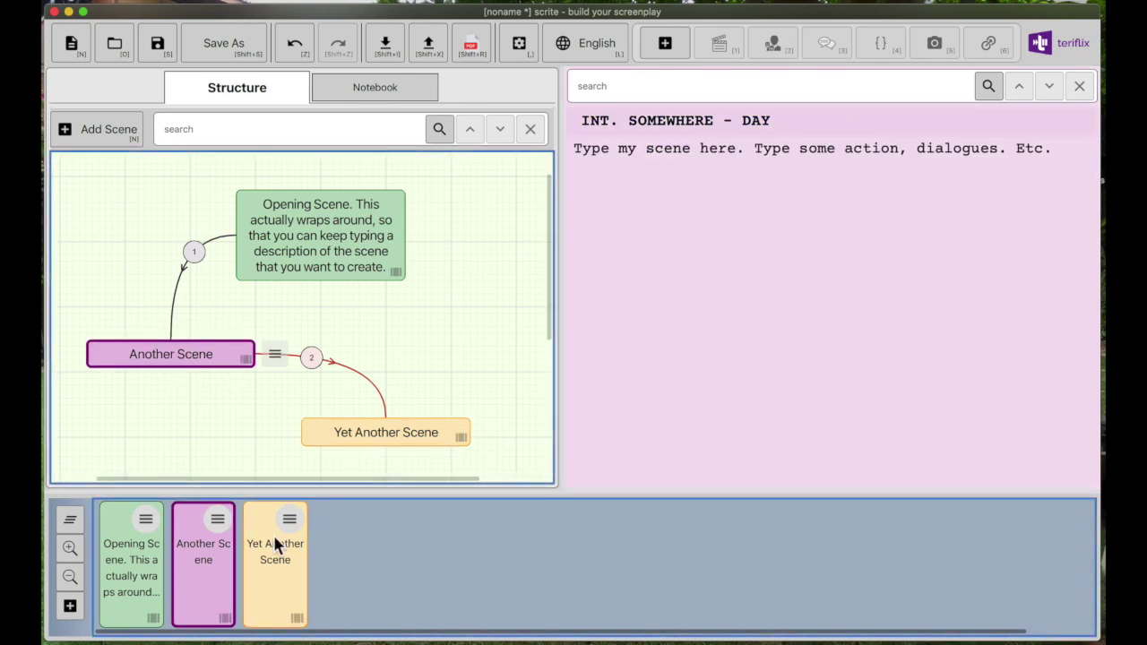
left_click(215, 557)
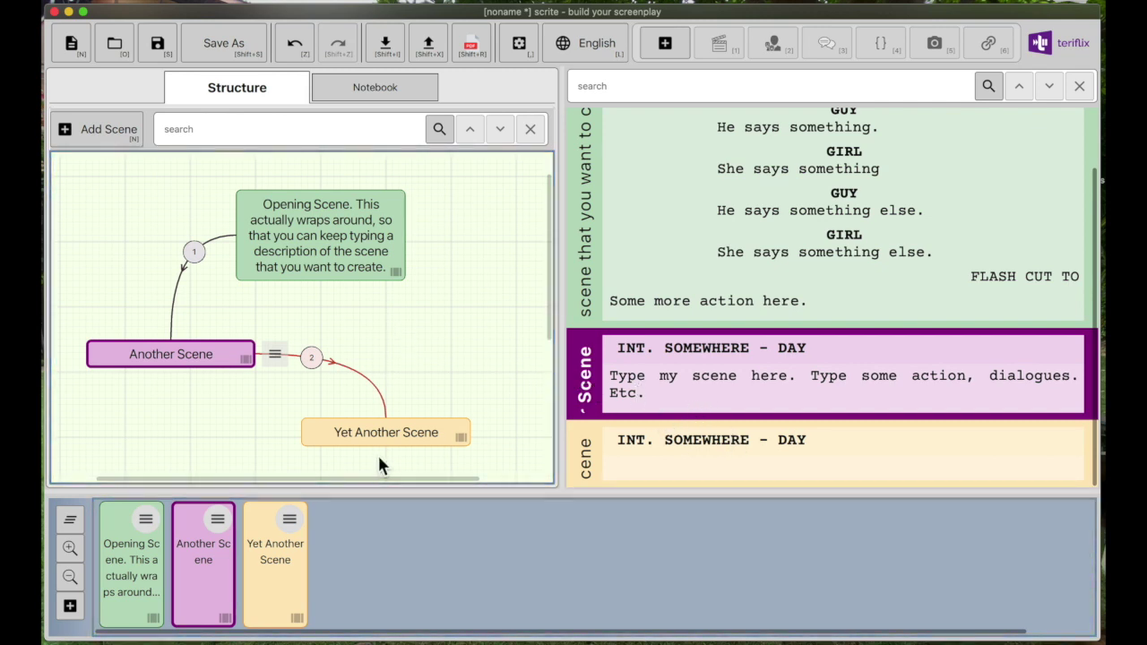
left_click(421, 438)
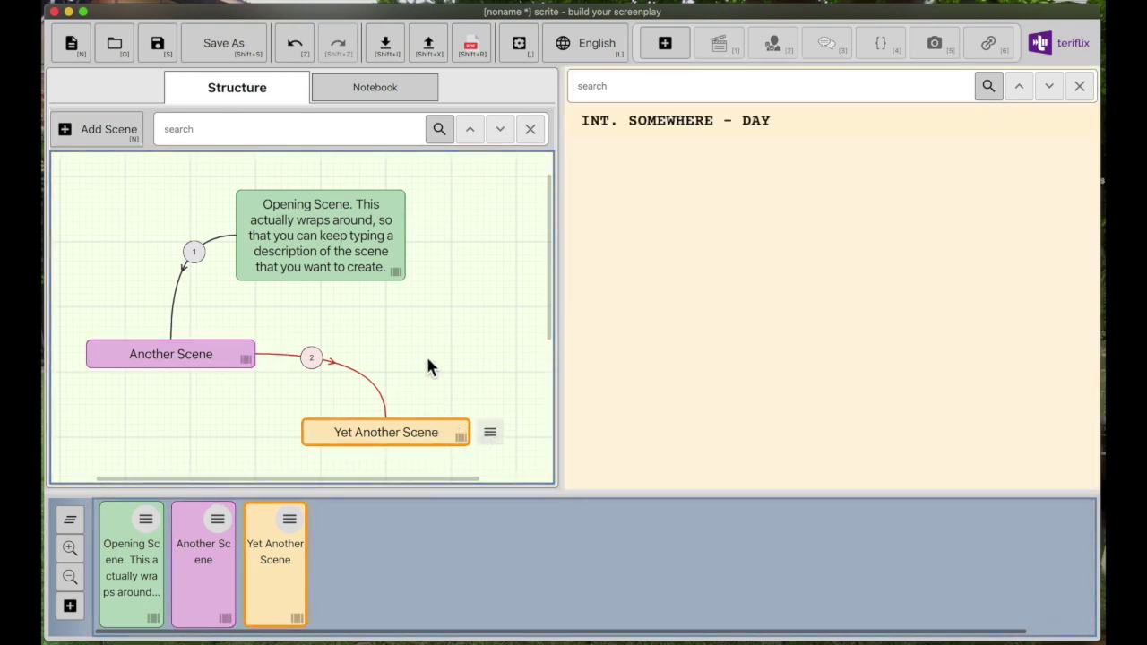
- Add the opening scene again at the end of the timeline and shift Yet Another Scene left and the opening scene card right on the canvas
left_click_drag(400, 277, 408, 577)
left_click_drag(346, 456, 299, 454)
left_click_drag(328, 249, 397, 248)
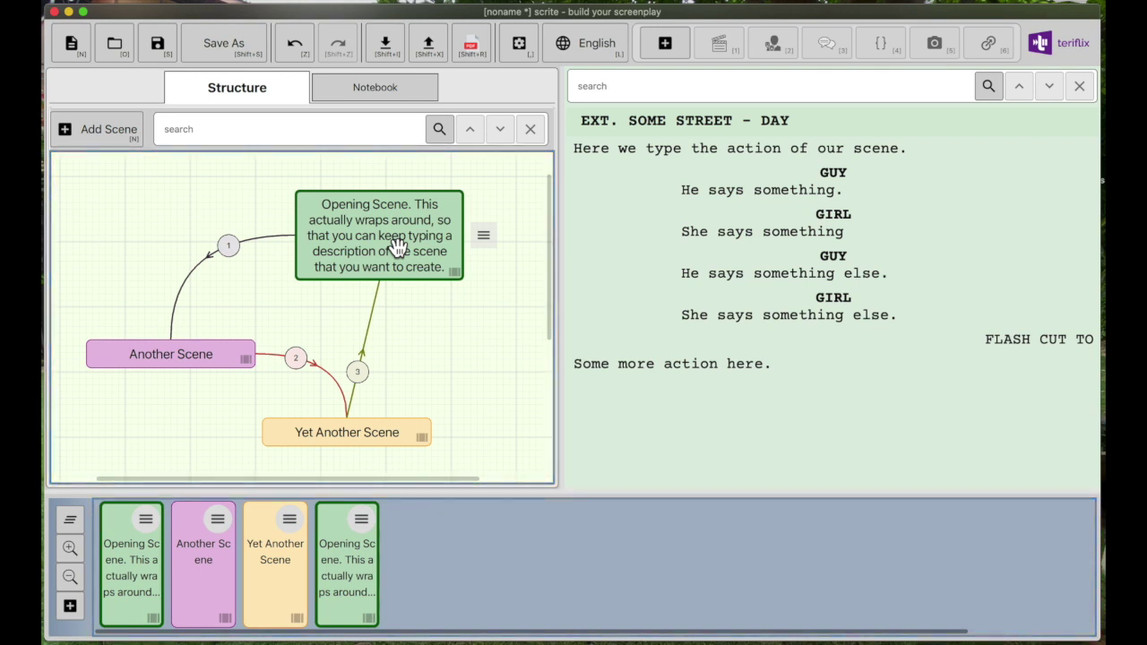
- Select the repeated opening scene in the timeline and look through the combined screenplay for both of its occurrences
left_click(334, 549)
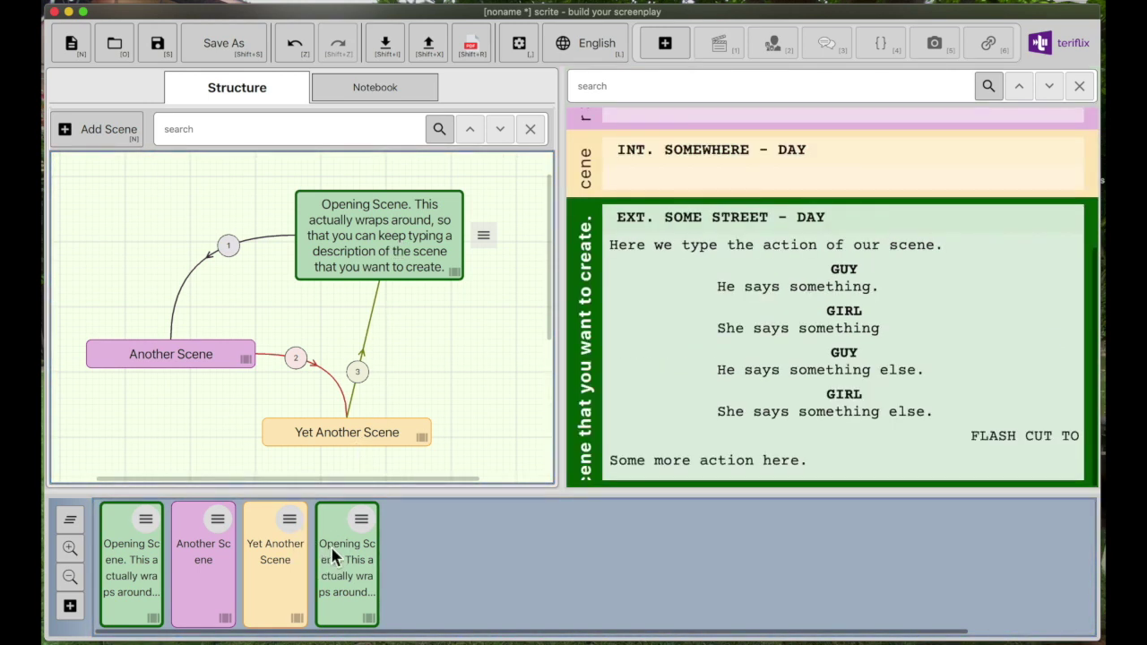
scroll(652, 401, "up", 5)
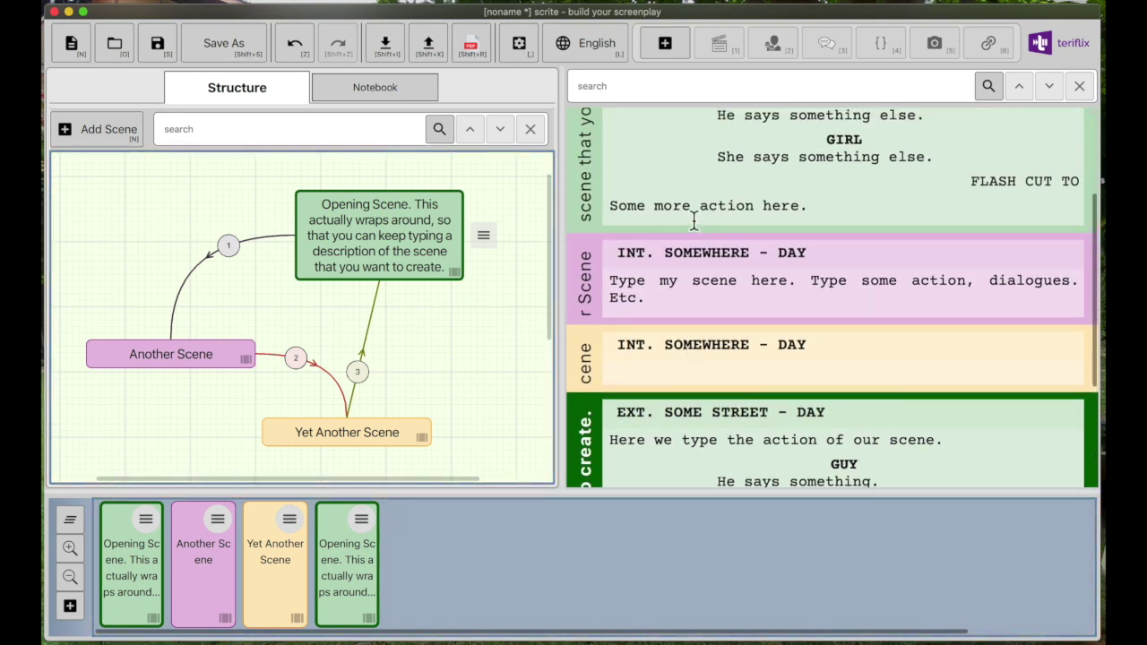
scroll(691, 222, "up", 4)
scroll(693, 219, "down", 4)
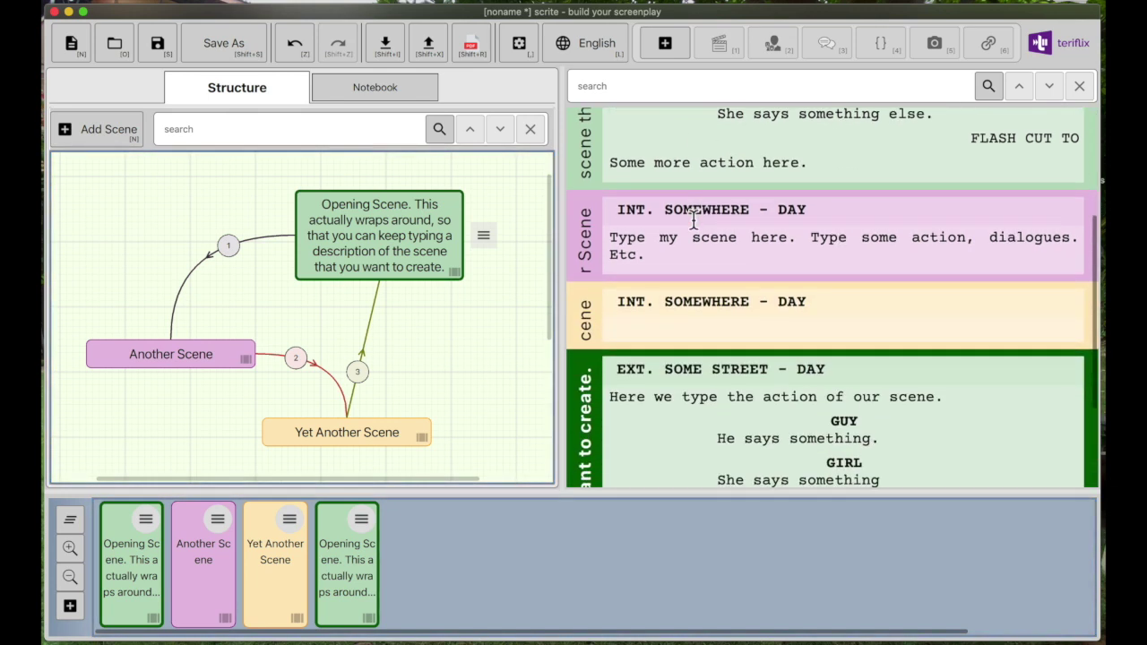
- Append "Something is happening here." to the last action paragraph of the opening scene's first occurrence
scroll(693, 220, "up", 4)
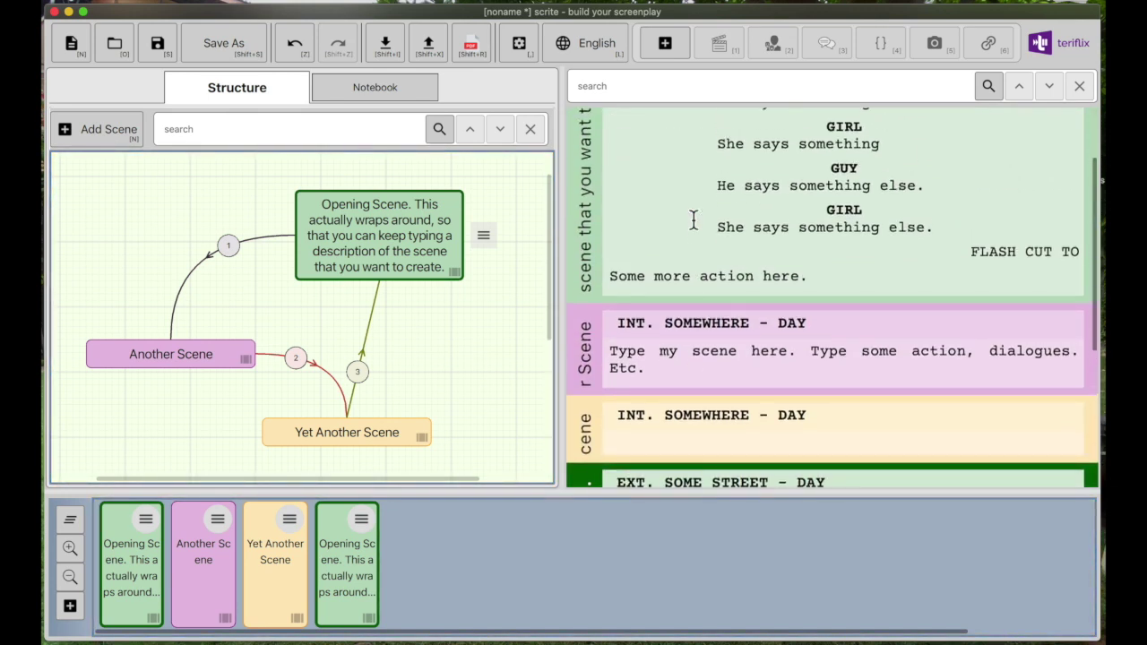
left_click(855, 286)
type("Something is happening he")
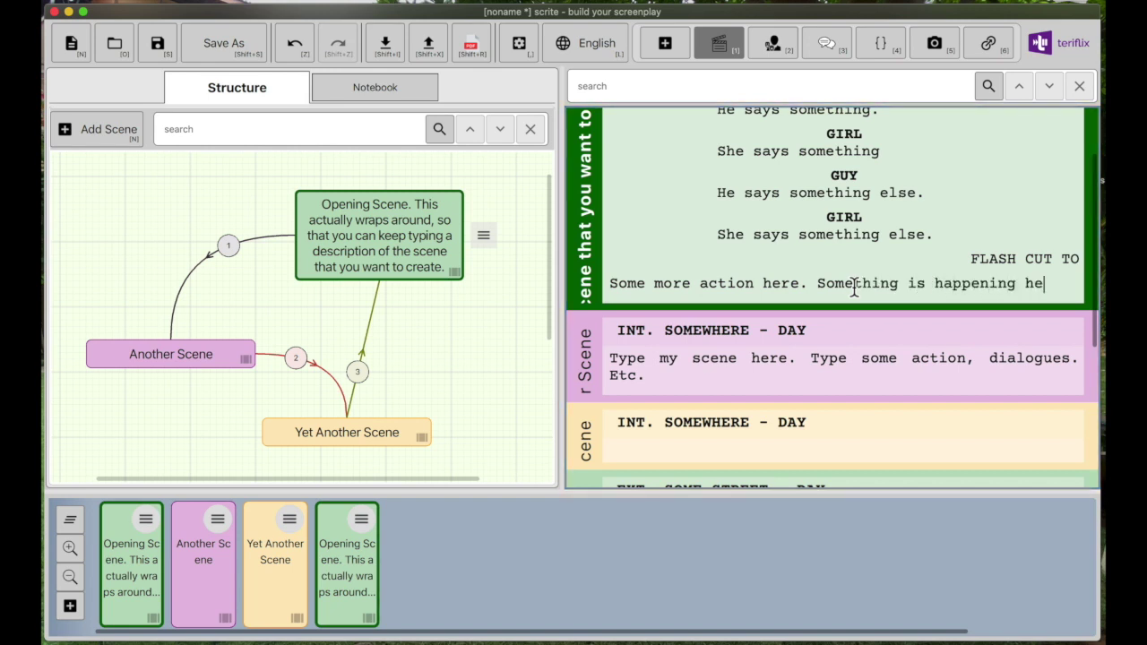
- Check the repeated opening scene at the end of the screenplay for the added text, and return to the structure canvas
scroll(823, 380, "down", 3)
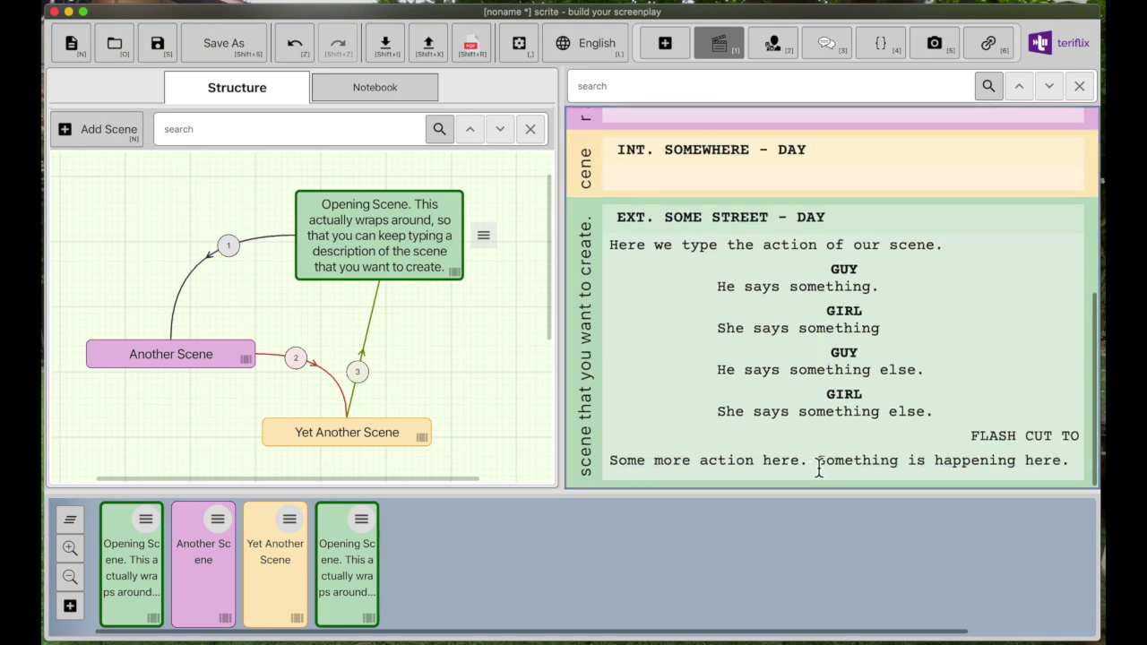
left_click(836, 332)
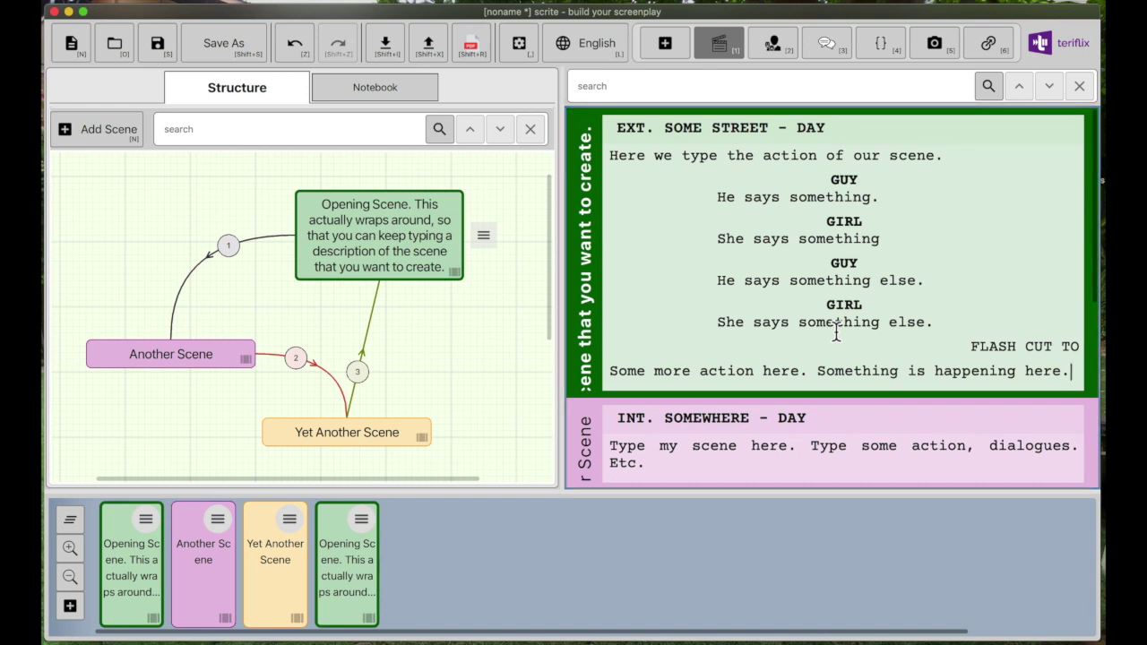
left_click(442, 380)
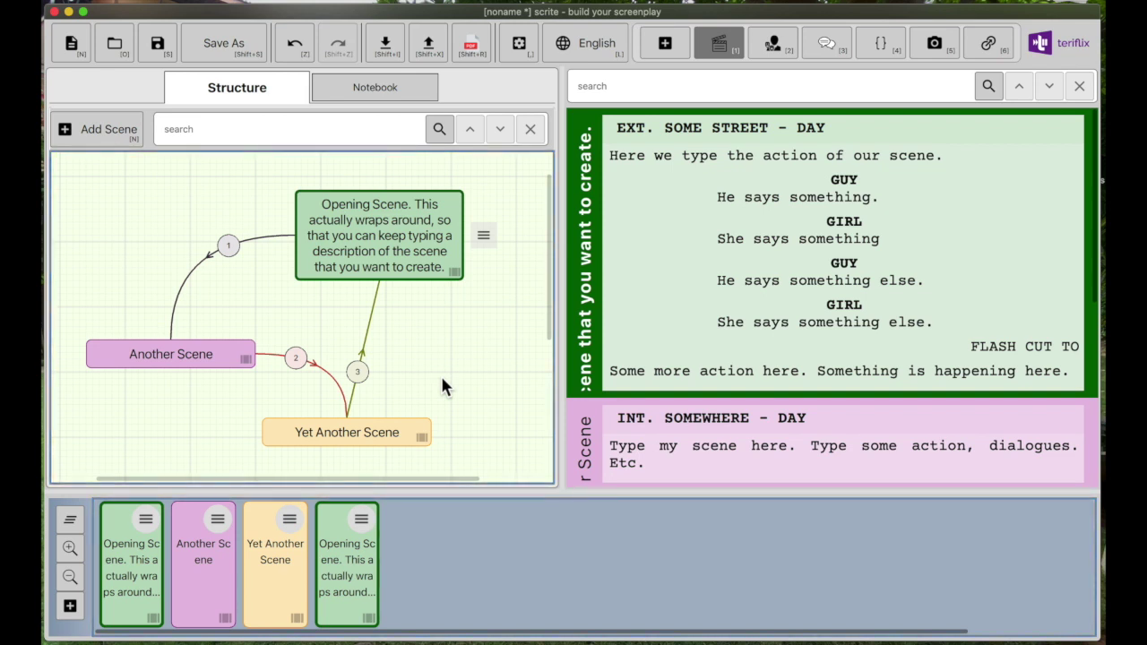
- Start a new project without saving the current one and write "Go ahead and type stuff here." in a newly added first scene
left_click(71, 43)
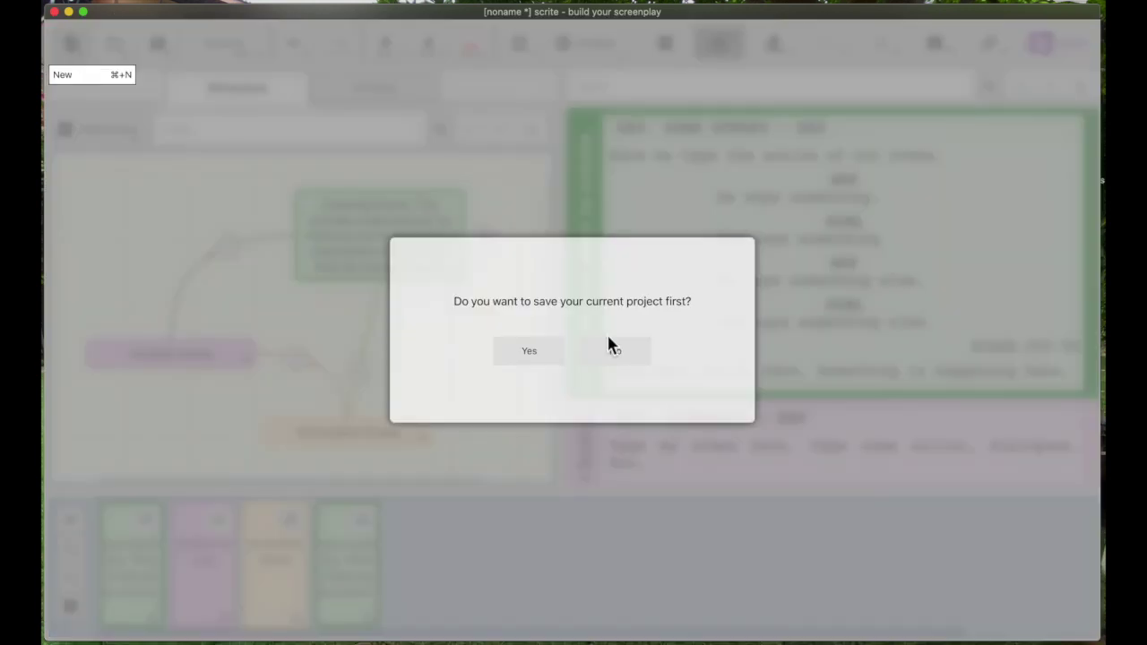
left_click(618, 351)
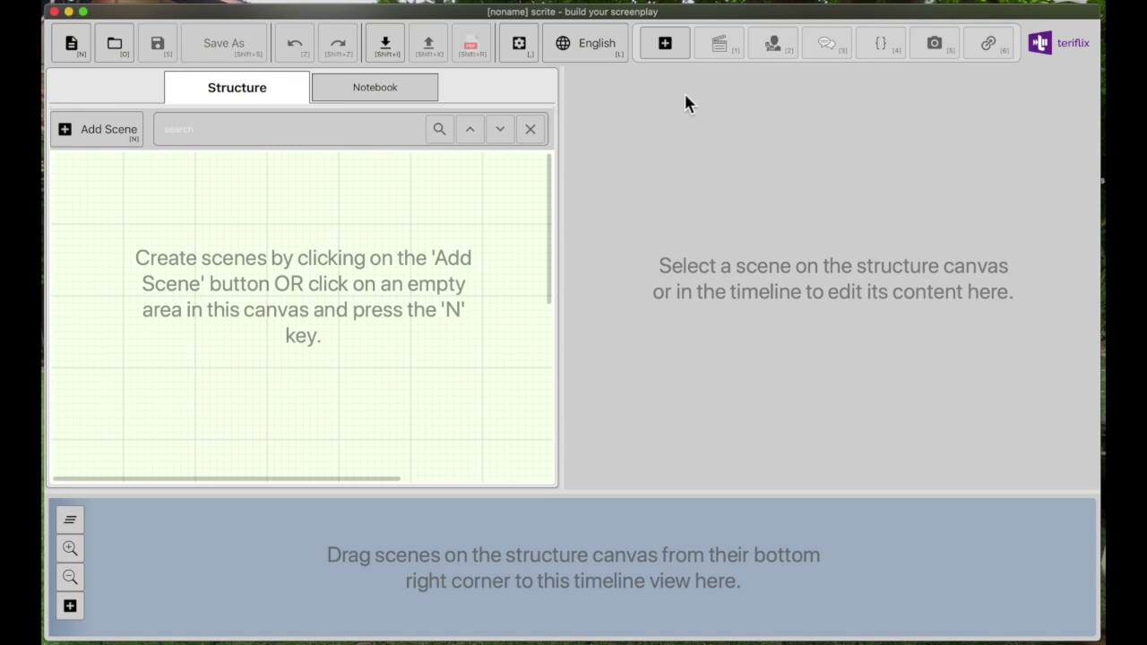
left_click(678, 43)
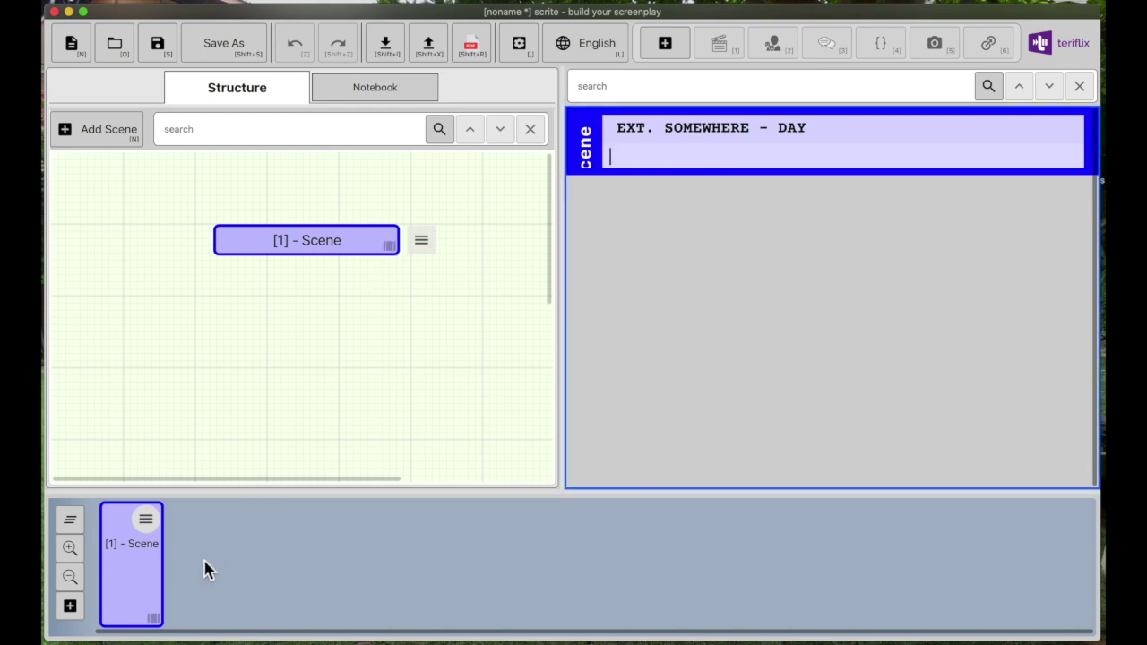
type("Go ")
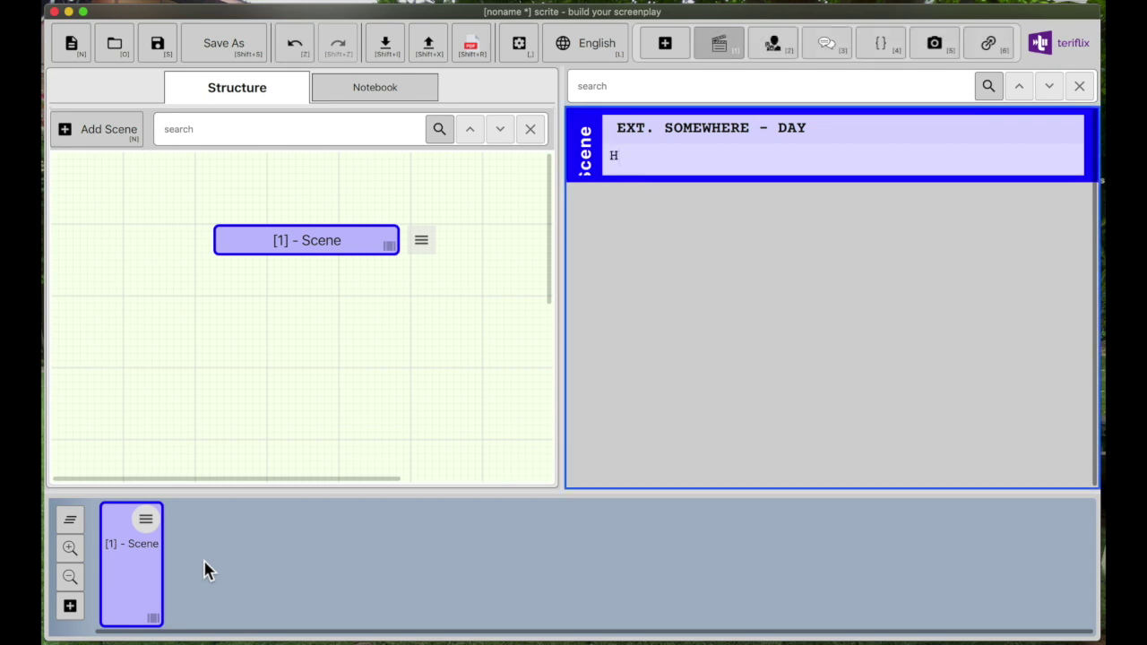
type("ahead and type stuff here.")
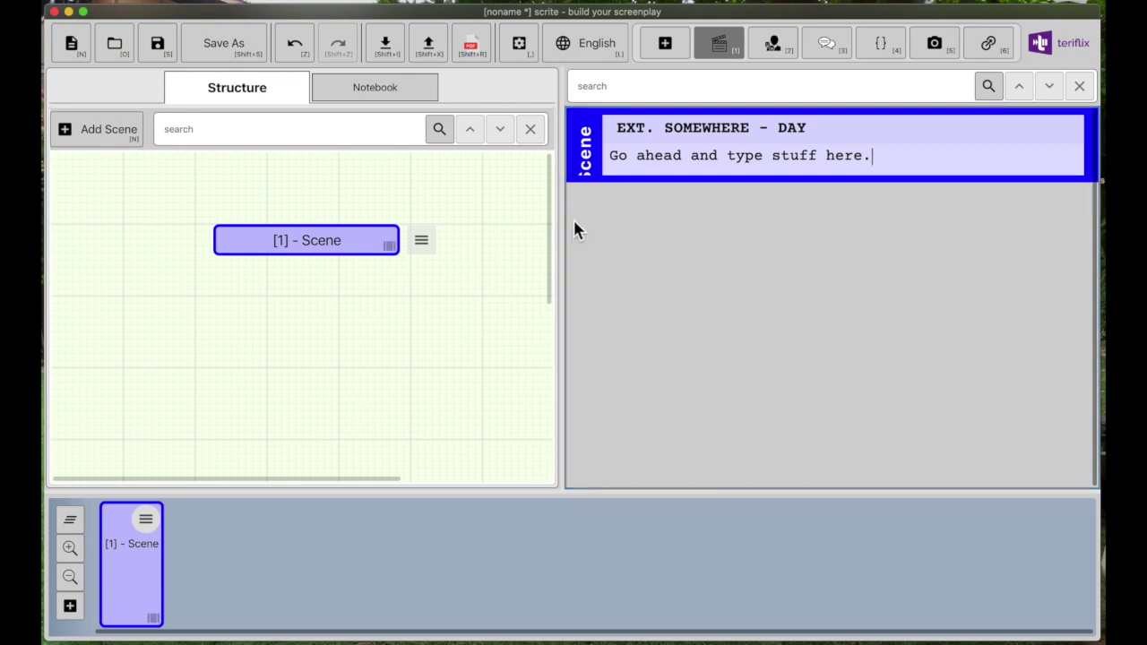
- Add six more empty scenes after the first one, so the structure and timeline run from scene 1 to scene 7
left_click(675, 54)
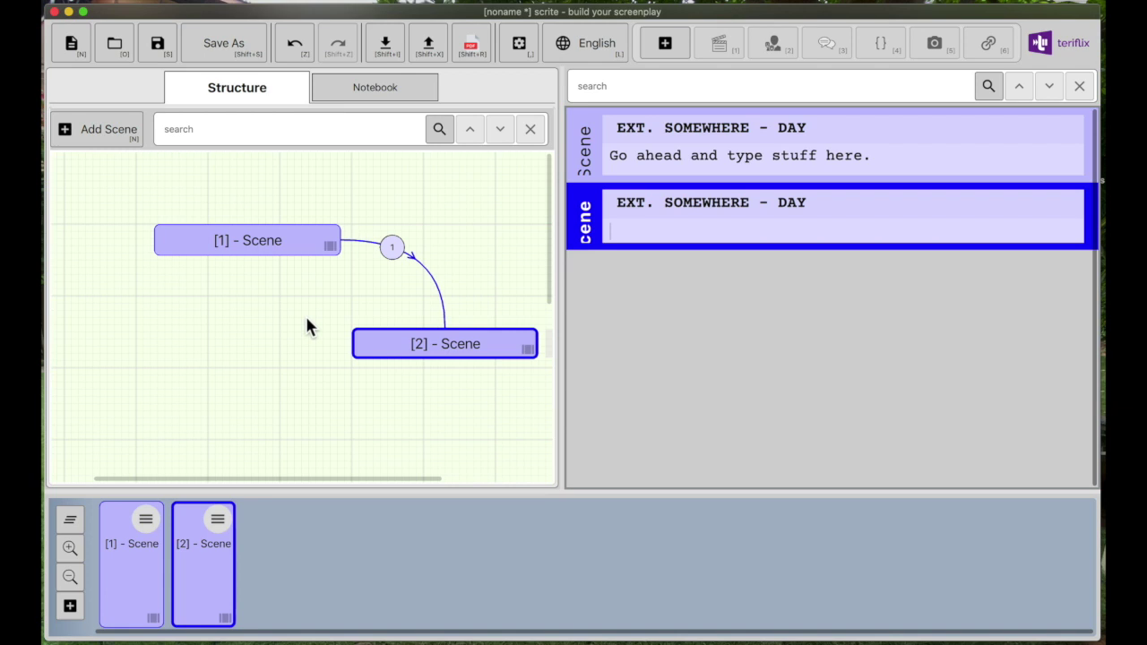
scroll(307, 319, "right", 1)
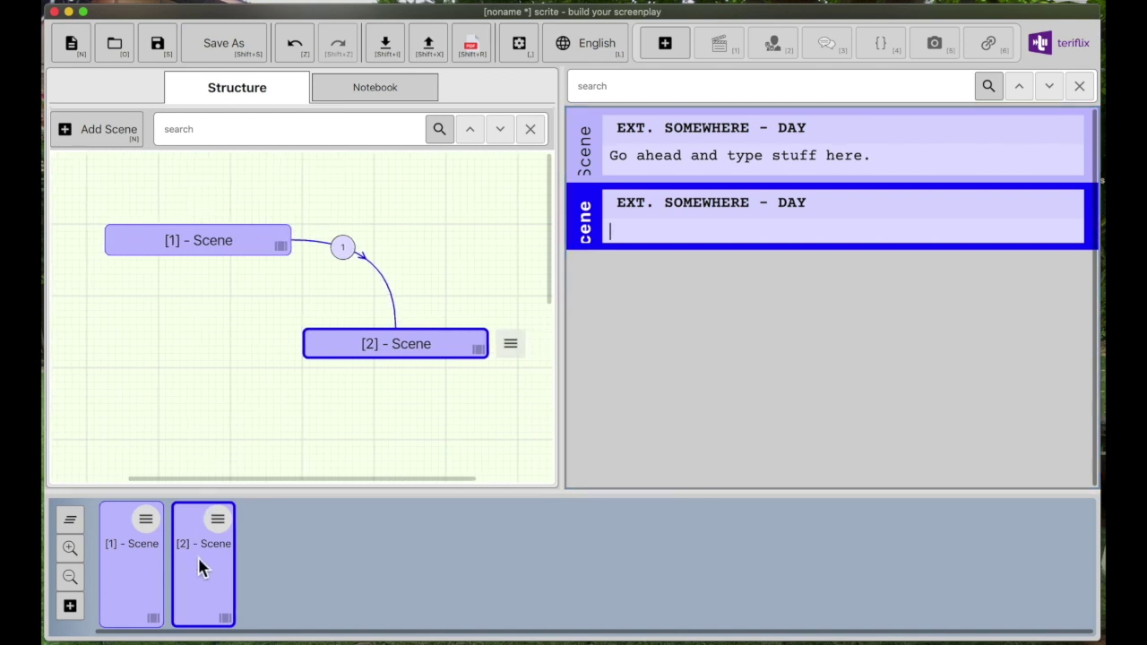
left_click(665, 44)
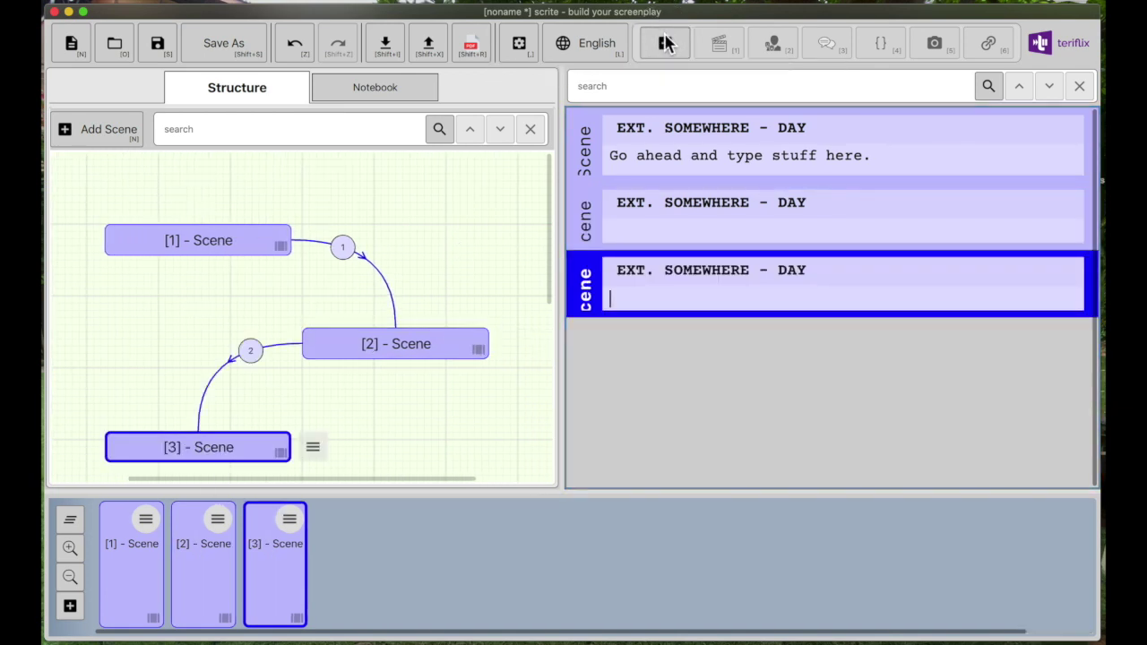
left_click(664, 44)
left_click(666, 44)
left_click(665, 44)
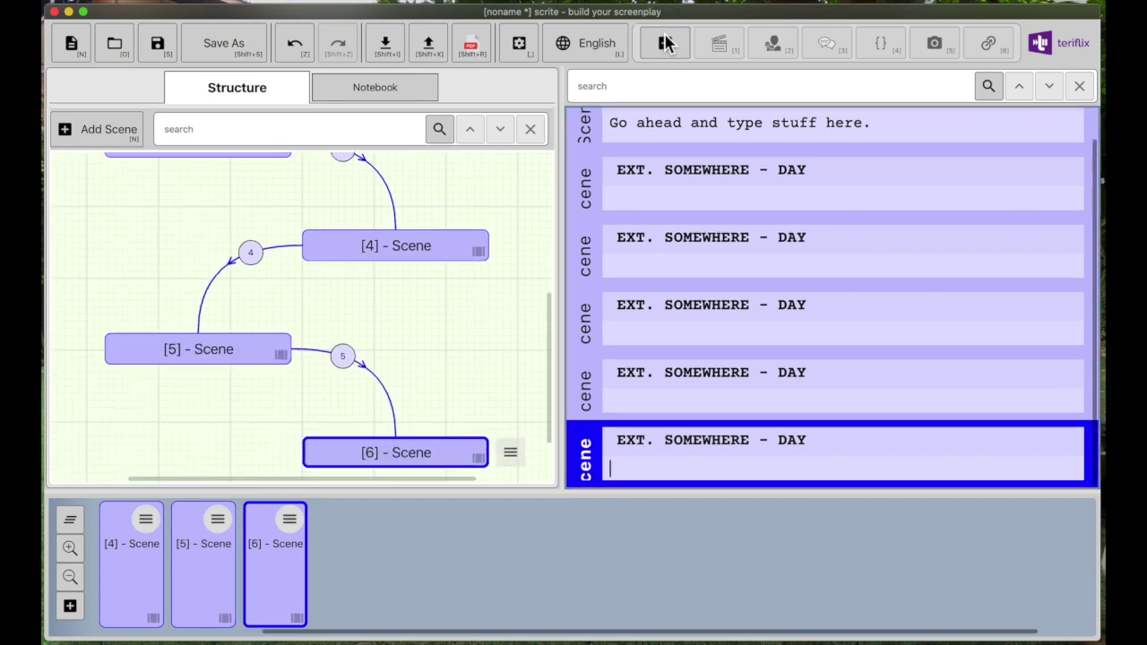
left_click(664, 44)
- Spread scene cards 2 to 7 over the canvas: 2 beside 1, 3 below right, 4 and 5 beneath, 7 above 6 at the far right
scroll(468, 253, "down", 1)
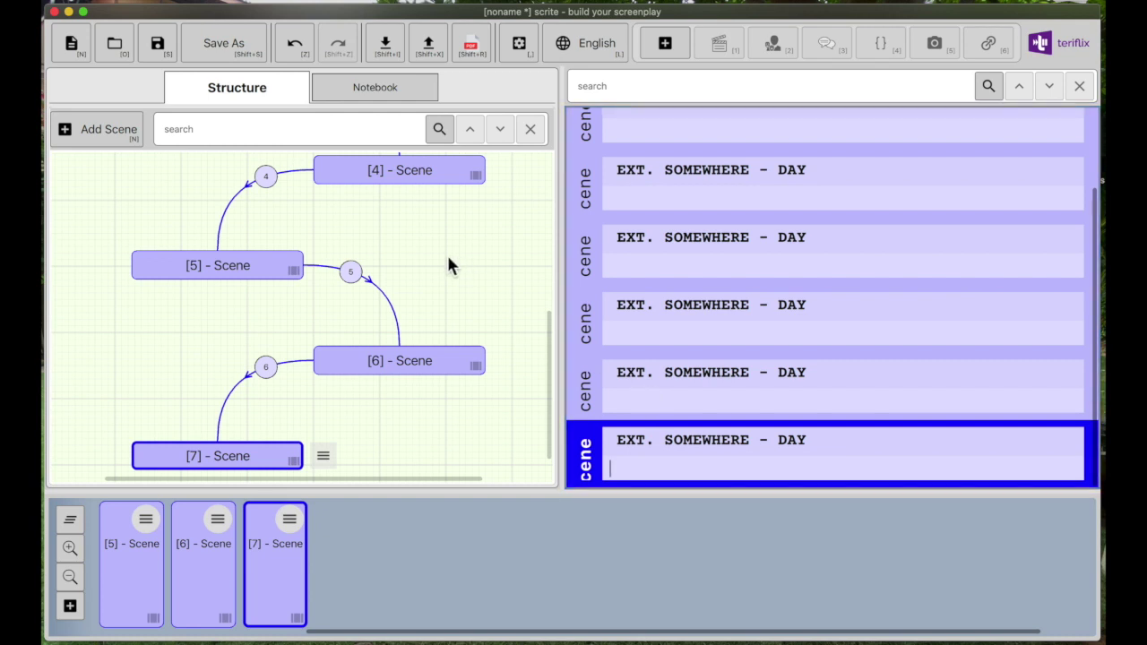
scroll(448, 260, "down", 3)
scroll(447, 255, "down", 3)
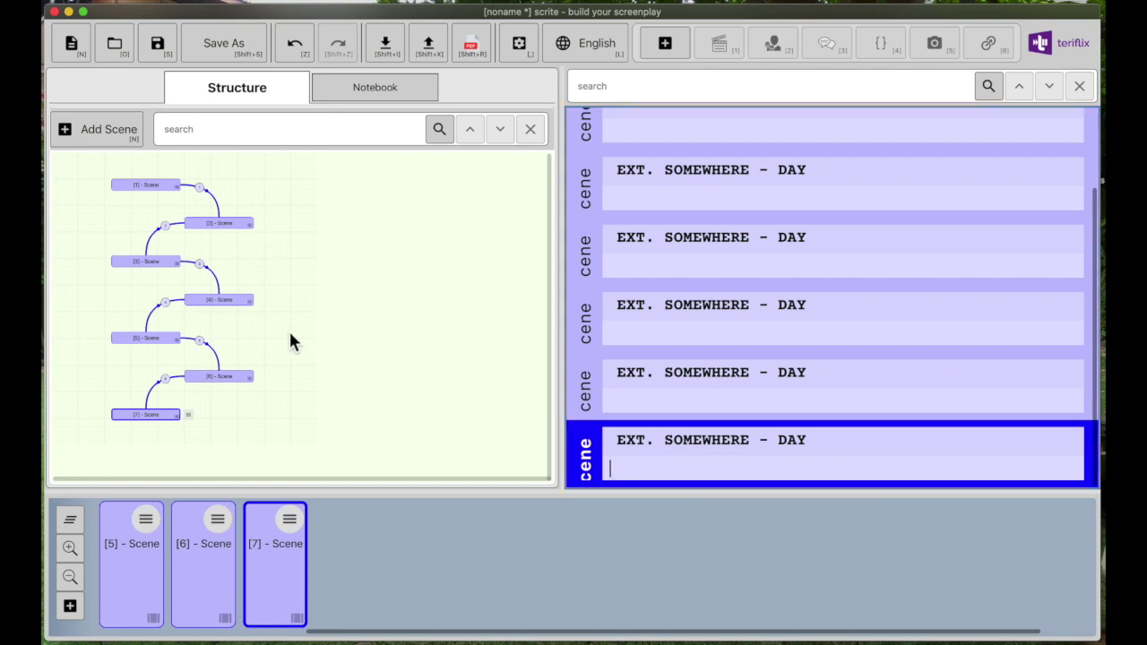
left_click_drag(247, 231, 294, 189)
left_click_drag(169, 266, 390, 234)
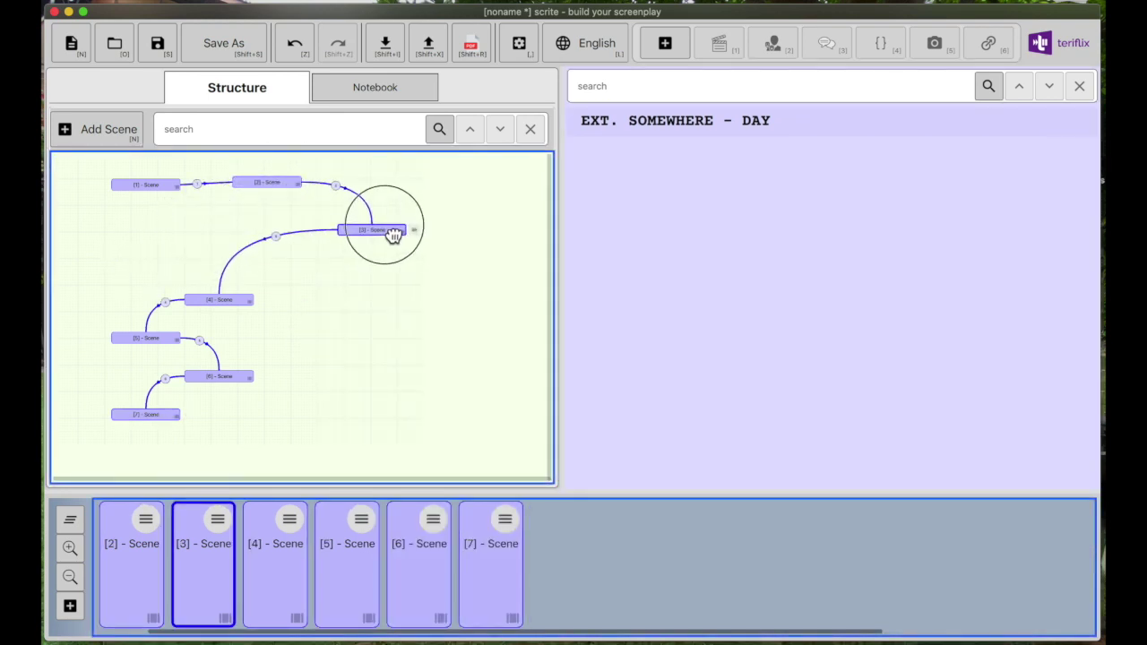
left_click_drag(225, 302, 176, 268)
left_click_drag(160, 337, 330, 289)
left_click_drag(218, 385, 475, 254)
left_click_drag(148, 418, 489, 196)
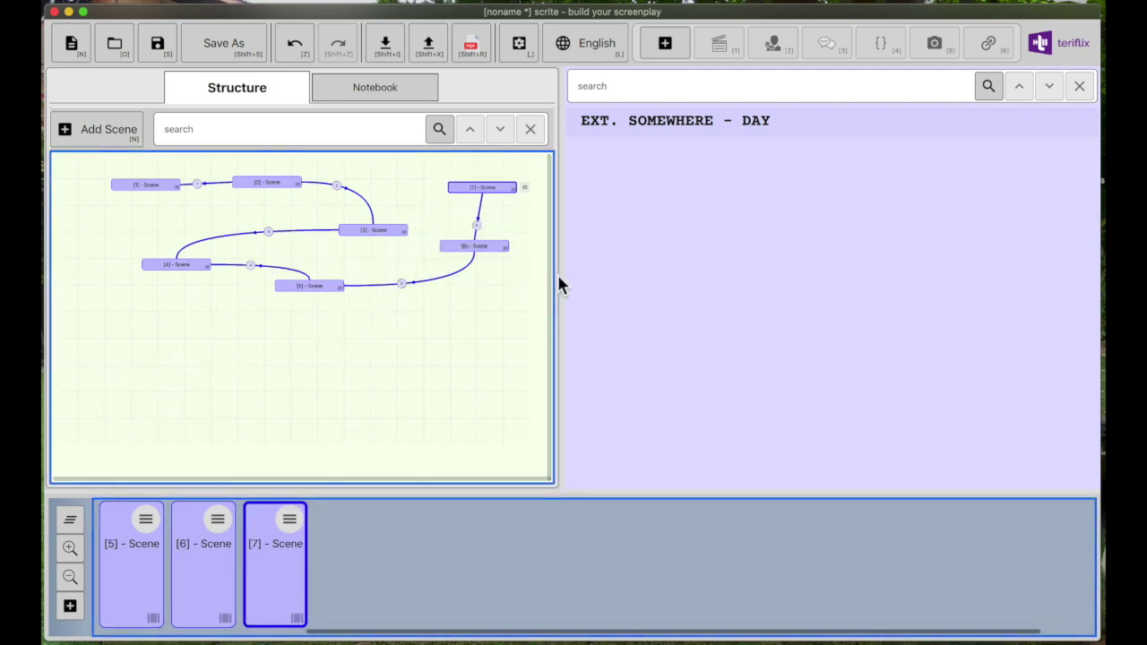
- Widen the structure pane against the screenplay editor and enlarge the canvas view to fill it with the seven scene cards
left_click_drag(568, 260, 658, 259)
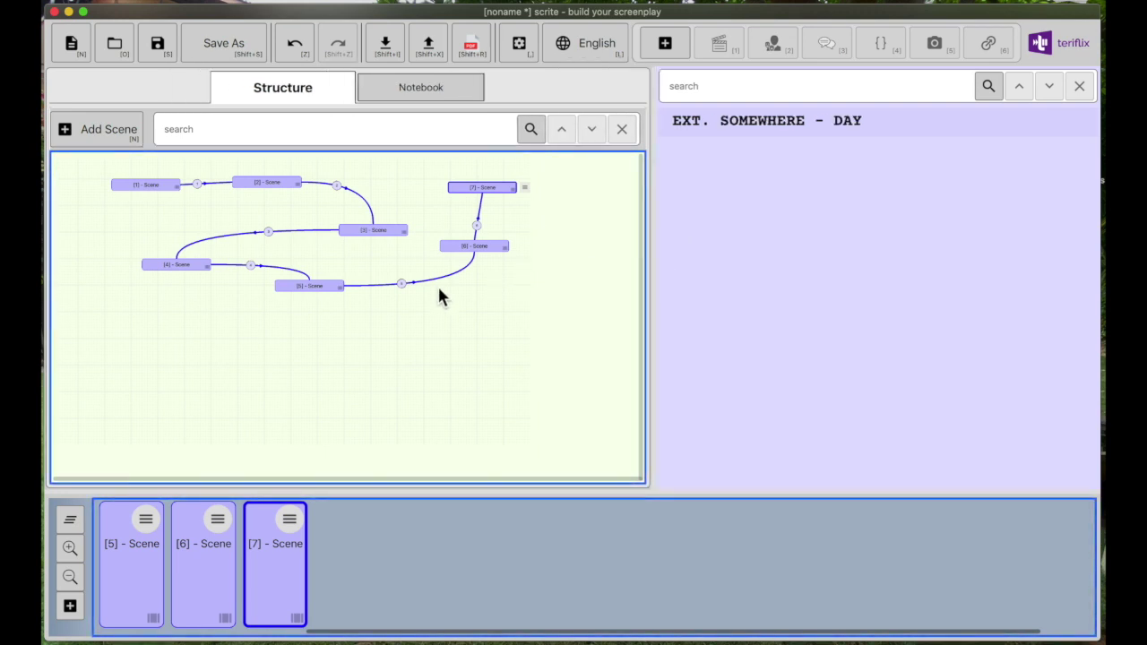
scroll(399, 295, "up", 5)
scroll(402, 297, "down", 4)
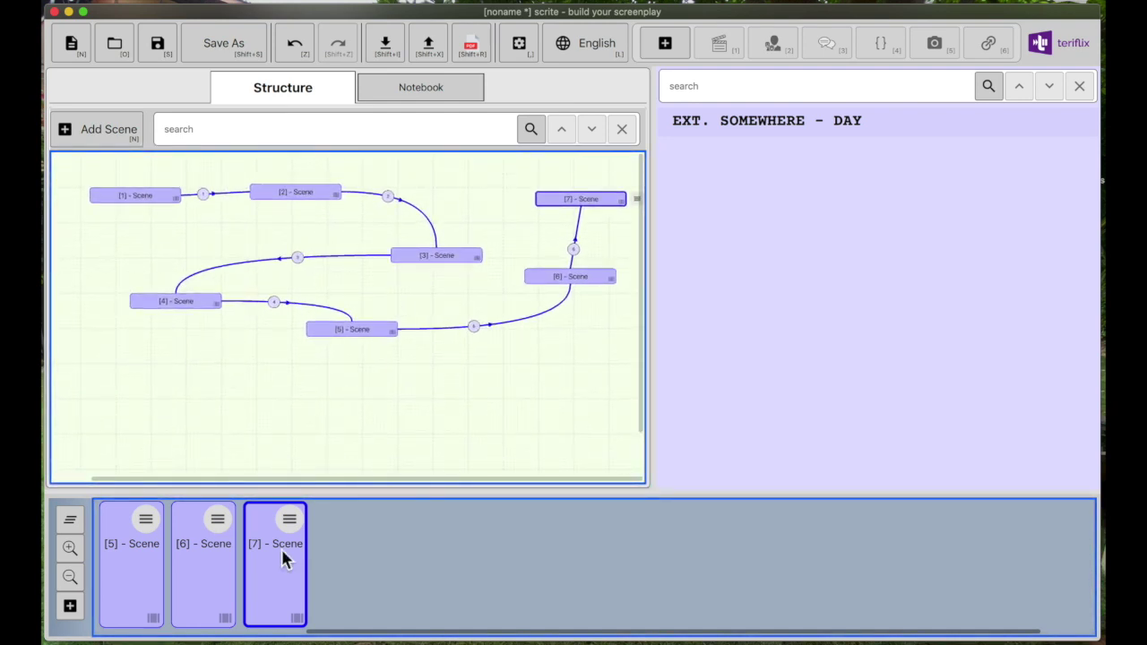
- Move scene 5 in the timeline so that it sits between scene 2 and scene 3
scroll(266, 587, "left", 5)
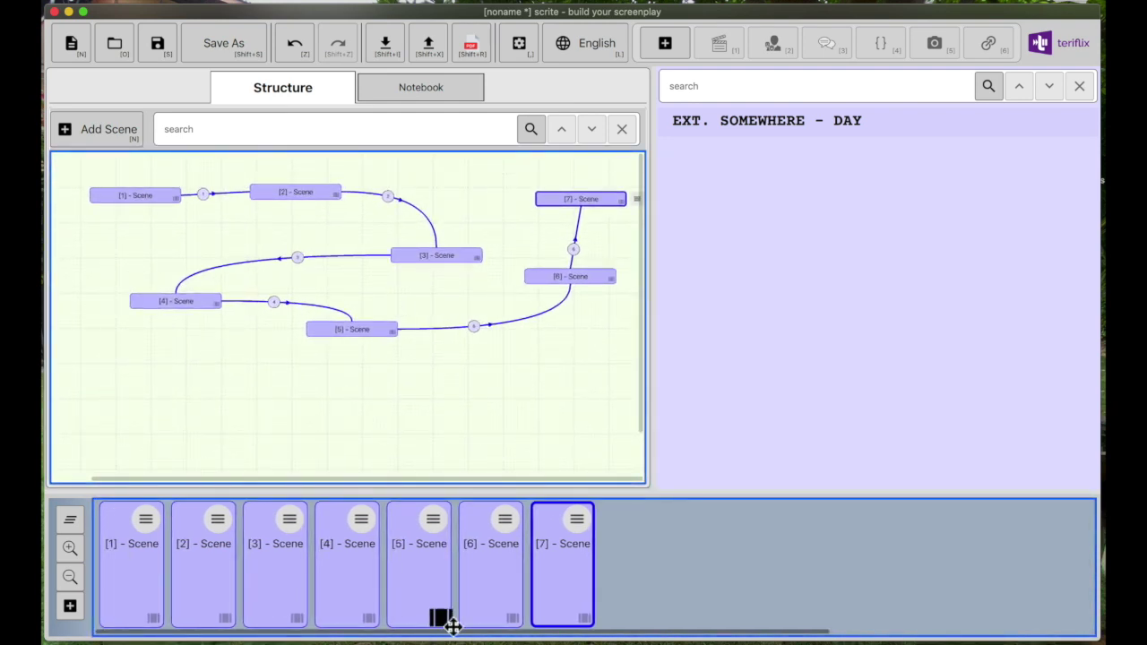
left_click(435, 604)
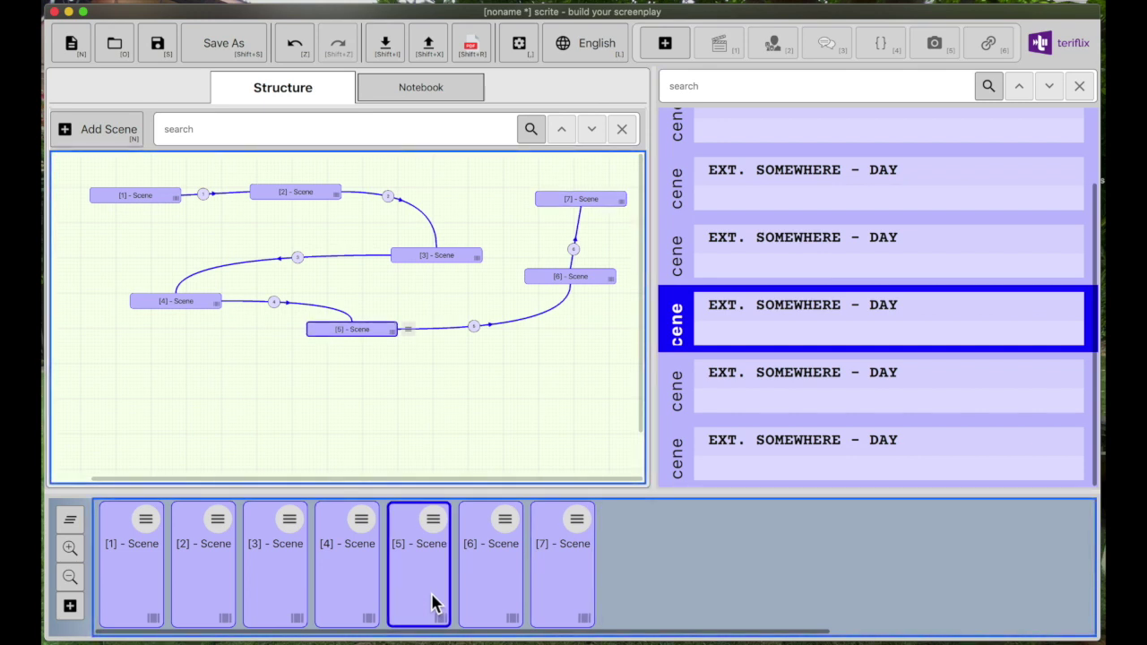
left_click_drag(442, 619, 256, 615)
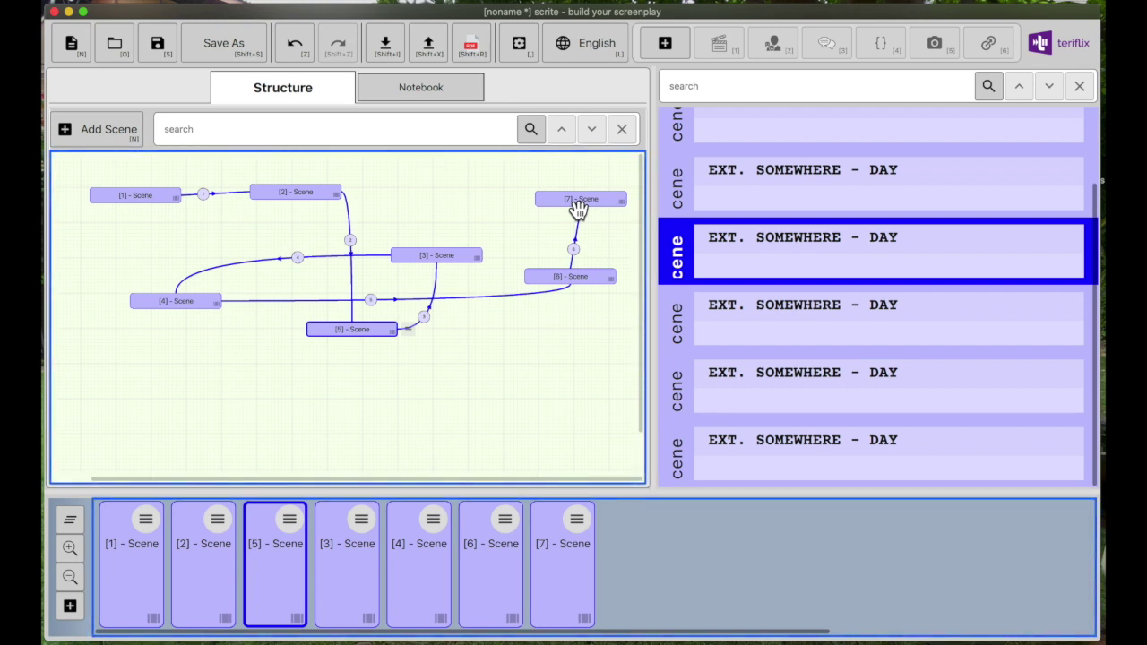
- Insert an Act break after scene 5 and an Interval break after scene 4 in the timeline, and shift the Interval towards scene 6
left_click(78, 608)
left_click(112, 574)
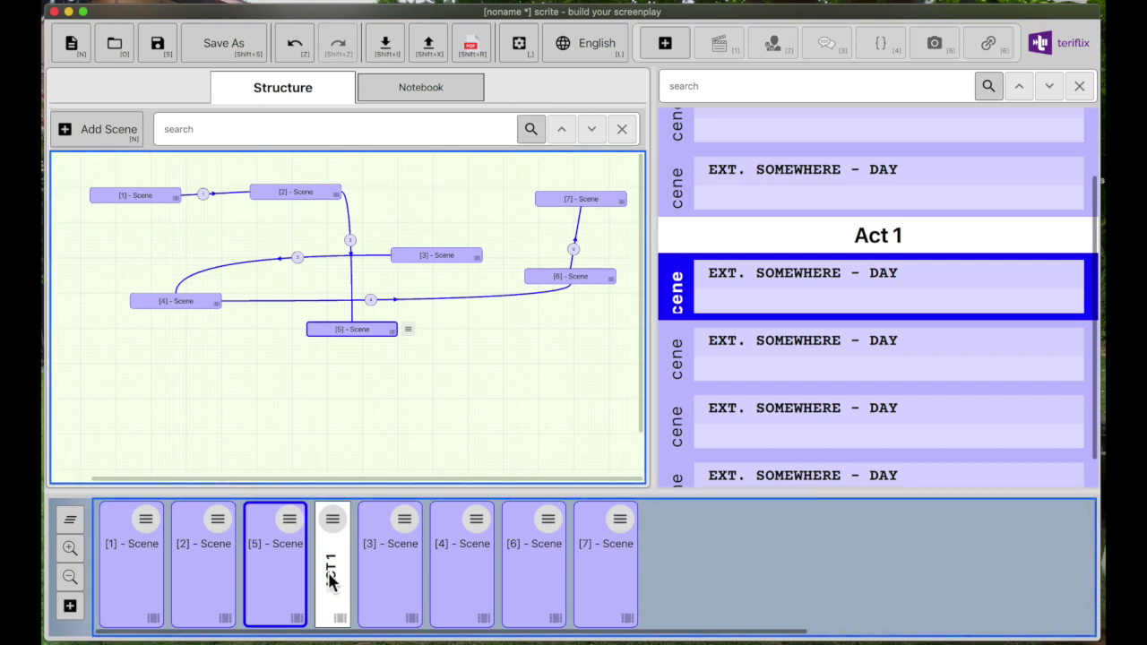
left_click(491, 587)
left_click(71, 606)
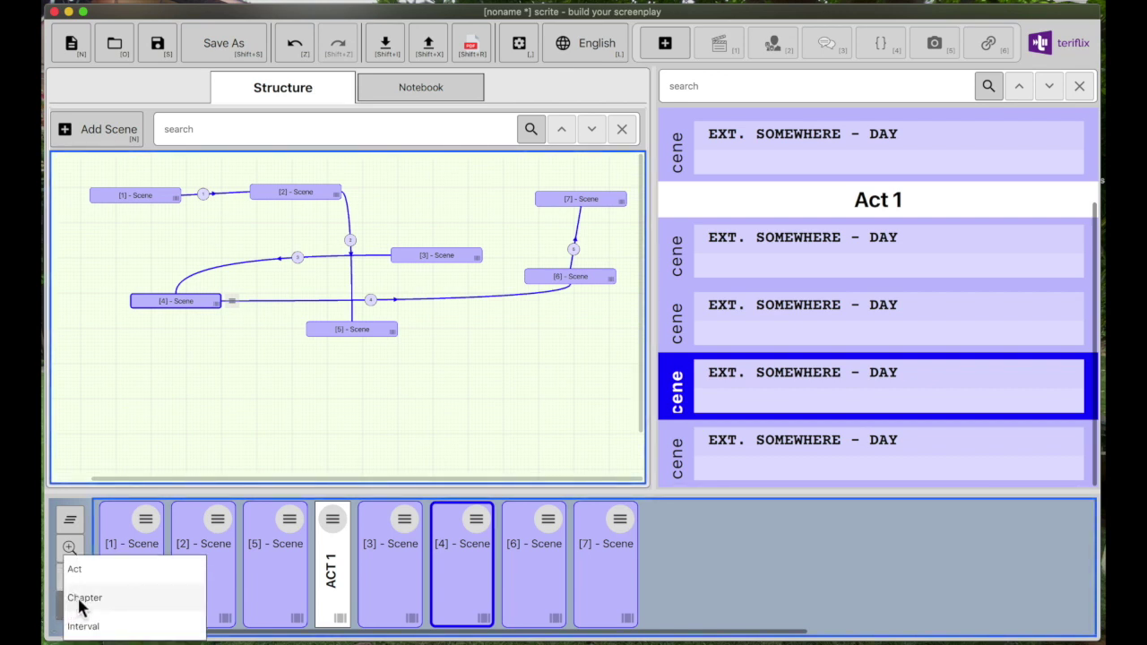
left_click(94, 625)
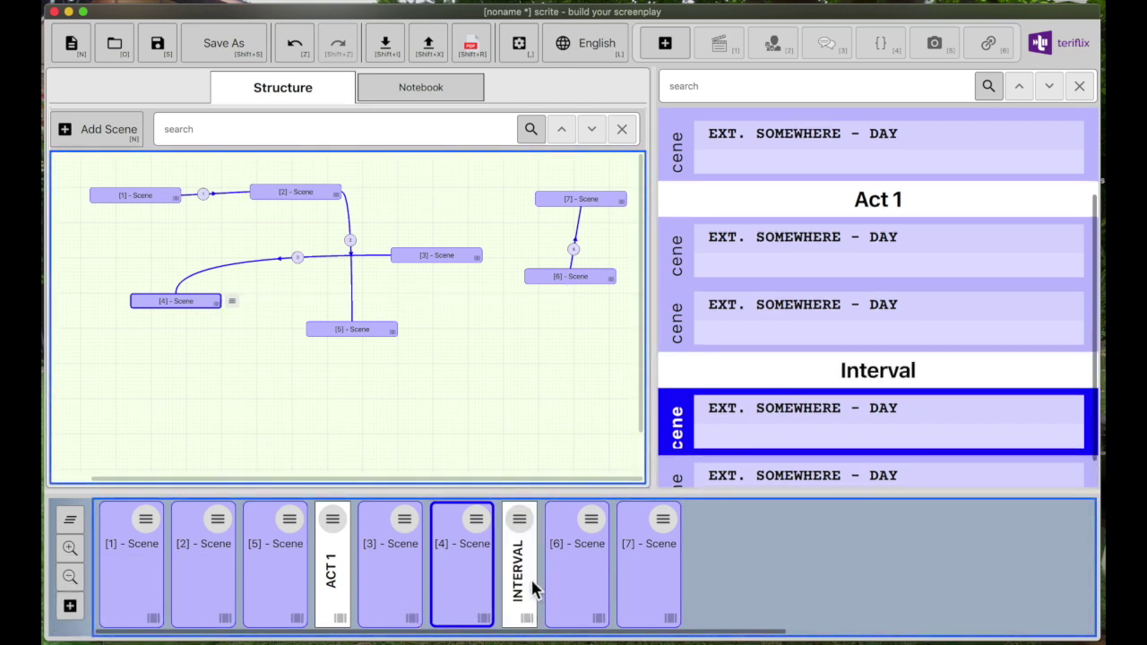
left_click_drag(525, 615, 592, 628)
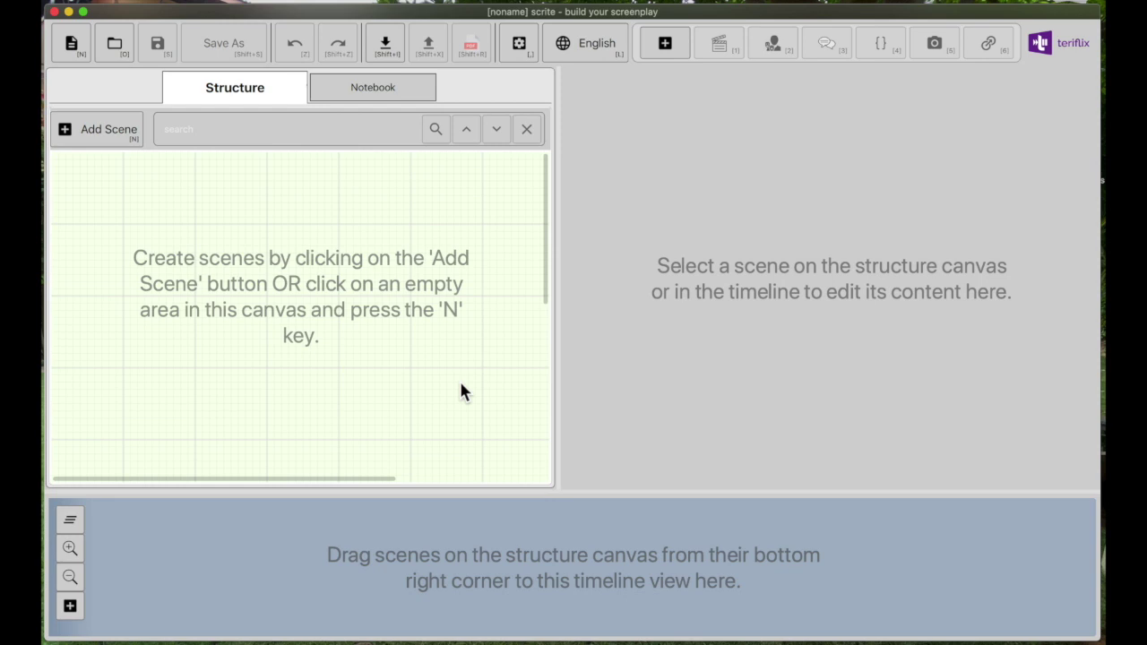
- Add a scene to the upper part of the empty structure canvas and shift its card slightly down and to the right
left_click(73, 121)
left_click(286, 196)
left_click(286, 195)
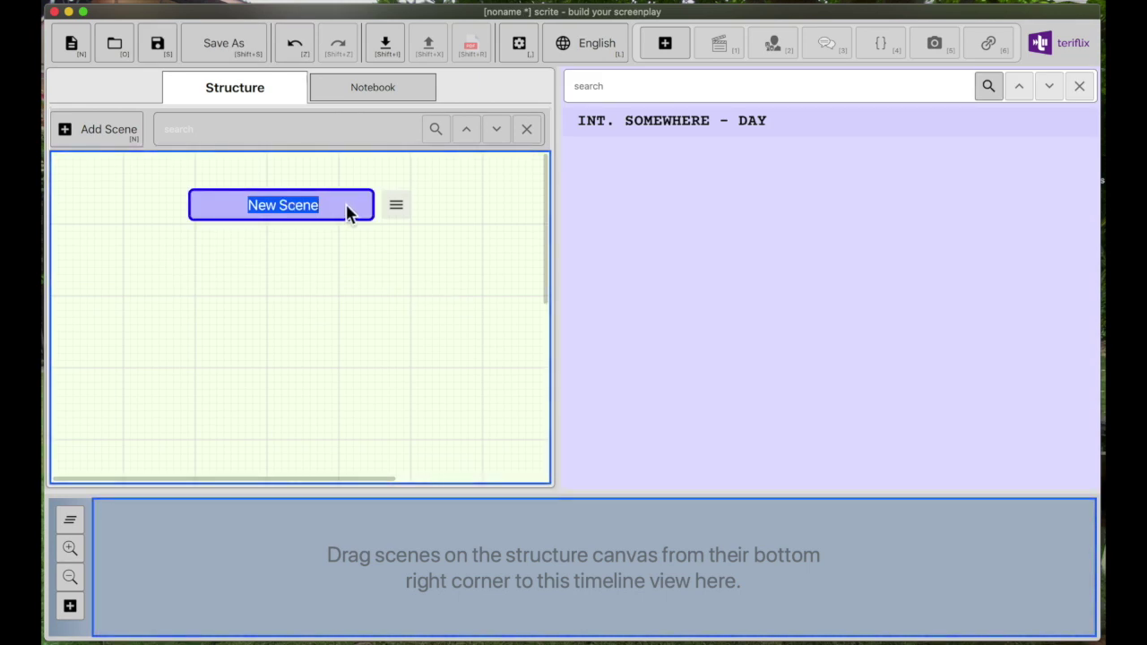
left_click(361, 261)
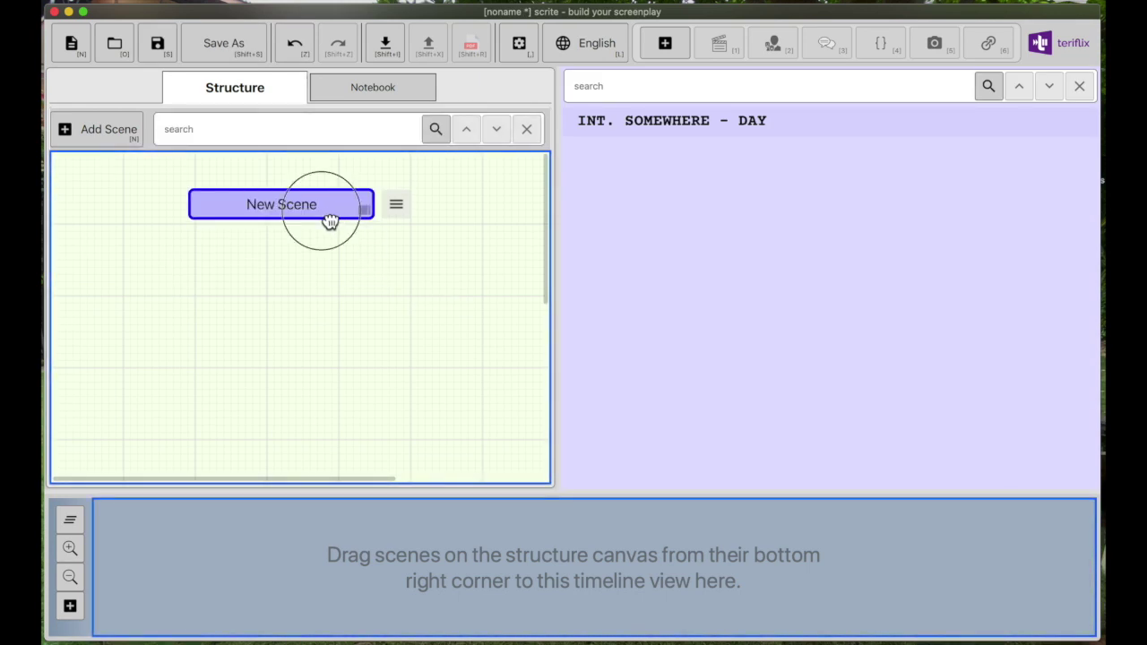
left_click_drag(329, 220, 350, 251)
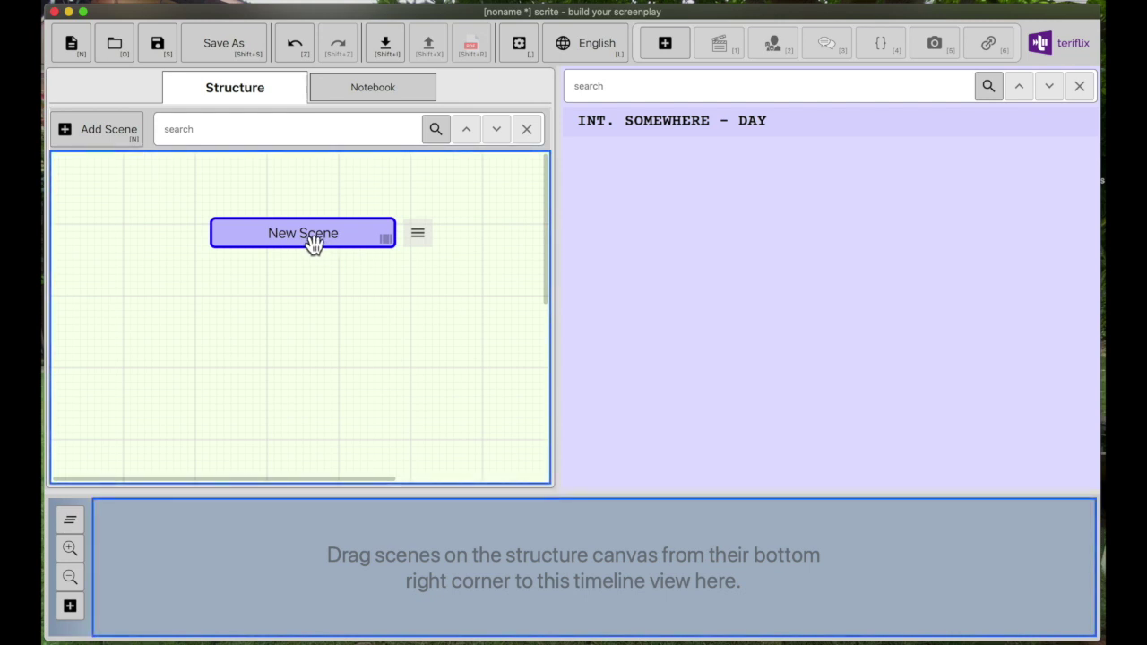
- Switch the transliteration language to Kannada and replace the scene card's title with "ಕನ್ನಡ"
left_click(609, 51)
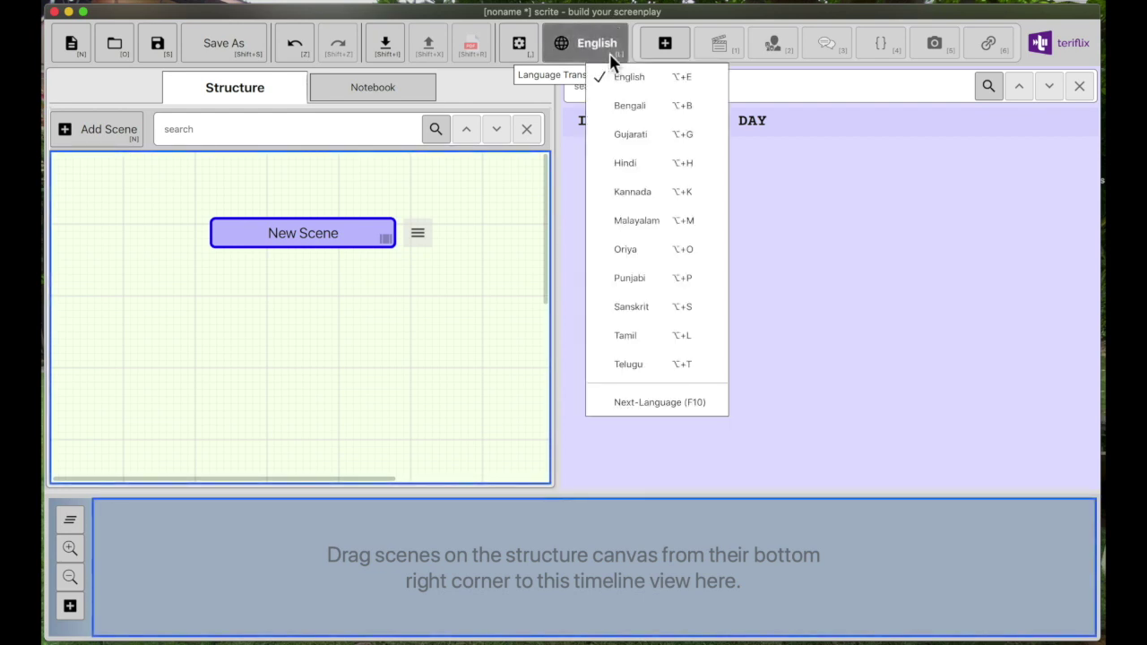
left_click(631, 197)
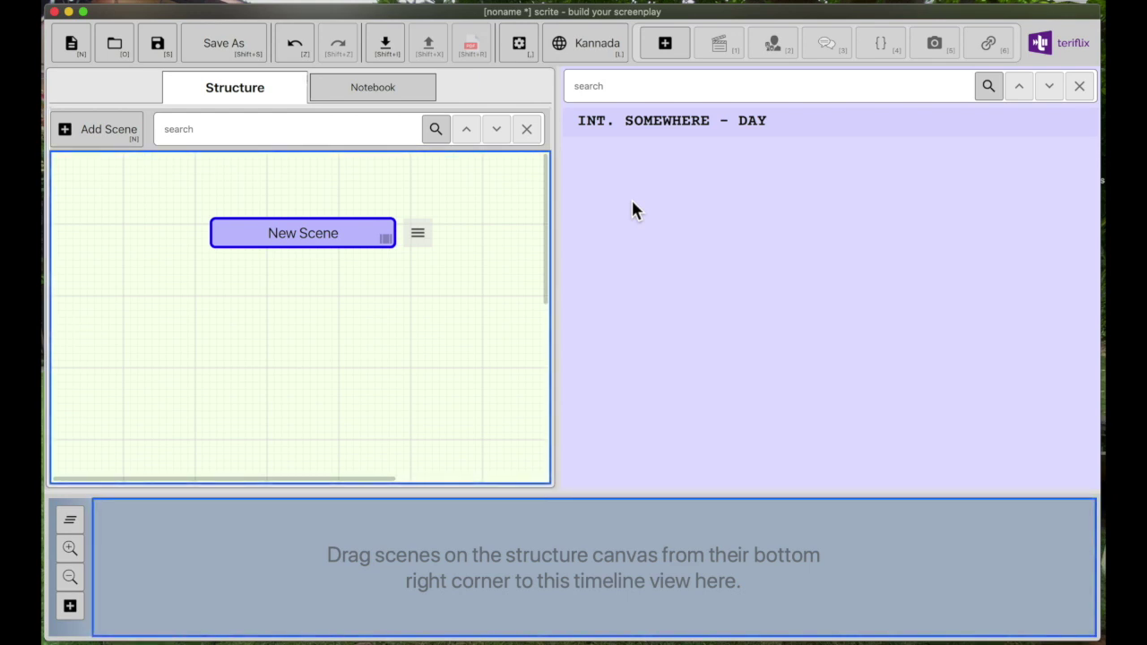
double_click(334, 236)
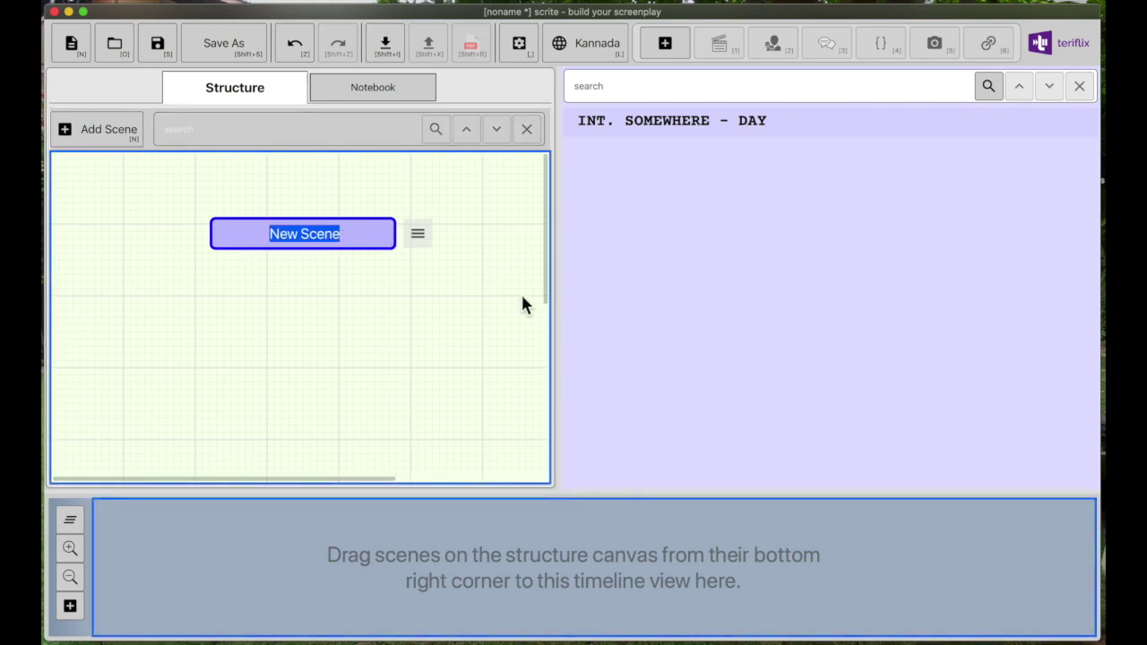
type("kannaDa")
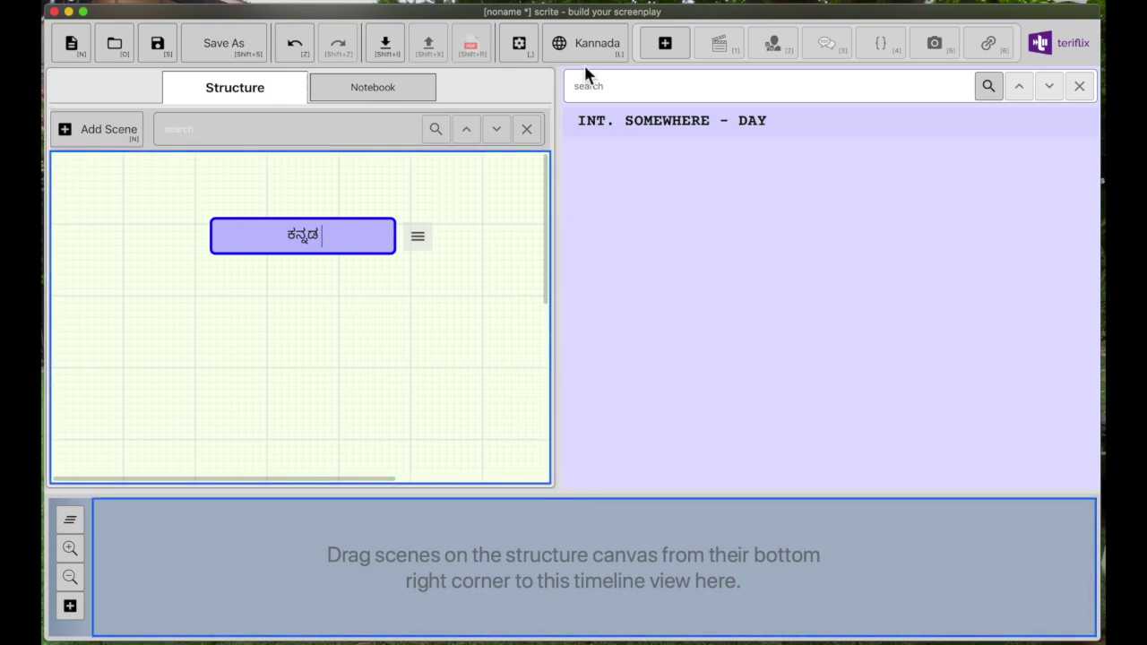
- Switch the transliteration language to Hindi and append "हिन्दि" to the scene card's title
left_click(592, 36)
left_click(623, 166)
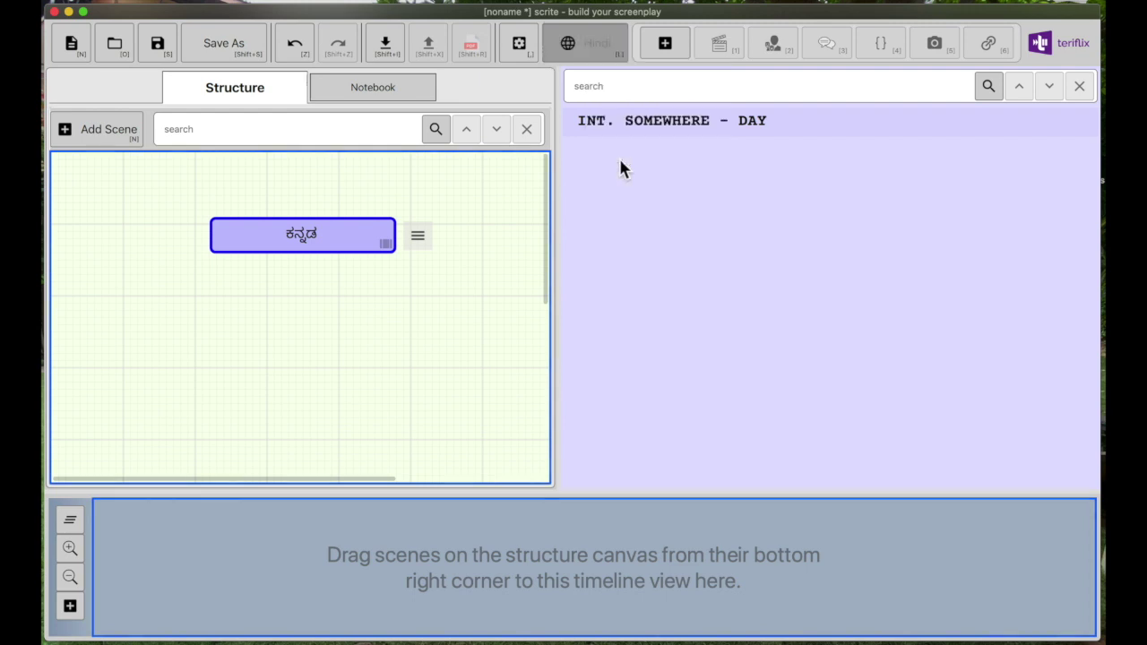
double_click(361, 238)
left_click(351, 243)
type("hindi")
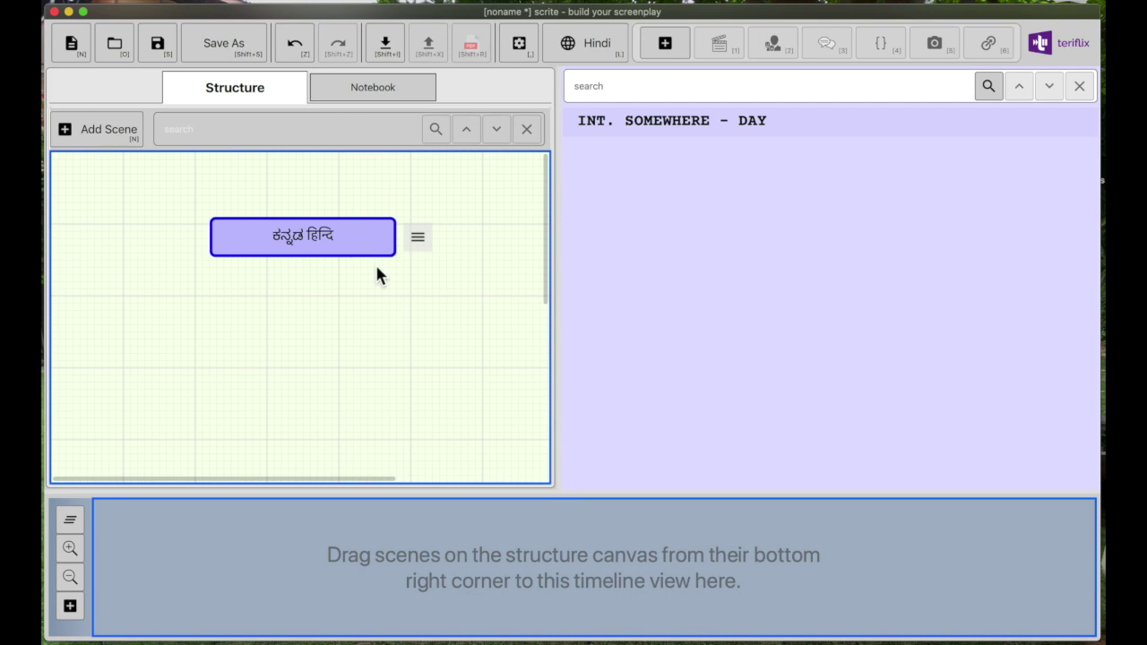
- Switch the language back to English and write "Two people are speaking to each other." as the scene's action paragraph
left_click(631, 198)
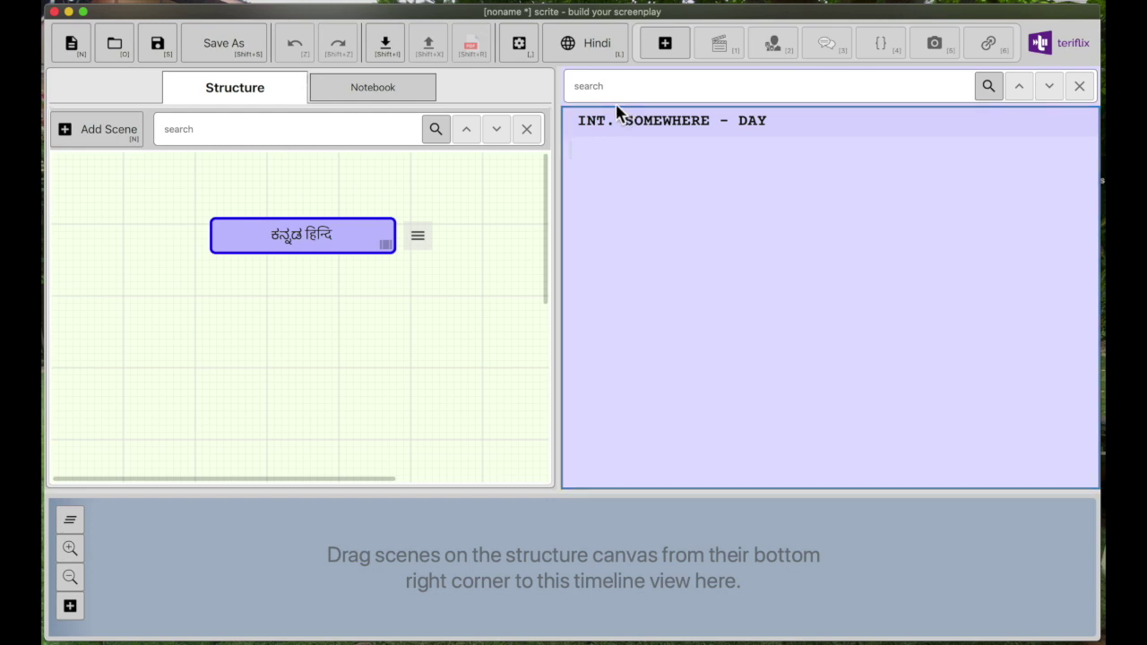
left_click(611, 42)
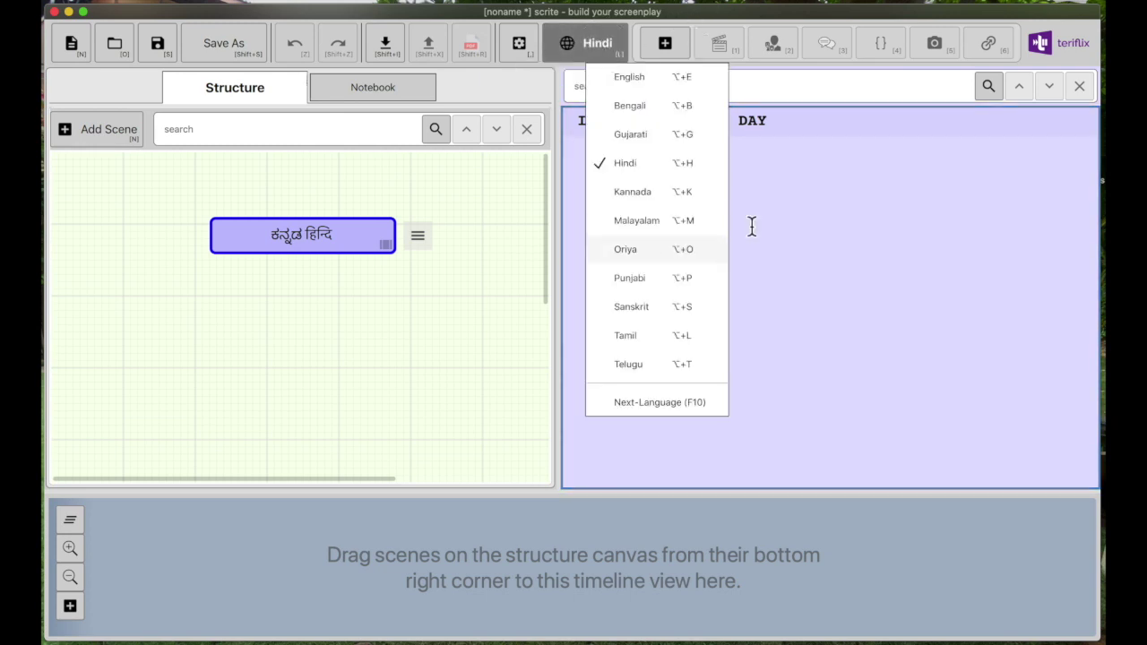
left_click(820, 187)
key("alt+e")
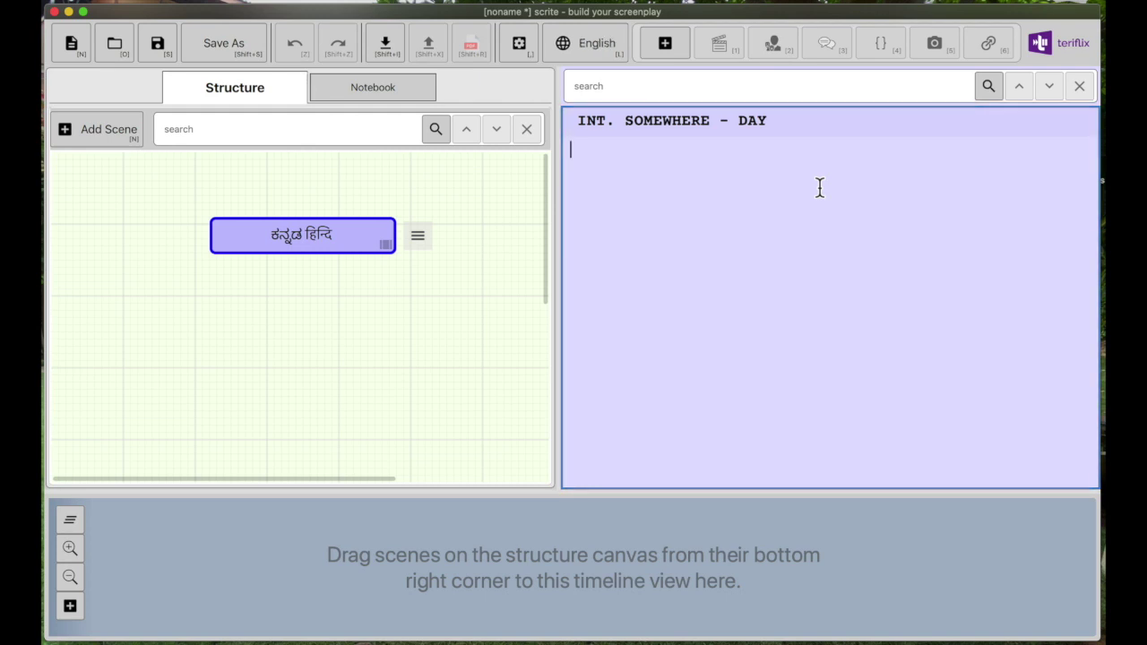
type("Two people are speaking to each other.")
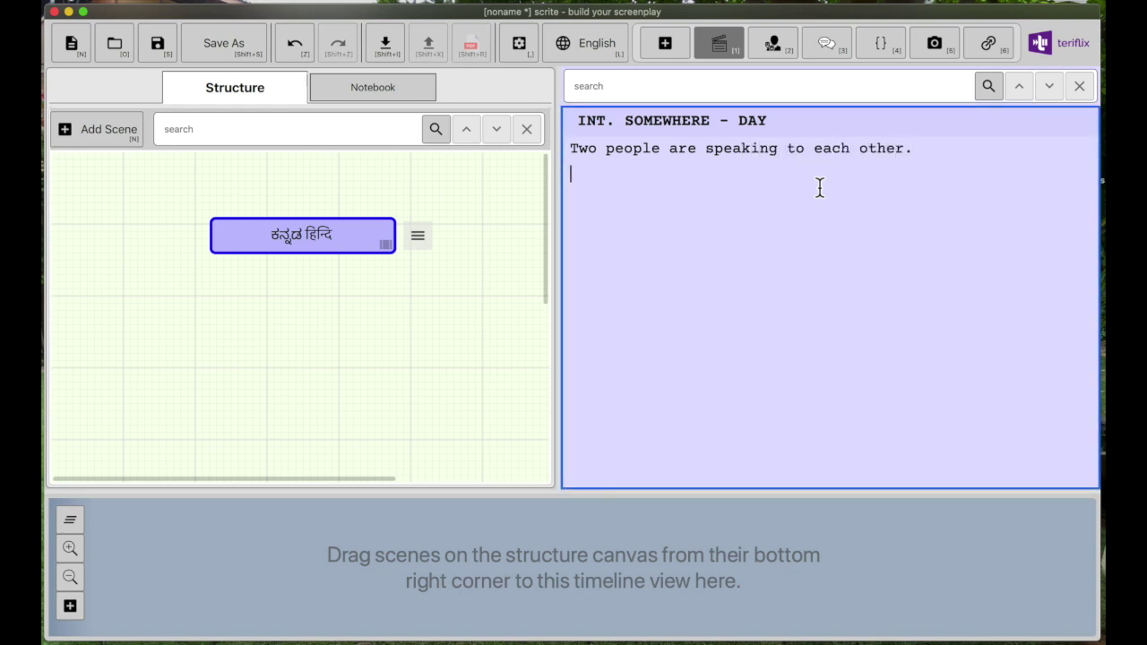
- Add the character cue "NORTH INDIAN GUY" below the action paragraph and continue to its dialogue line
key("Tab")
type("NORTH INDIAN ")
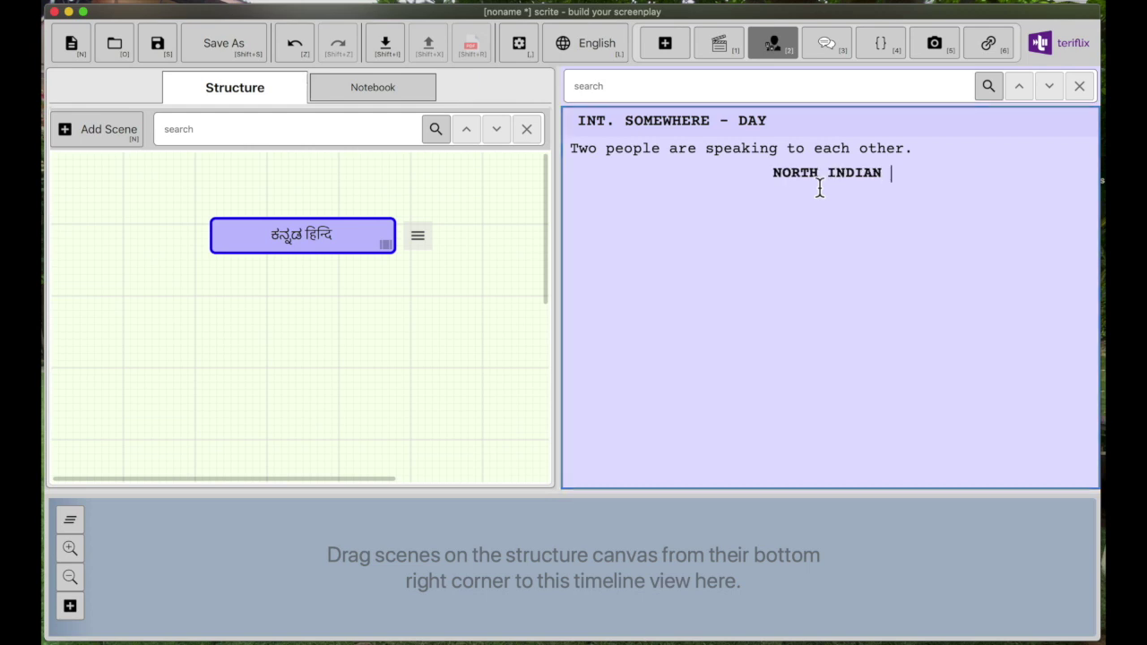
type("GUY")
key("Return")
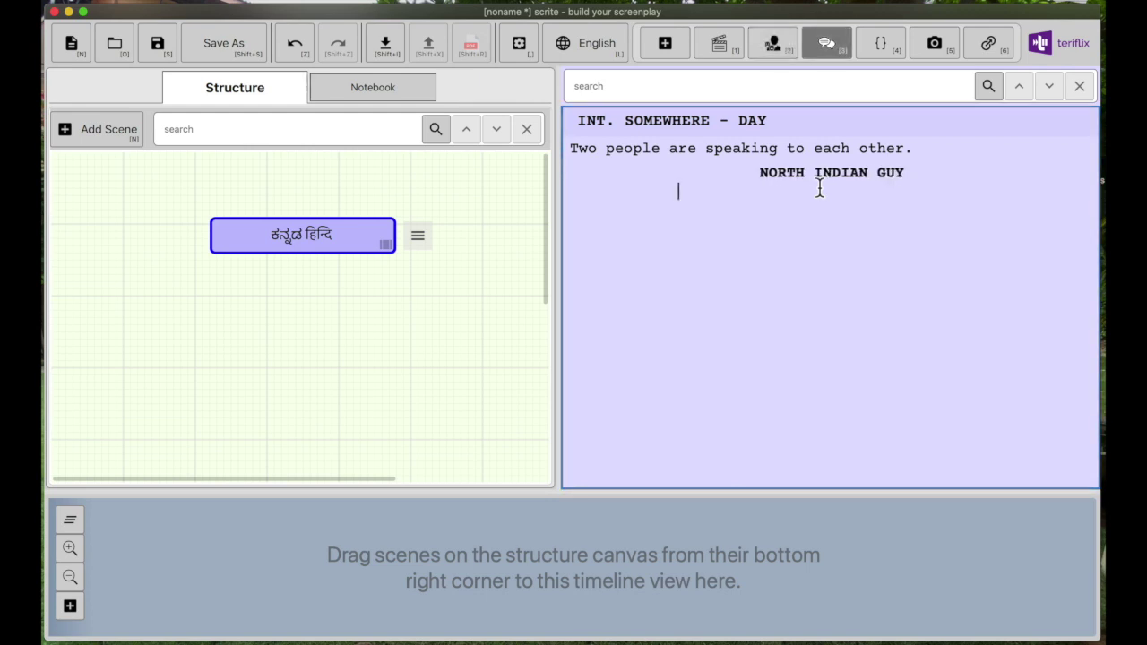
- Switch the transliteration language to Hindi and write the dialogue "तुम्हर नाम् क्य है?" for the first character
key("alt+h")
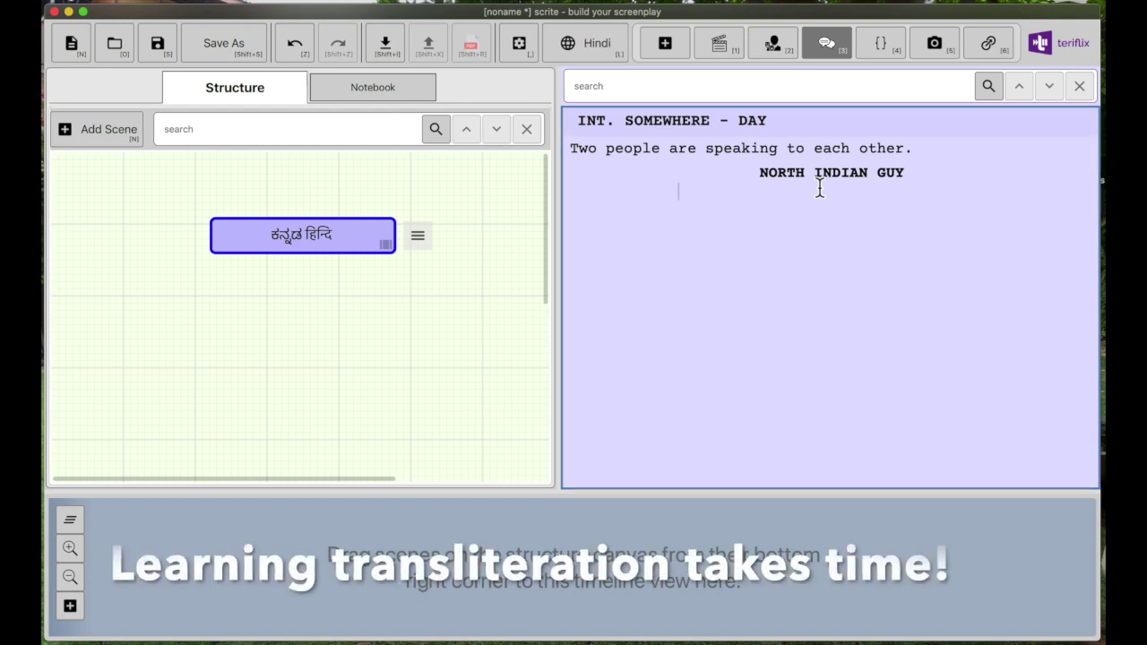
type("tumha")
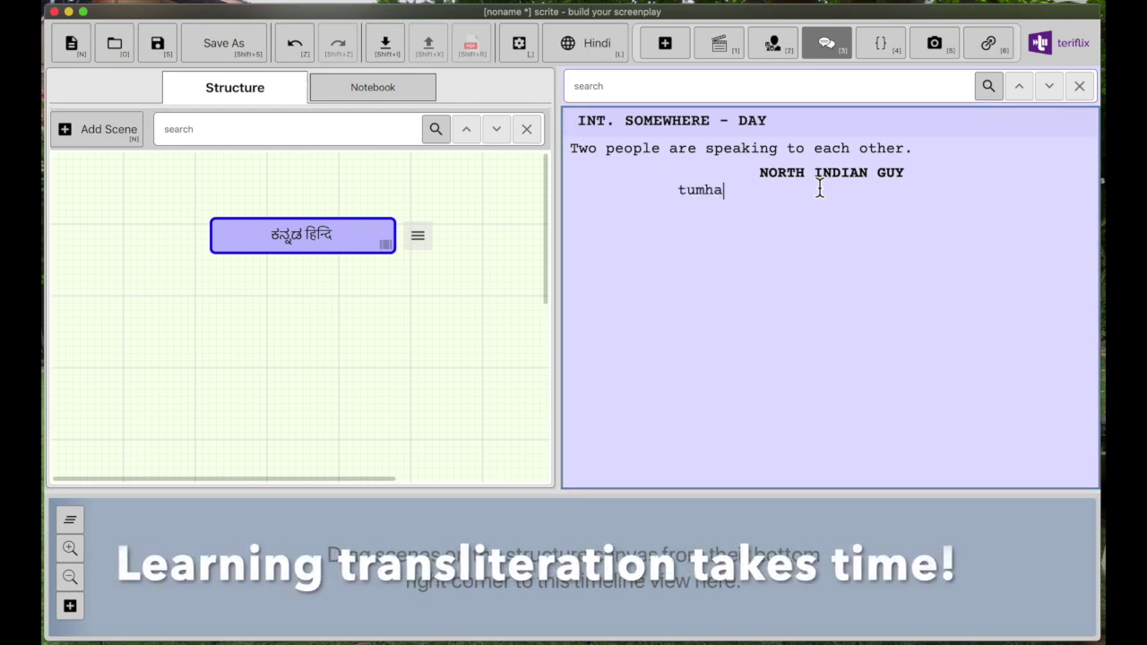
type("r naam kya")
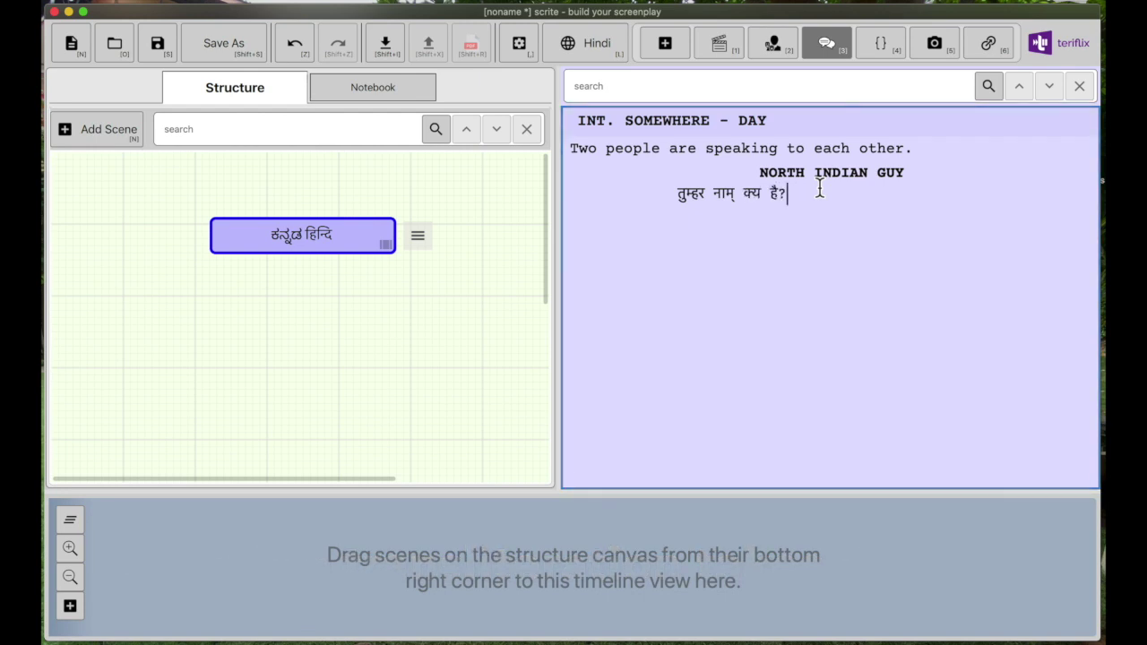
type(" hai?")
key("Return")
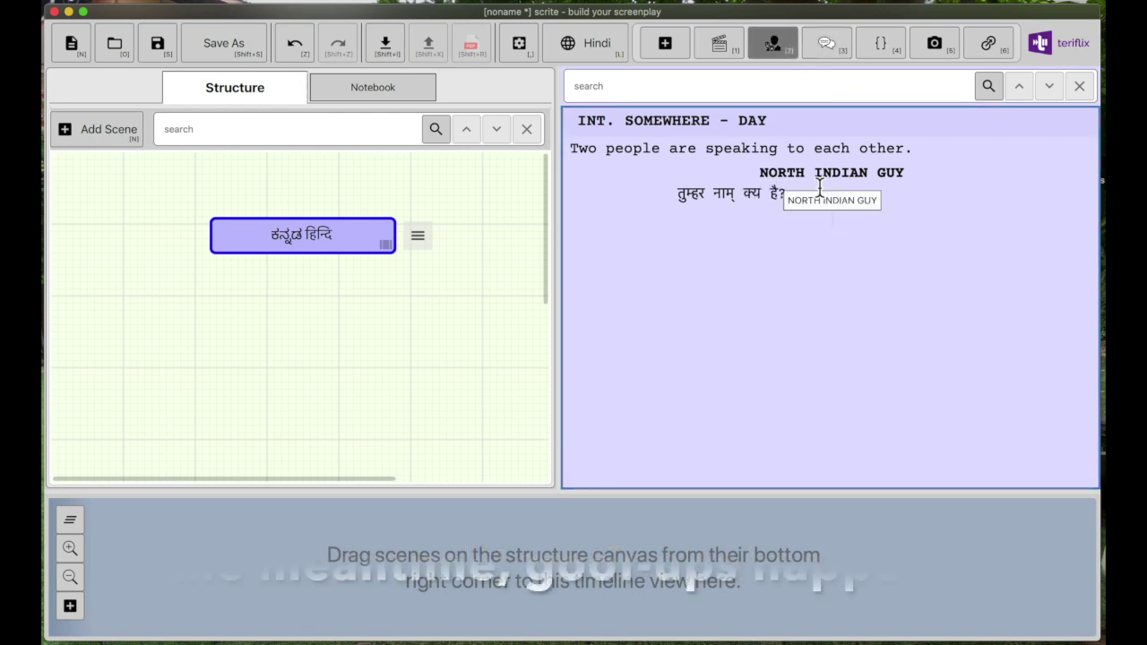
- Add the character cue "SOUTH INDIAN GUY" in English and give it the Kannada dialogue "ನಿನ್ನ ಹೆಸರು ಯೆನು?"
key("alt+e")
type("SOUTH I")
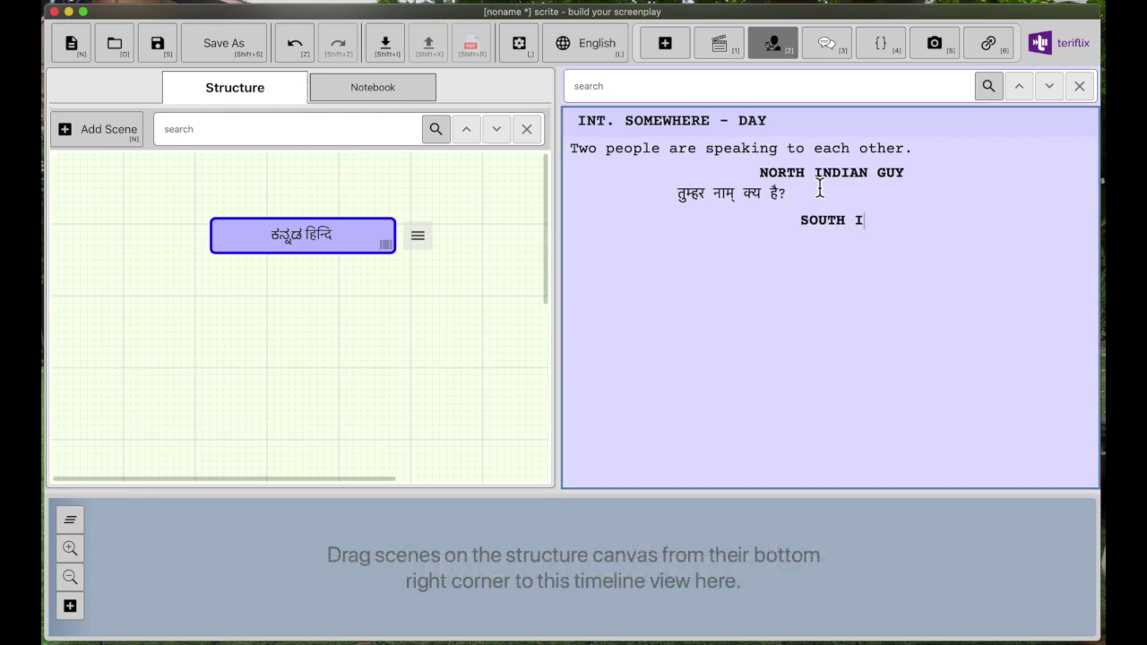
type("NDIAN GUY")
key("Return")
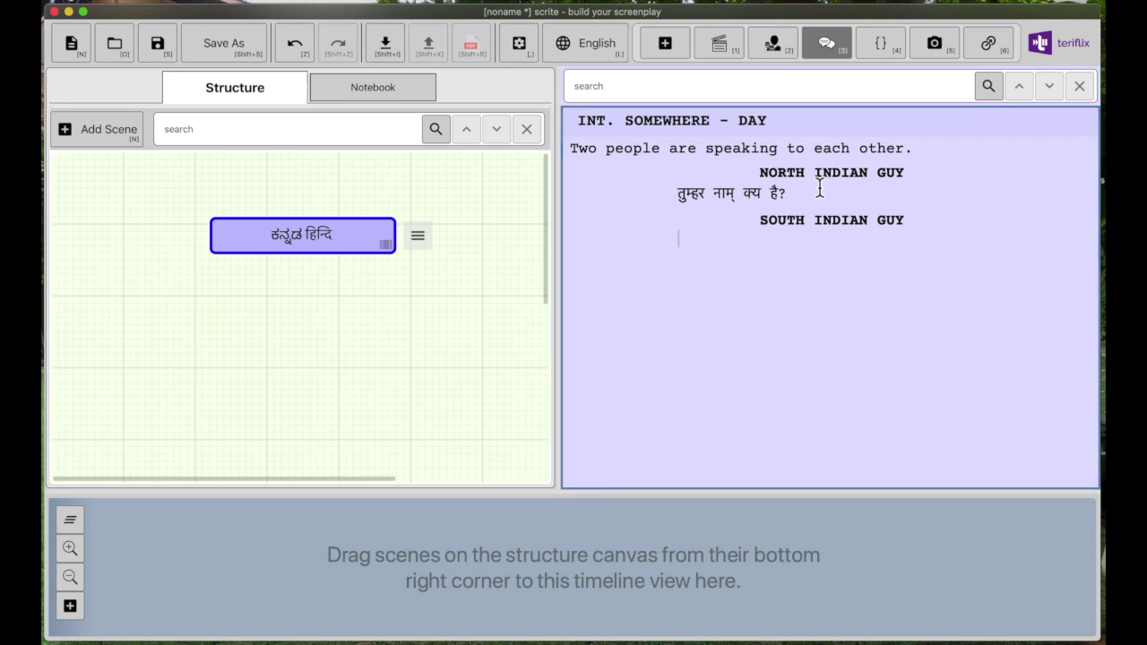
key("alt+k")
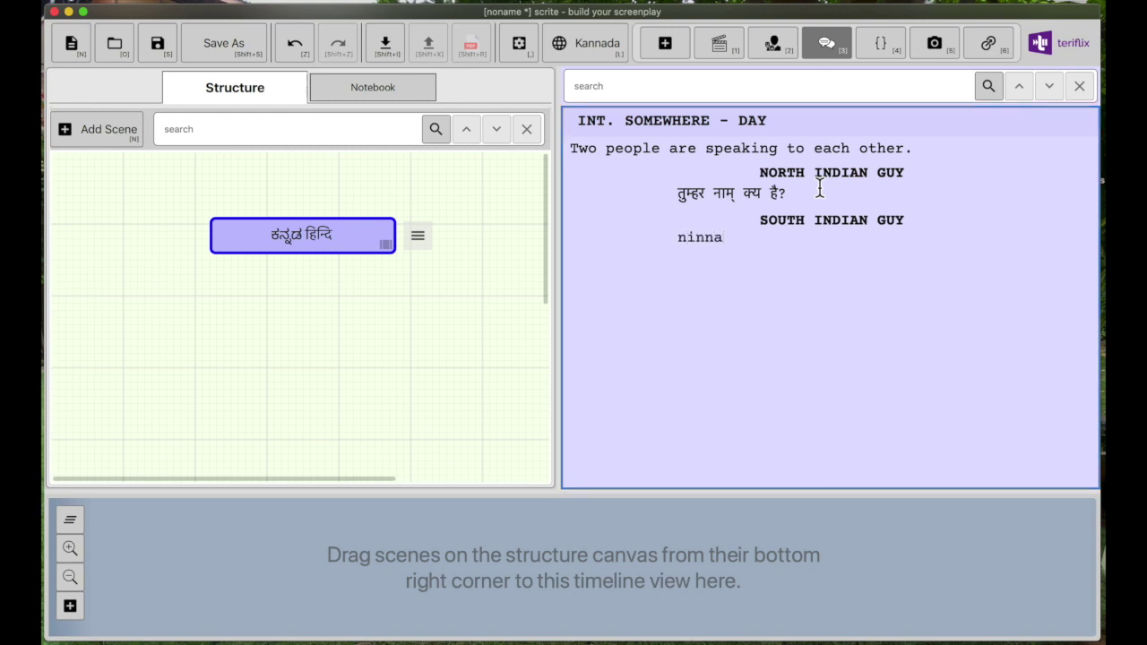
type("nu?")
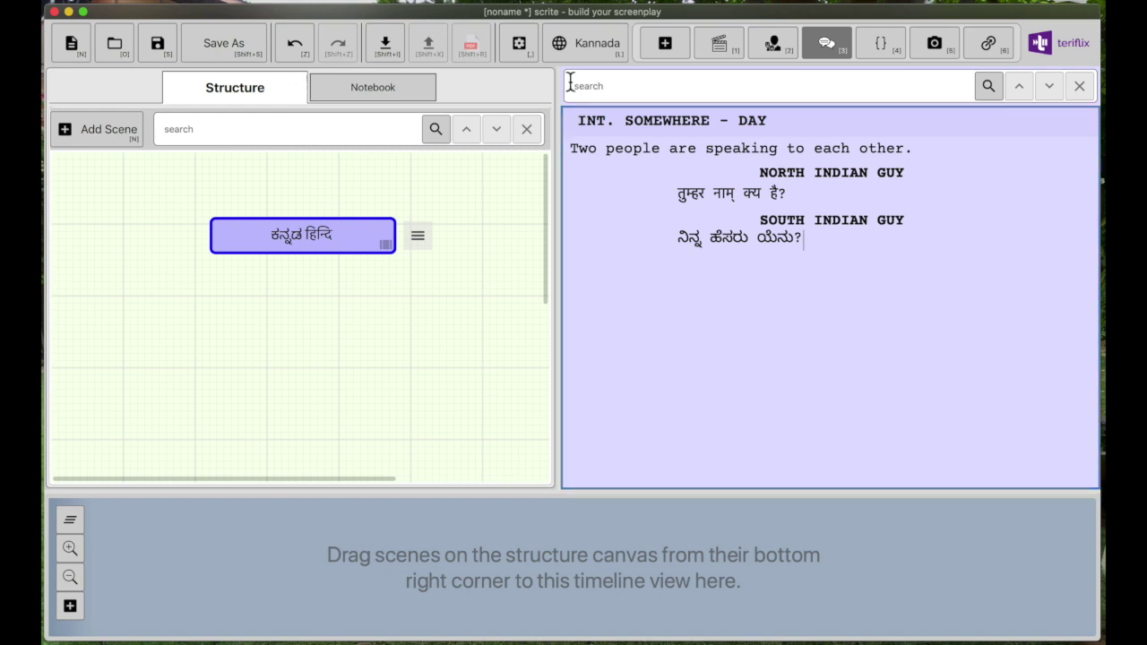
- Enable Kannada alongside English as an active language in the application settings and return to the scene text
left_click(587, 43)
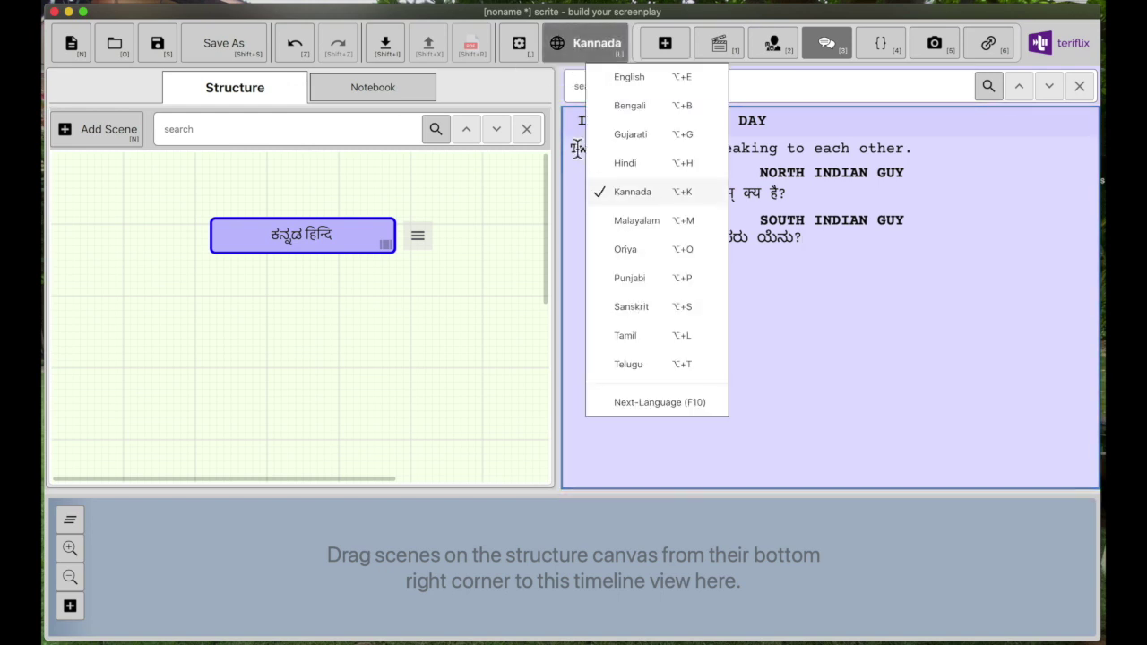
left_click(841, 304)
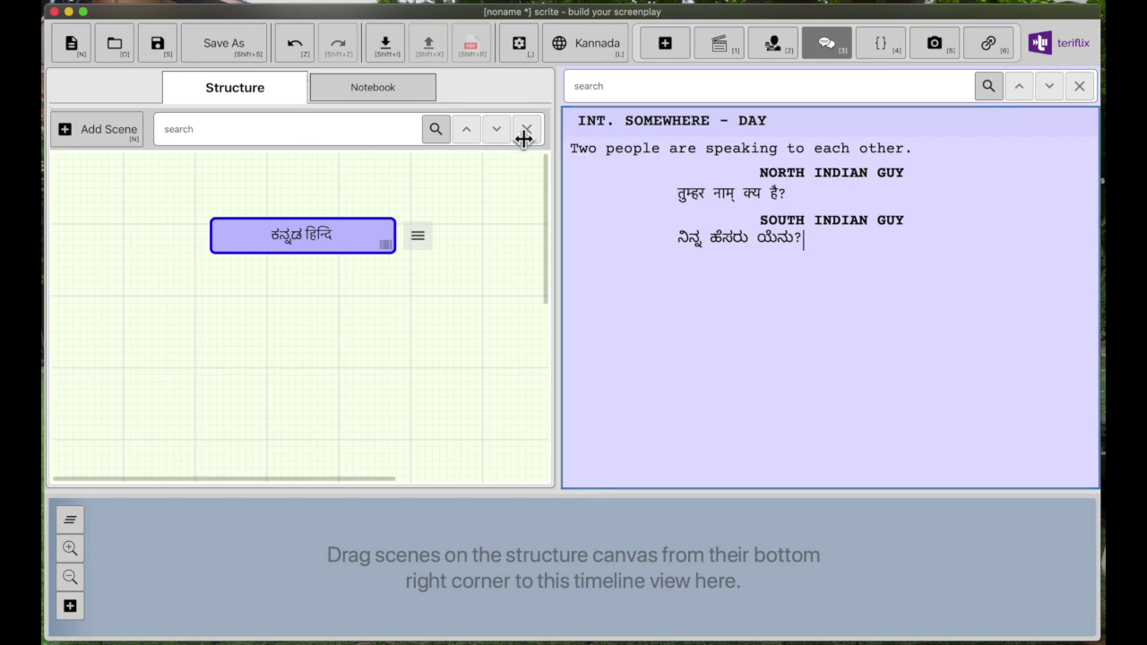
left_click(517, 51)
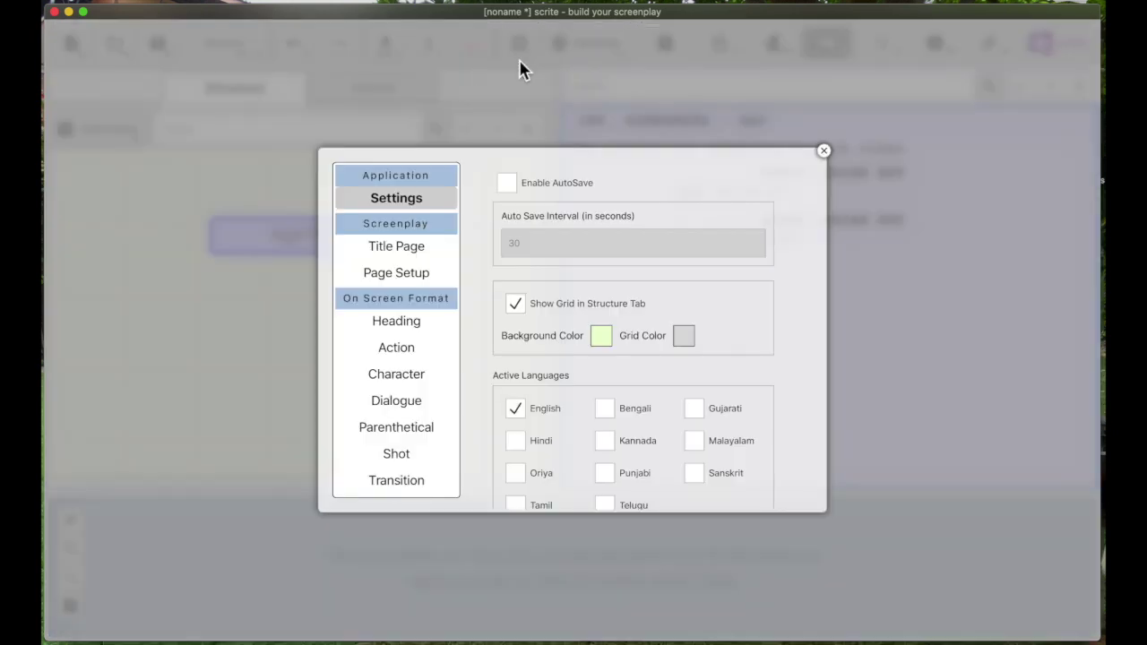
scroll(707, 392, "down", 2)
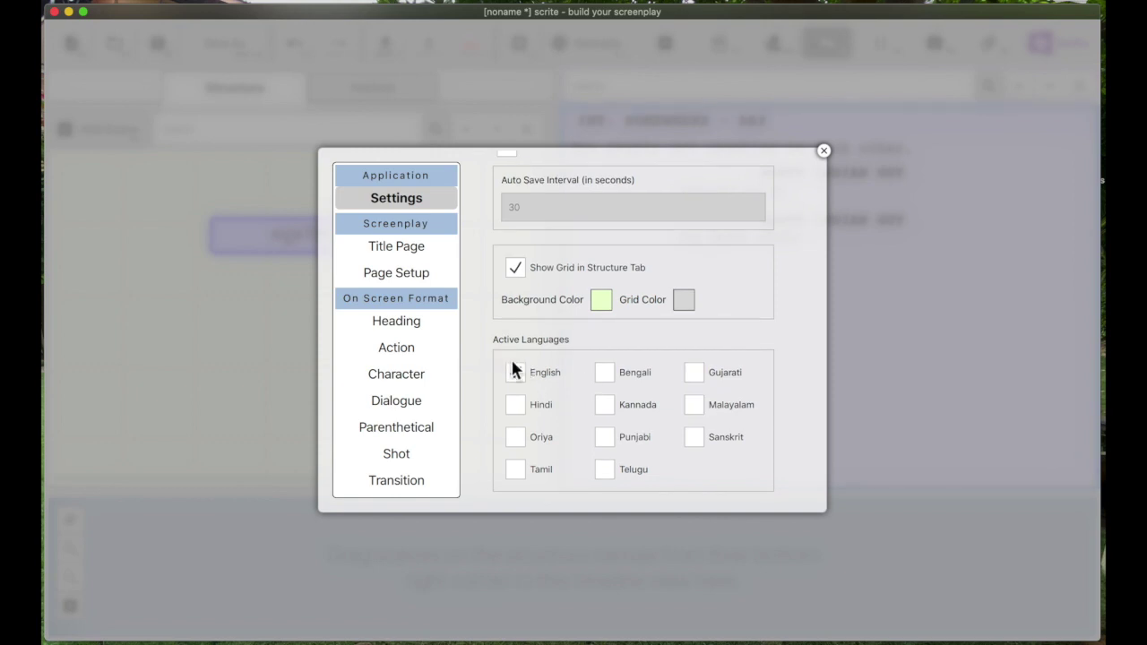
left_click(603, 405)
left_click(824, 151)
left_click(747, 298)
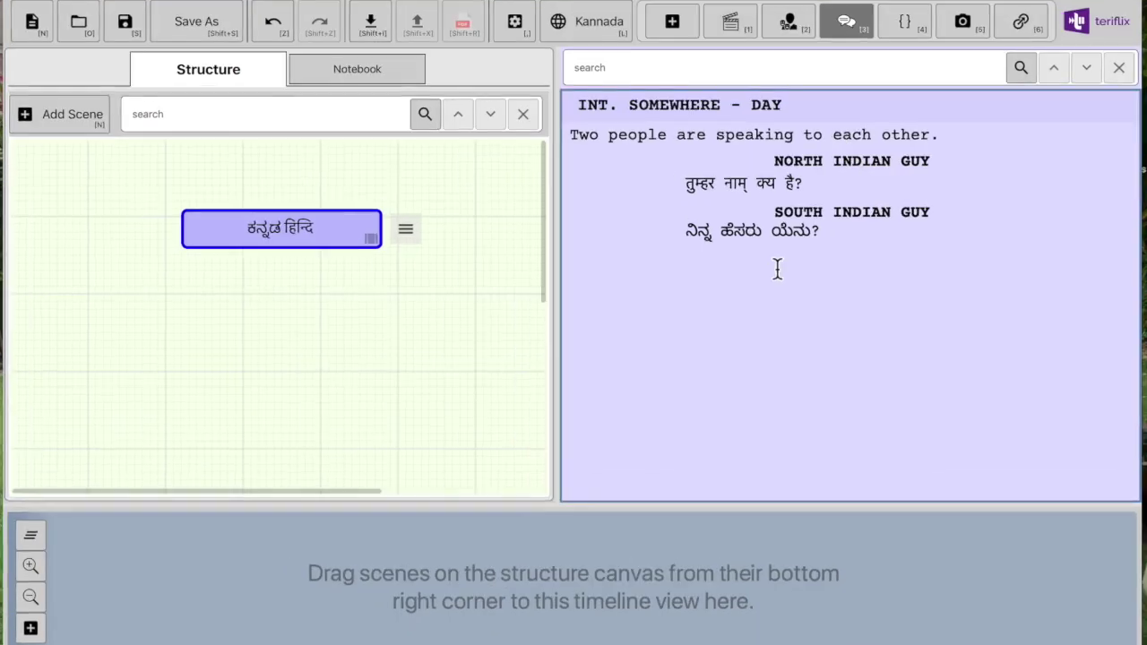
- Start a new character paragraph after the Kannada dialogue and toggle the transliteration language between English and Kannada, ending on Kannada
key("Return")
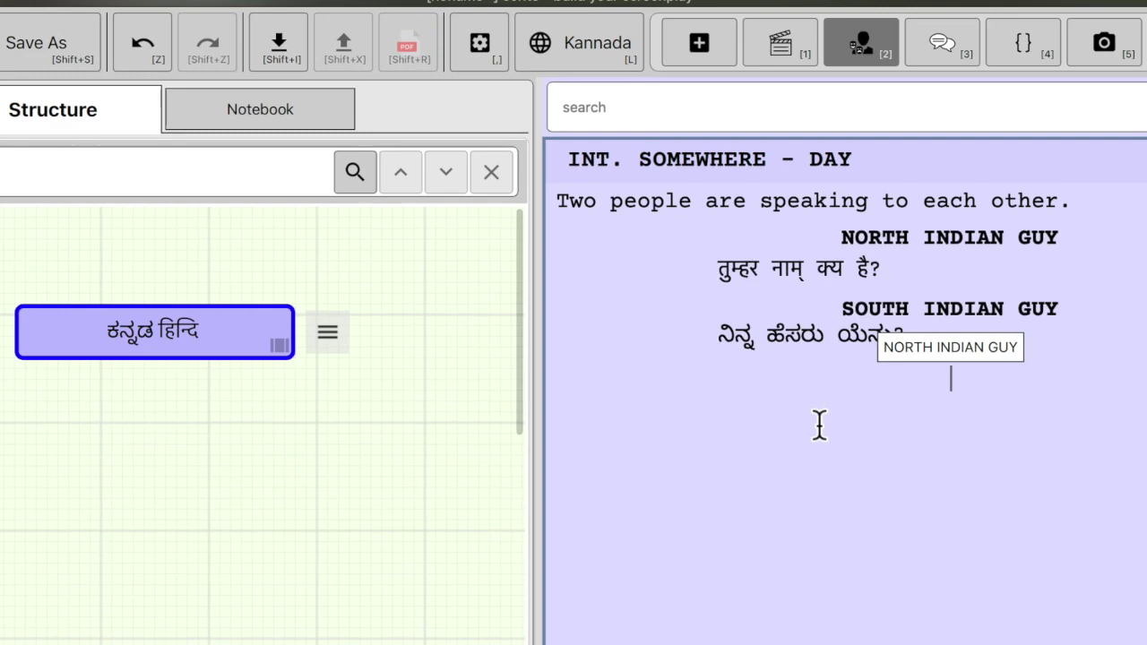
key("alt+e")
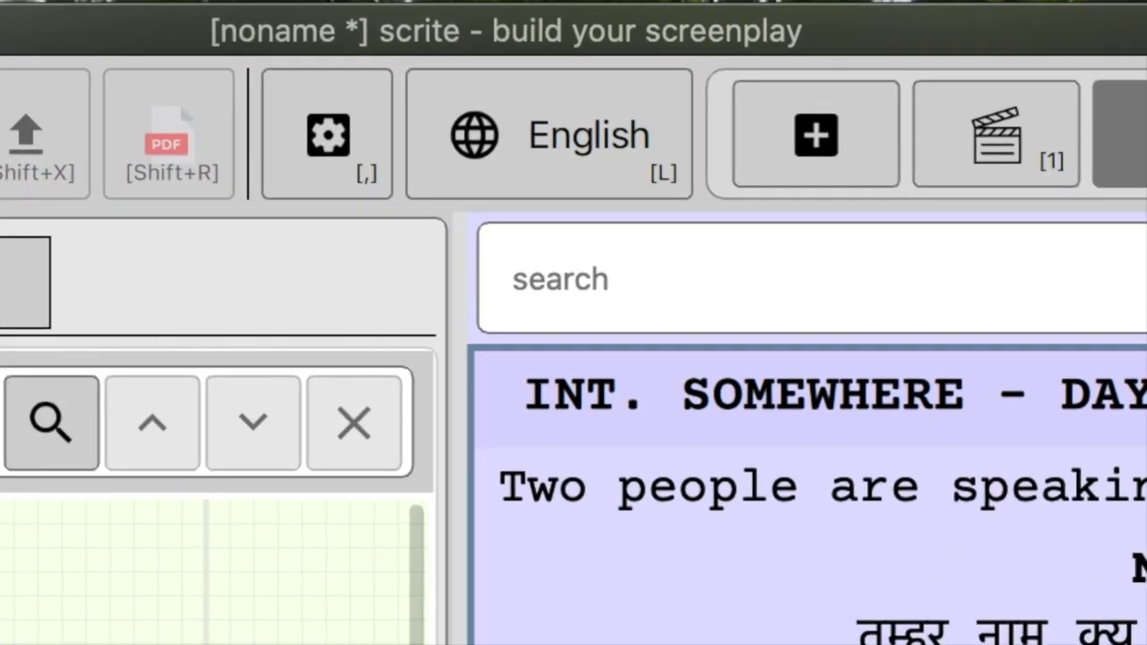
key("alt+k")
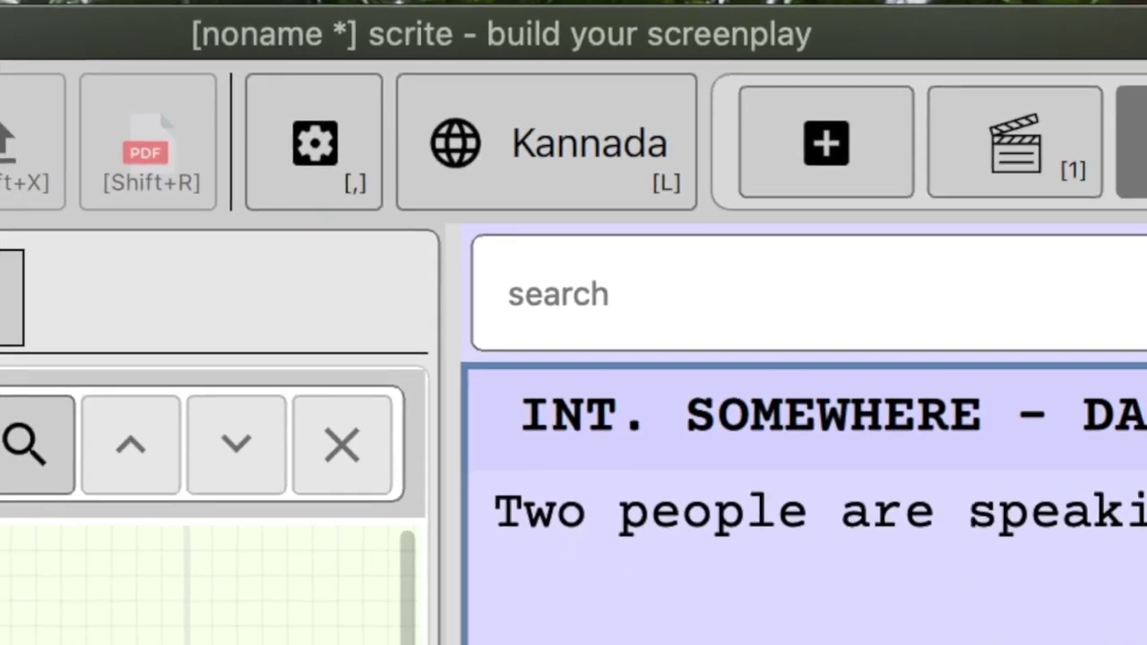
key("alt+e")
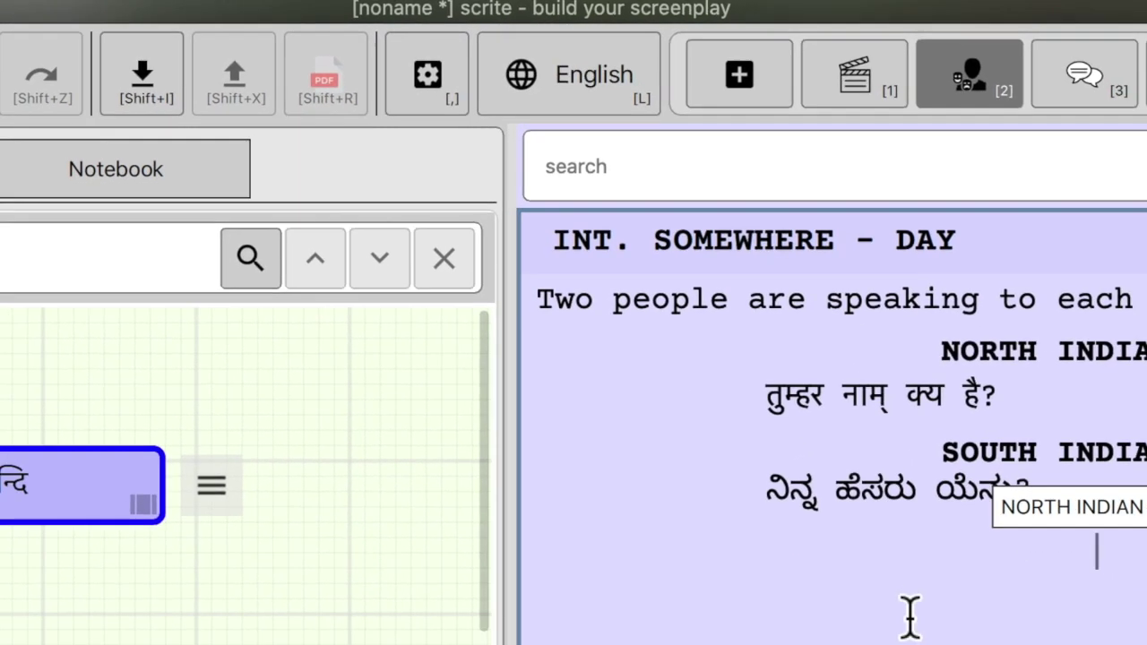
key("alt+k")
key("ctrl+l")
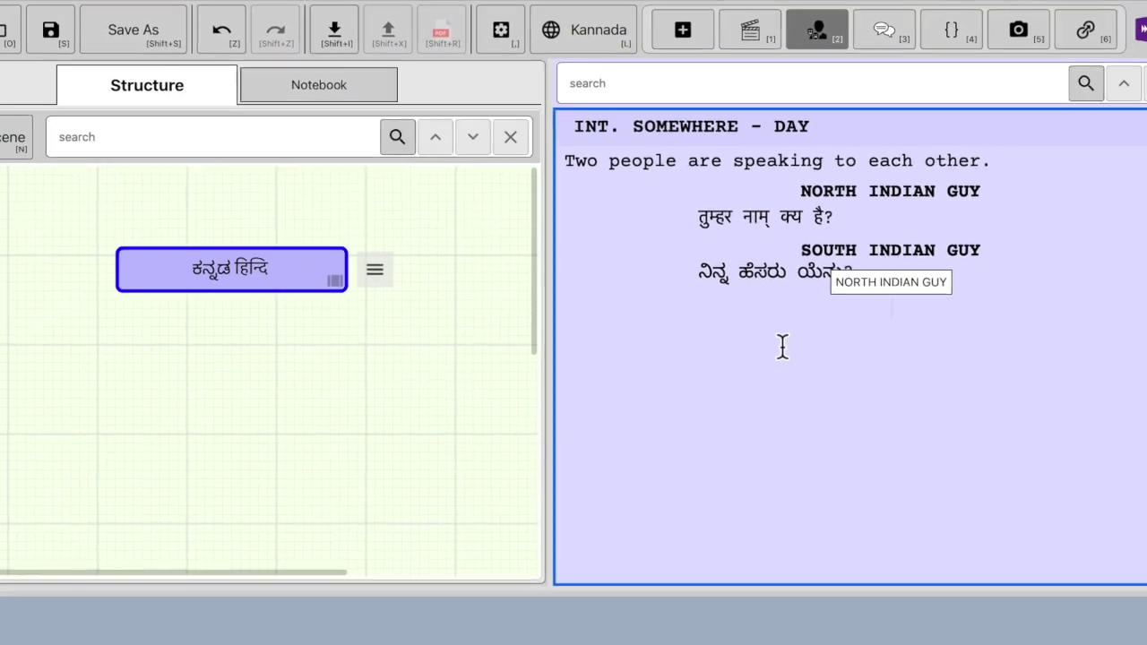
left_click(829, 193)
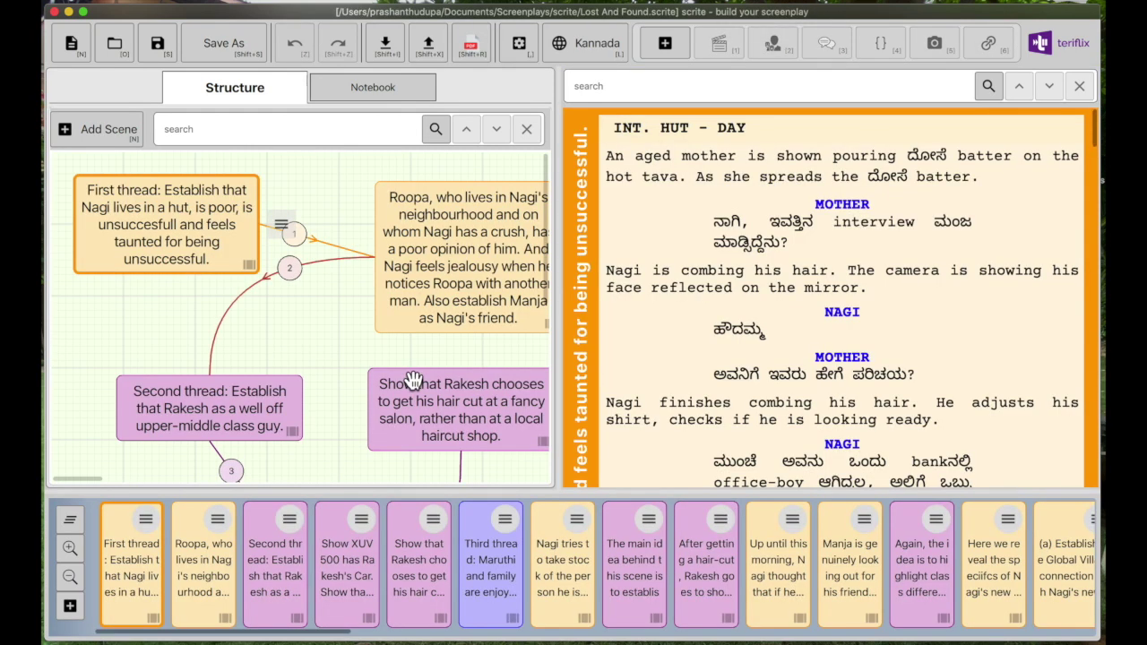
- Examine the connected scene cards of the Lost And Found screenplay along the whole structure canvas
scroll(413, 379, "down", 2)
scroll(412, 379, "right", 2)
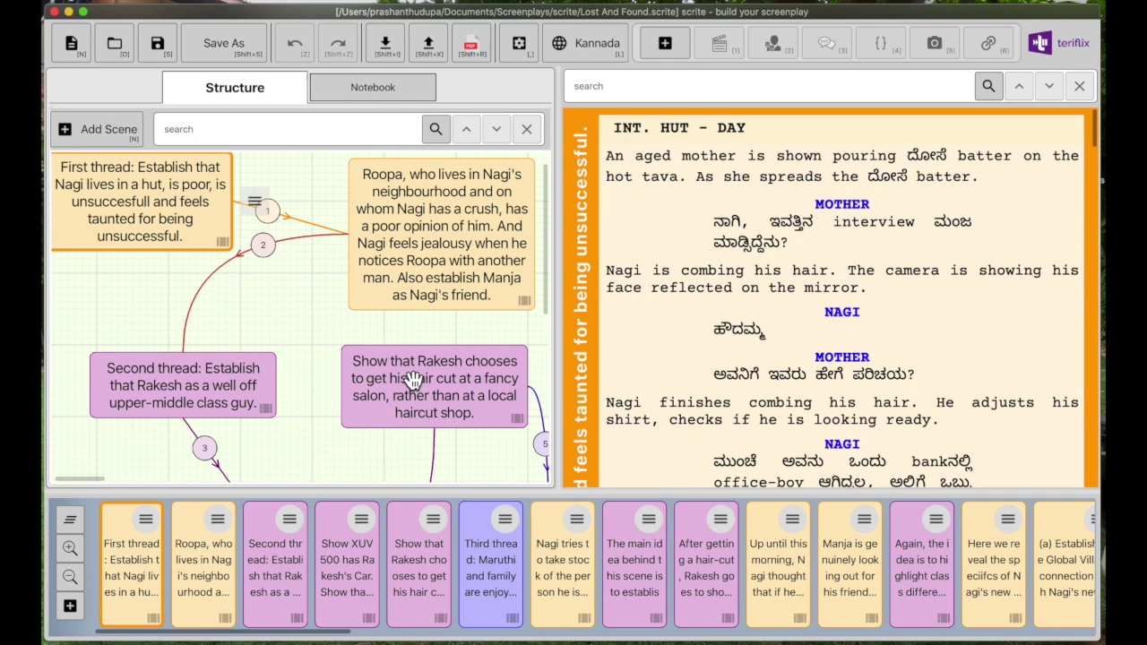
scroll(408, 381, "down", 3)
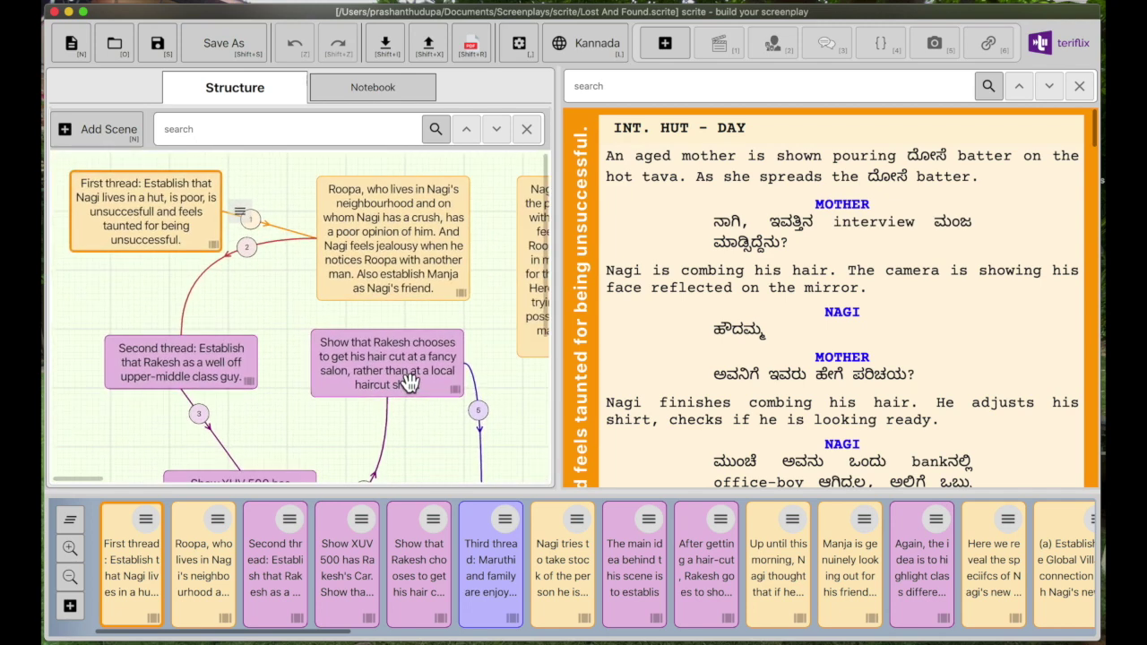
scroll(409, 383, "down", 6)
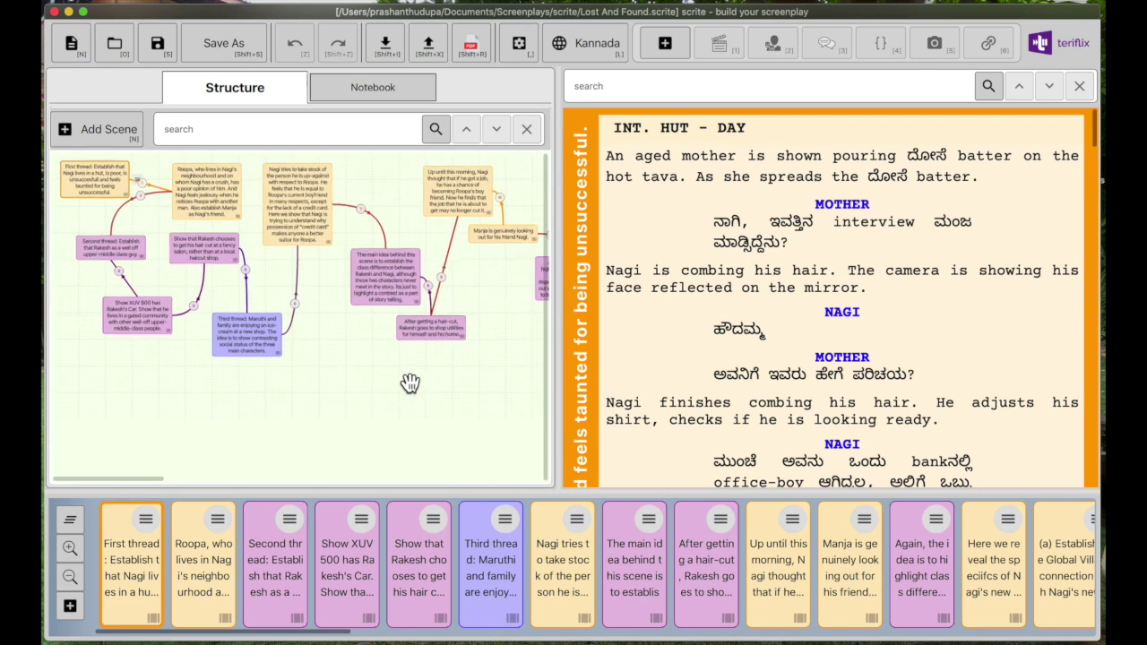
scroll(410, 383, "right", 10)
scroll(410, 383, "right", 10)
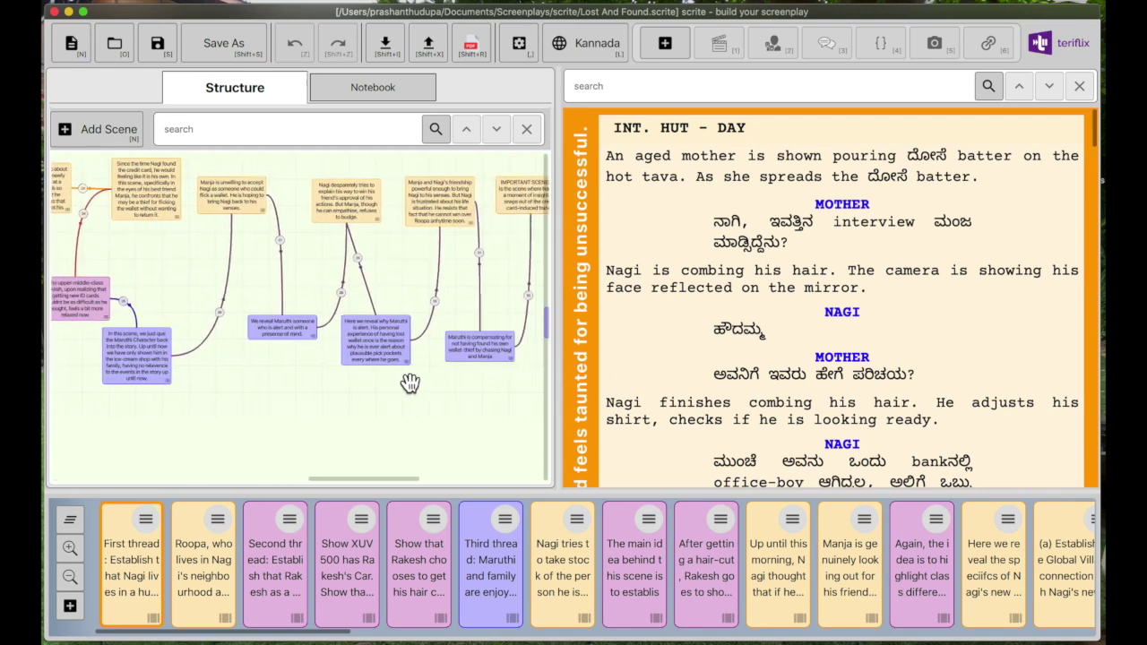
scroll(410, 382, "right", 10)
scroll(409, 382, "left", 15)
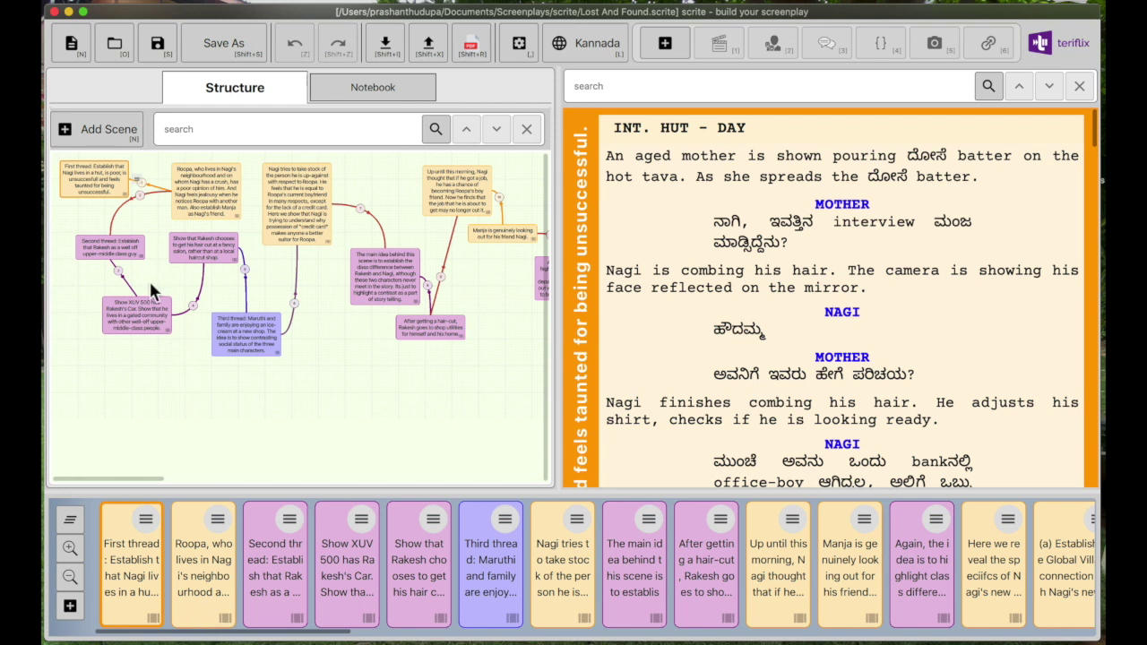
scroll(303, 267, "down", 5)
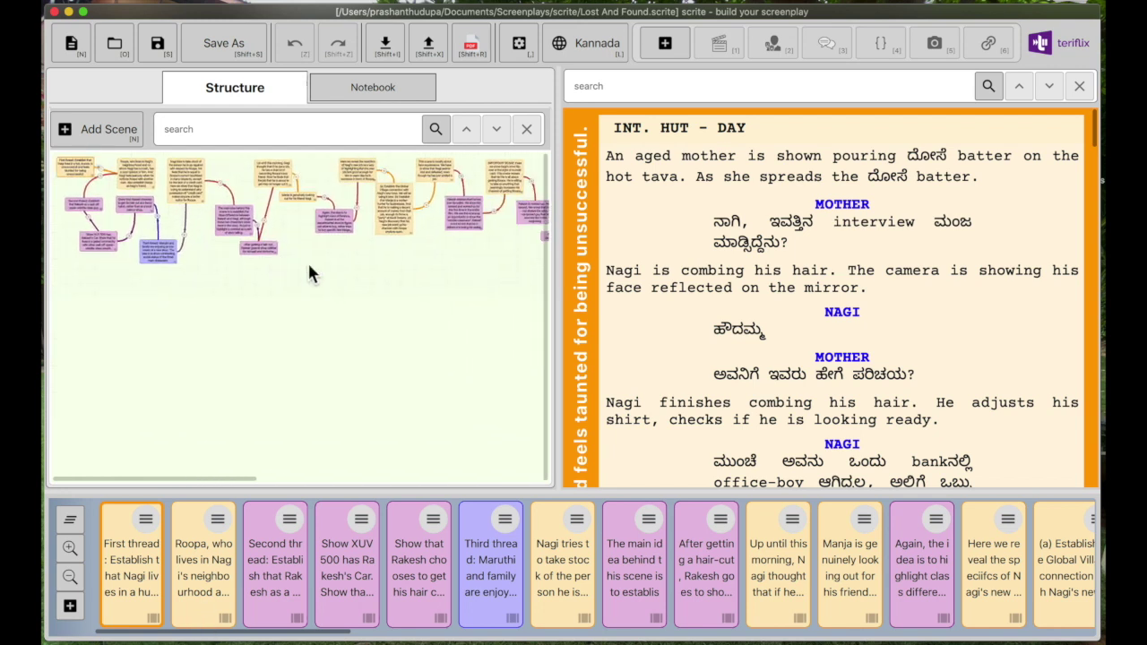
- Widen the structure canvas against the screenplay editor and fit the entire chain of scenes into it
left_click_drag(565, 275, 756, 302)
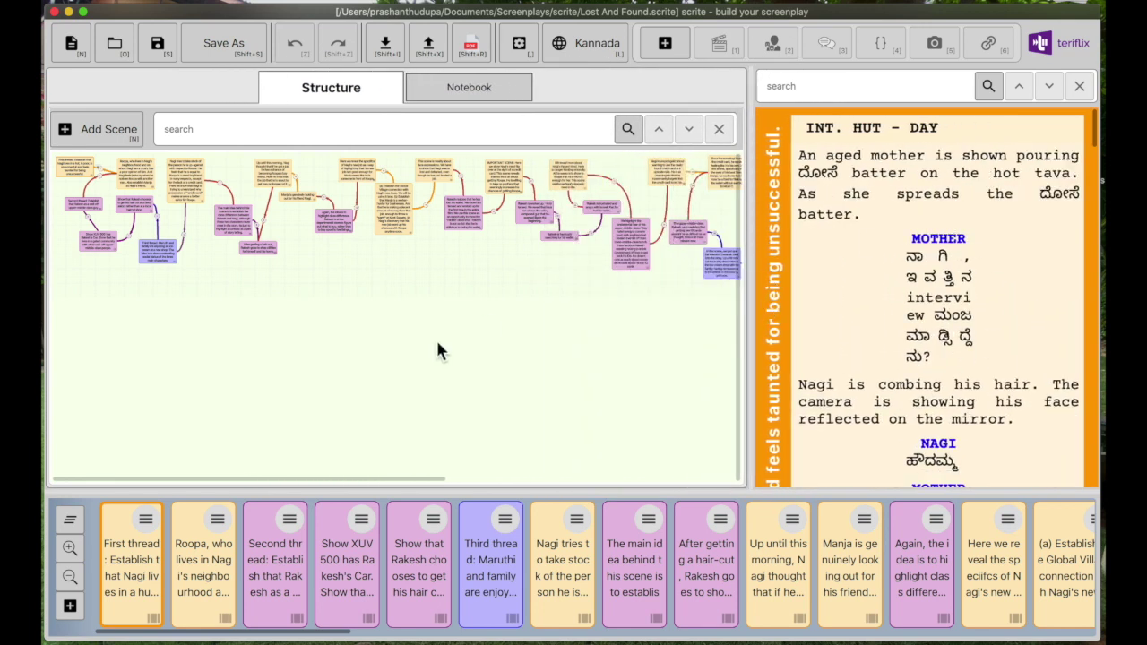
scroll(435, 338, "right", 10)
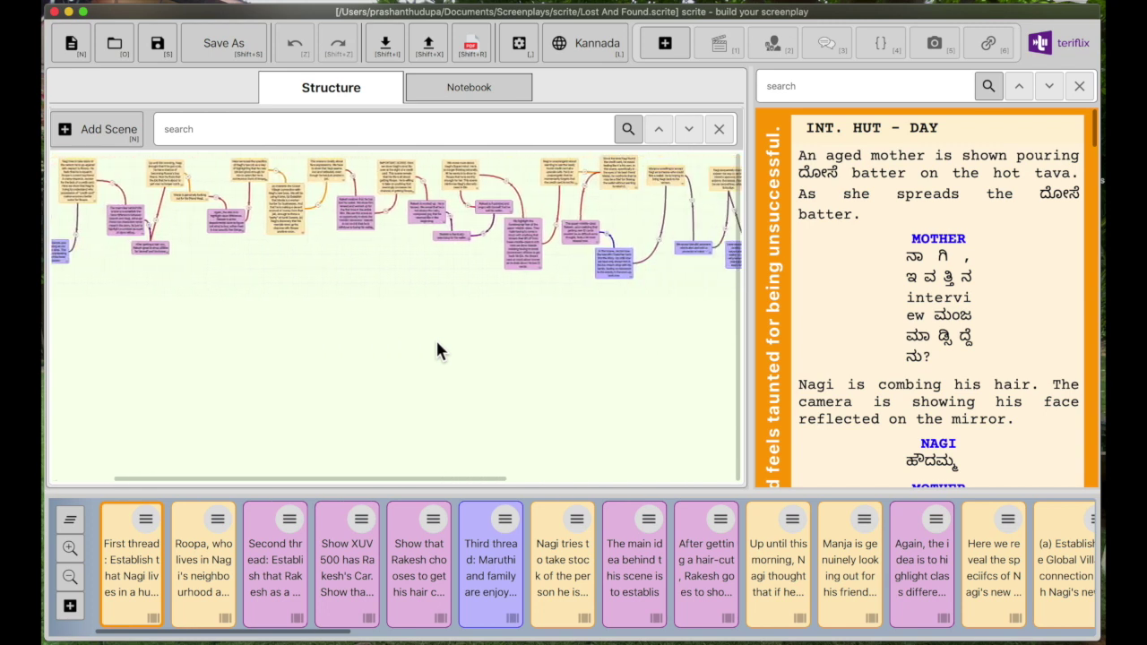
scroll(372, 259, "left", 5)
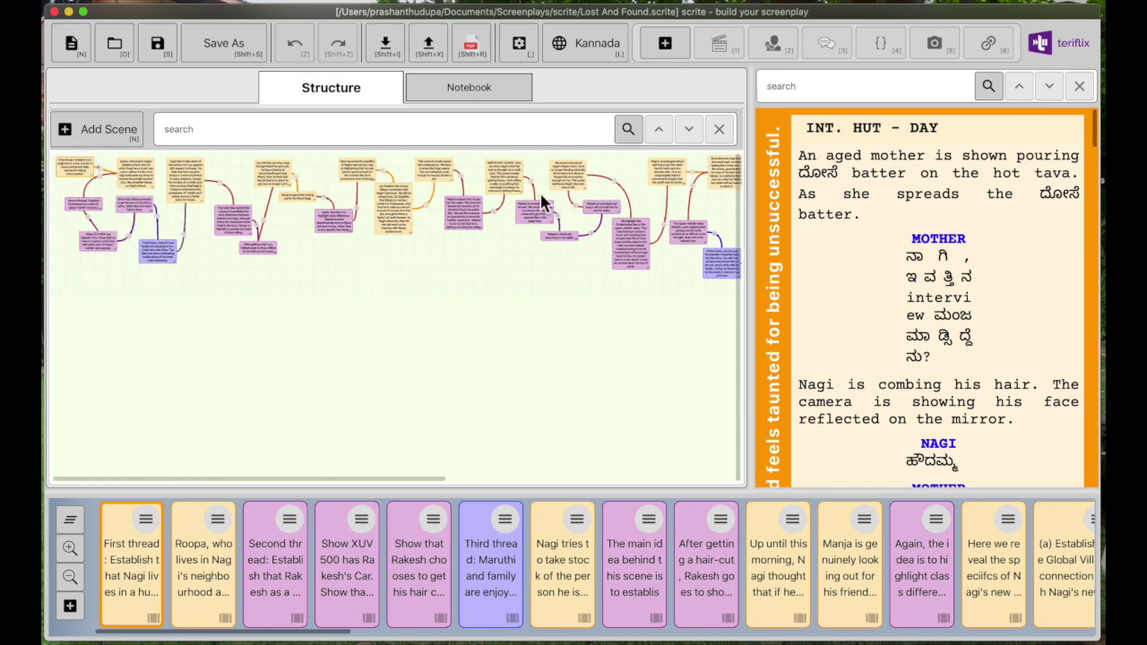
scroll(456, 281, "down", 5)
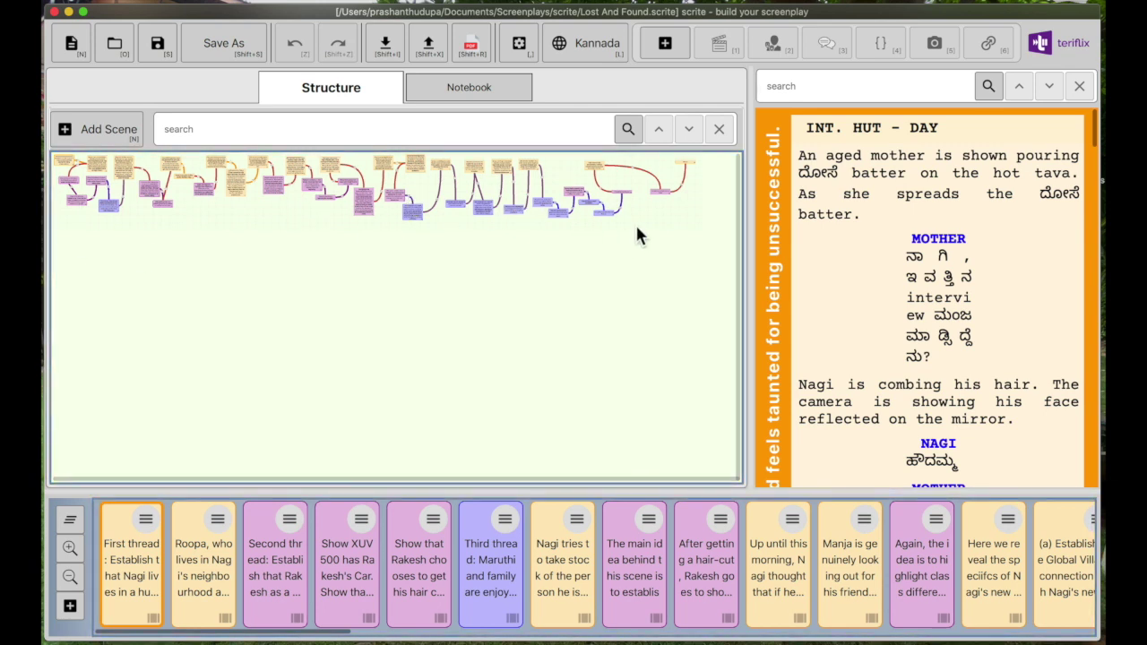
- Open the first thread's scene and the connected second scene from the canvas to view their screenplay text
scroll(209, 205, "up", 5)
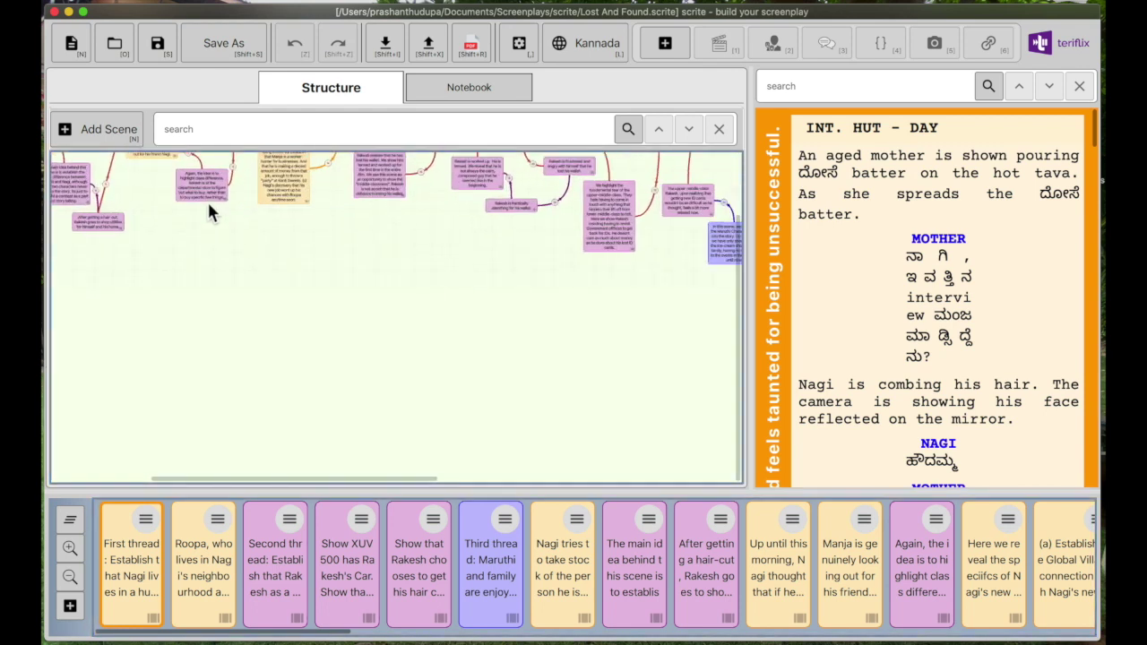
scroll(121, 202, "up", 5)
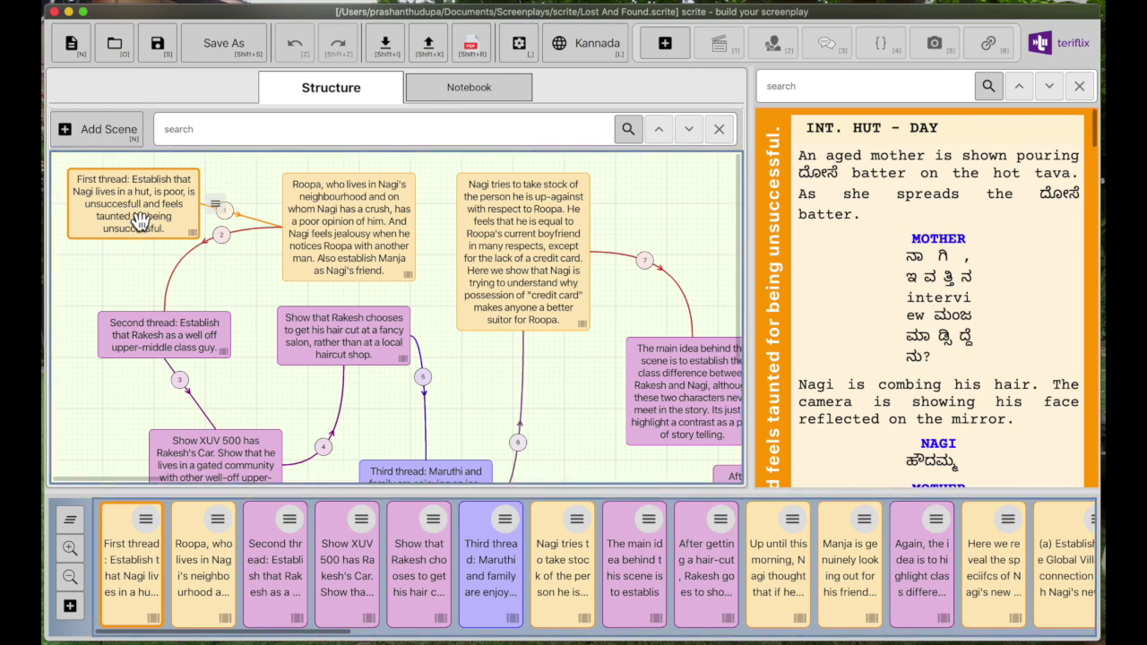
left_click(139, 220)
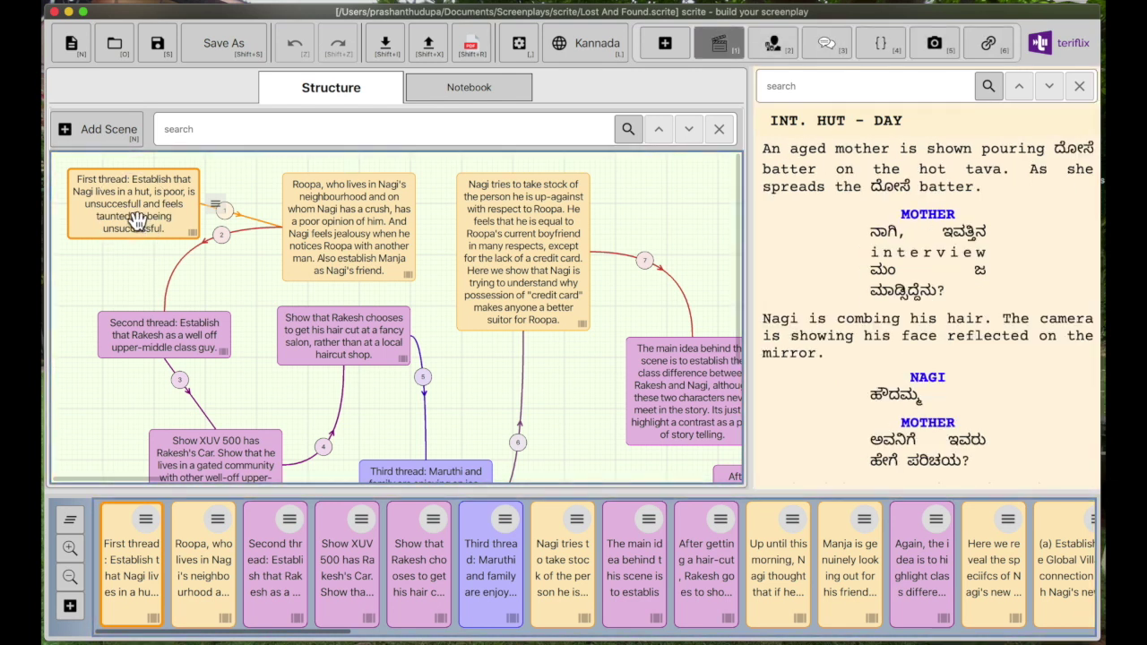
left_click(332, 210)
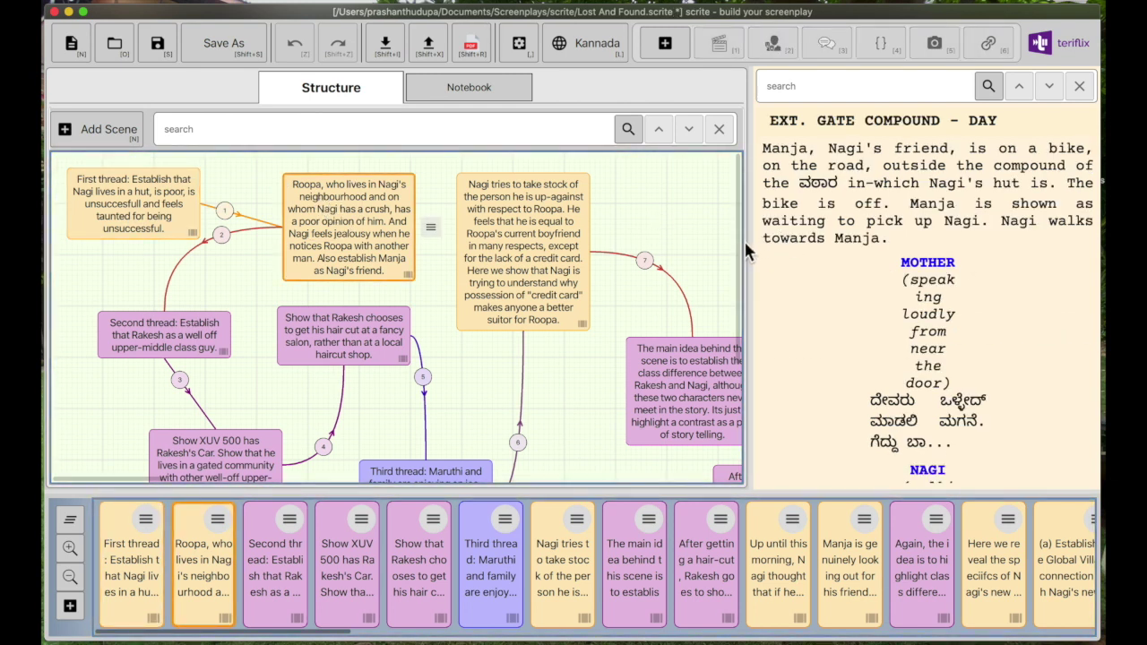
- Widen the screenplay editor and open the hut, villa, car park, gate compound and Kanti Sweets scenes from the structure canvas
left_click_drag(751, 246, 628, 239)
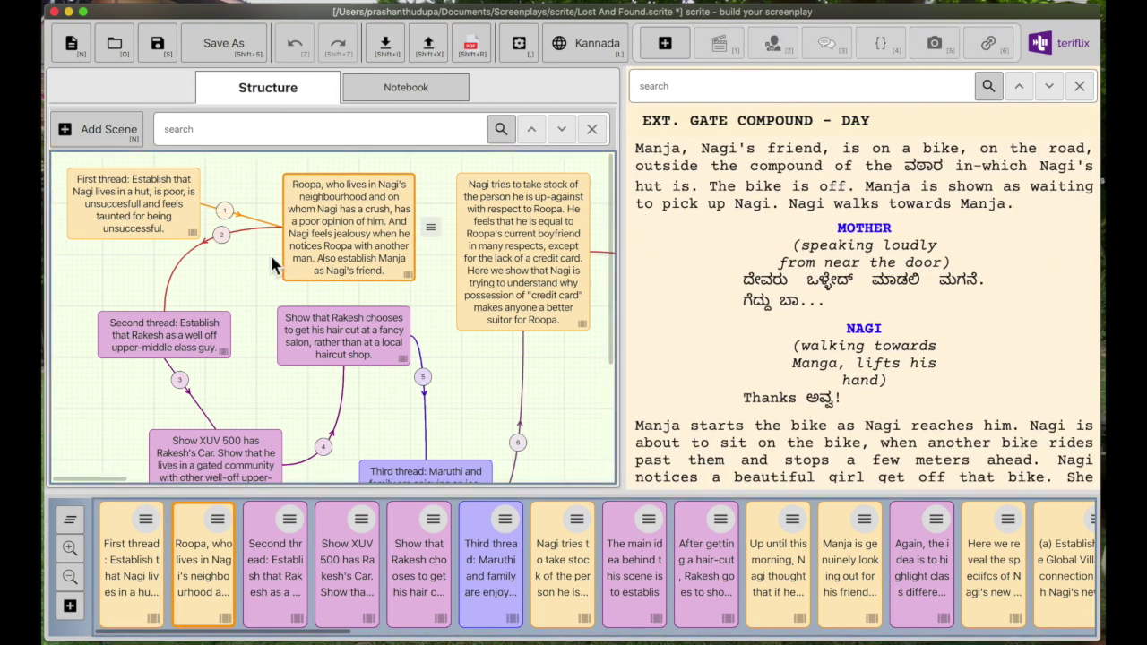
left_click(139, 209)
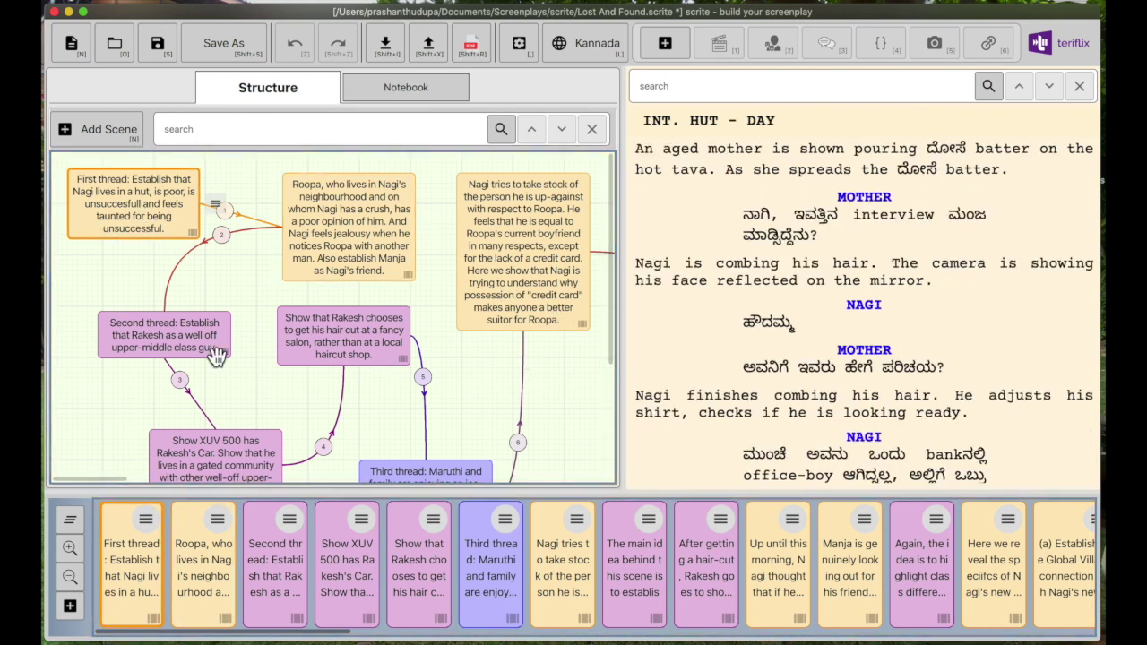
left_click(180, 349)
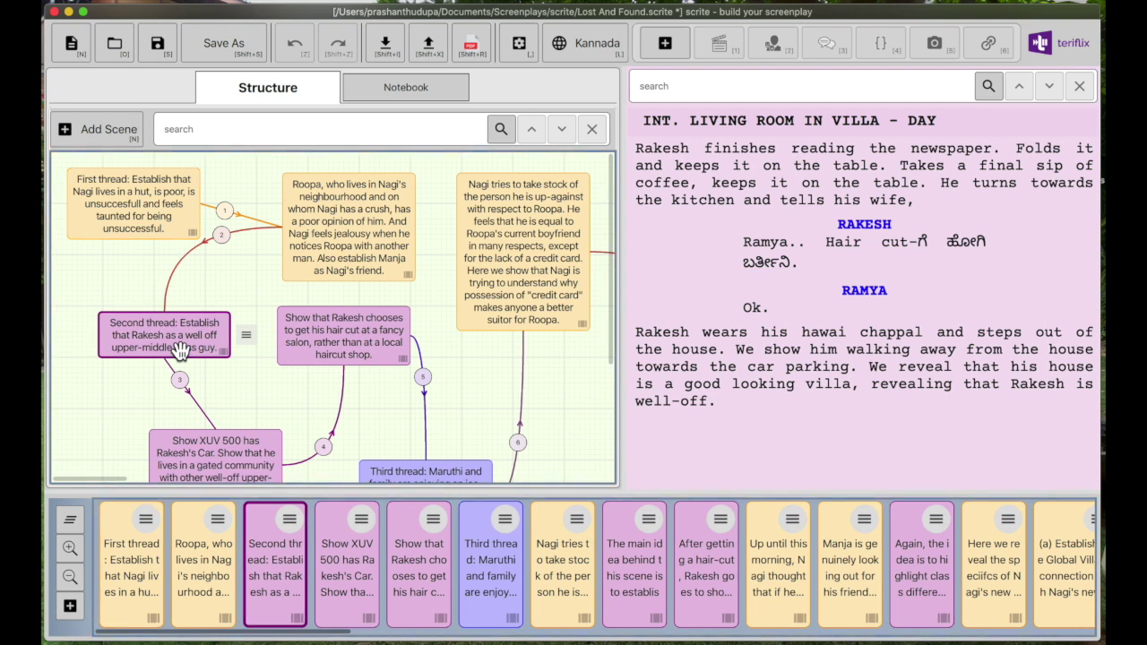
left_click(224, 442)
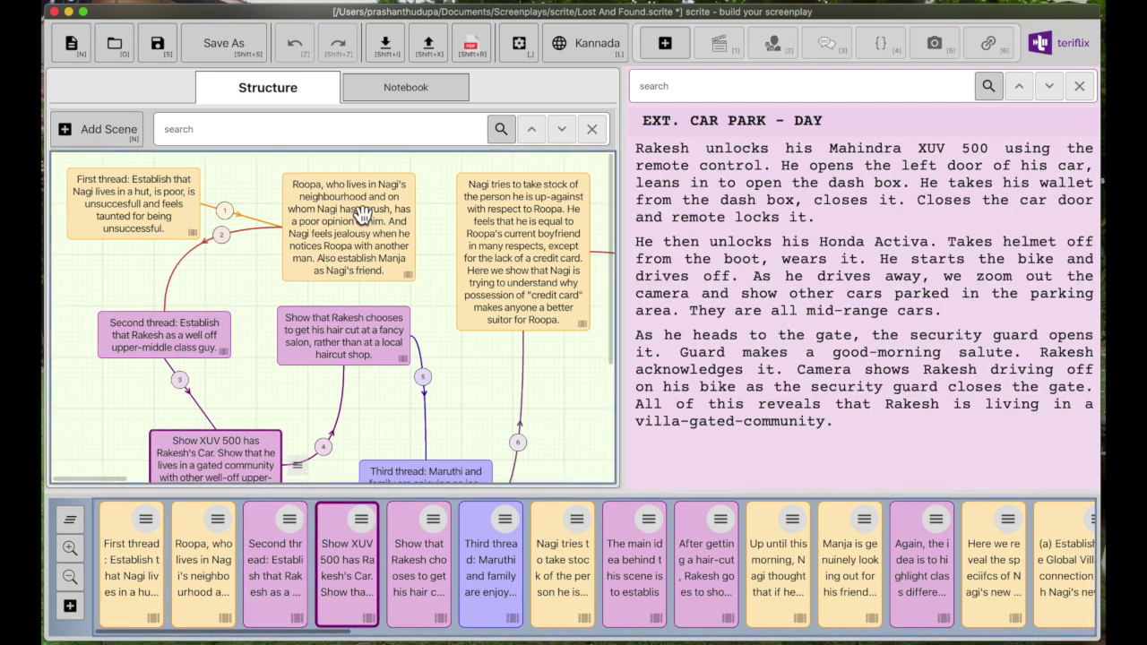
left_click(361, 214)
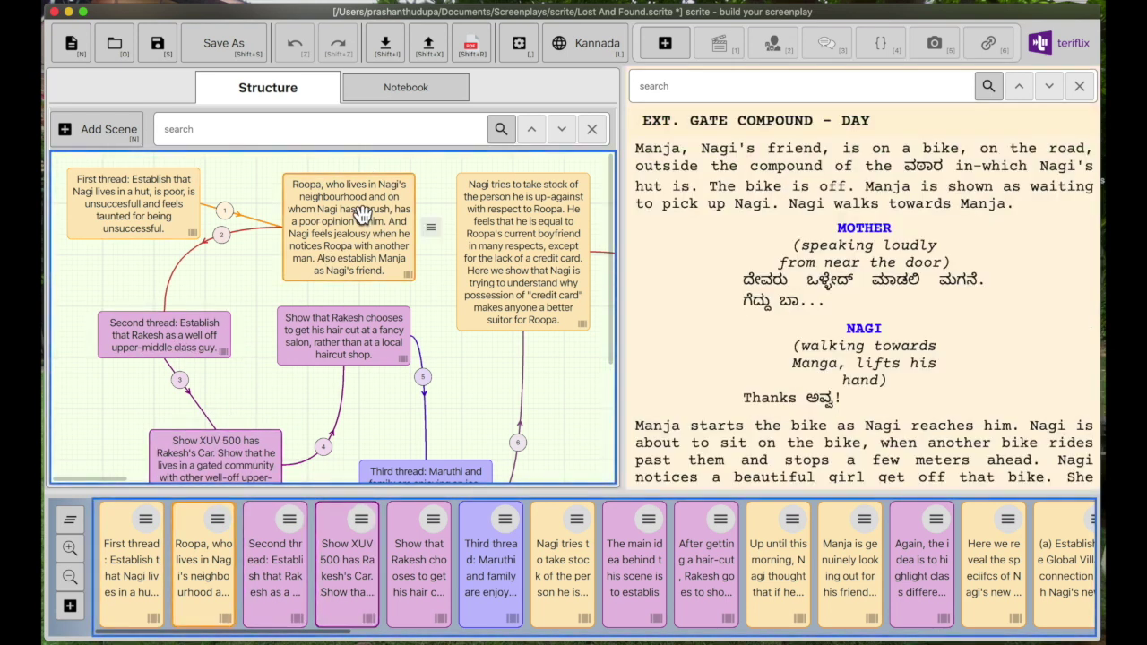
left_click(357, 358)
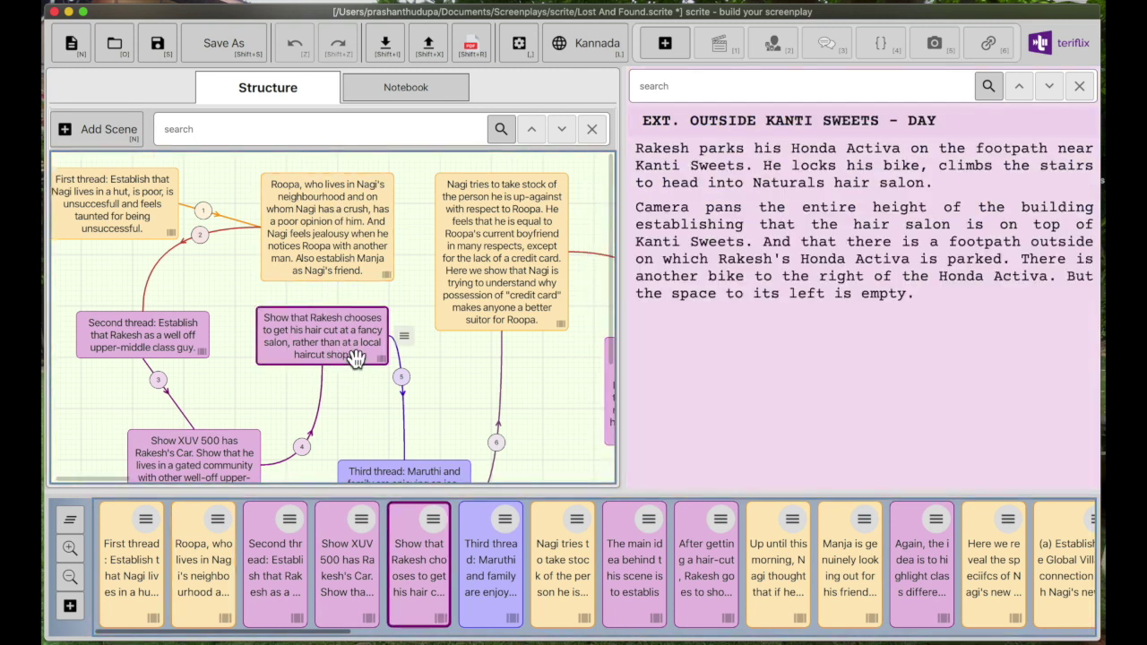
- Open the third thread's ice-cream shop scene and the two scenes connected after it from the structure canvas
scroll(356, 358, "right", 5)
scroll(357, 358, "down", 3)
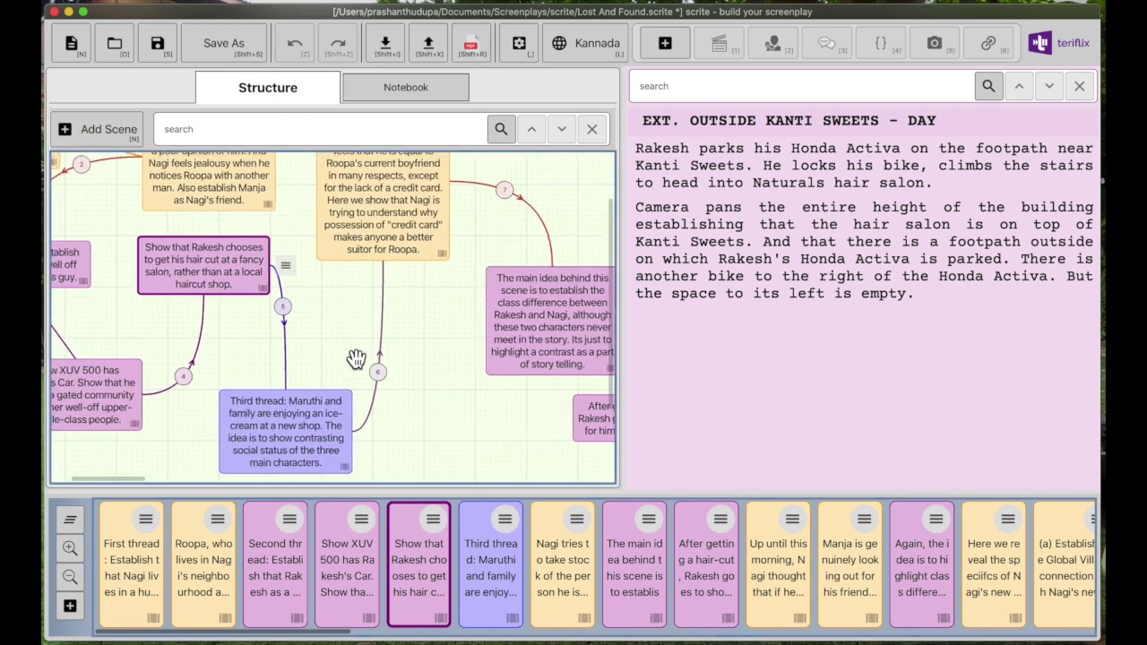
left_click(320, 450)
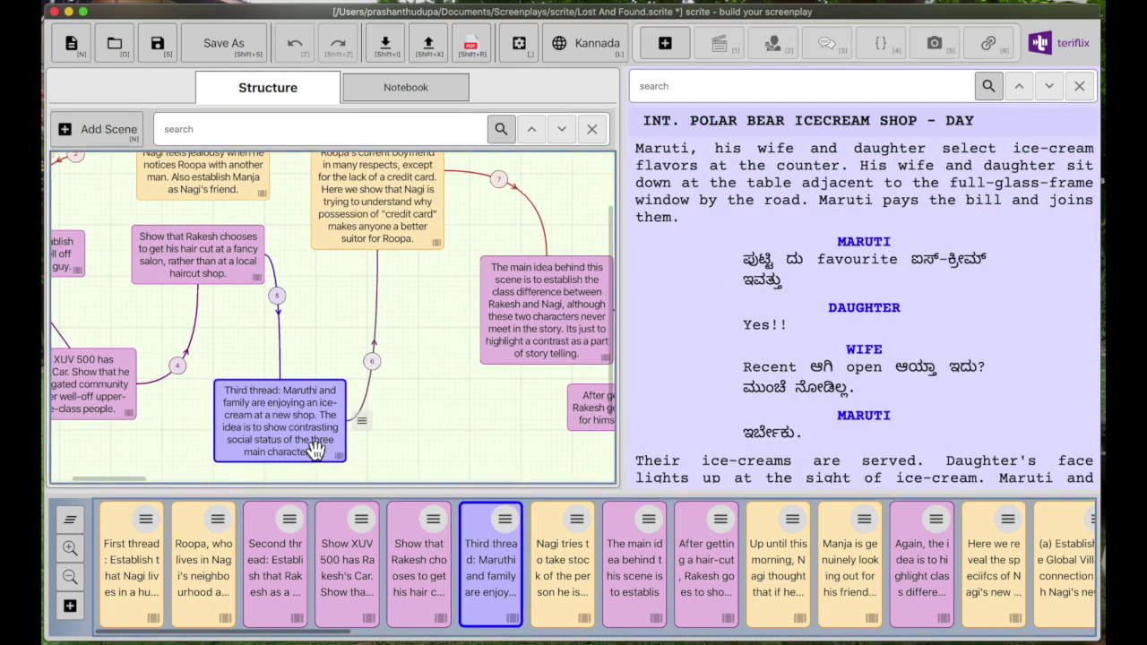
scroll(320, 450, "right", 3)
scroll(320, 450, "up", 2)
scroll(315, 450, "right", 2)
scroll(316, 450, "up", 2)
left_click(273, 193)
left_click(470, 386)
- Survey the whole chain of scene cards up to the Climax card and back toward the middle
scroll(470, 390, "down", 5)
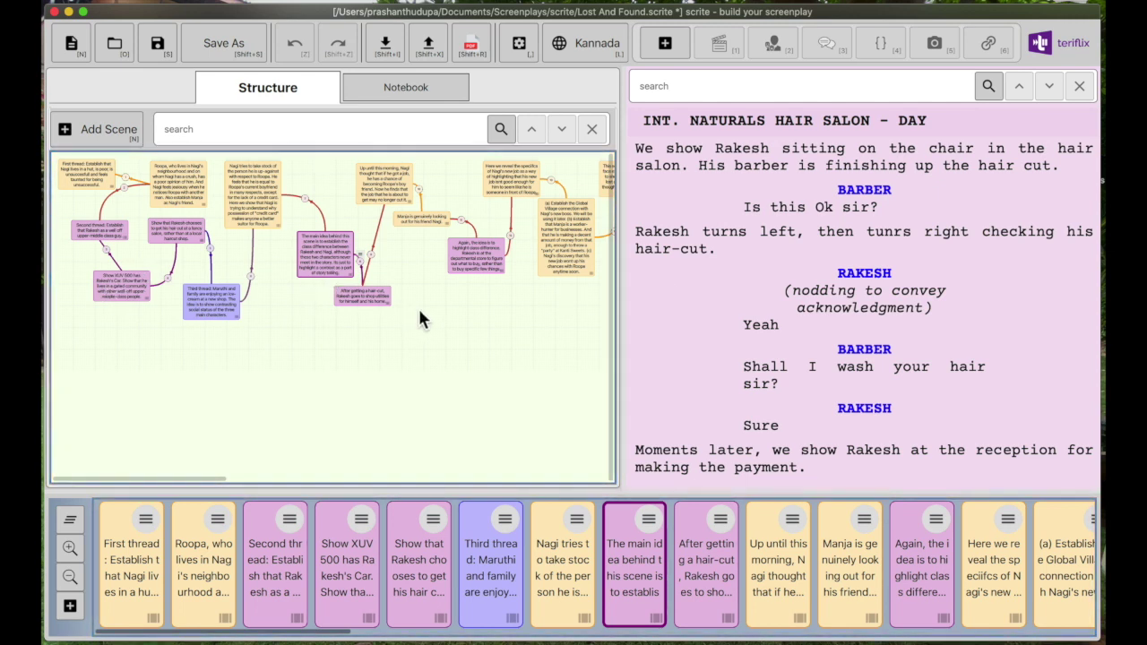
scroll(419, 312, "right", 10)
scroll(420, 314, "right", 15)
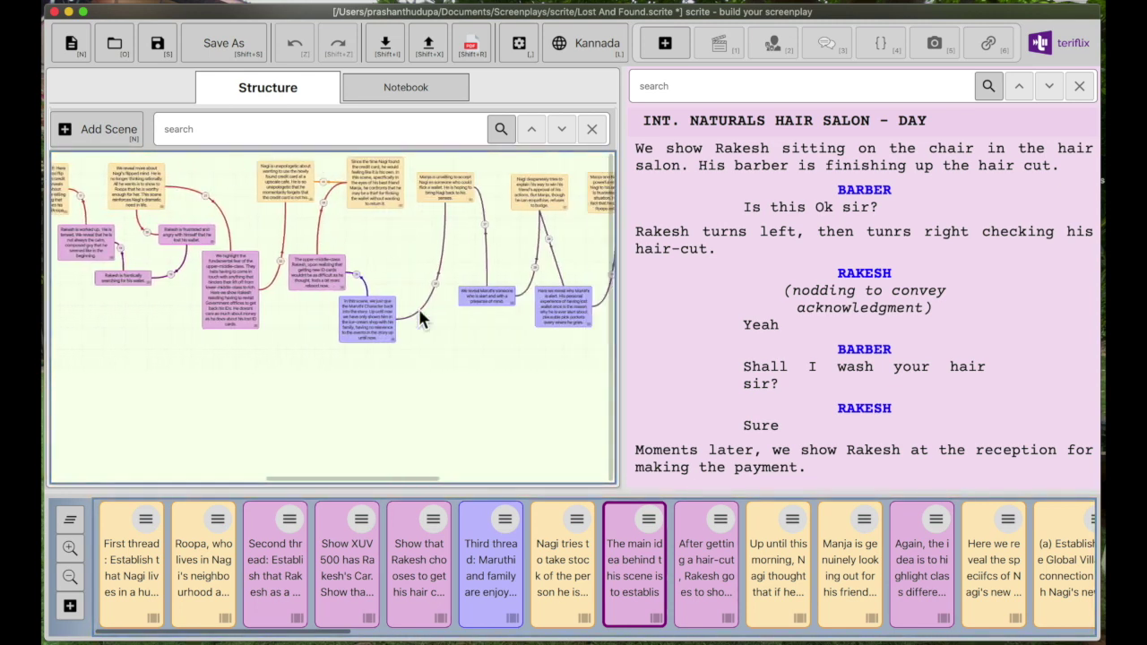
scroll(419, 318, "right", 5)
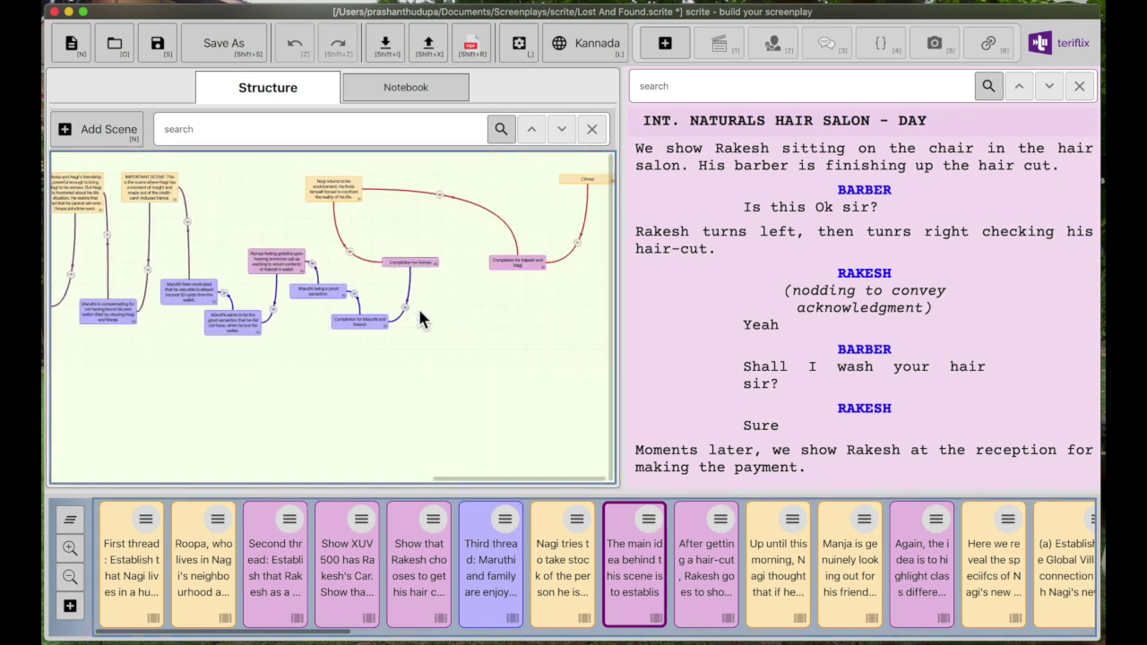
scroll(422, 320, "left", 2)
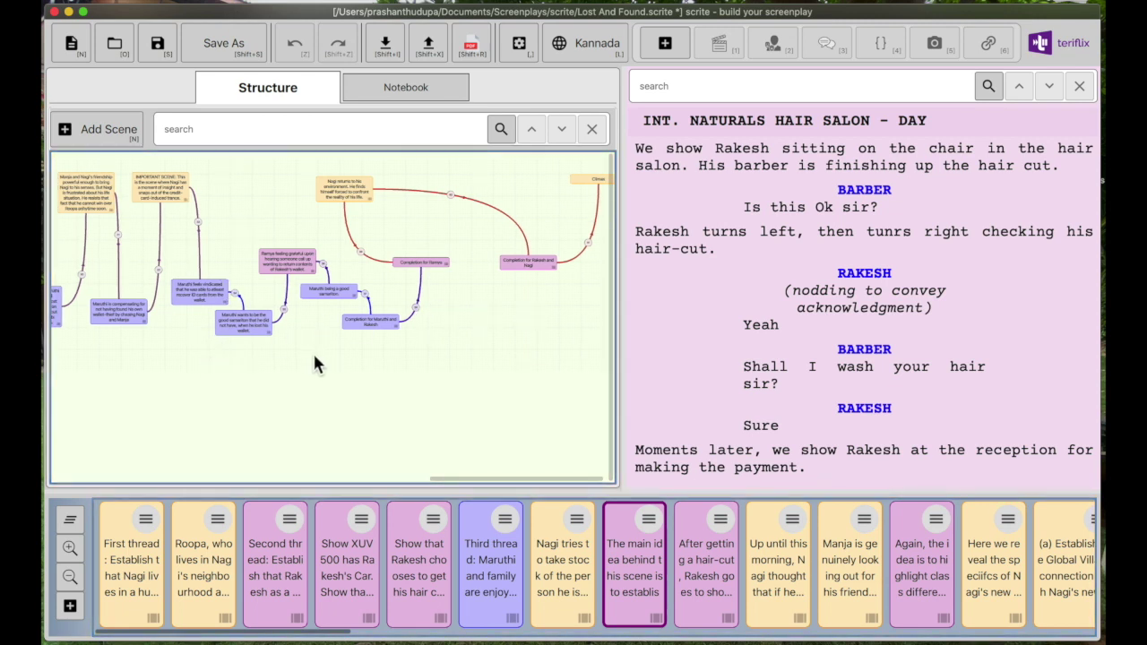
scroll(365, 426, "left", 20)
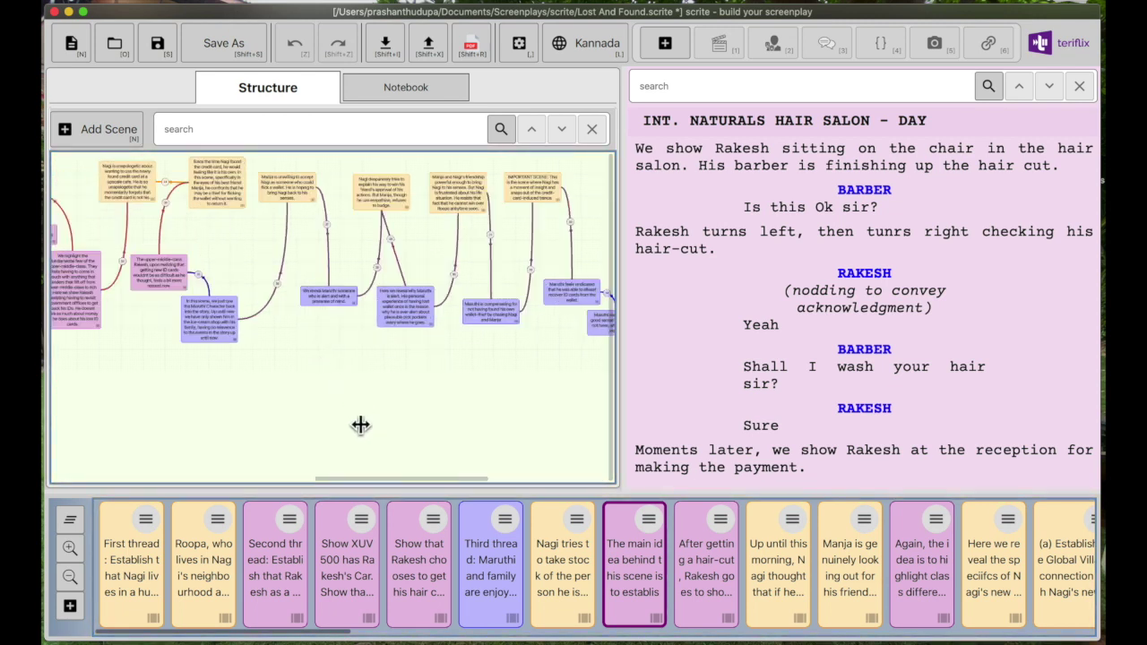
- Widen the screenplay editor further and skim the full screenplay text across its colour-coded scenes, returning to the opening scene
scroll(718, 397, "down", 10)
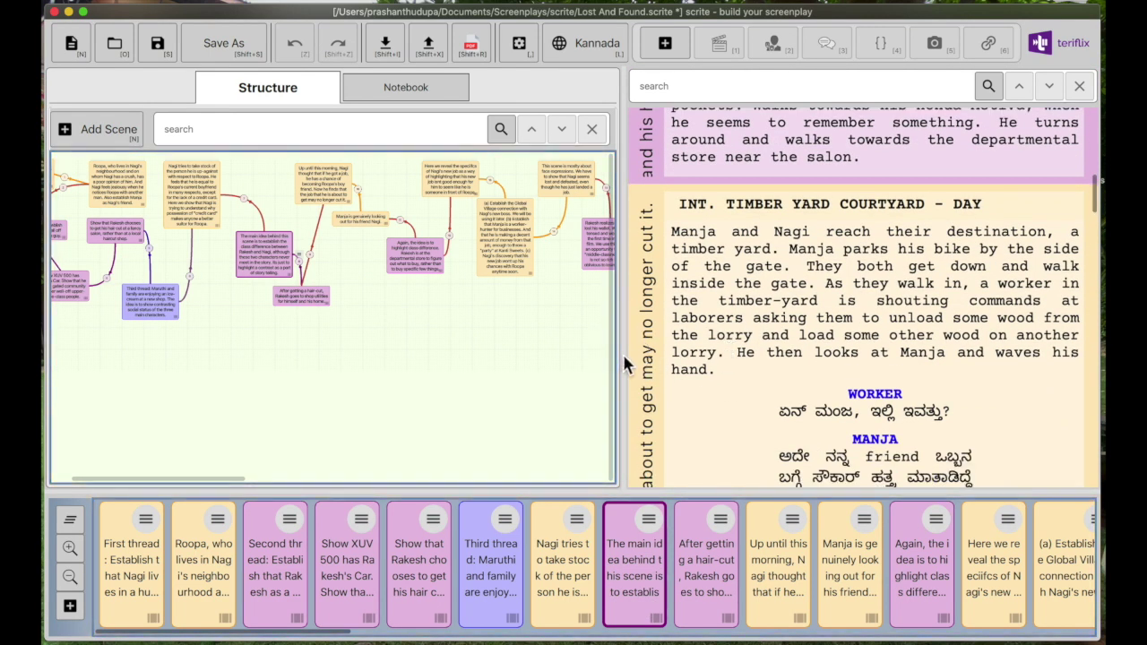
left_click_drag(621, 358, 528, 356)
scroll(787, 433, "down", 10)
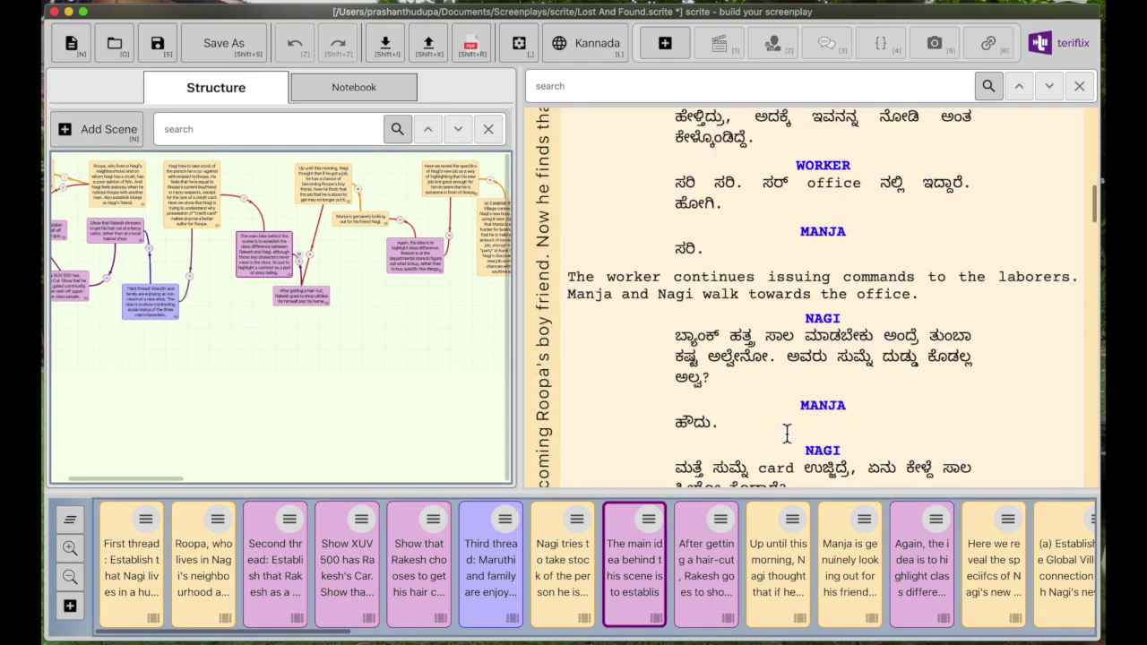
scroll(787, 433, "down", 20)
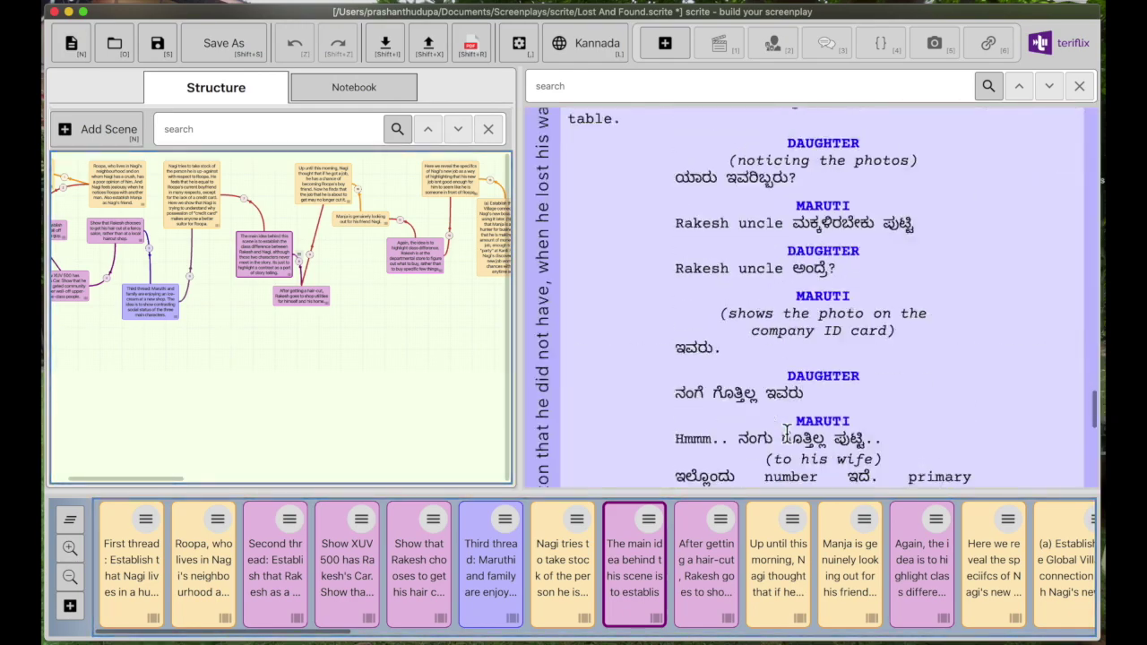
scroll(787, 433, "down", 20)
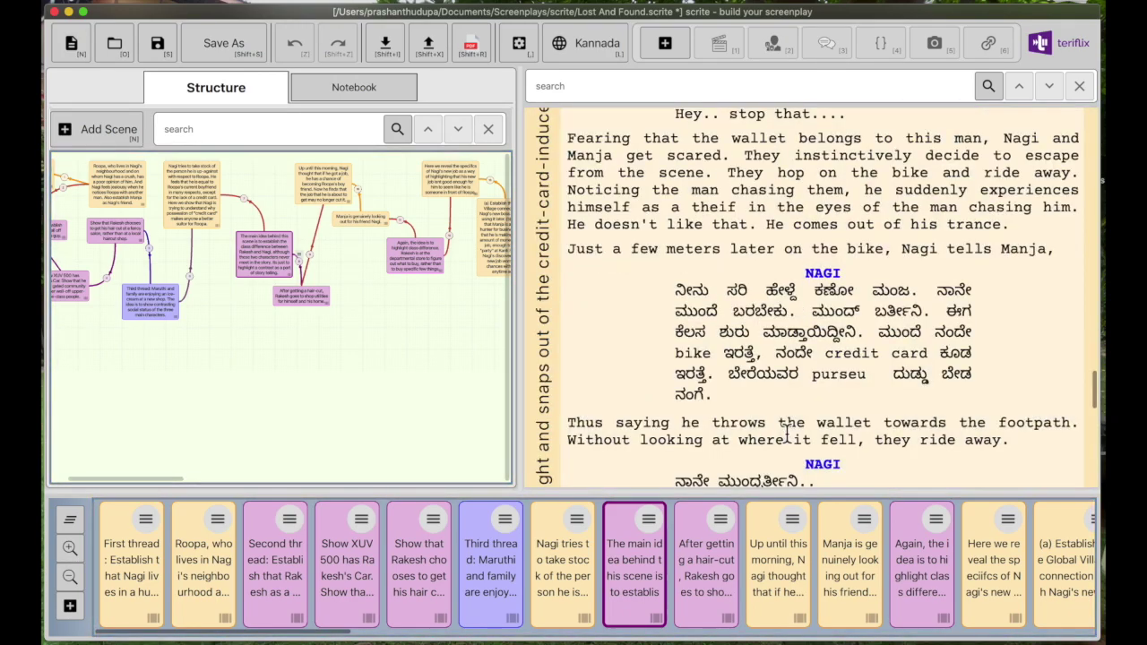
scroll(787, 433, "up", 10)
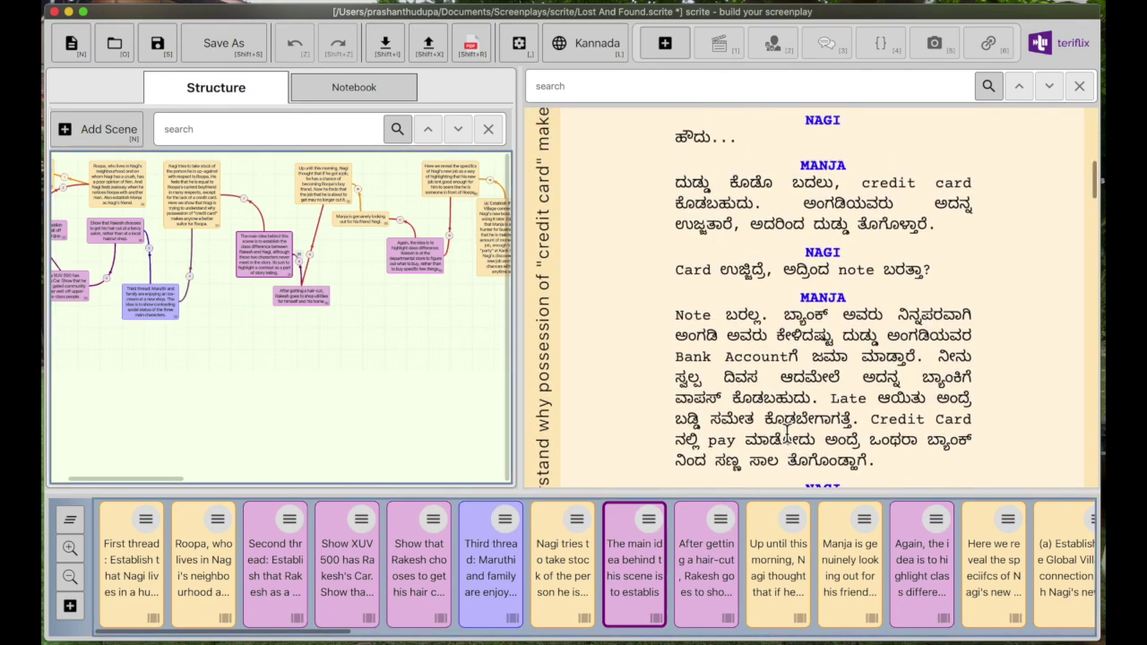
scroll(787, 433, "up", 15)
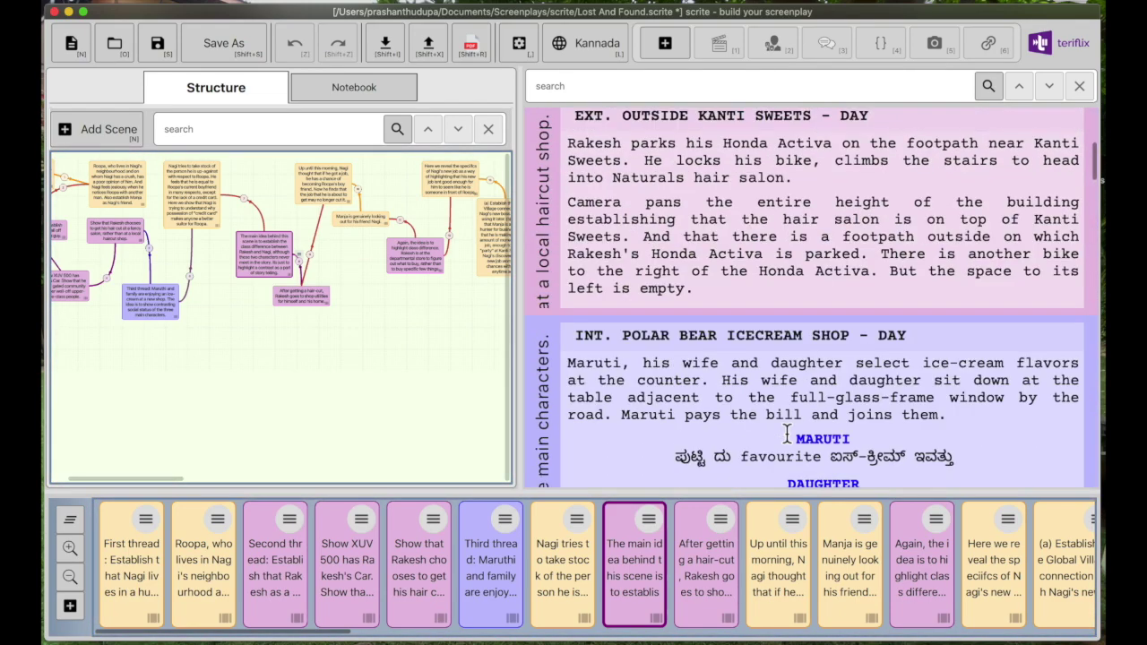
scroll(787, 433, "down", 20)
scroll(788, 433, "up", 10)
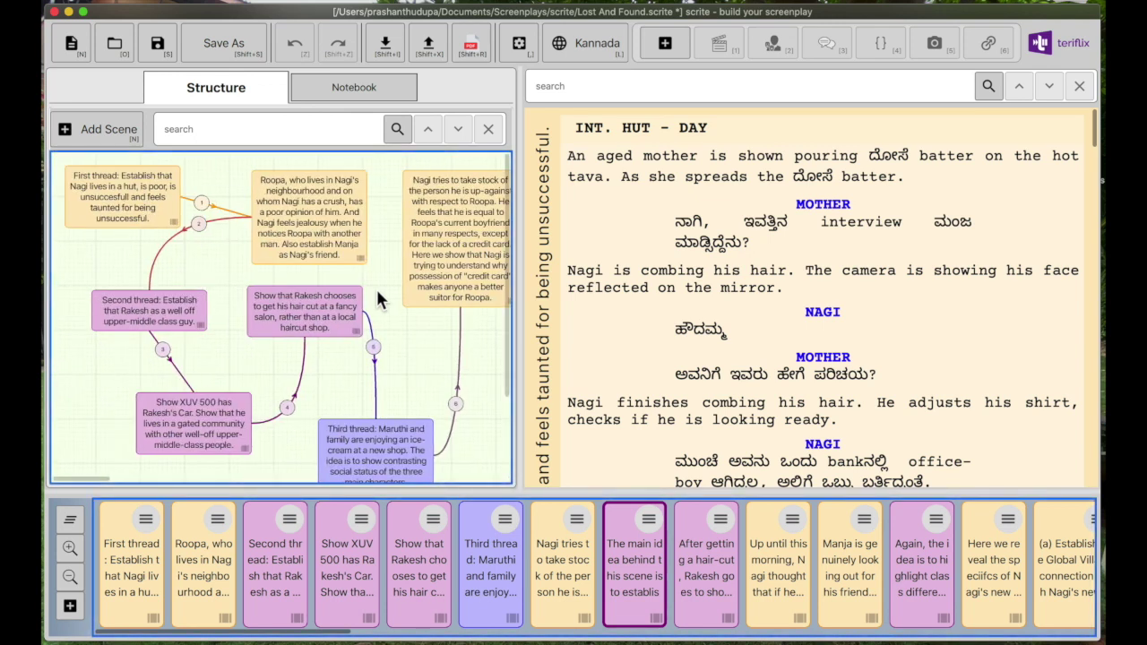
- Jump to the scene where Rakesh is worked up, enter the following salon reception scene's text, and return to the opening scene
left_click(305, 298)
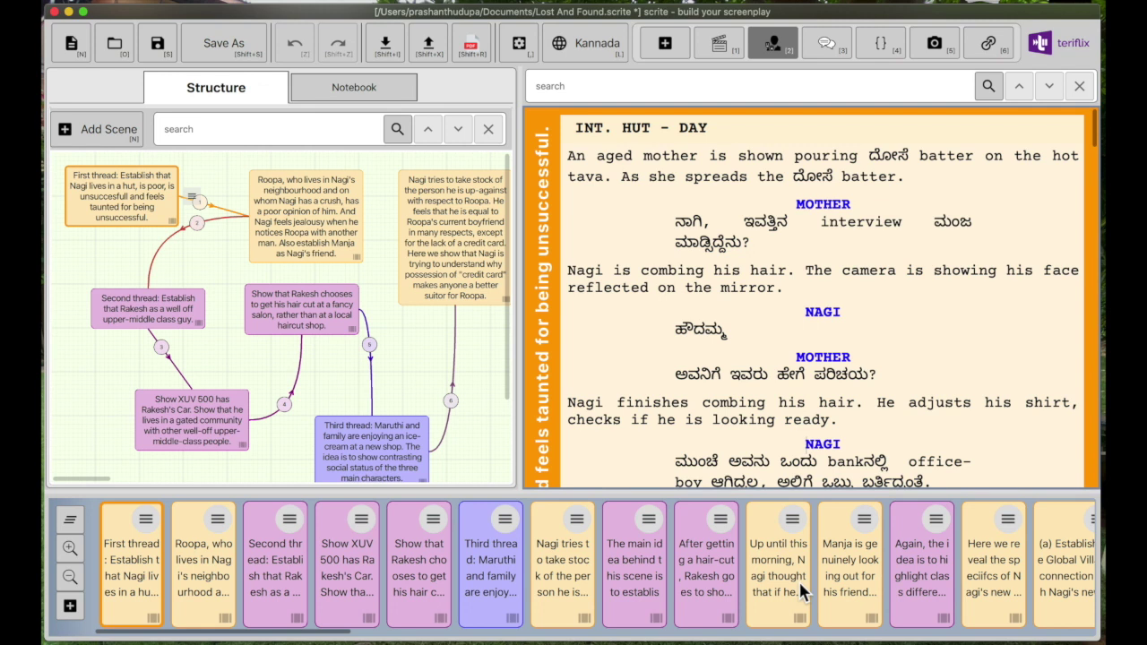
scroll(798, 580, "right", 10)
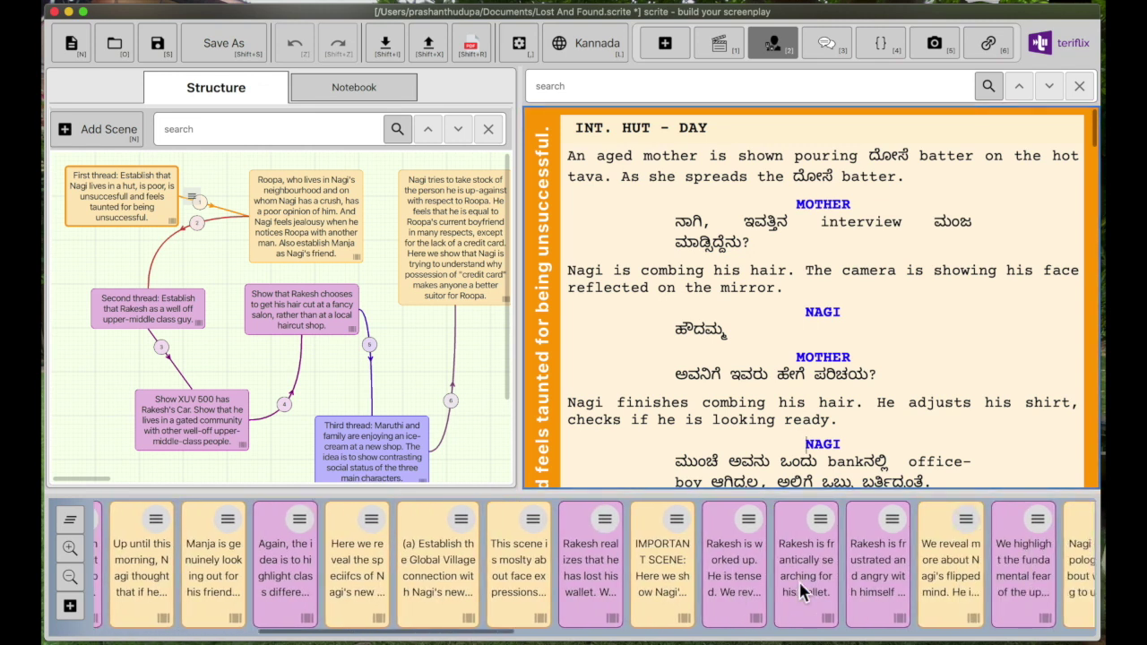
left_click(754, 584)
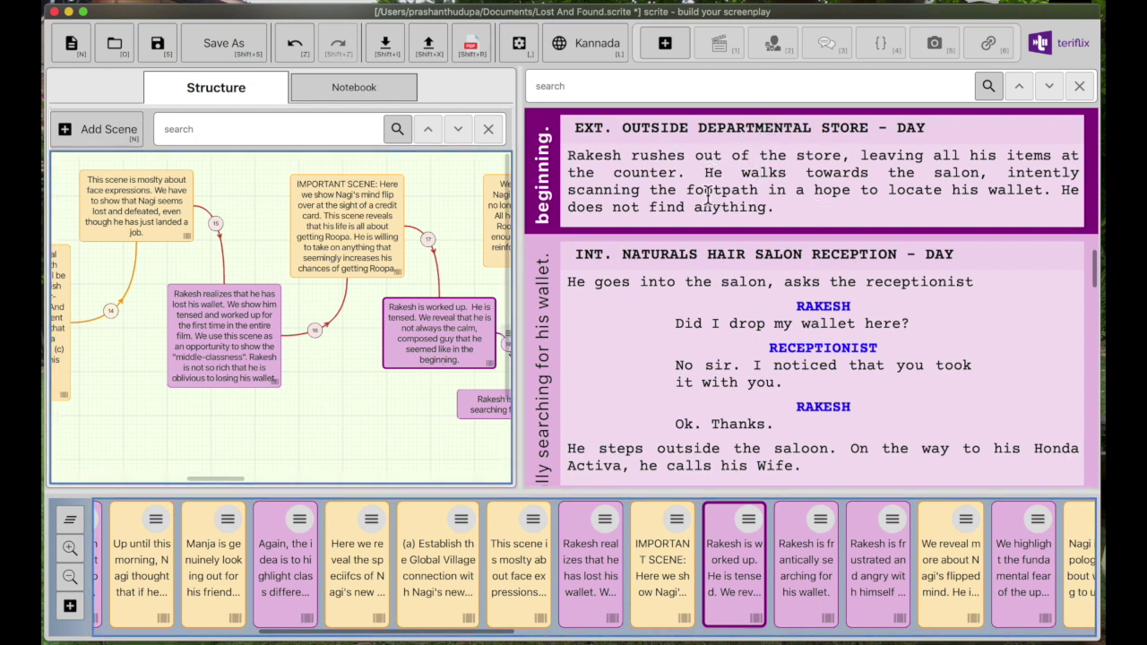
left_click(726, 374)
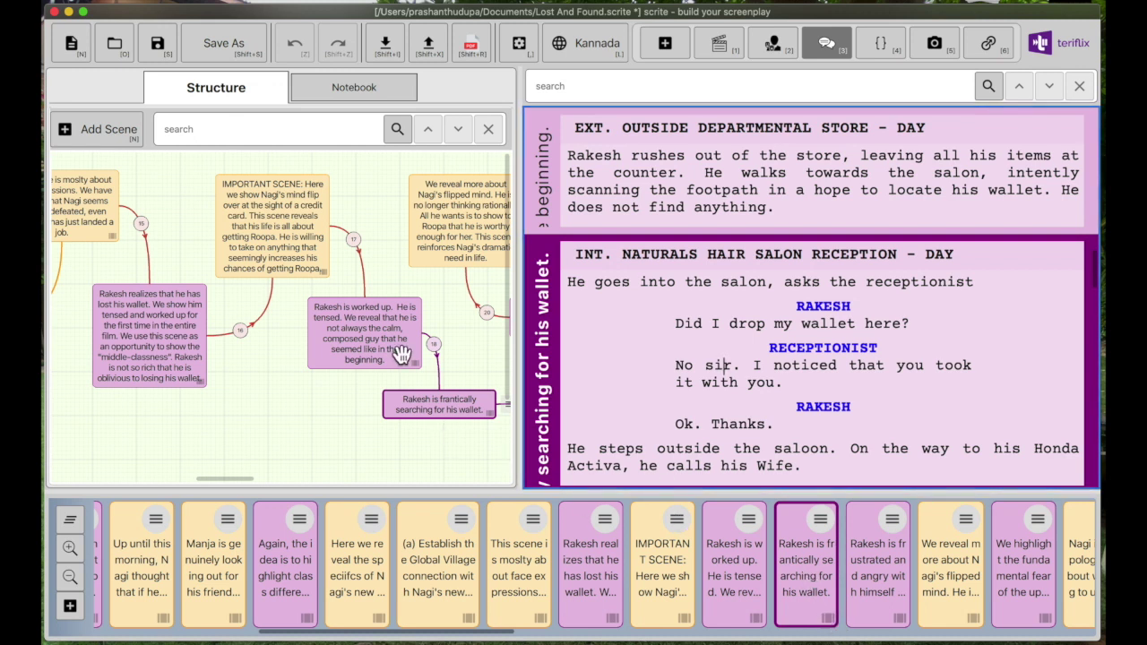
scroll(449, 399, "right", 3)
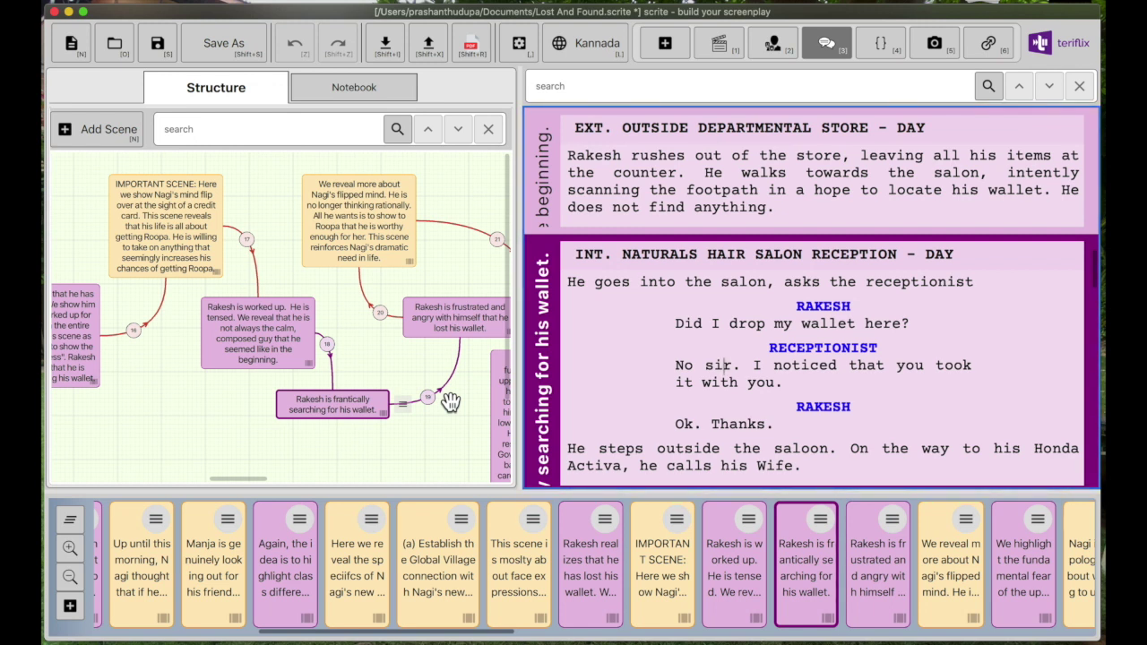
key("ctrl+Home")
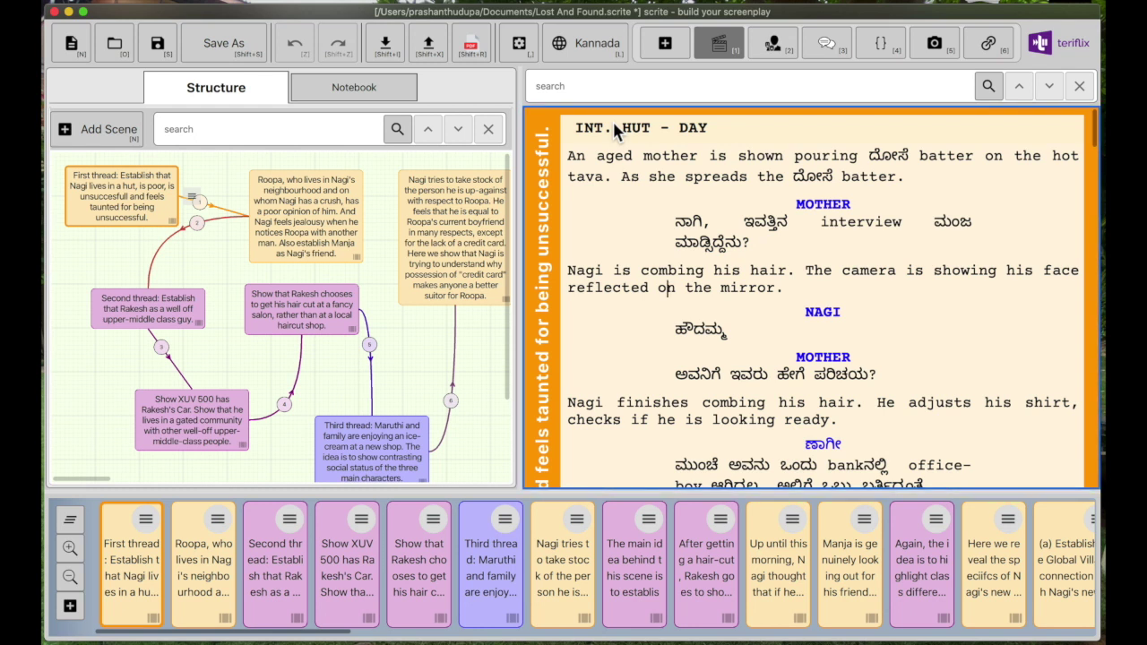
- Export the screenplay as an Adobe PDF named Lost And Found in the Documents folder
left_click(429, 61)
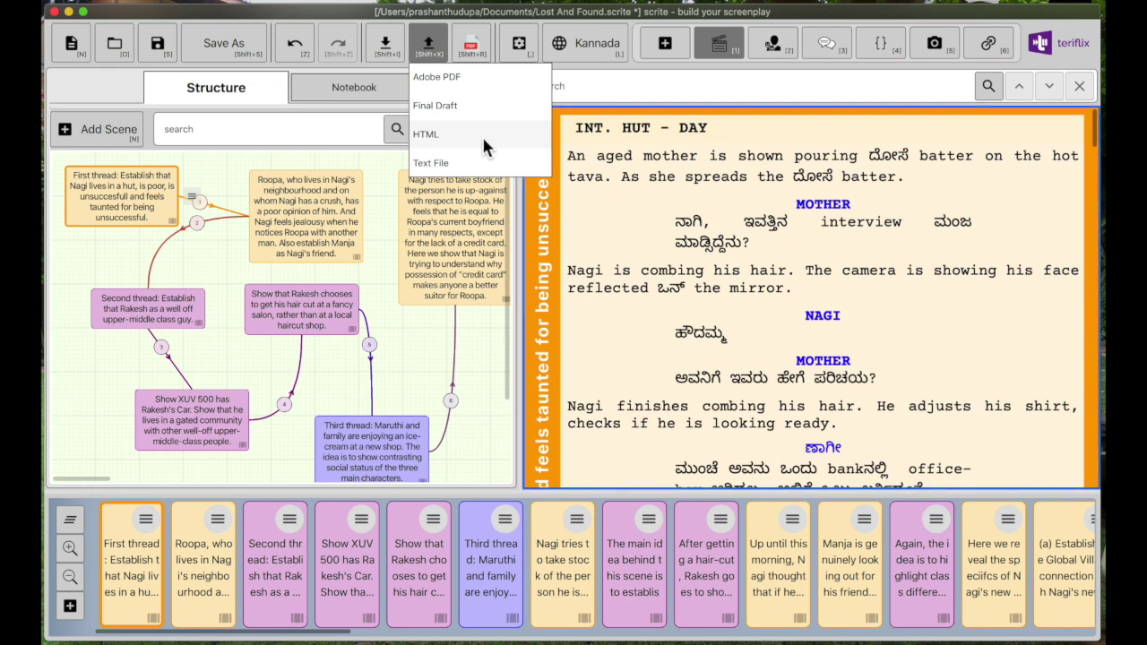
left_click(457, 80)
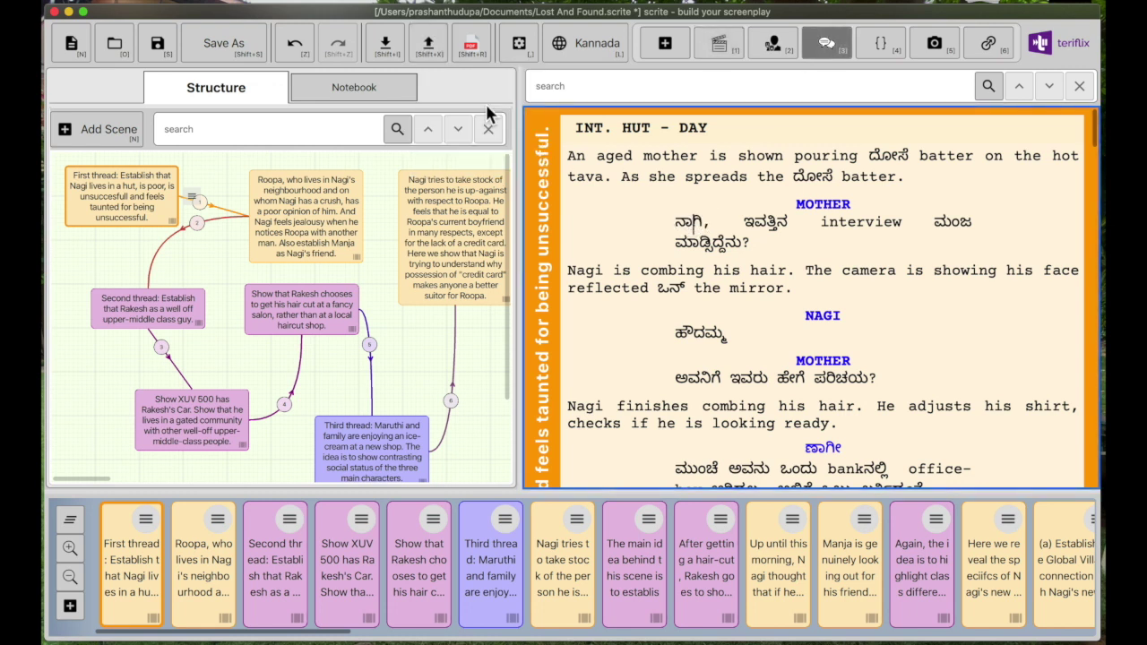
left_click(433, 65)
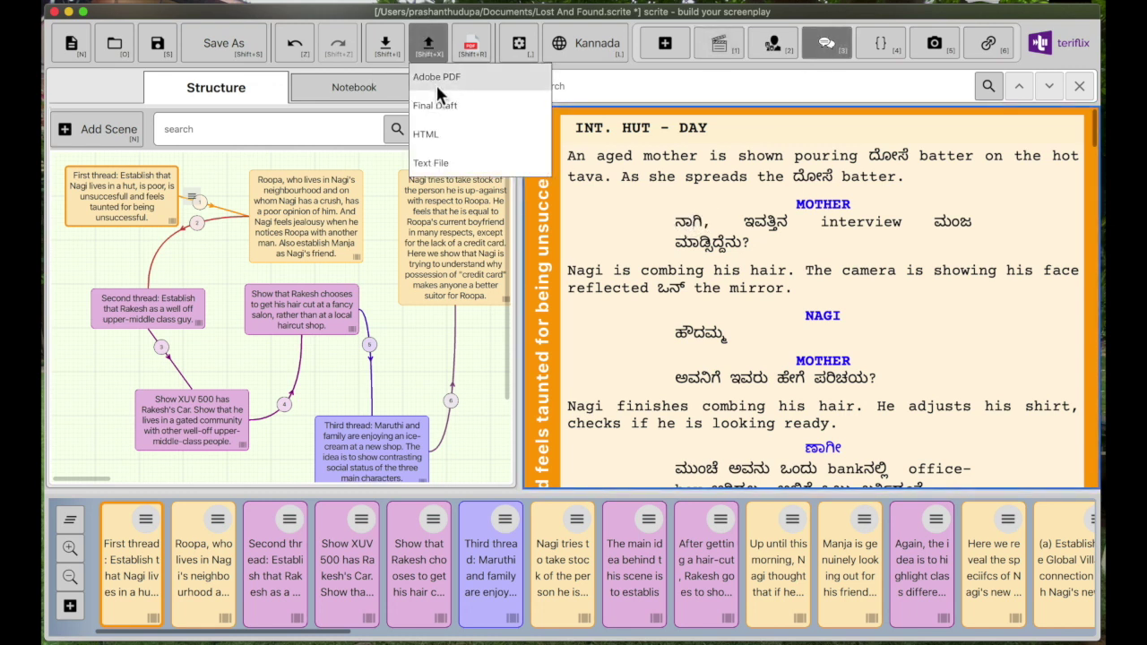
left_click(439, 94)
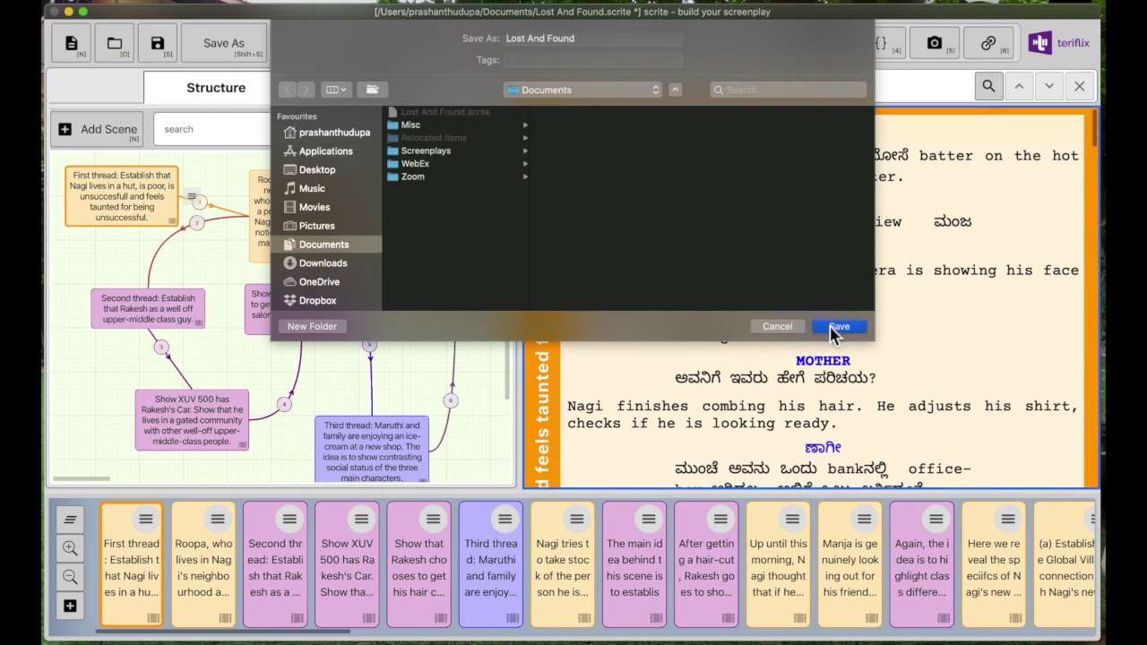
left_click(836, 327)
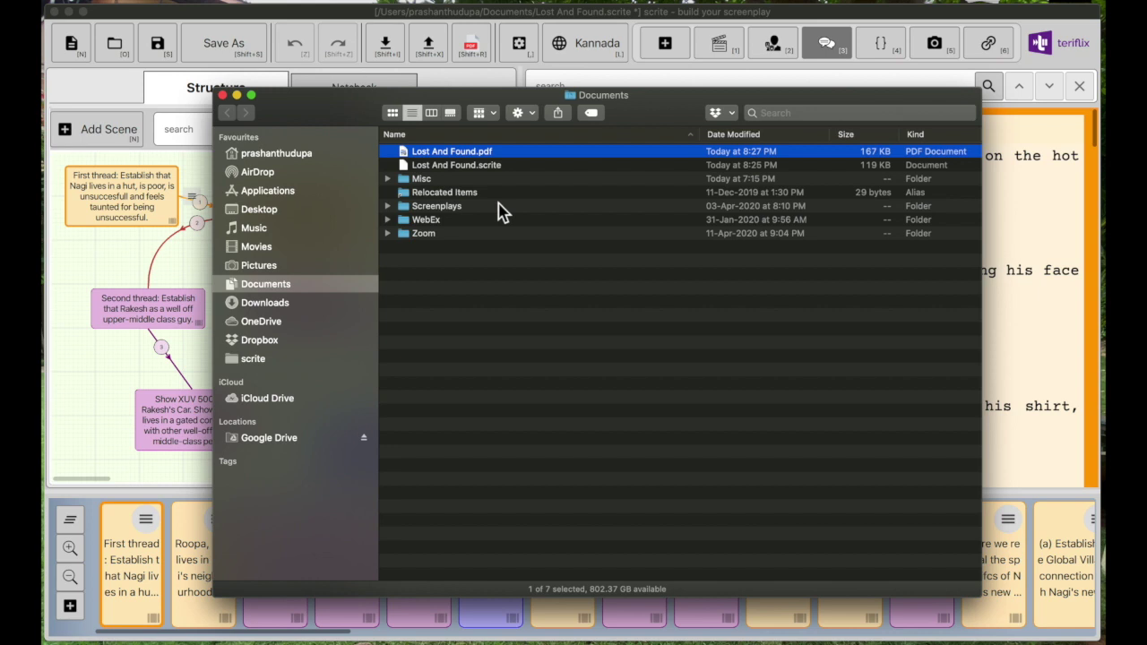
- Open the exported Lost And Found.pdf from the Documents folder and bring its whole window into view to examine the title page
double_click(478, 154)
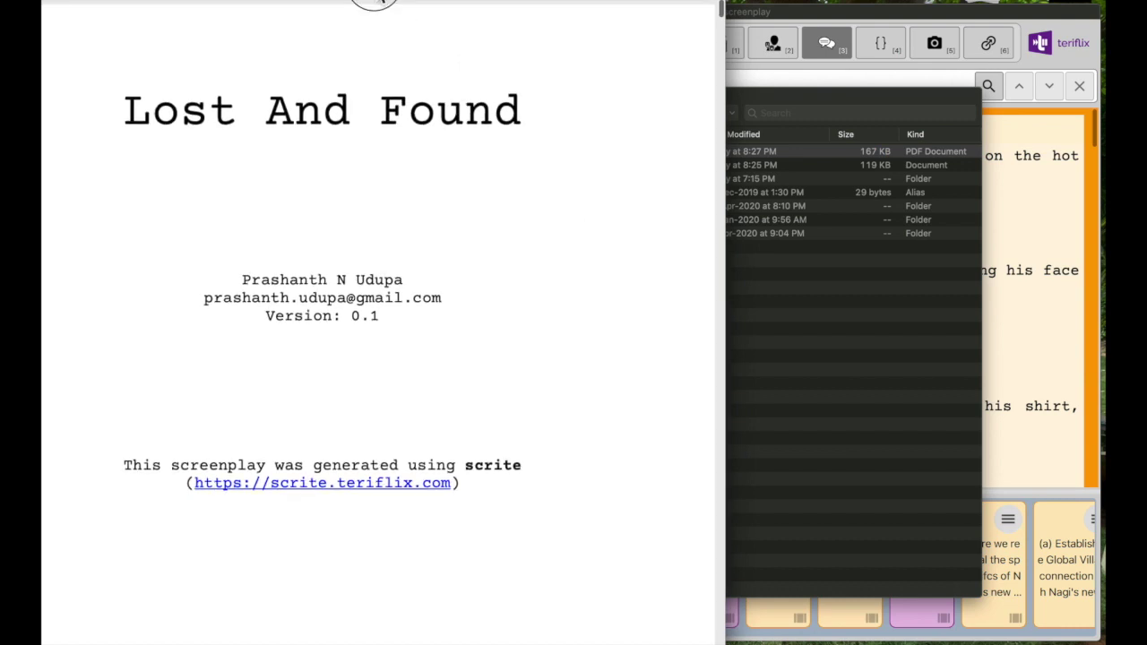
double_click(381, 2)
left_click(231, 7)
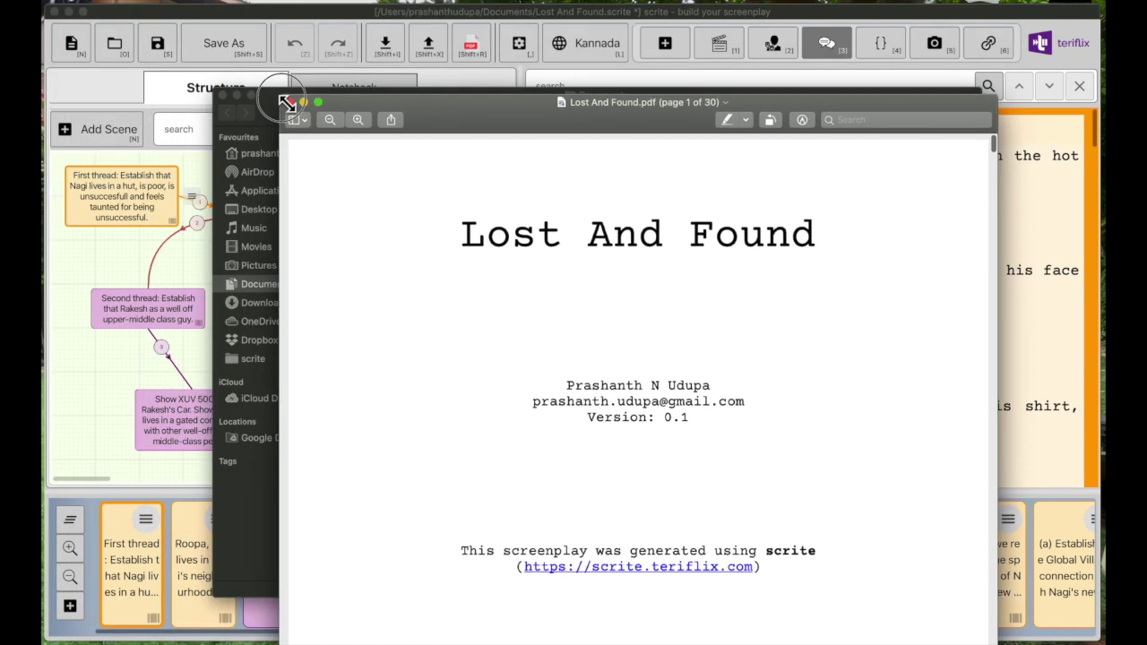
left_click_drag(427, 112, 389, 31)
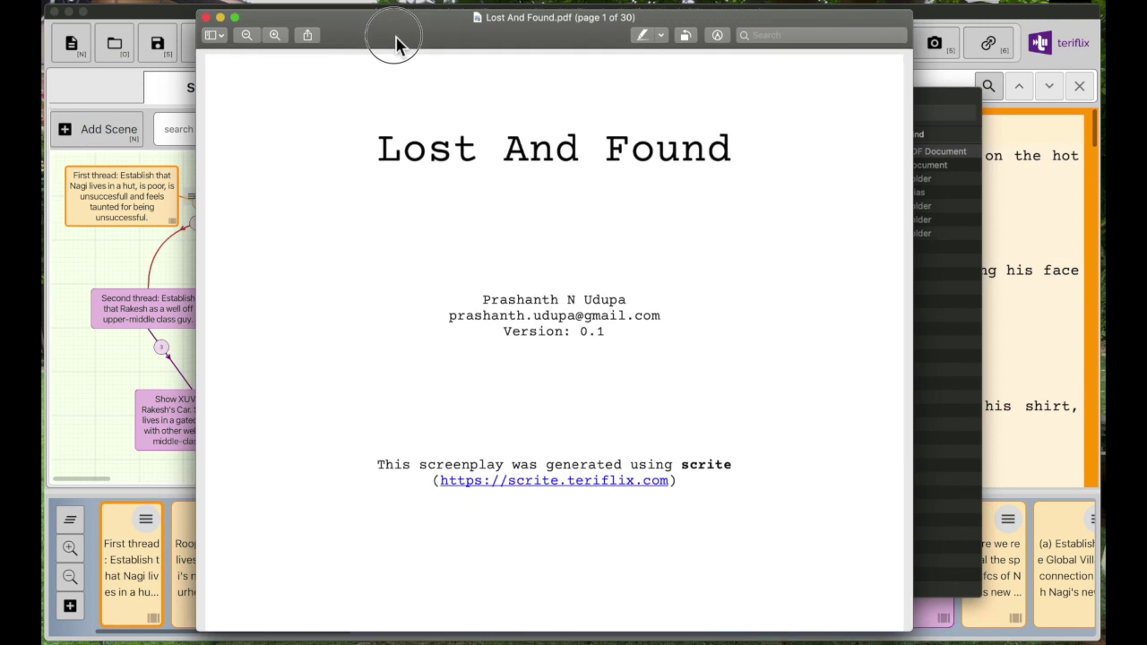
scroll(491, 464, "down", 10)
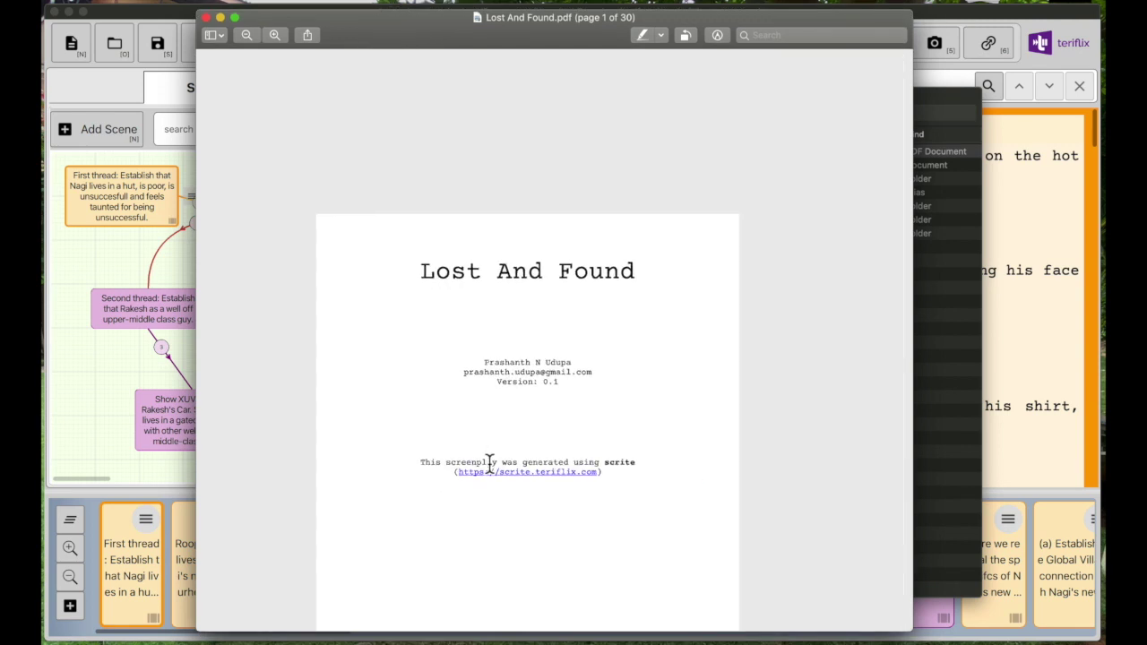
- Skim the exported PDF from the title page to the Kanti Sweets scene, examining its scene headings and multilingual dialogue
scroll(490, 463, "down", 3)
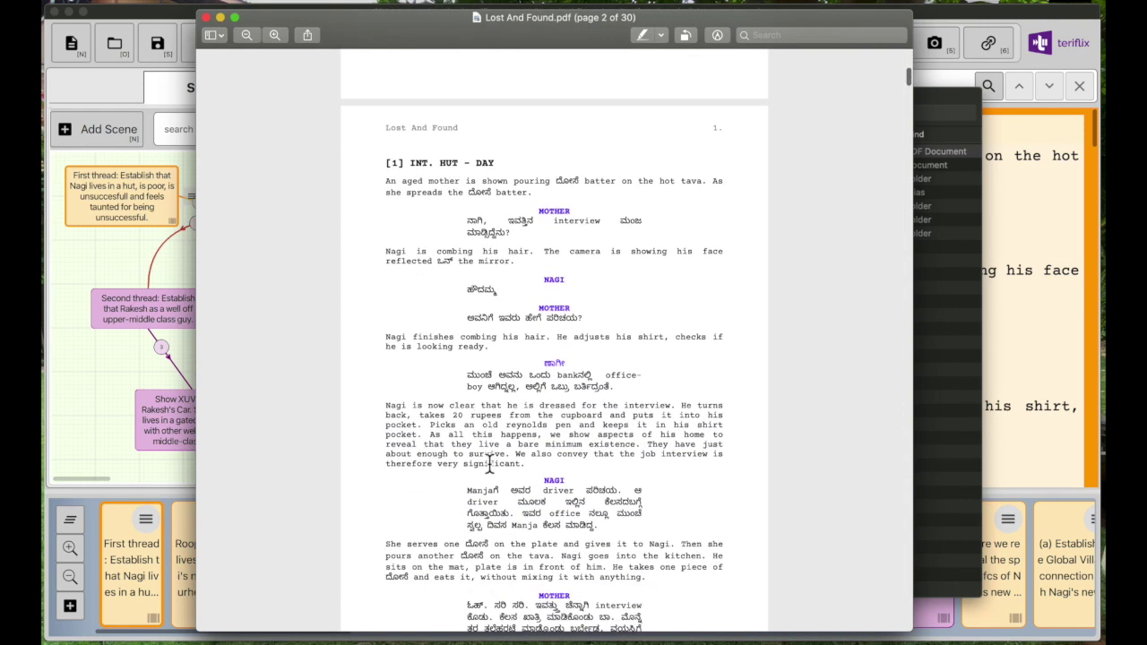
scroll(490, 463, "down", 13)
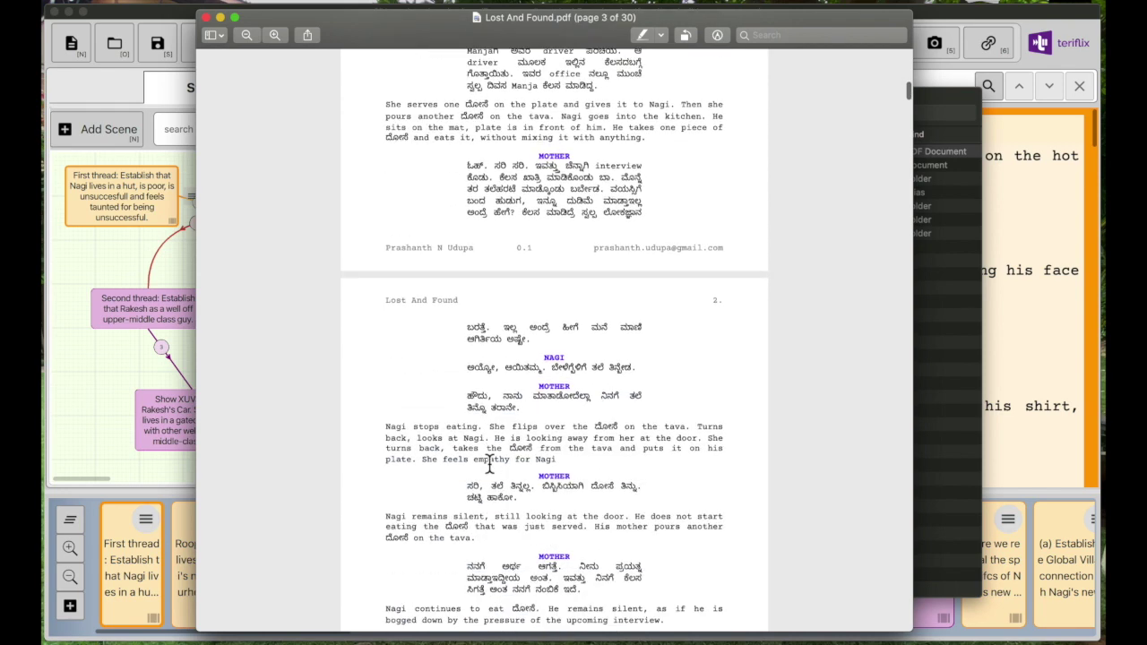
scroll(490, 464, "down", 12)
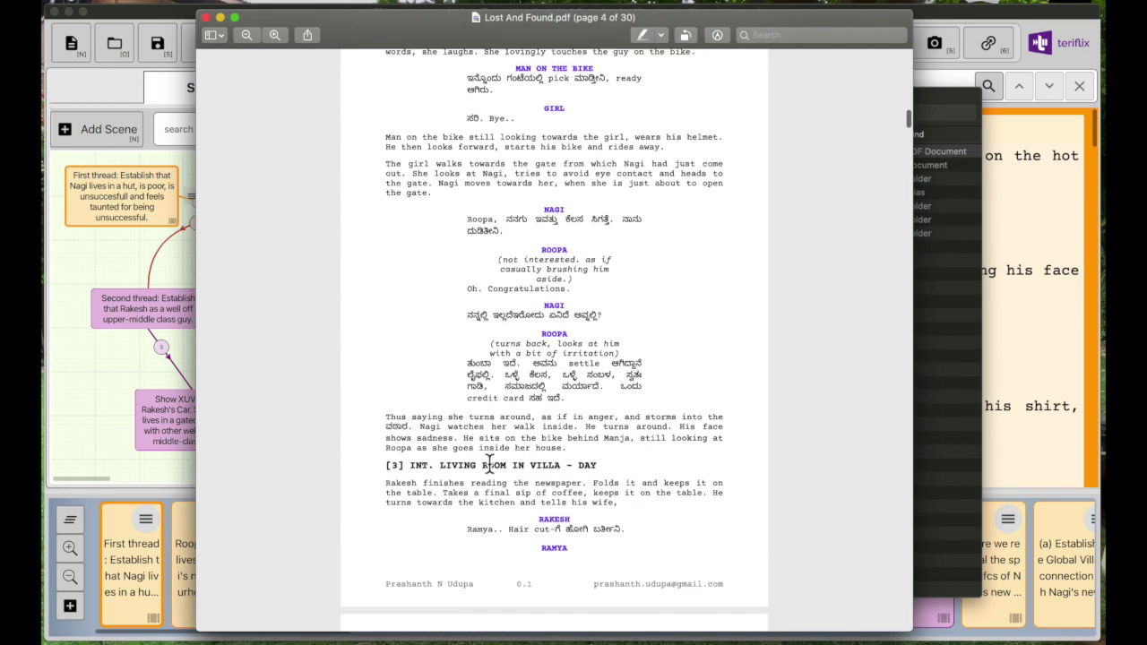
scroll(491, 464, "down", 15)
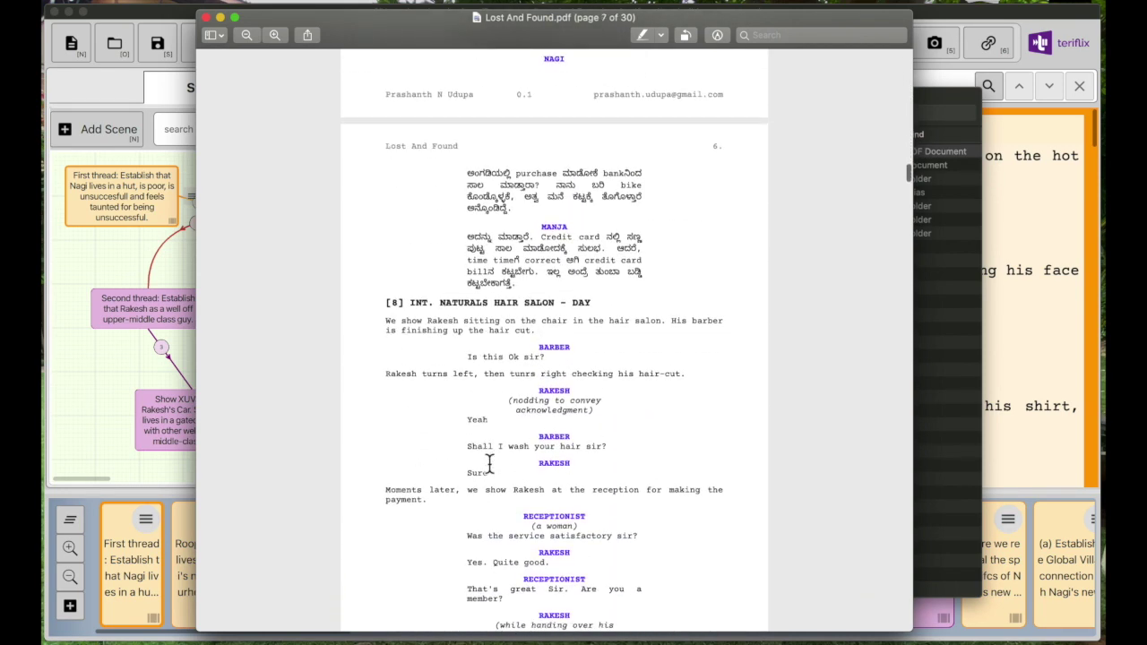
scroll(490, 464, "down", 20)
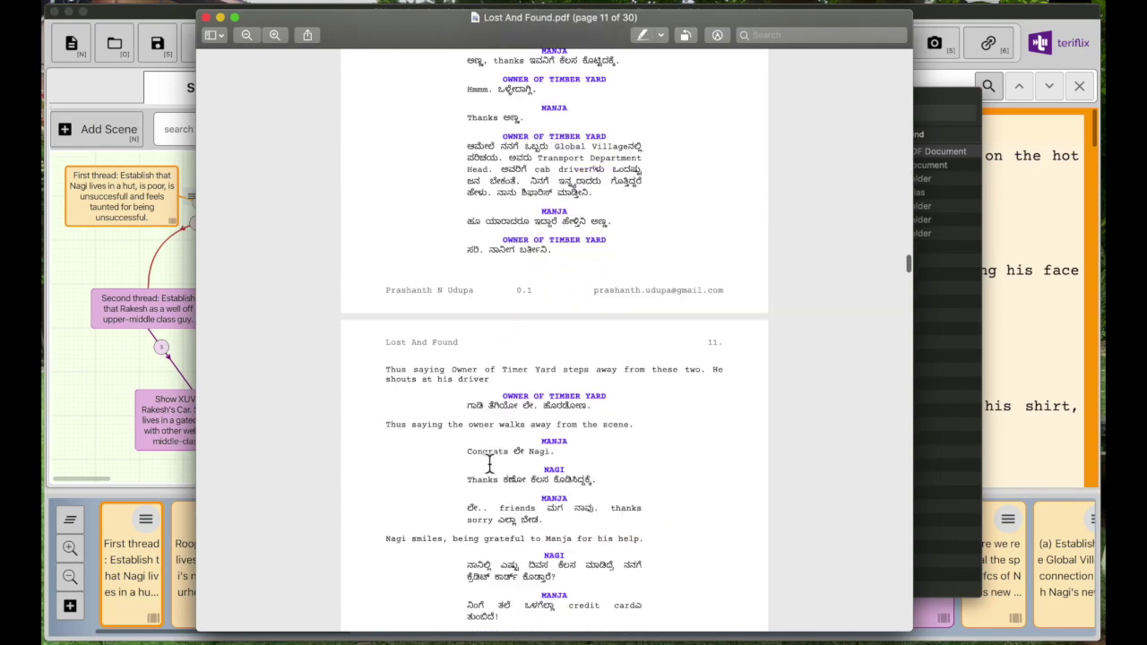
scroll(491, 464, "down", 3)
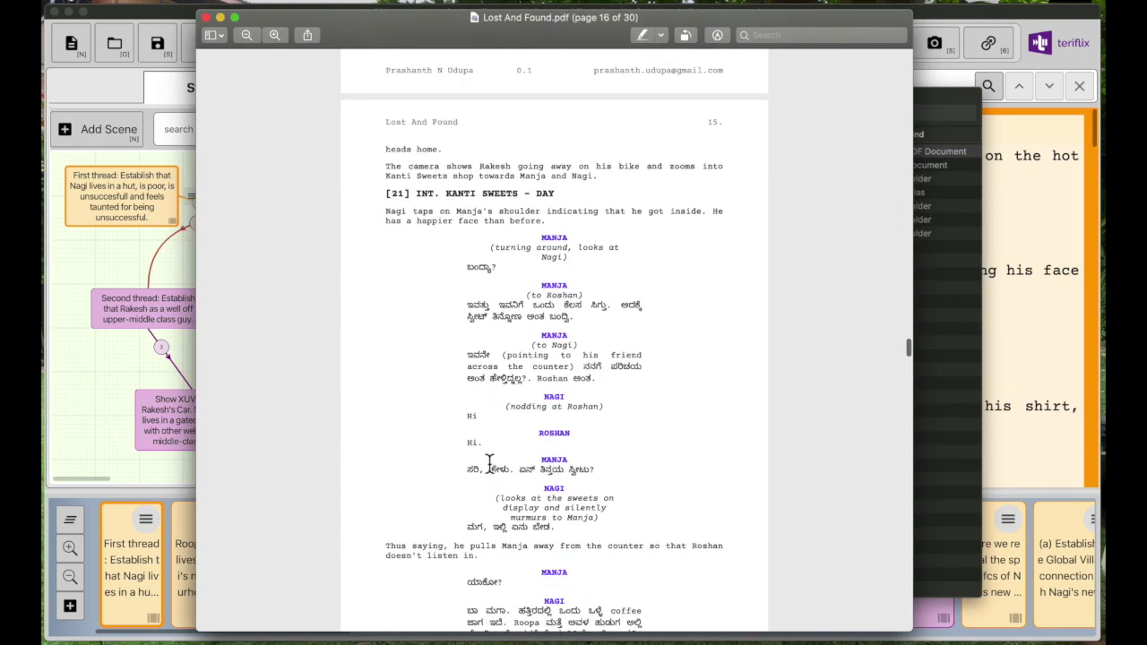
- Go back through scenes 20 to 15 and examine the headers, footers and page numbering around page 13
scroll(491, 464, "up", 8)
scroll(490, 463, "down", 1)
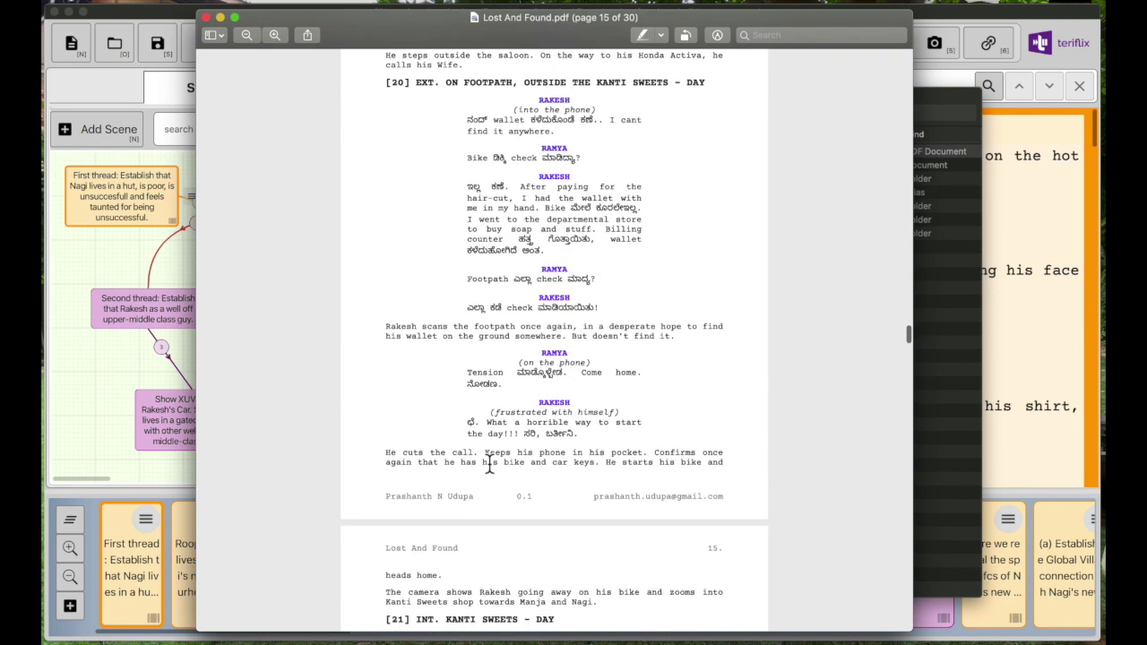
scroll(490, 465, "up", 8)
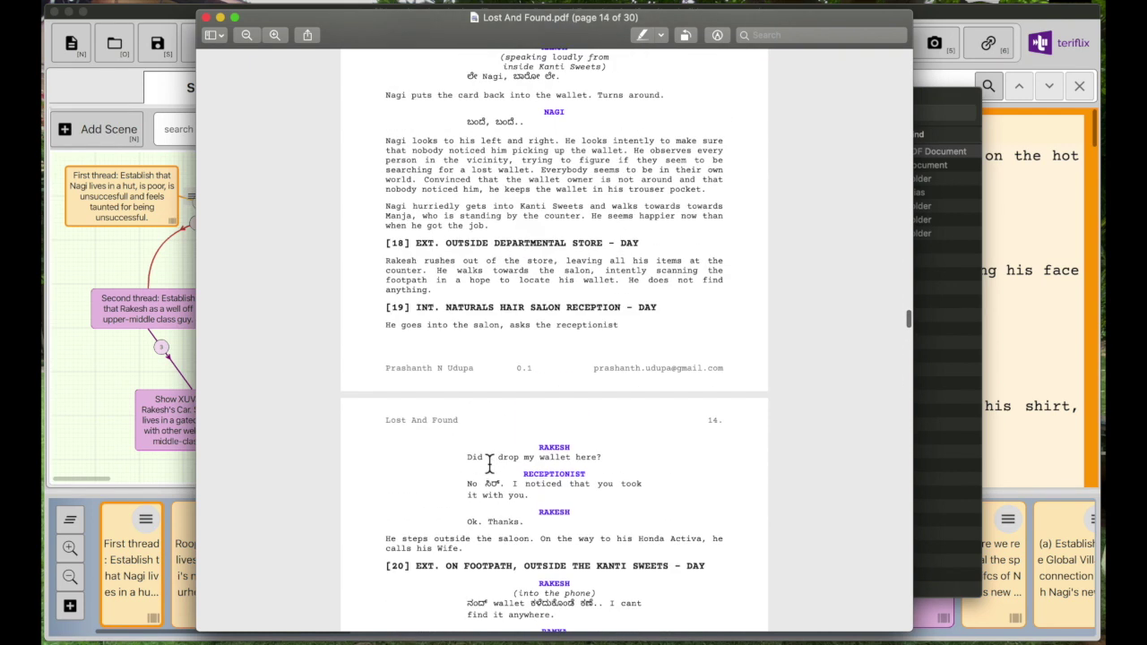
scroll(491, 463, "up", 12)
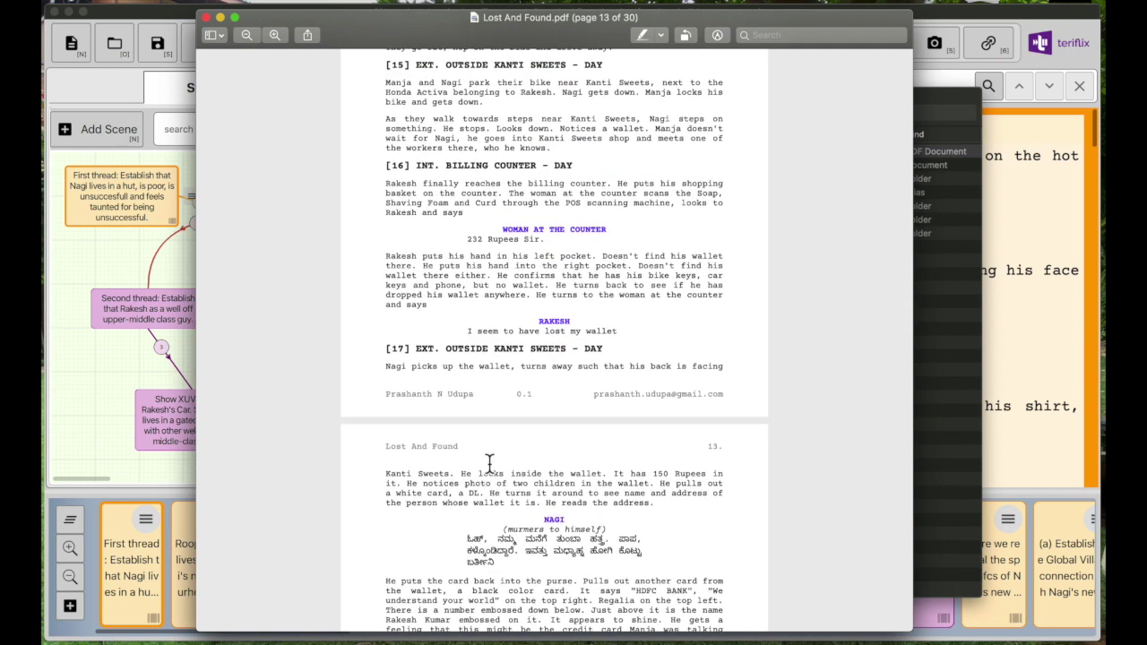
scroll(491, 462, "up", 7)
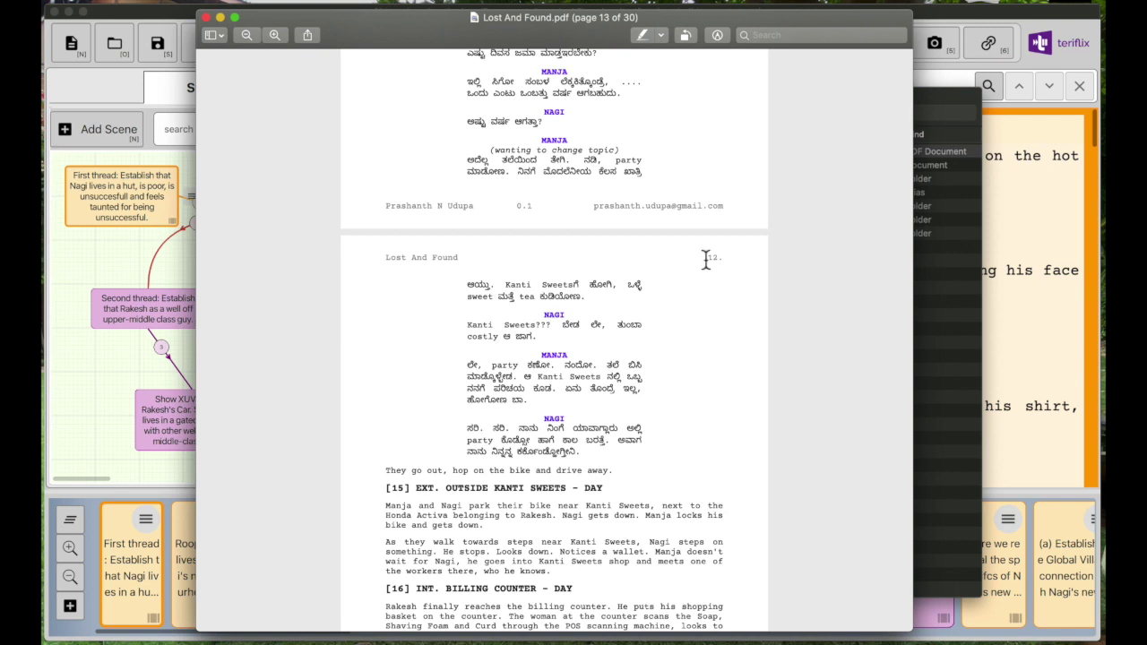
scroll(547, 386, "down", 1)
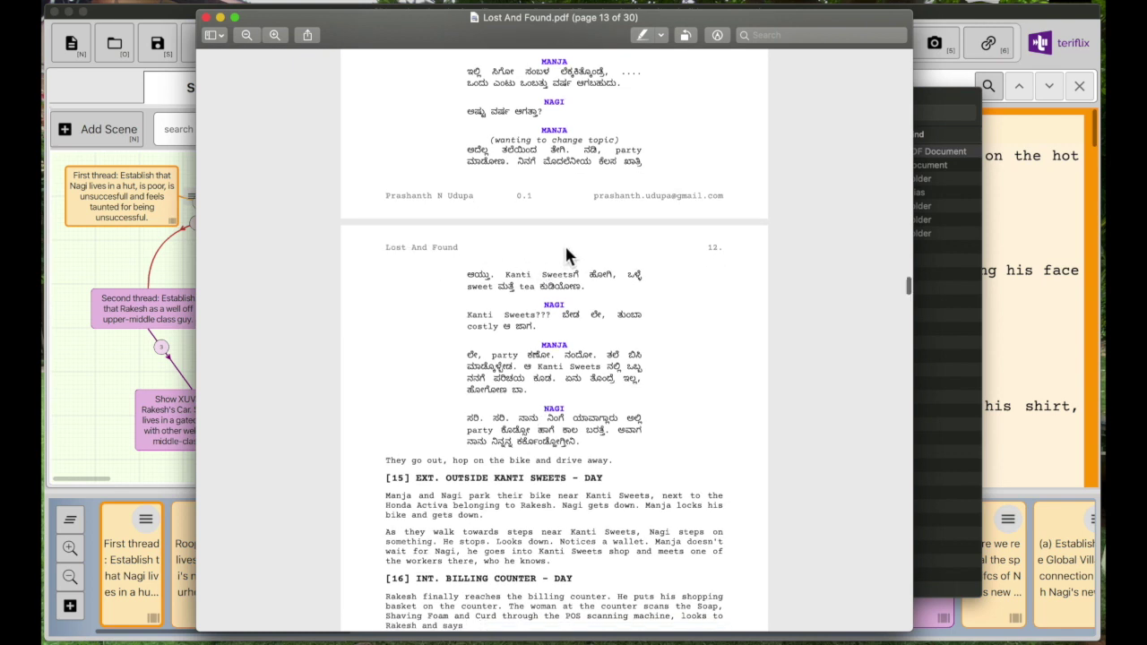
scroll(566, 251, "down", 7)
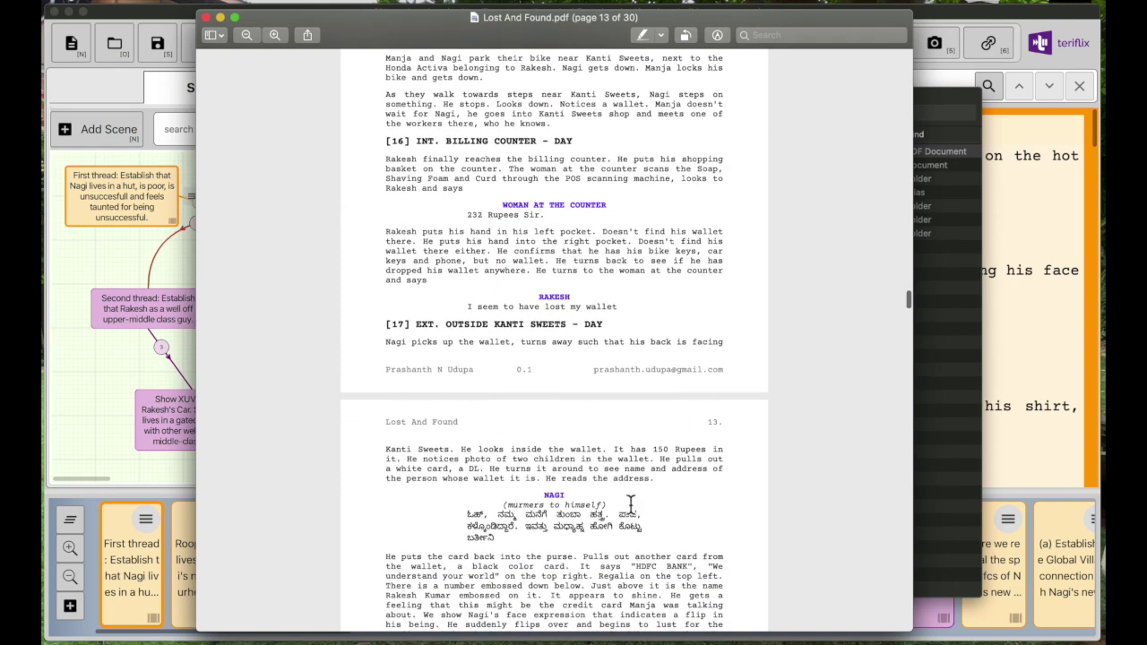
- Skim ahead in the PDF to page 20 and examine the ice-cream shop and road side scenes
scroll(630, 504, "down", 20)
scroll(630, 504, "down", 20)
scroll(630, 503, "up", 20)
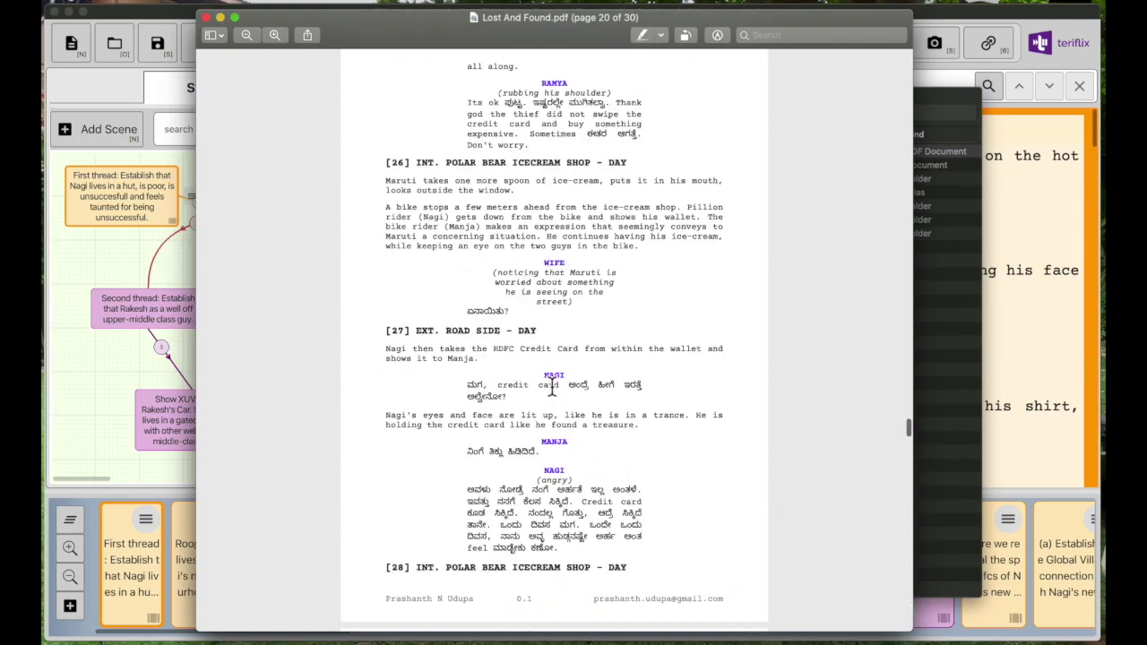
scroll(553, 386, "up", 10)
scroll(557, 381, "down", 10)
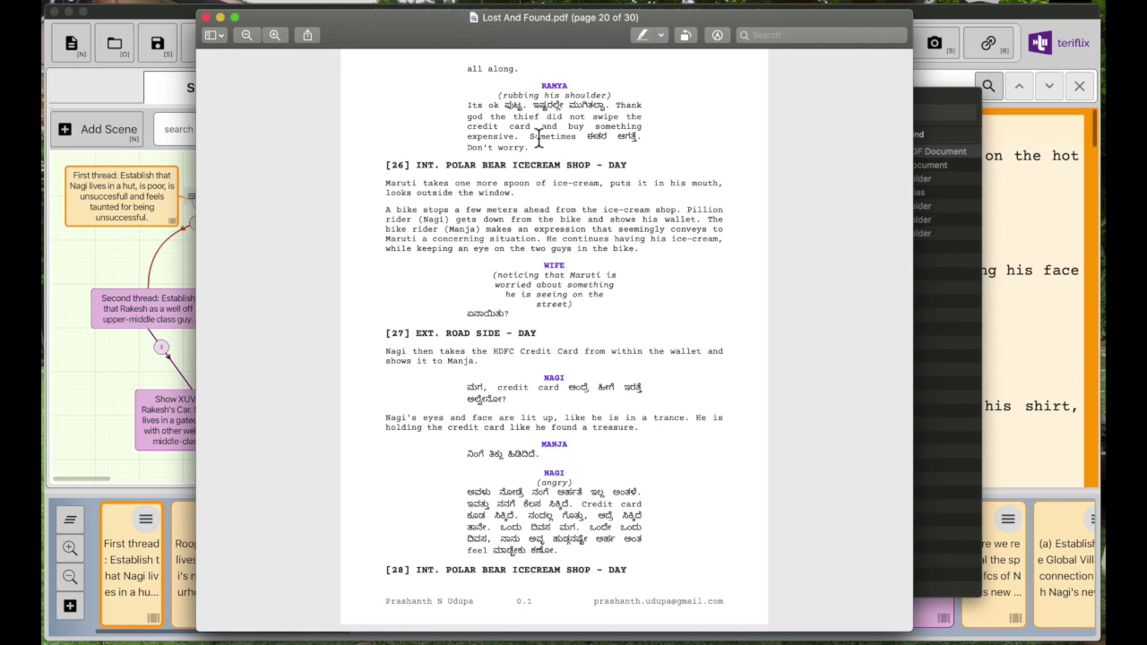
- Close the PDF, return to the Scrite window, and open the settings to review the application options and title page details
left_click(206, 19)
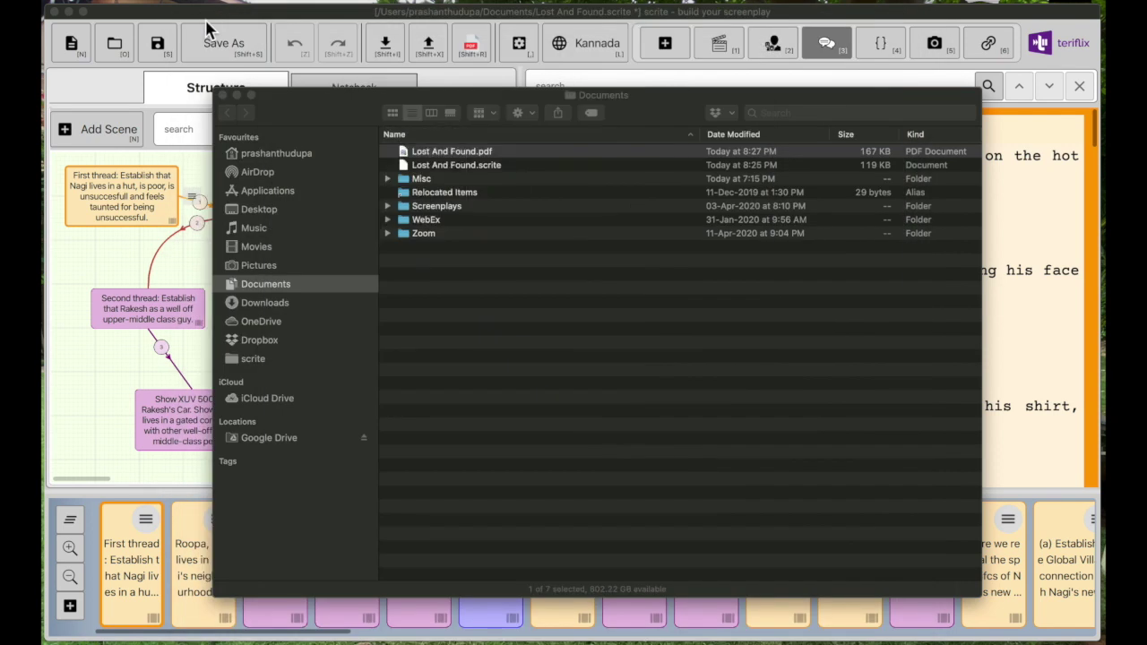
key("Escape")
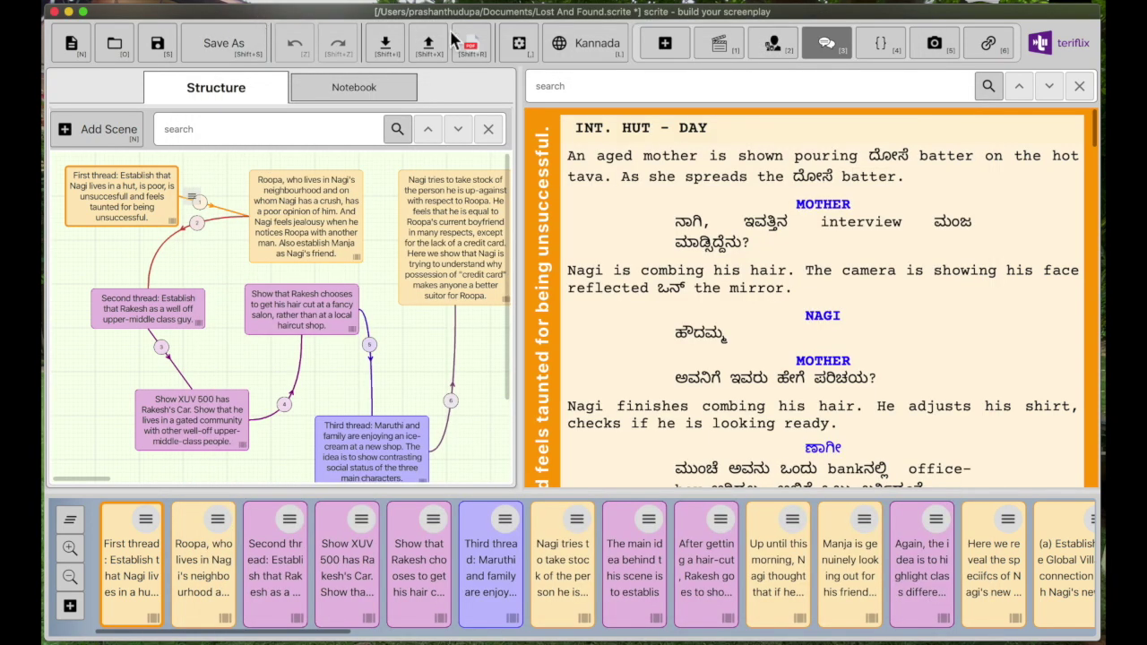
left_click(518, 47)
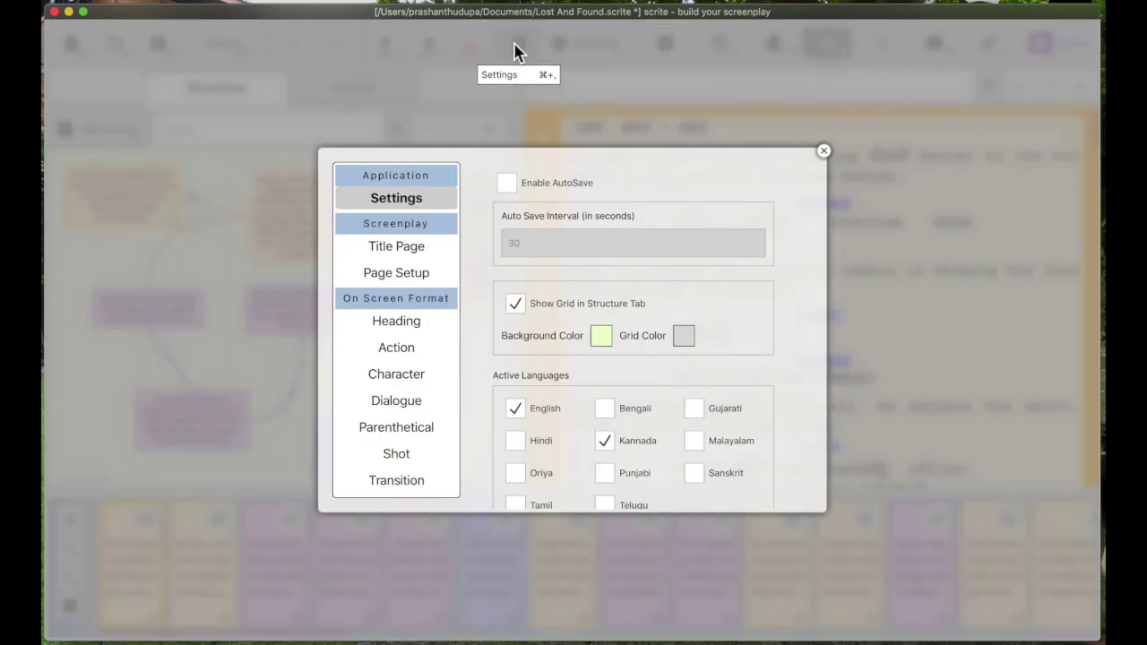
left_click(423, 251)
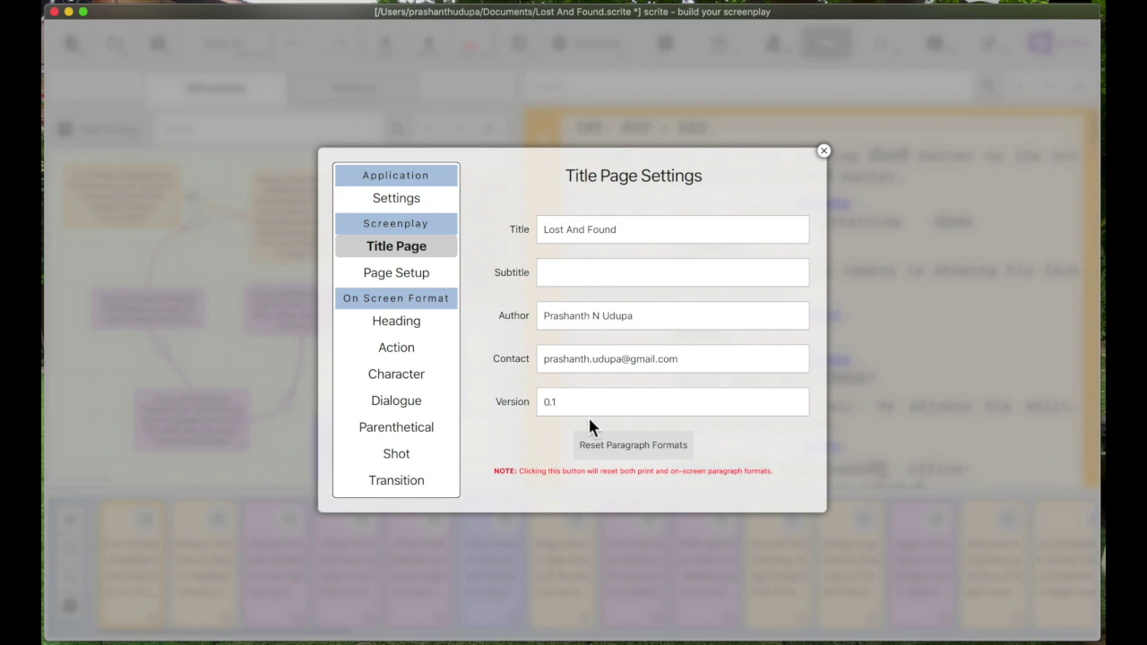
- Set the centre header field to DateTime in the screenplay's page setup
left_click(403, 285)
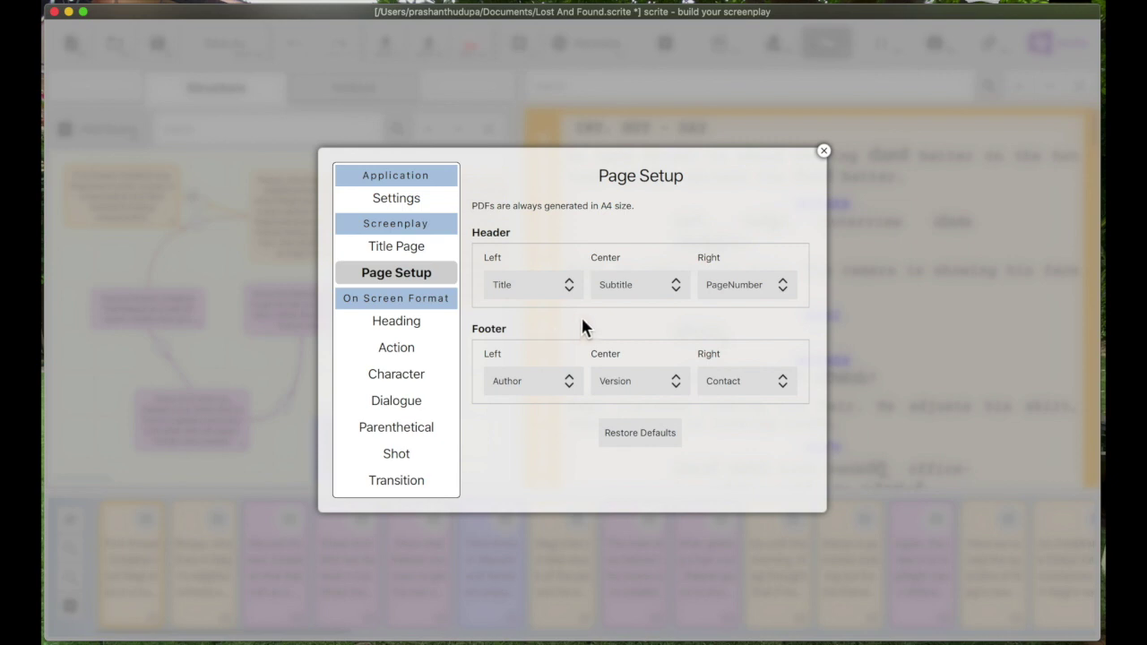
left_click(624, 286)
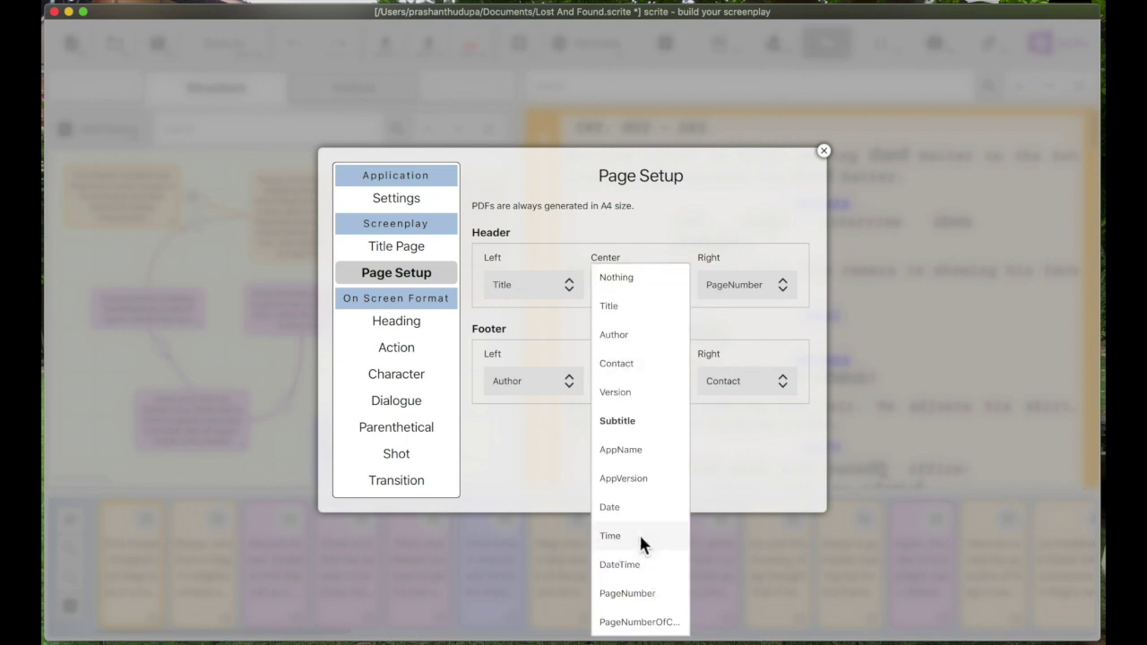
left_click(631, 562)
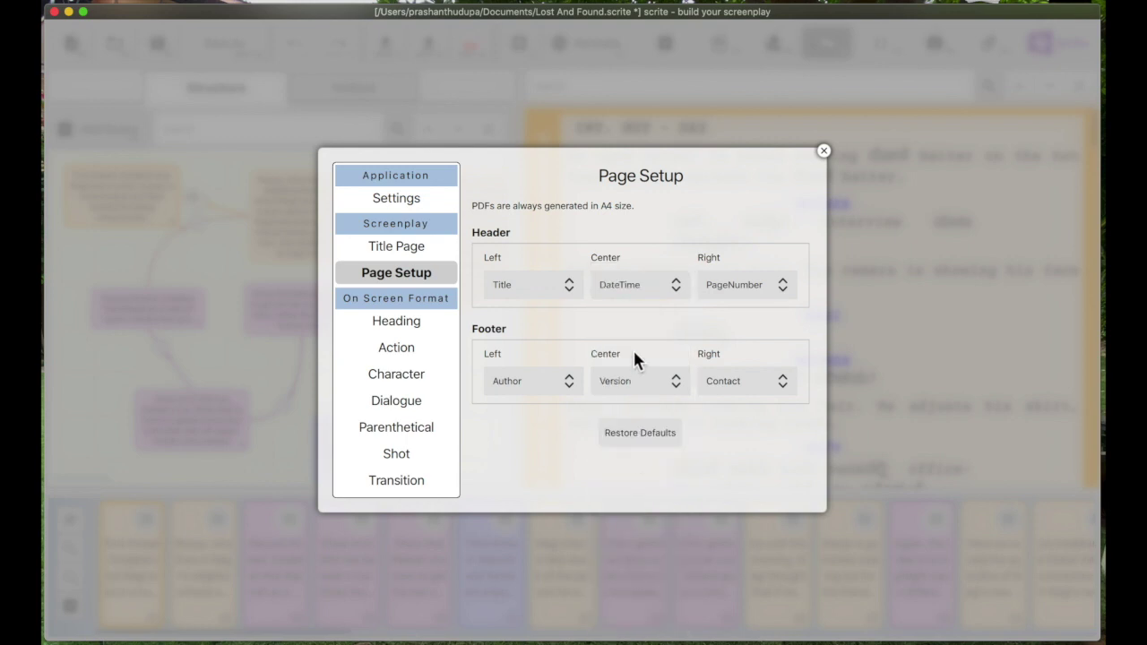
- Review the on-screen format settings for Heading, Action, Character, Dialogue, Parenthetical, Shot and Transition, returning to Heading
left_click(419, 327)
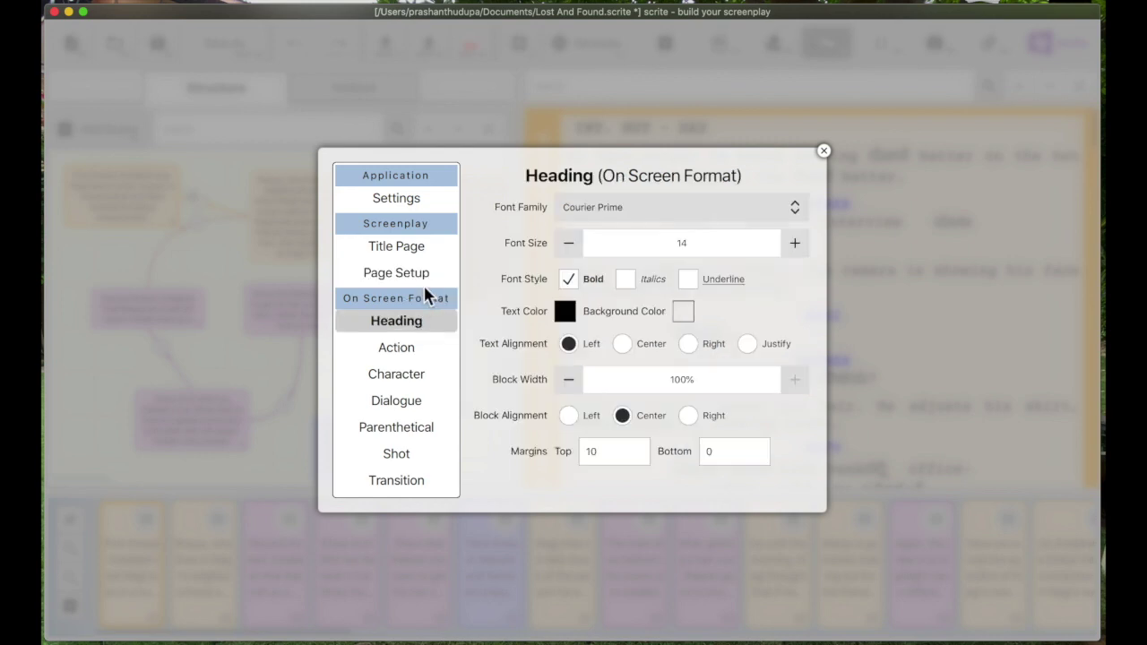
scroll(424, 352, "down", 3)
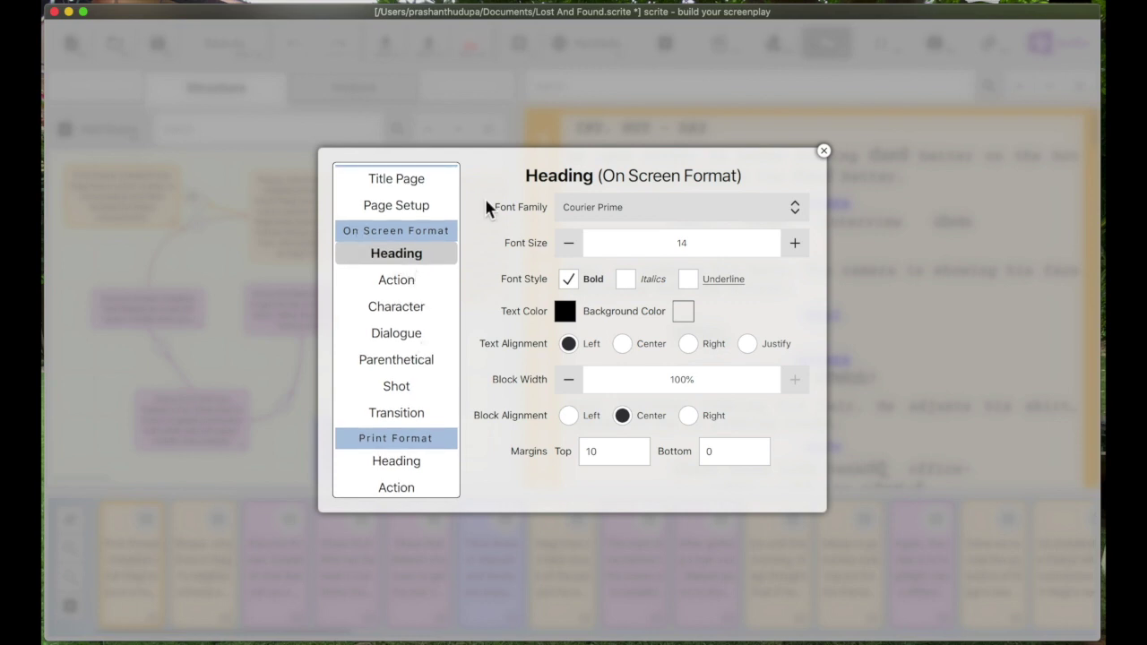
left_click(423, 279)
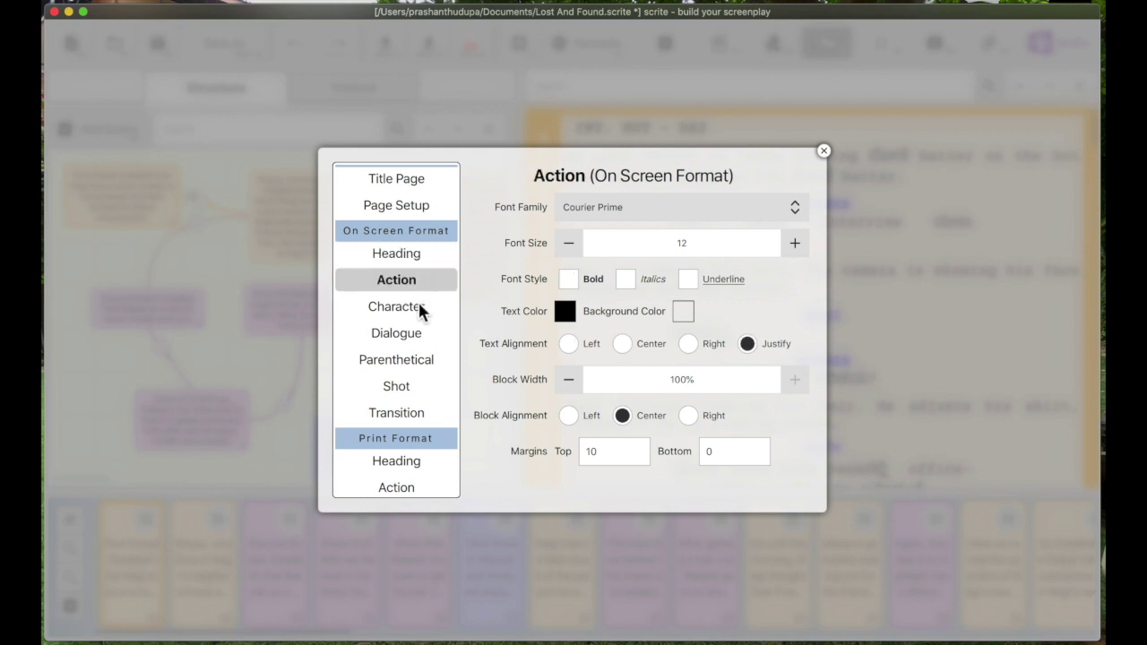
left_click(422, 312)
left_click(418, 328)
left_click(420, 361)
left_click(415, 388)
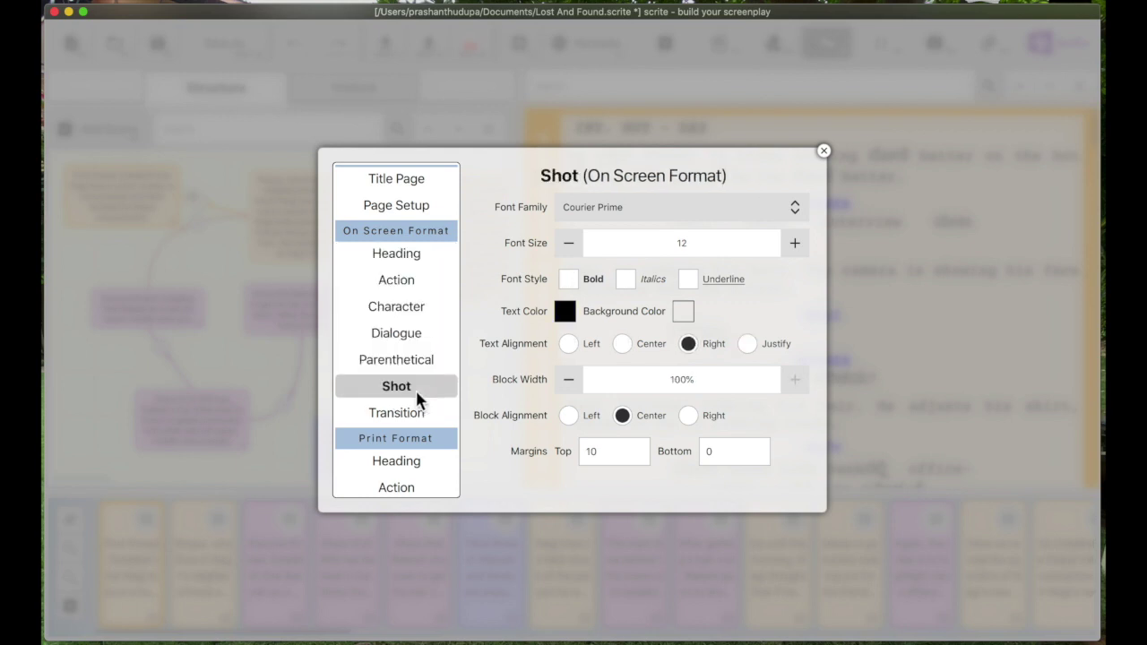
left_click(417, 417)
left_click(417, 257)
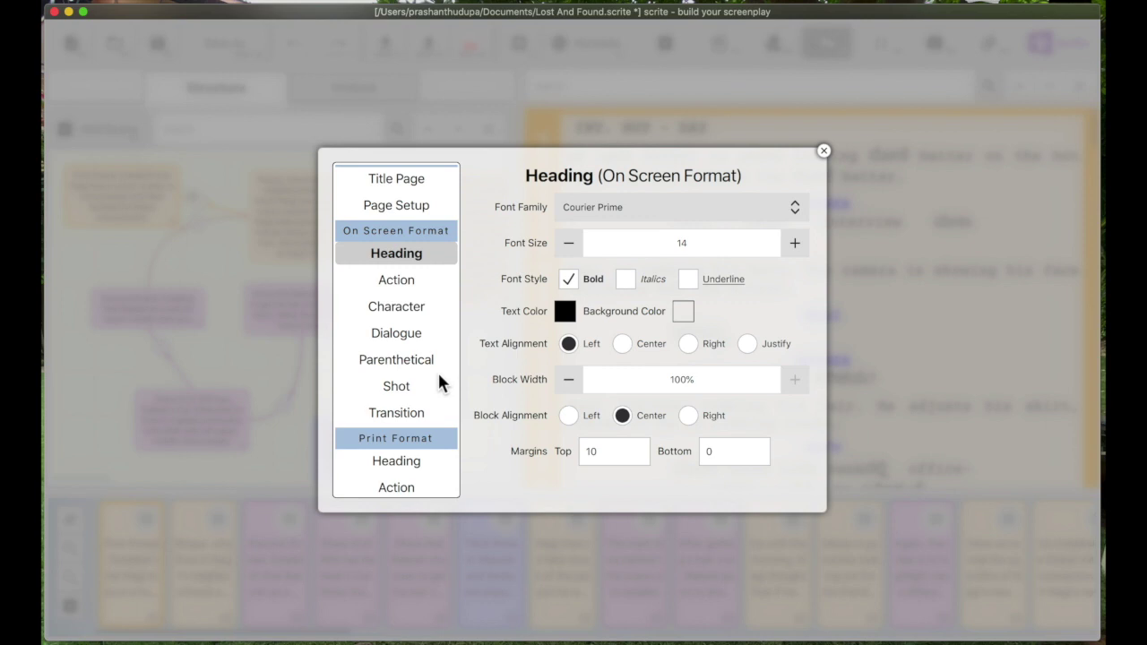
scroll(437, 371, "up", 1)
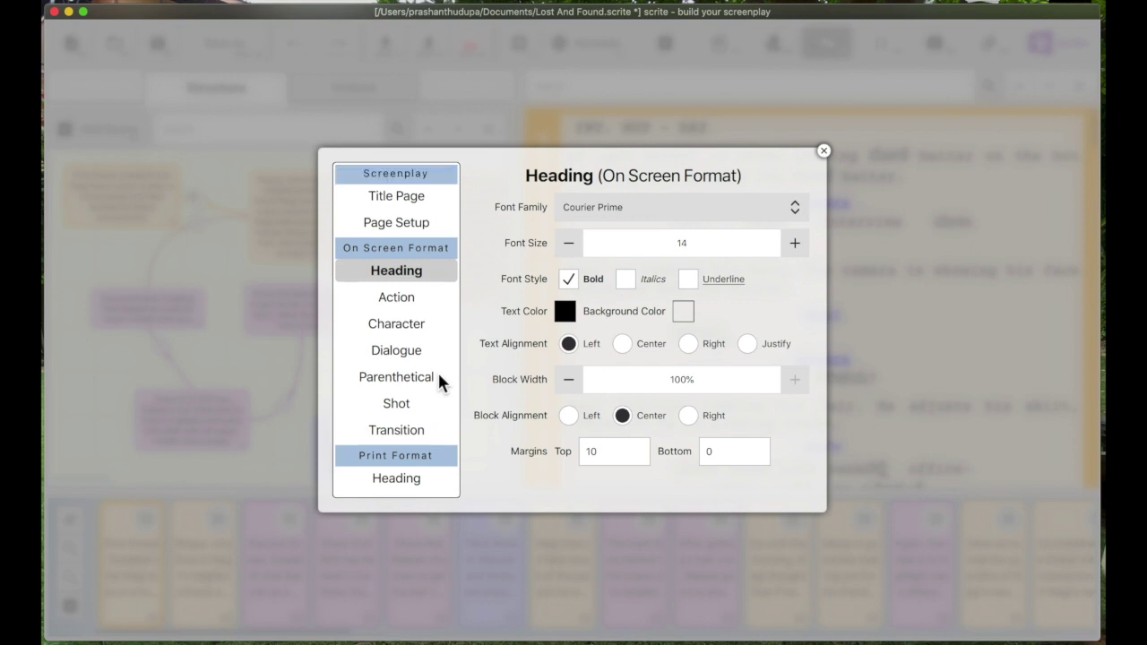
- Set the text color of the Character print format to pink
scroll(439, 377, "down", 5)
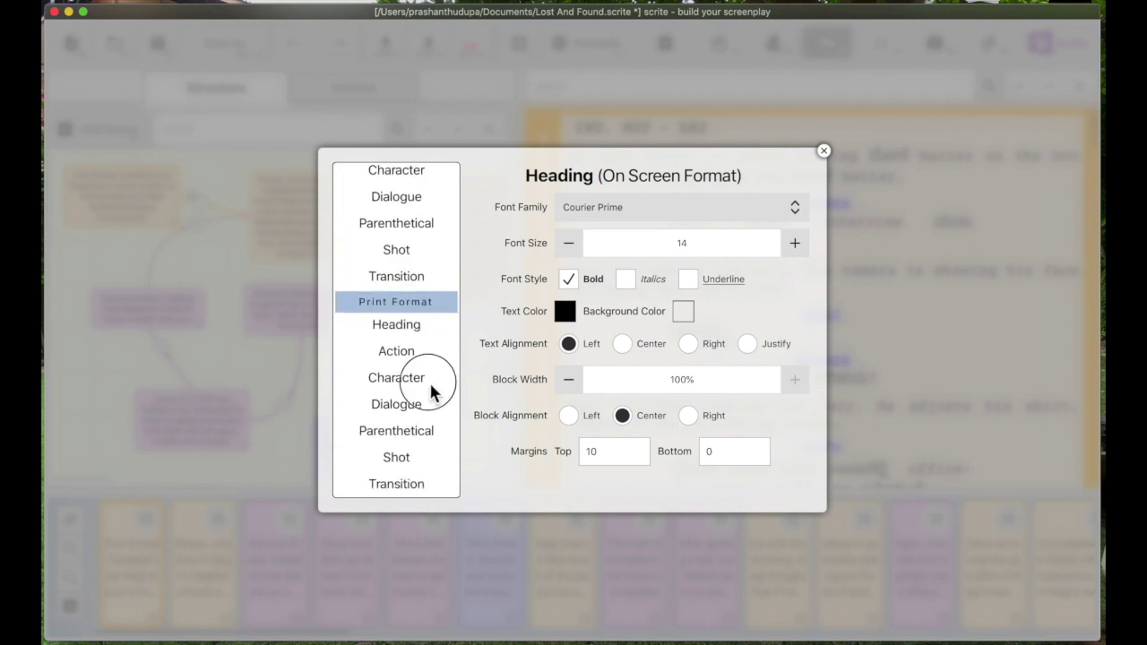
left_click(434, 387)
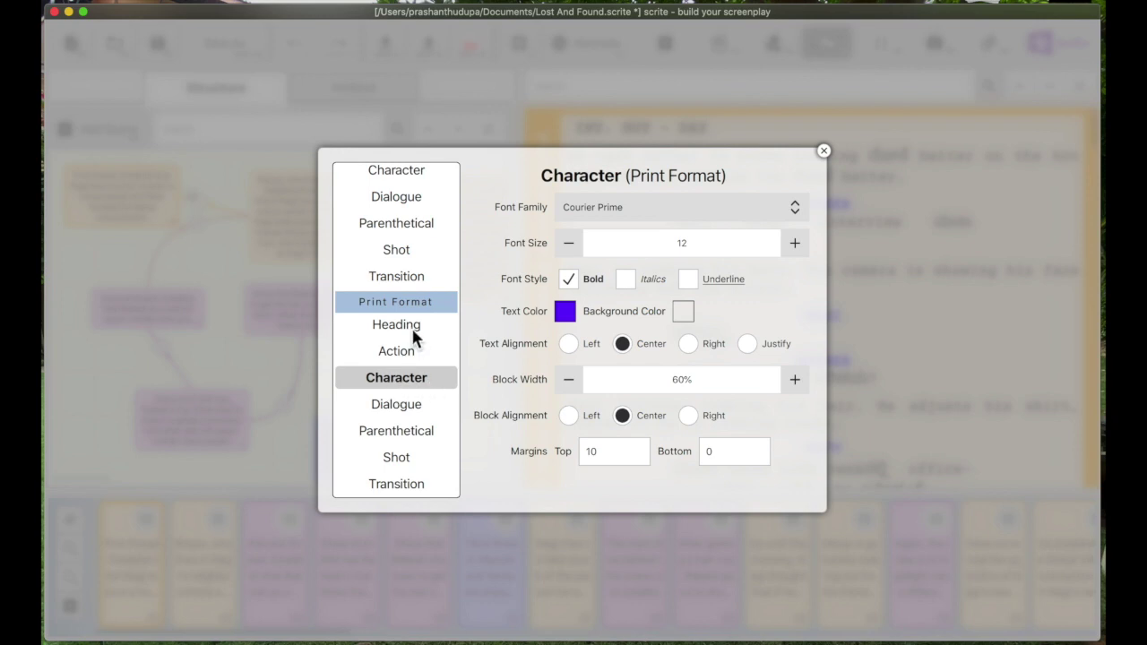
scroll(426, 417, "down", 1)
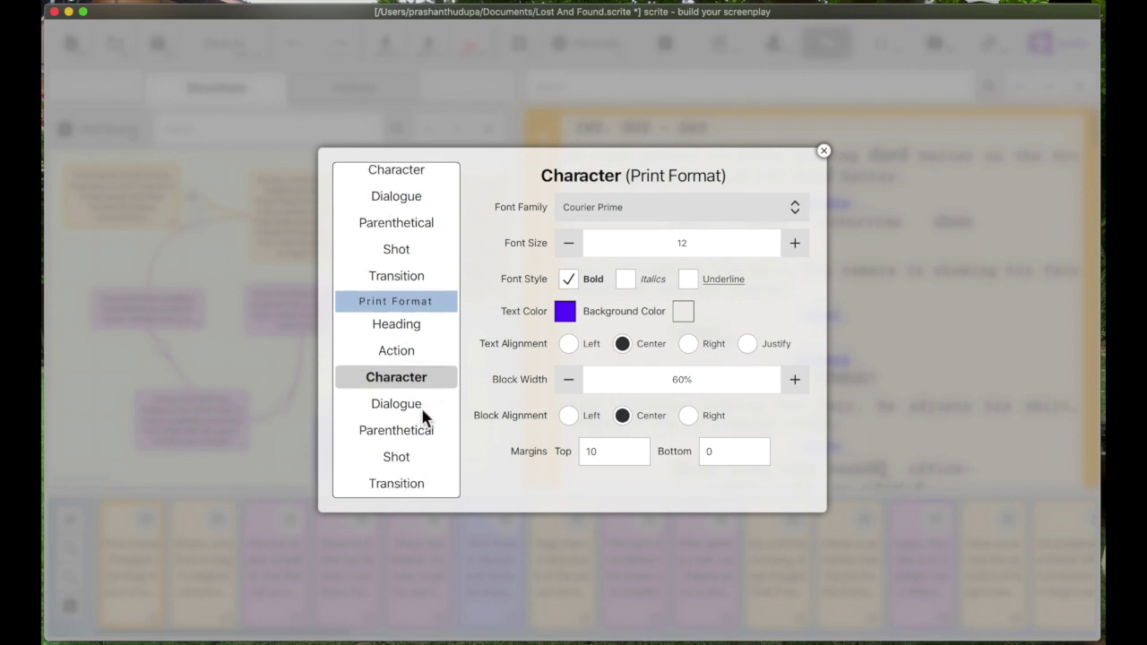
left_click(567, 312)
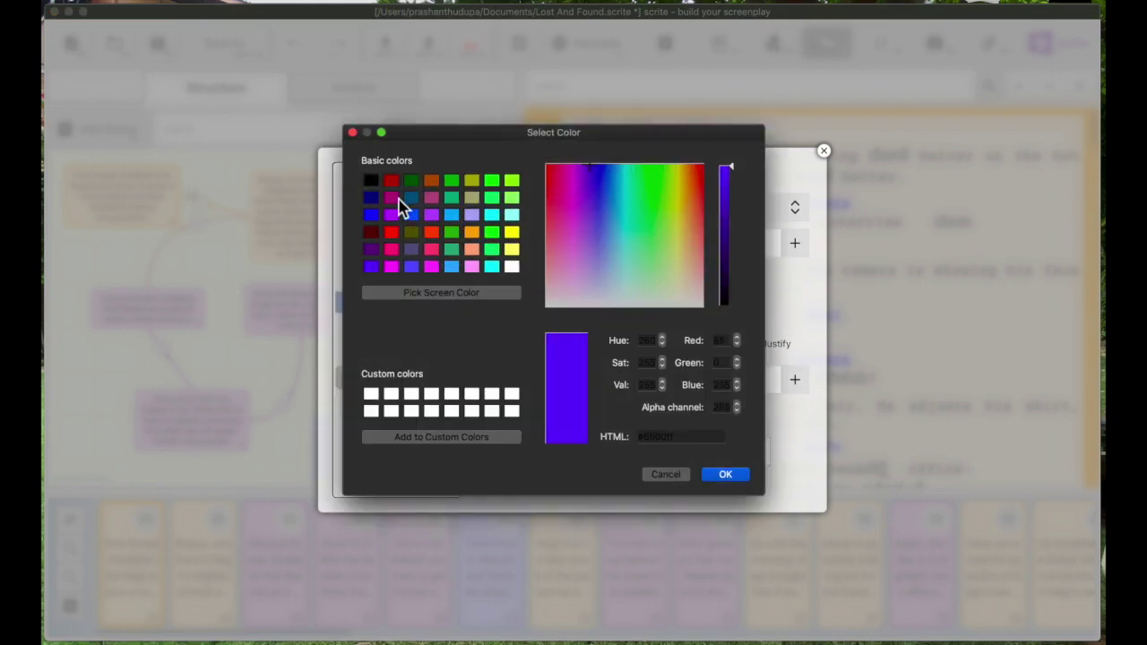
left_click(395, 252)
left_click(726, 475)
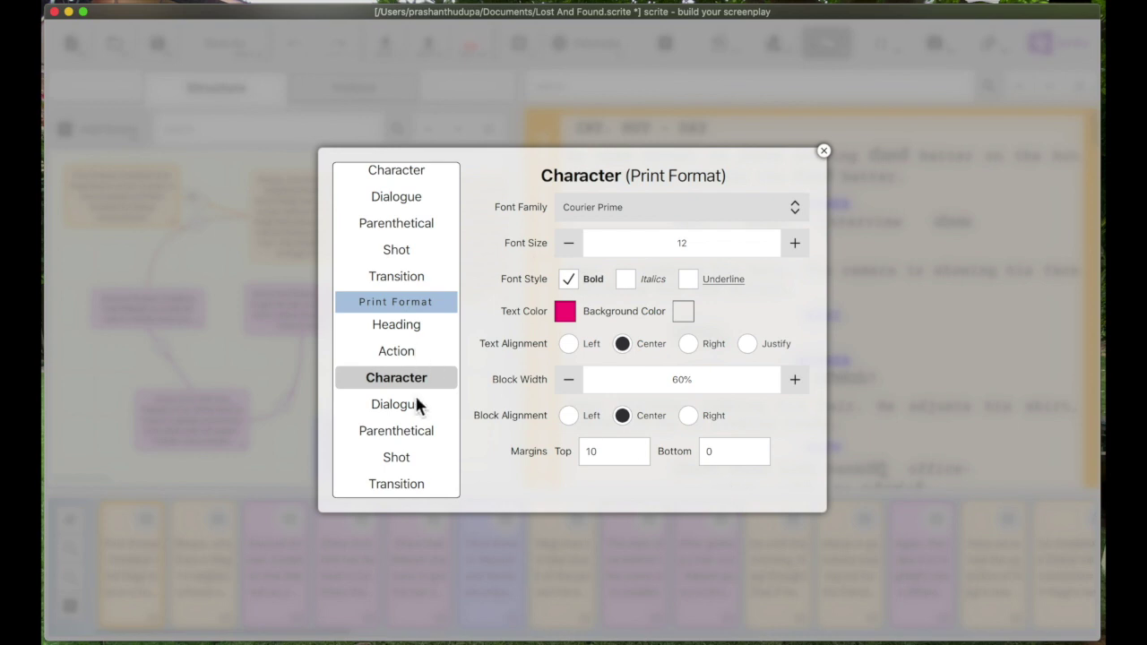
- Change the Character print format's text color to red
left_click(564, 311)
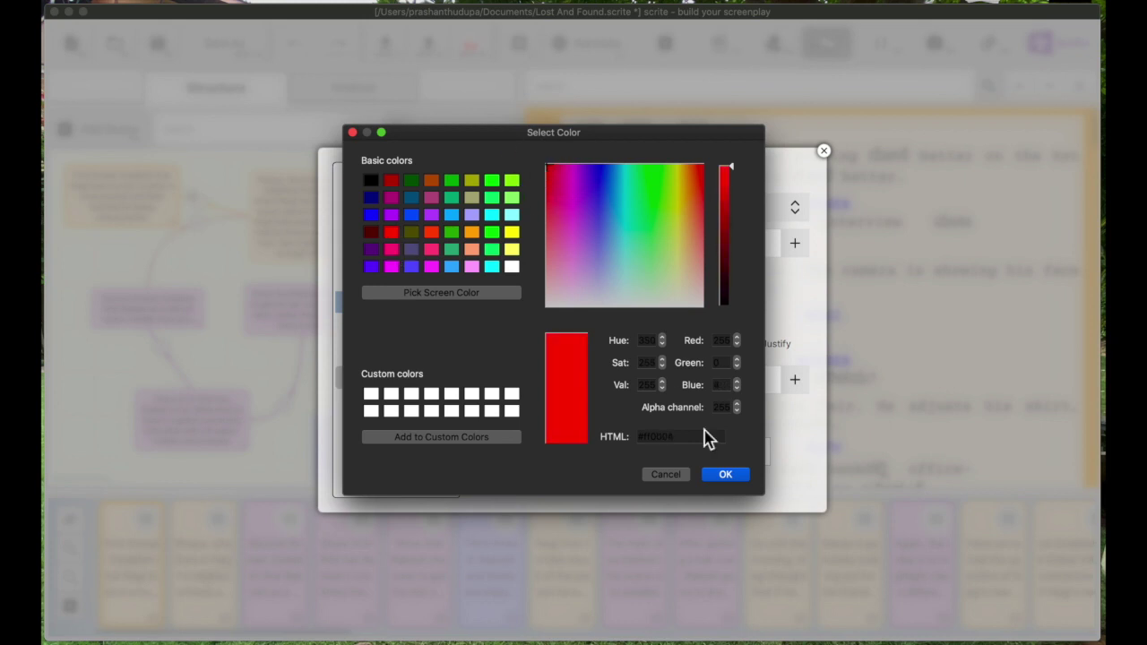
left_click(726, 476)
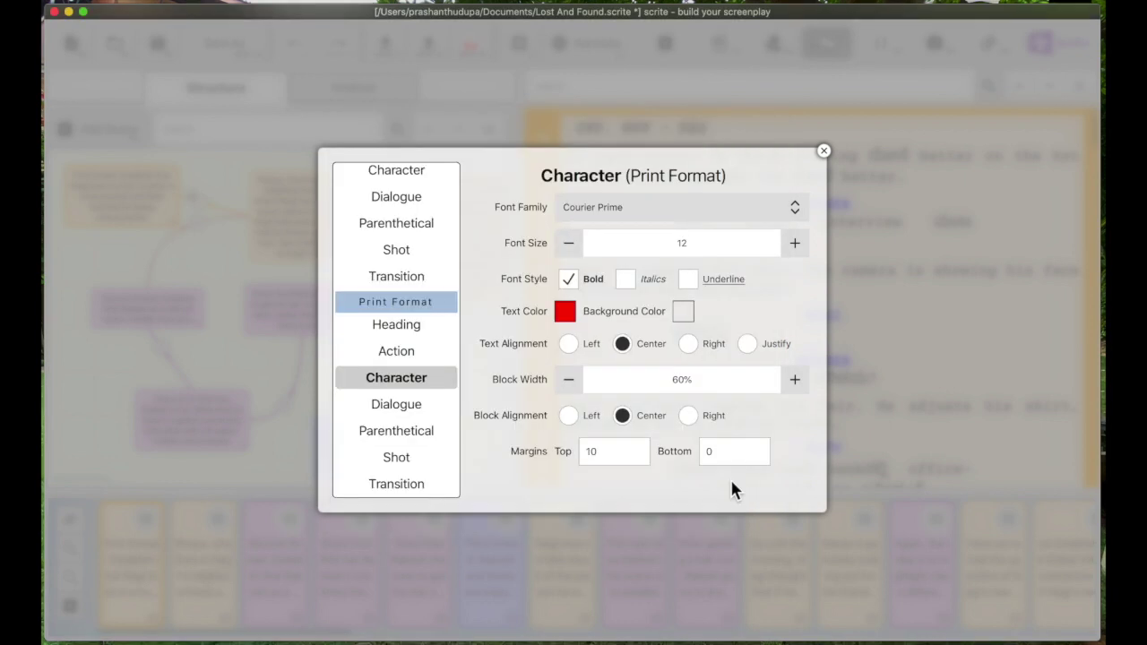
- Set the text color of the Dialogue print format to blue-violet and close the format settings
left_click(434, 404)
left_click(567, 311)
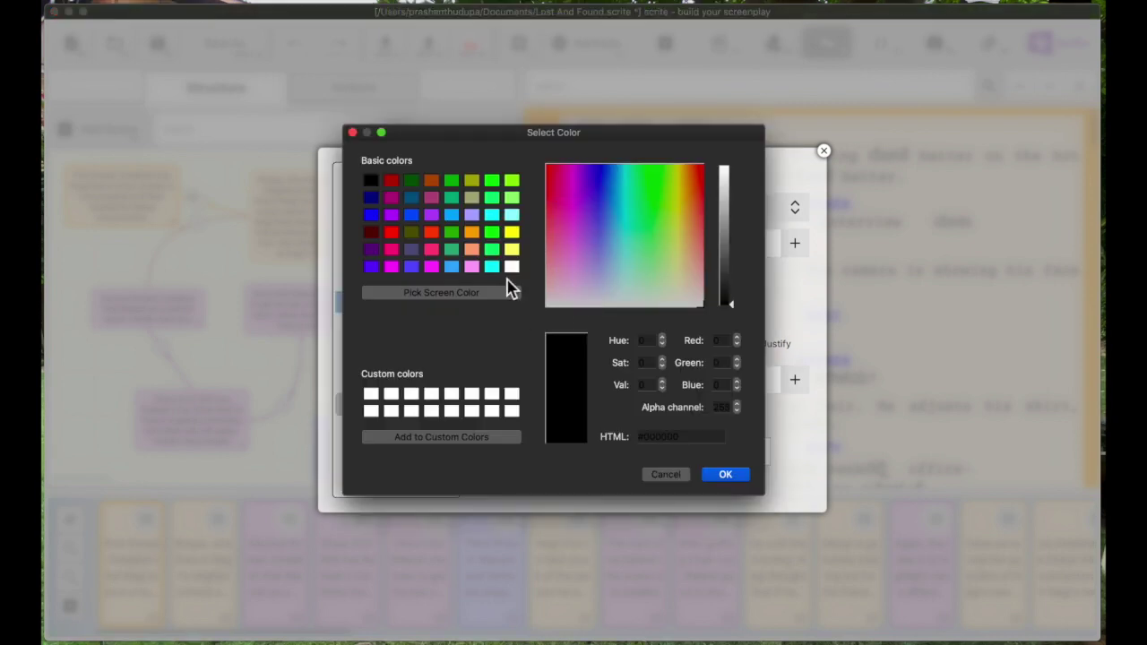
left_click(411, 267)
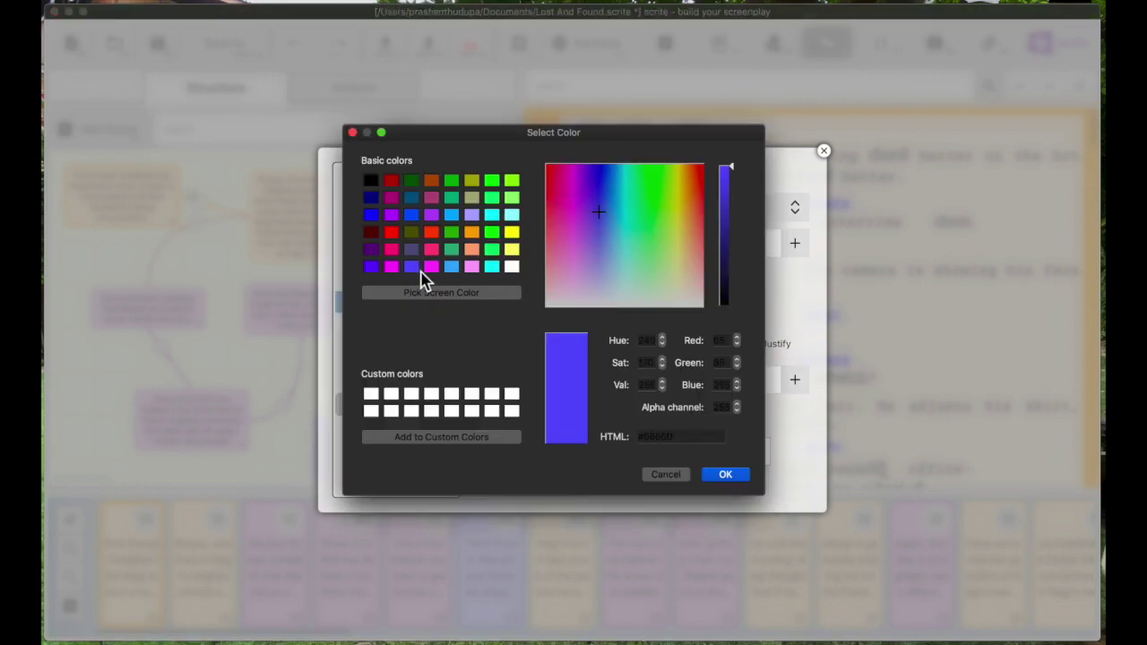
left_click(729, 472)
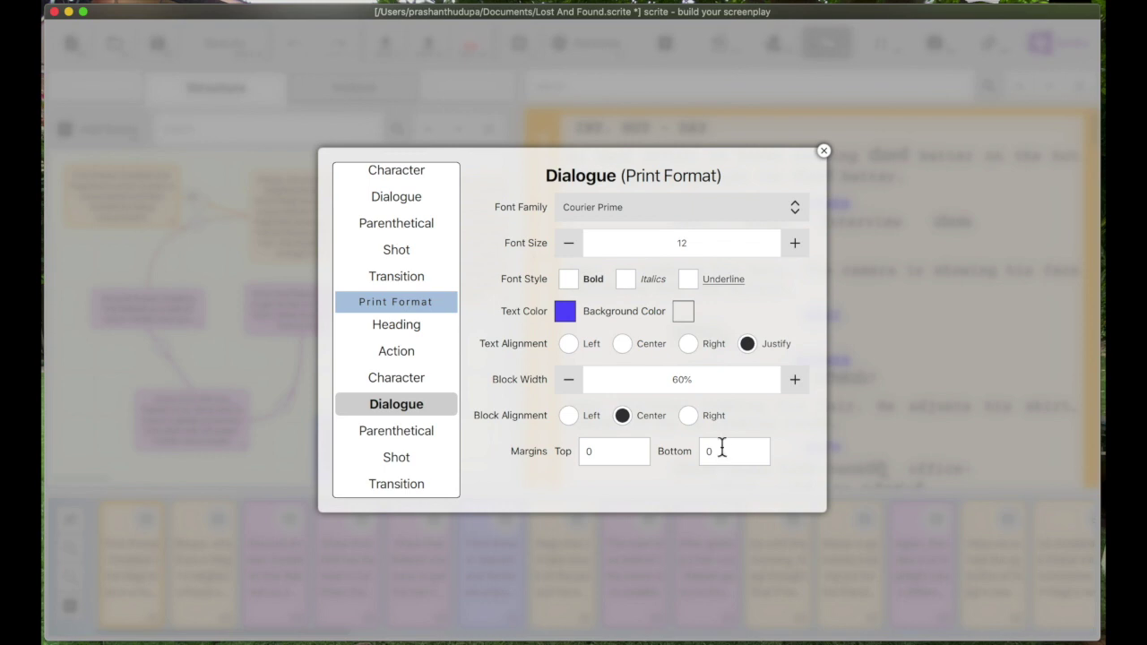
left_click(824, 151)
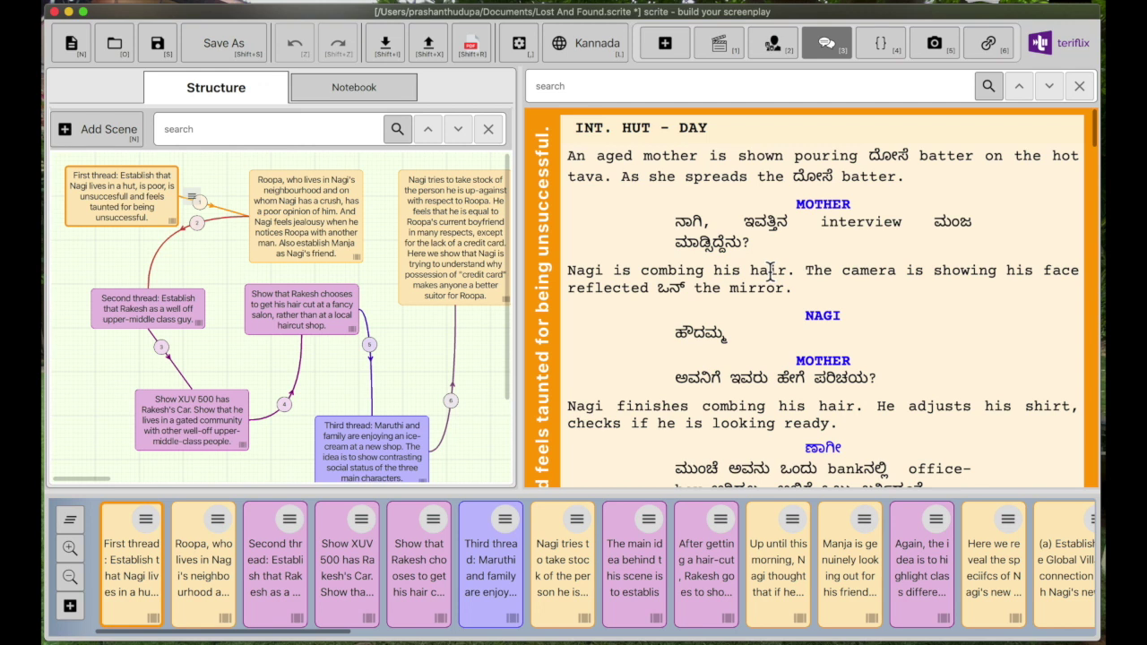
- Export the screenplay as Adobe PDF to the Documents folder, replacing the existing Lost And Found.pdf
left_click(426, 44)
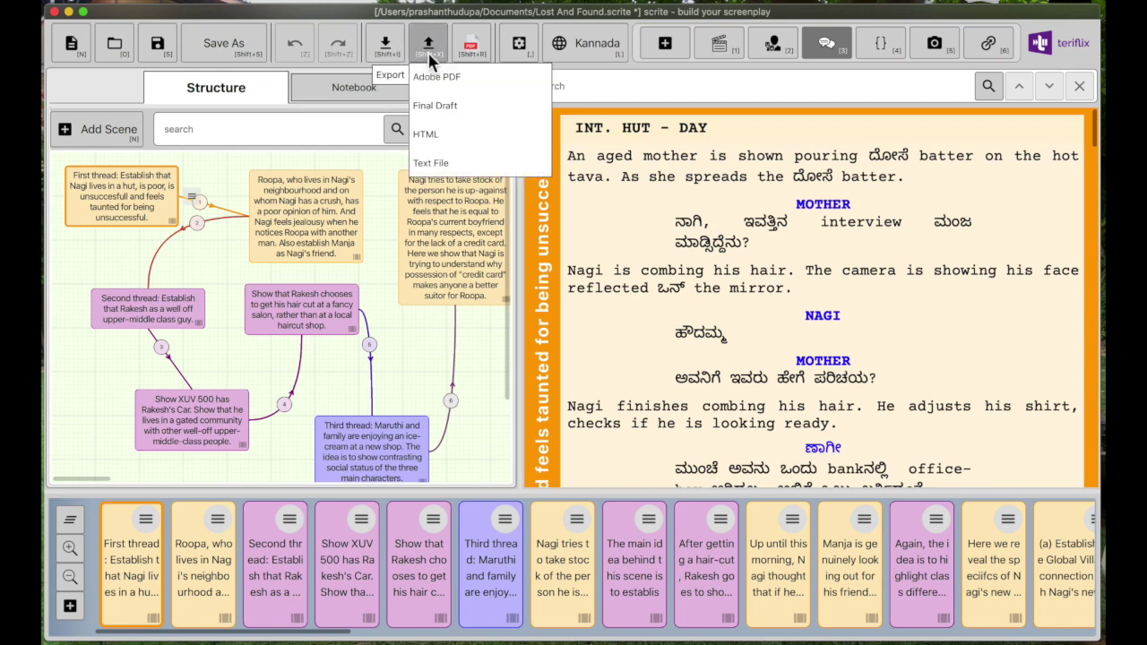
left_click(436, 78)
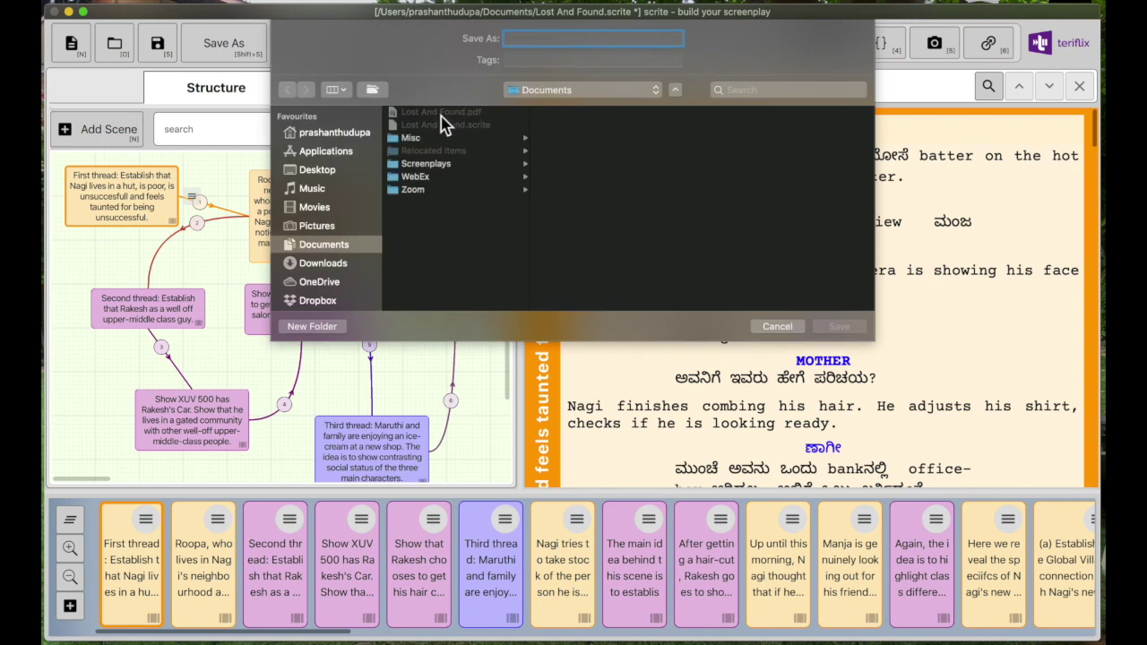
left_click(849, 328)
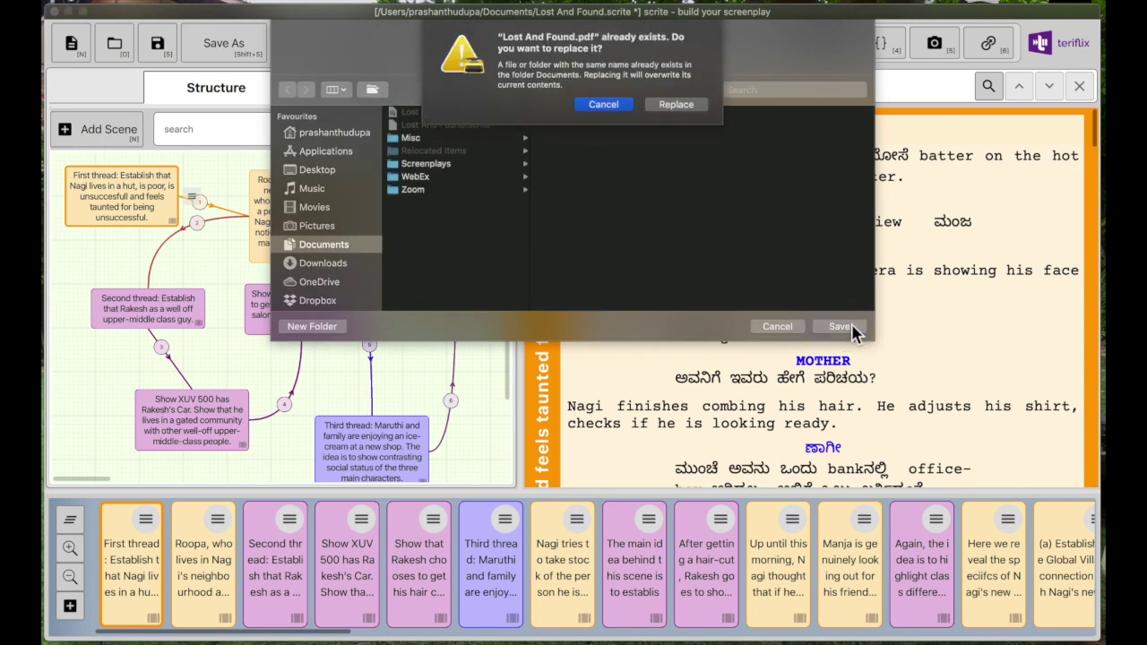
left_click(677, 104)
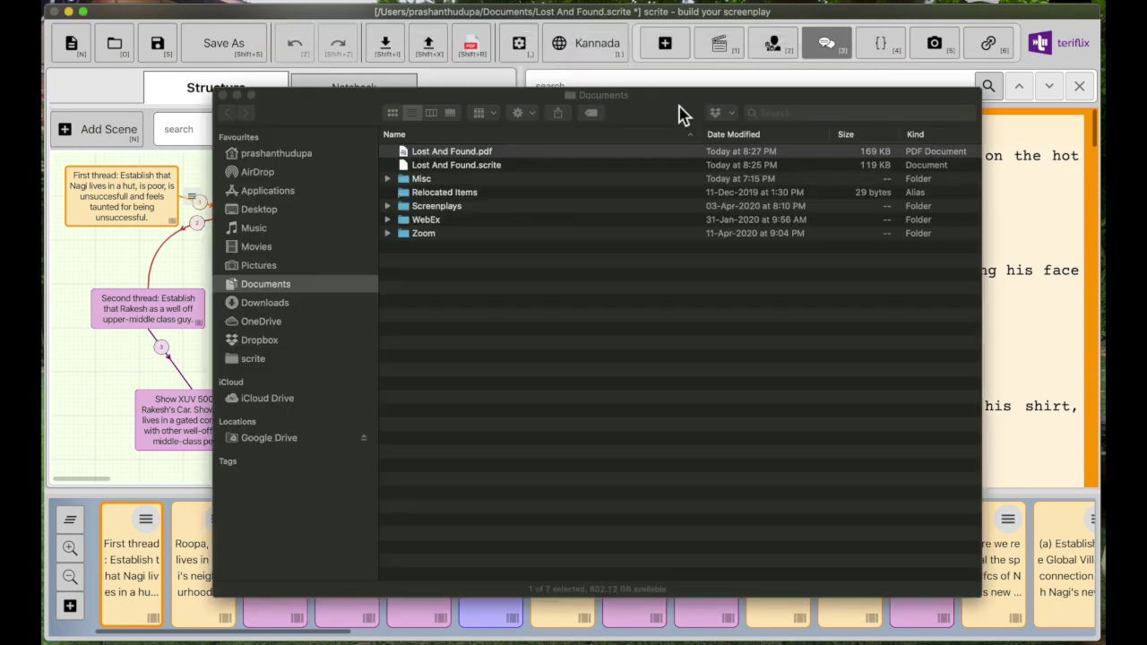
- Preview the exported Lost And Found.pdf, check its character and dialogue colors and page header date, and return to Scrite
key("space")
scroll(658, 327, "down", 15)
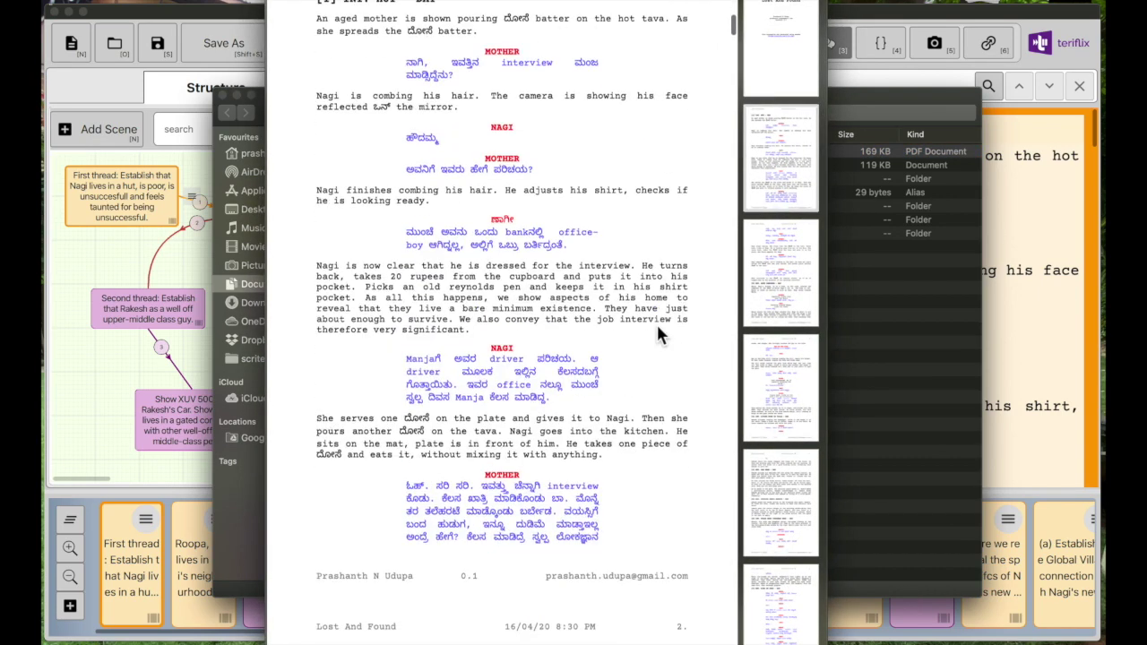
scroll(657, 325, "down", 3)
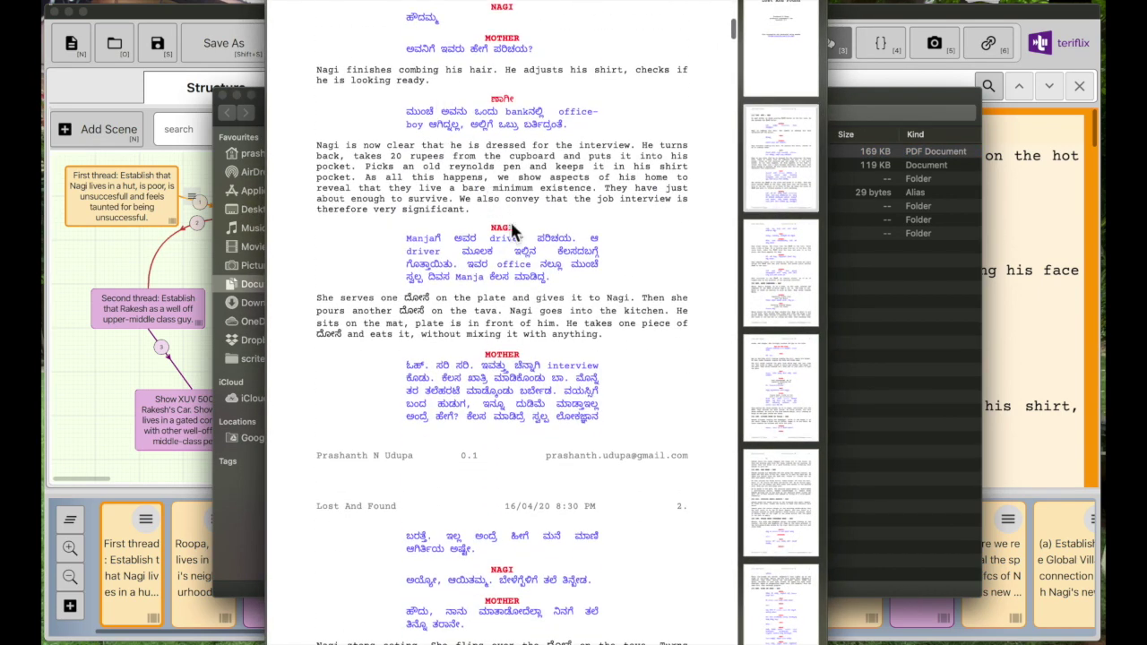
scroll(526, 277, "down", 20)
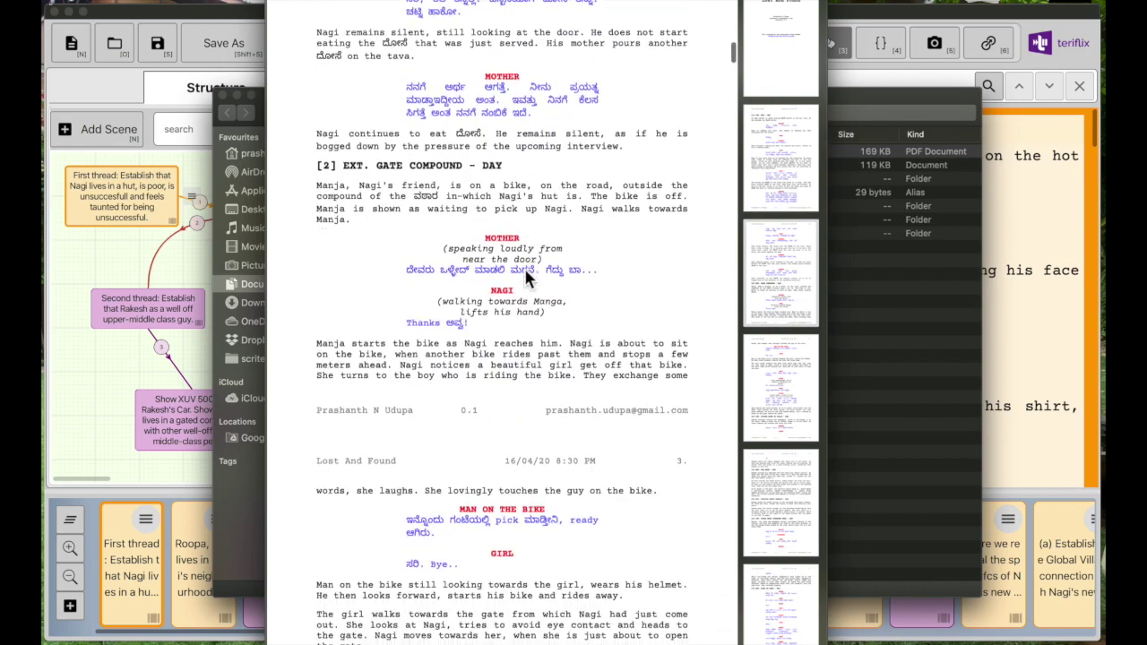
scroll(524, 268, "down", 20)
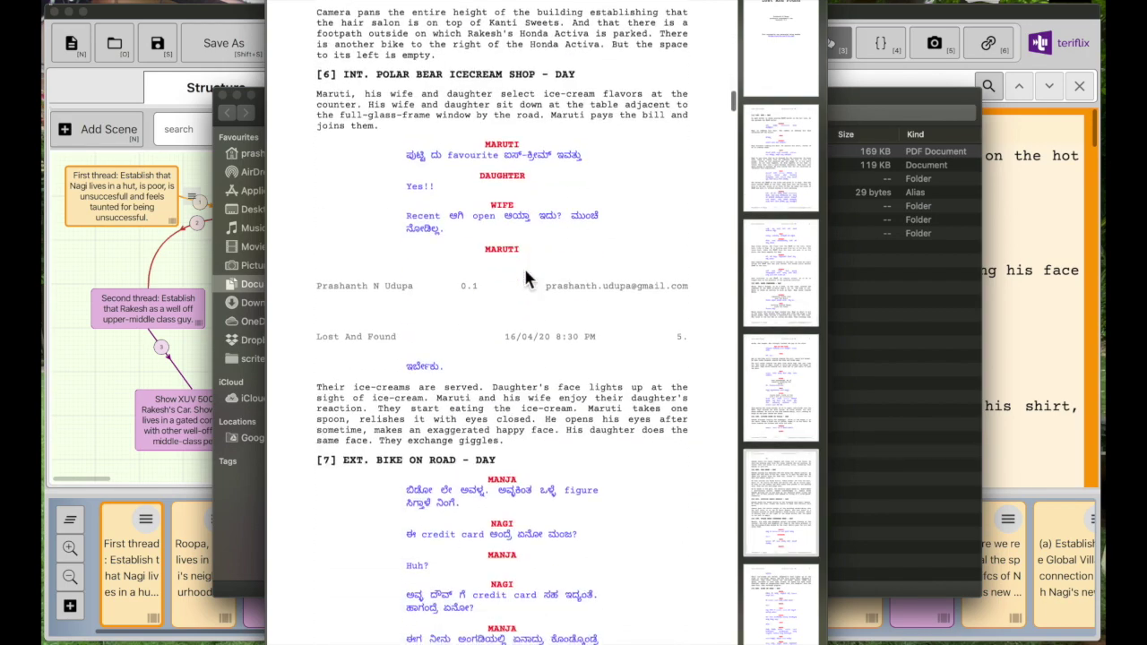
scroll(525, 276, "up", 10)
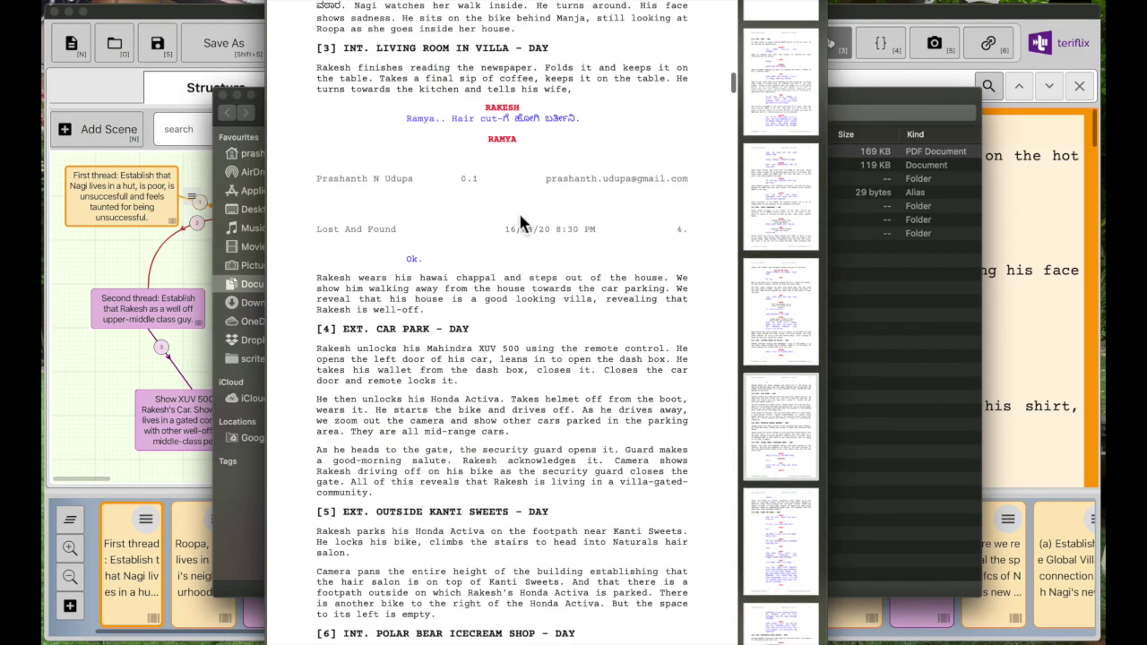
scroll(528, 230, "up", 5)
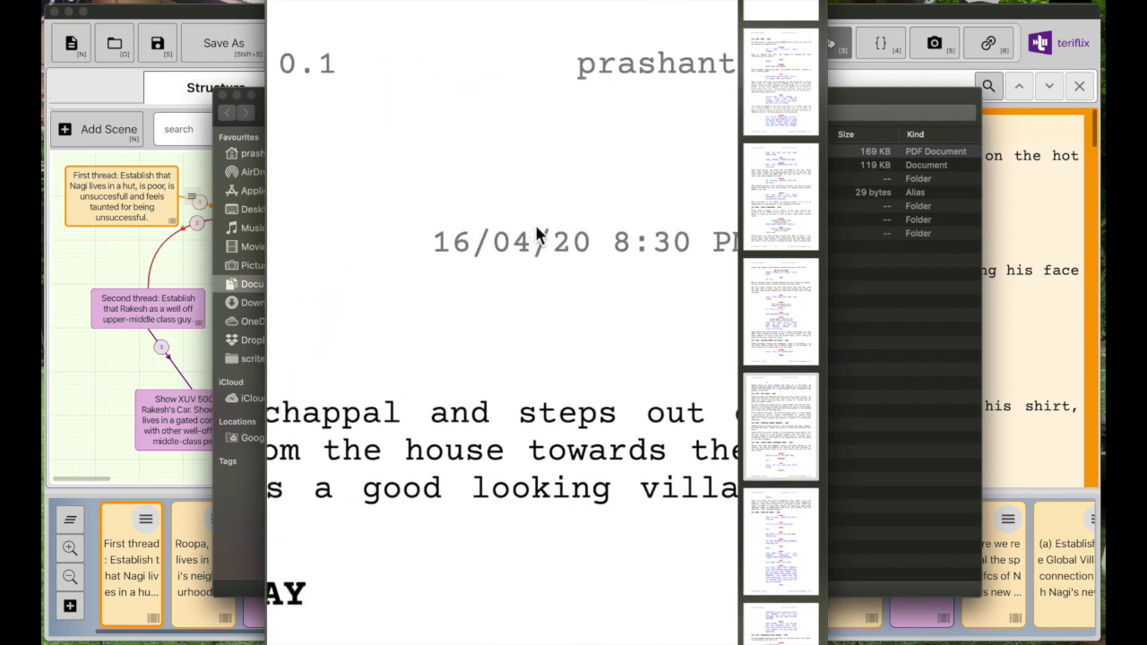
scroll(494, 311, "down", 5)
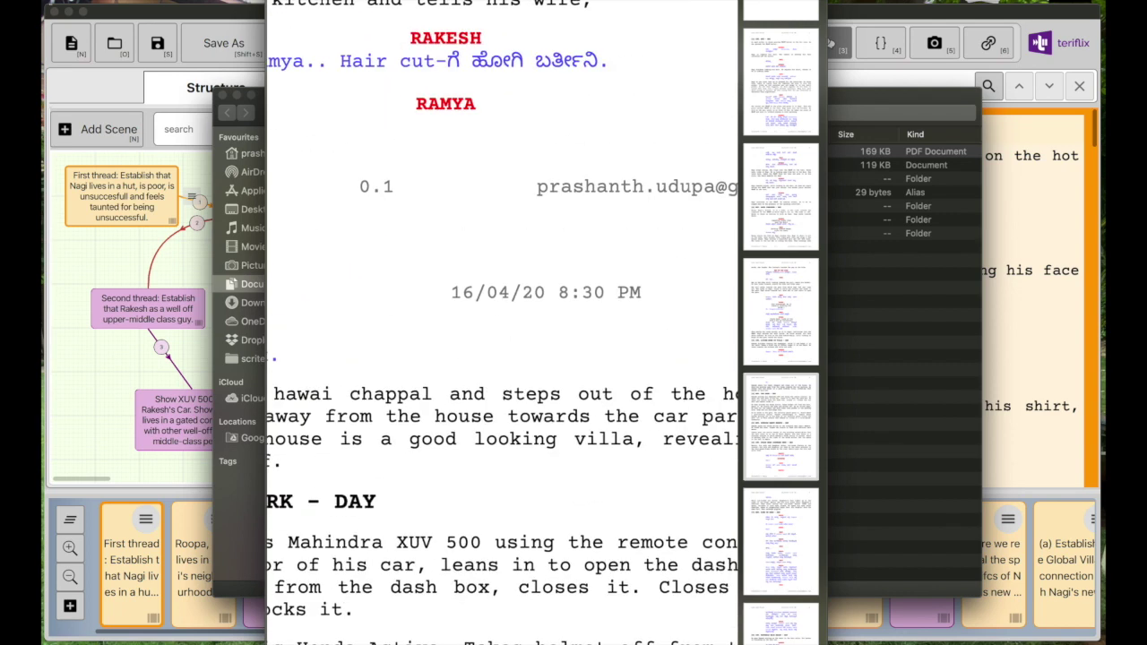
left_click(282, 5)
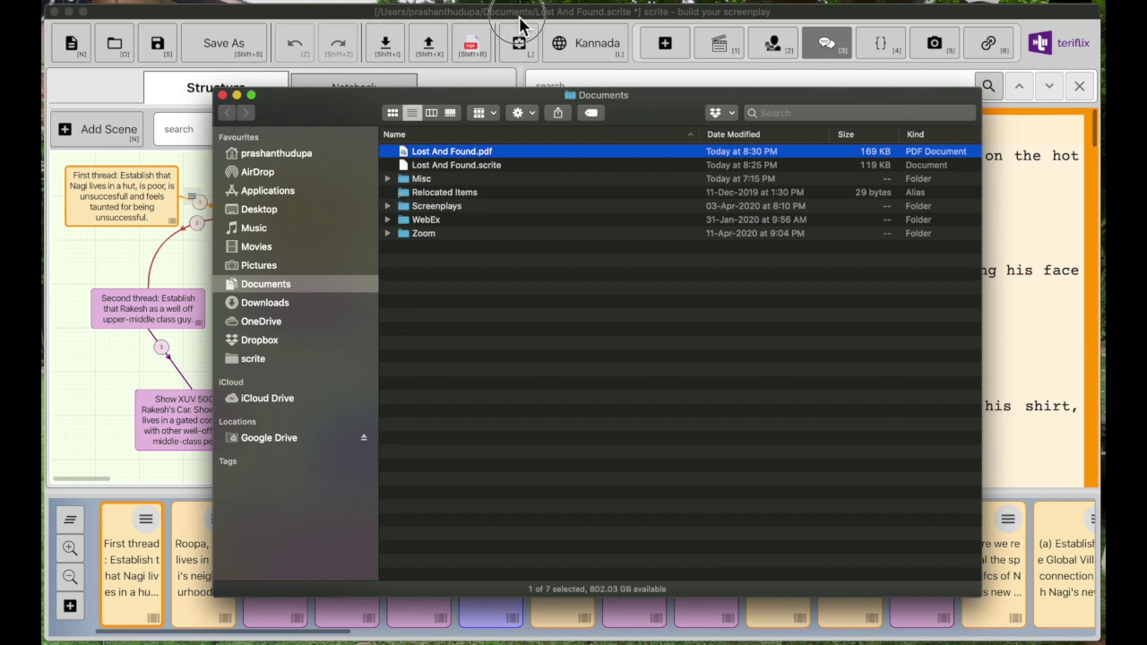
left_click(520, 25)
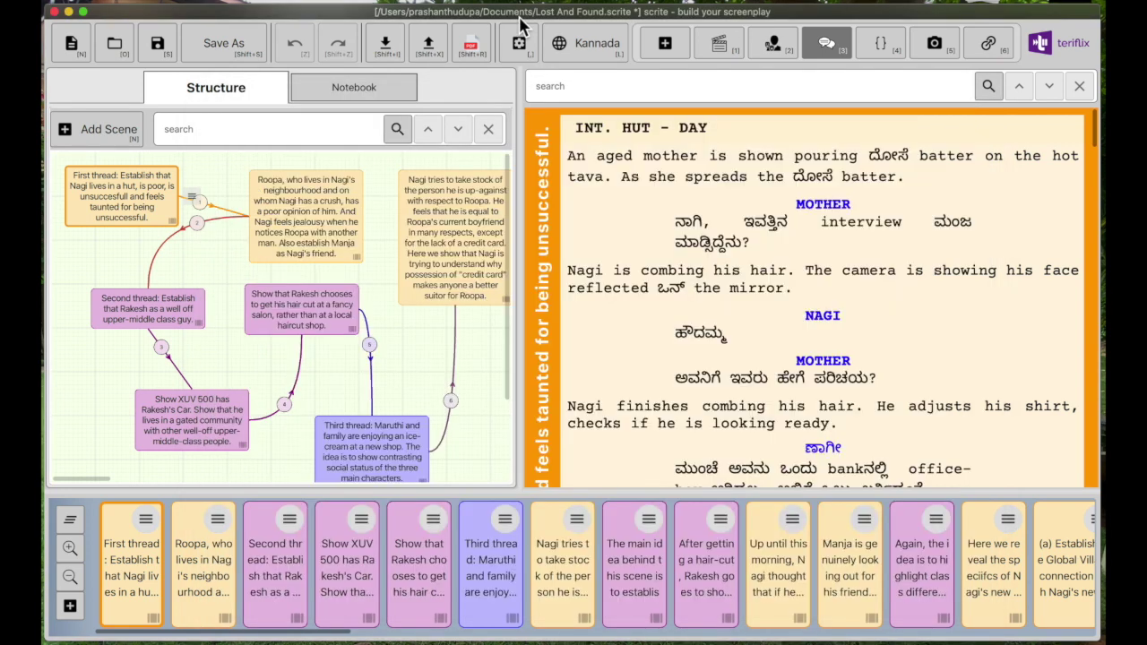
- Export the screenplay as HTML to the Documents folder under the name Lost And Found.html
left_click(438, 51)
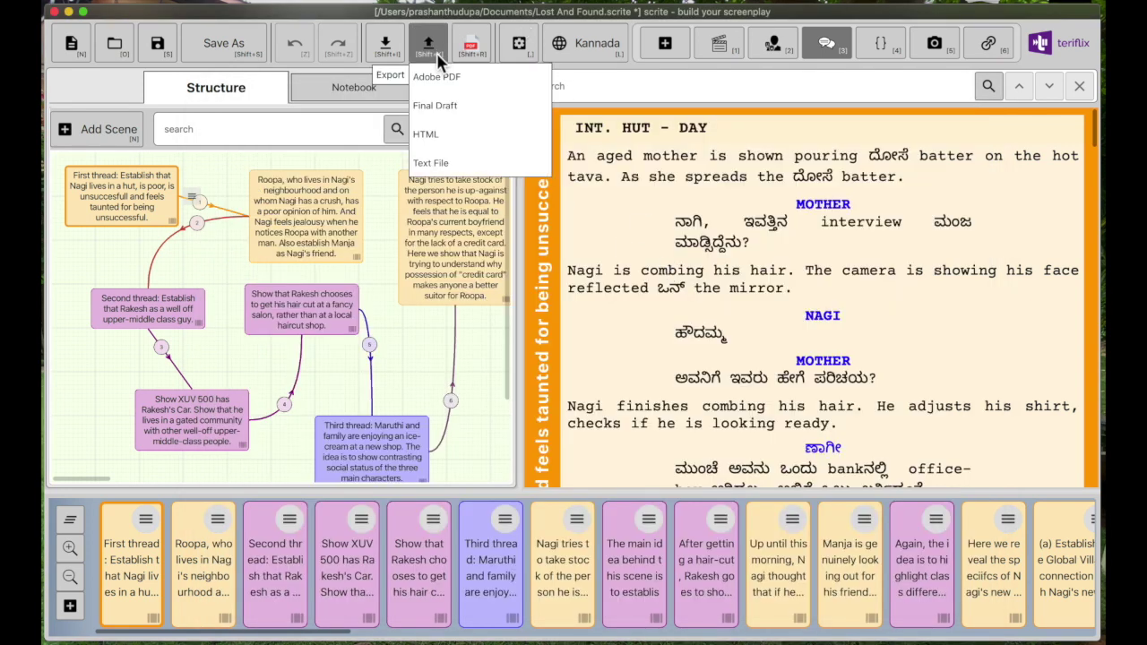
left_click(448, 132)
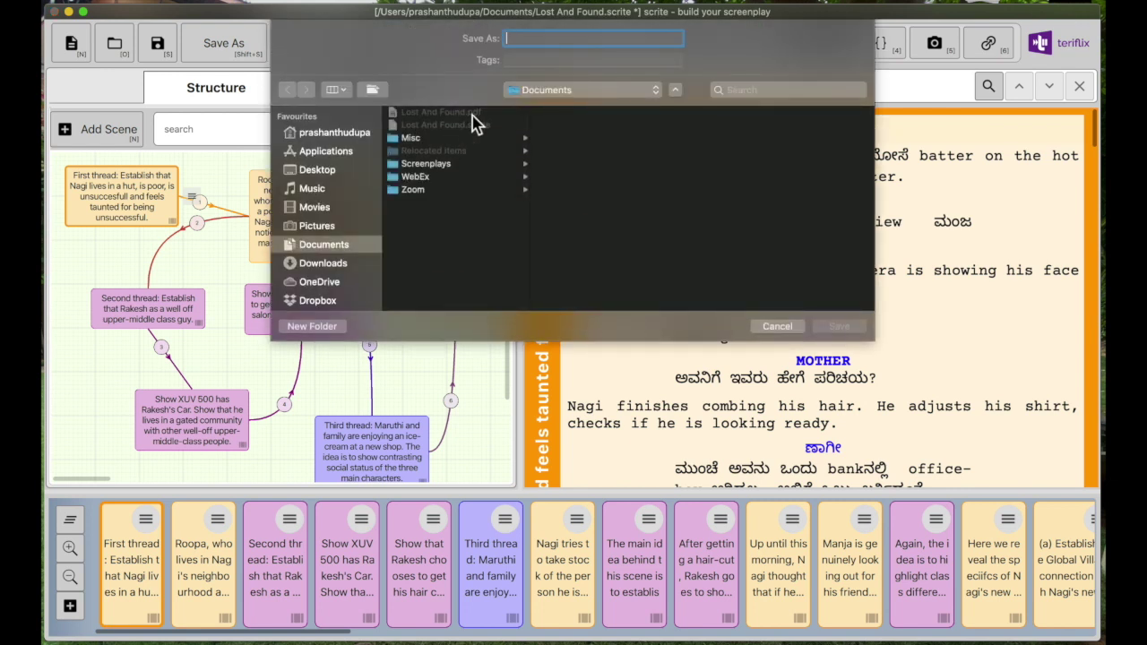
left_click(838, 327)
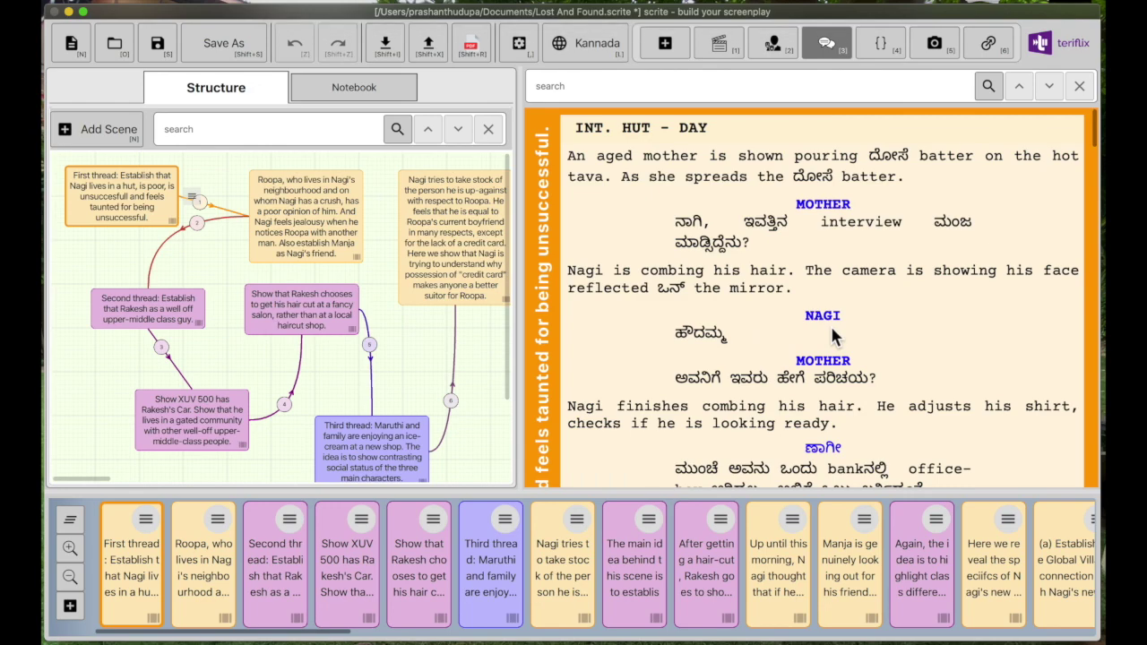
- Preview the exported HTML file, examine its scene colors and layout at a narrower window width, and return to Scrite
key("space")
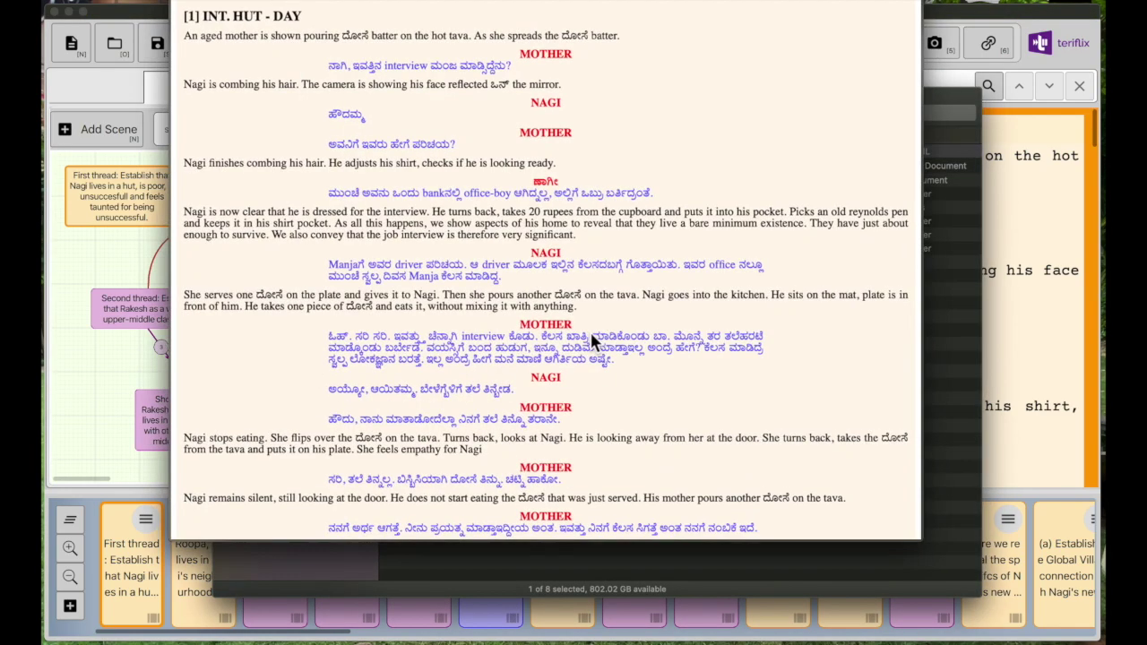
scroll(588, 339, "down", 3)
scroll(588, 341, "down", 15)
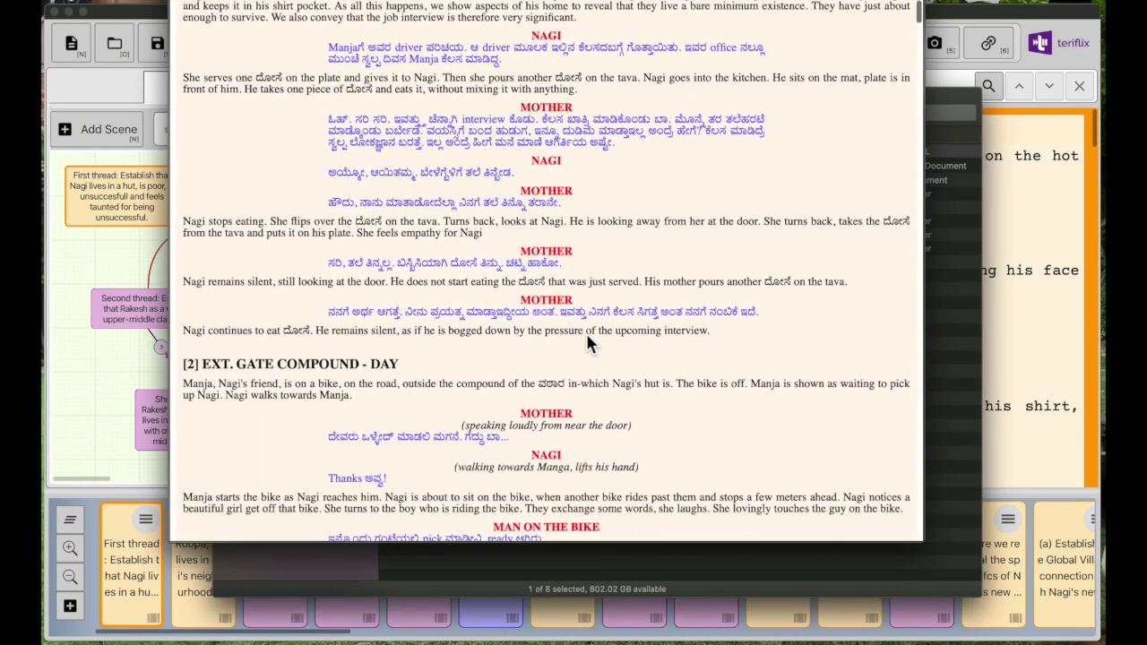
scroll(586, 333, "down", 15)
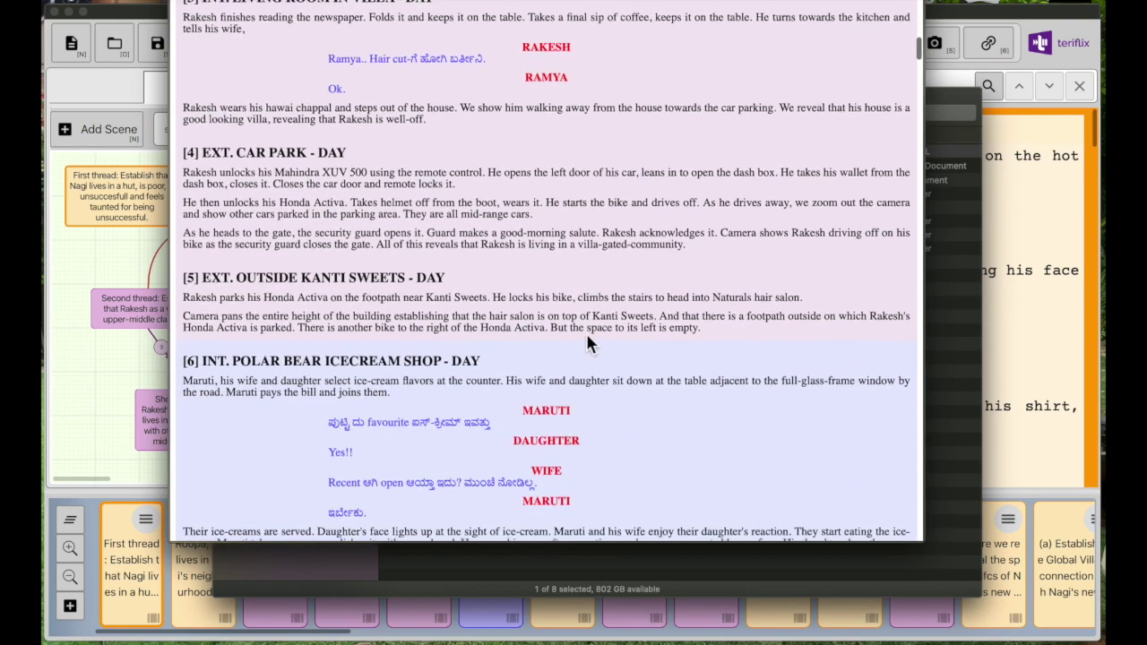
scroll(588, 337, "down", 10)
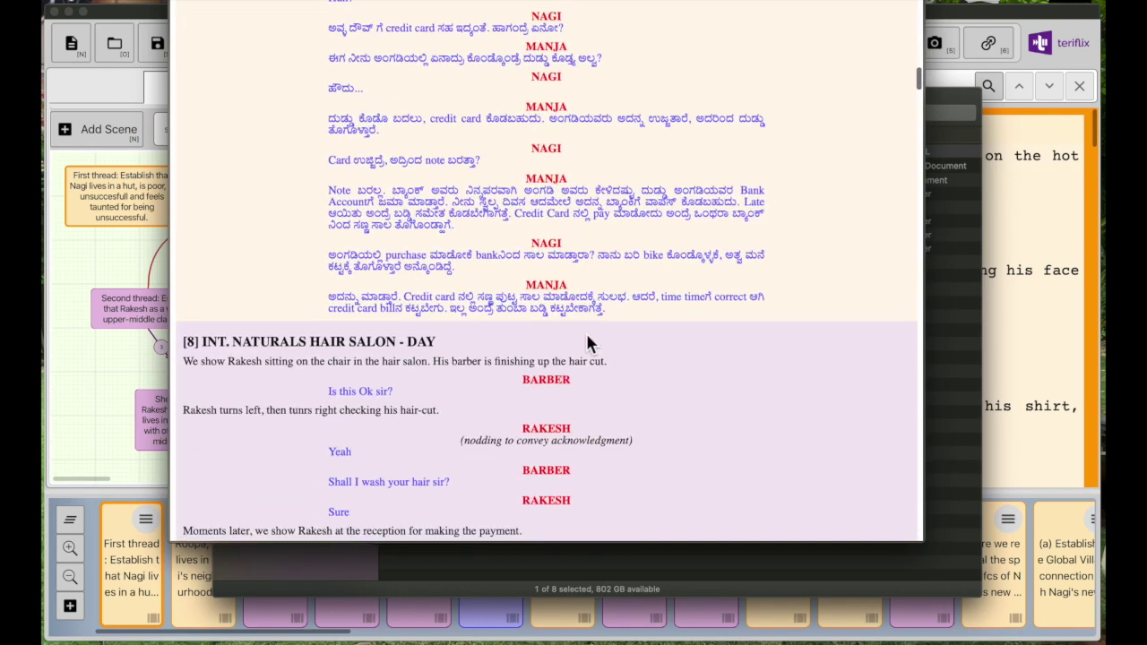
left_click_drag(924, 546, 705, 558)
scroll(617, 419, "down", 20)
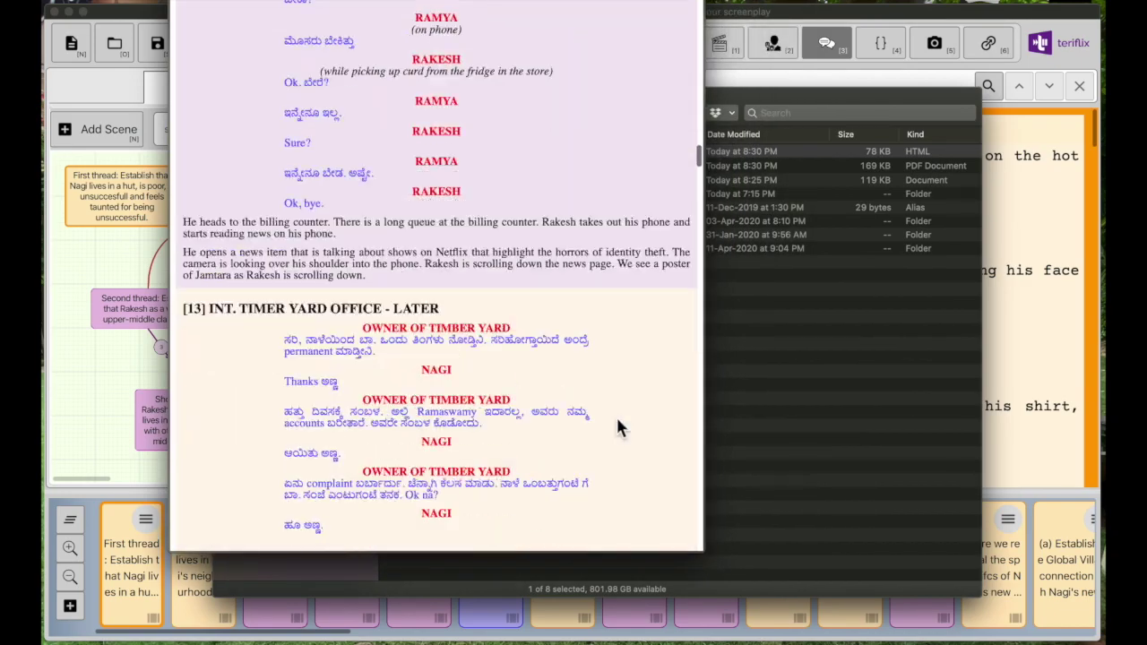
scroll(617, 421, "down", 10)
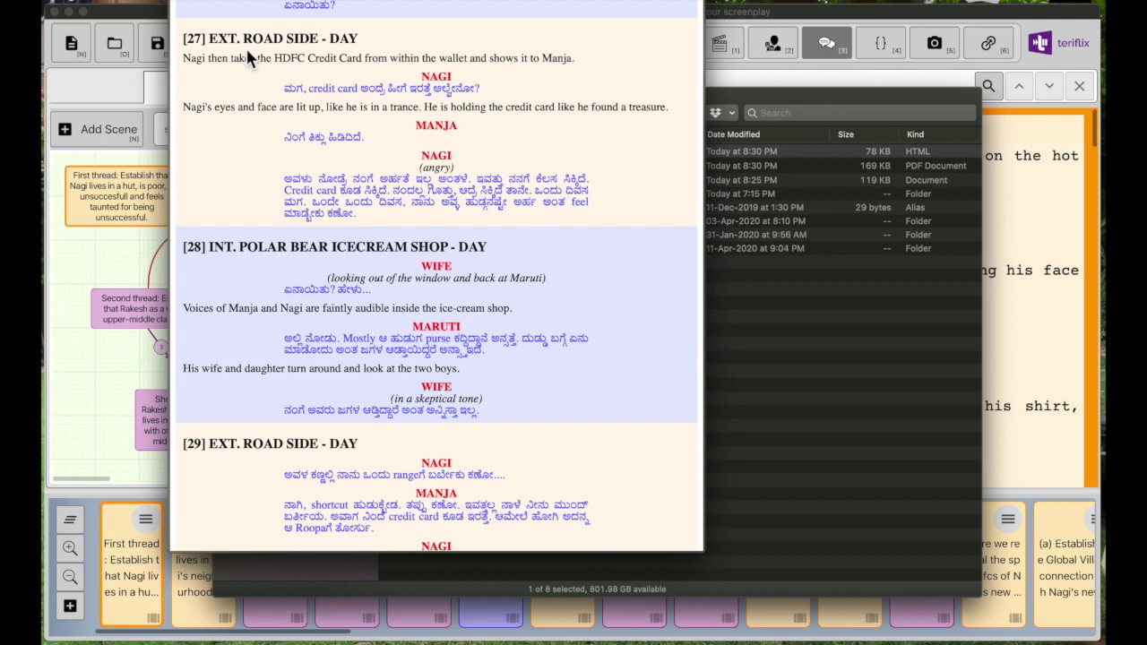
left_click_drag(192, 68, 300, 64)
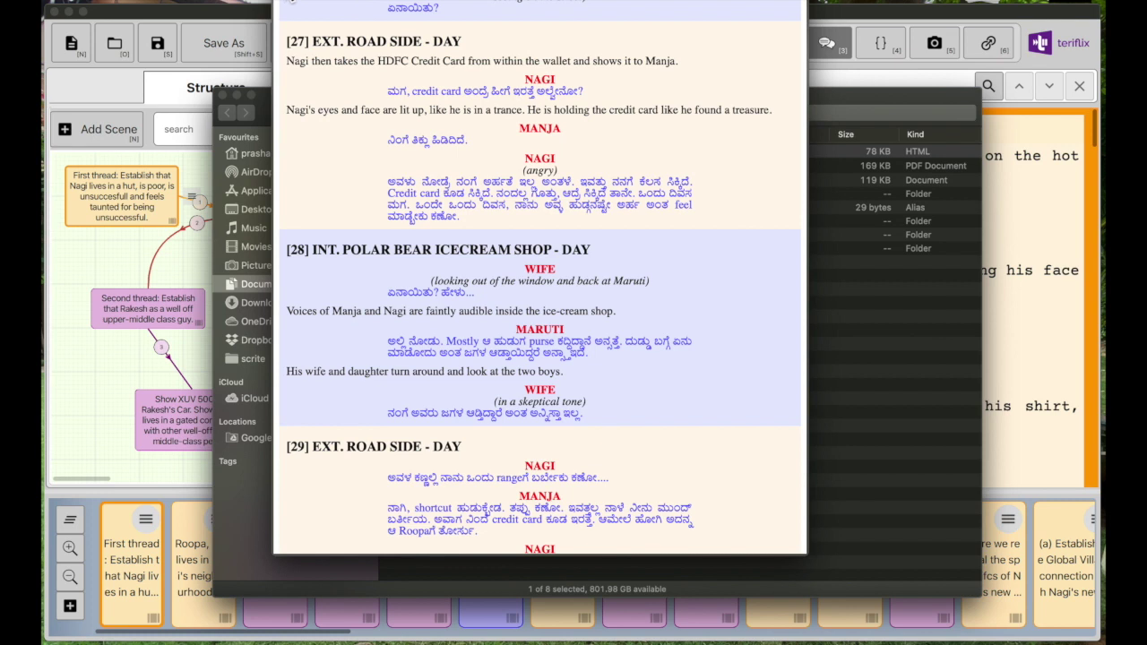
key("space")
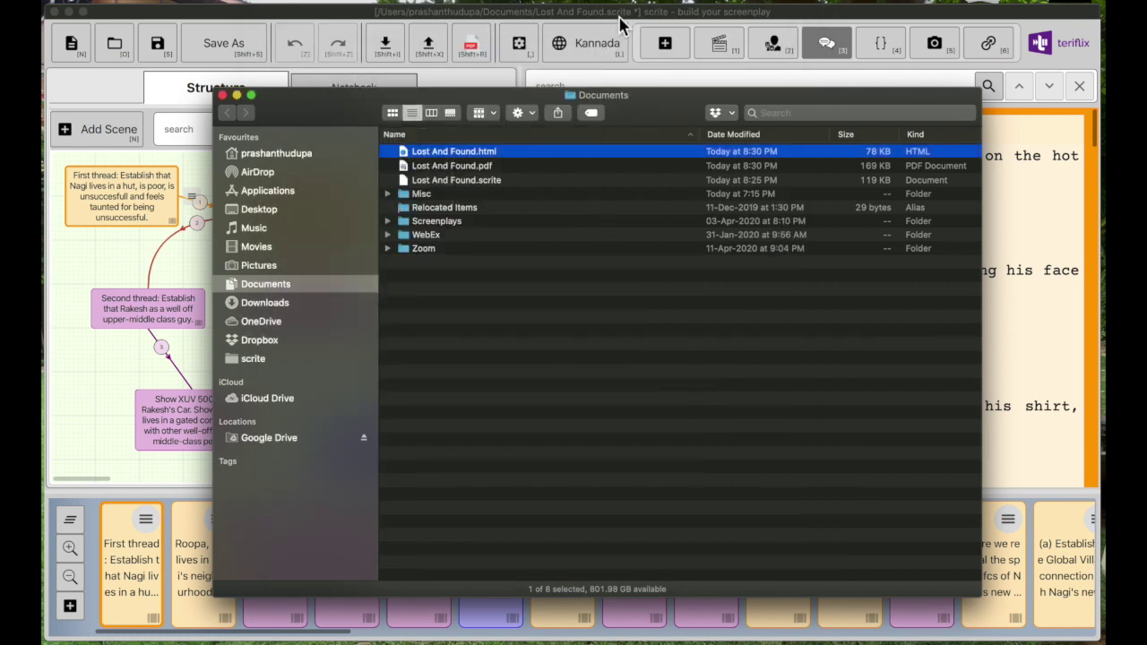
left_click(620, 19)
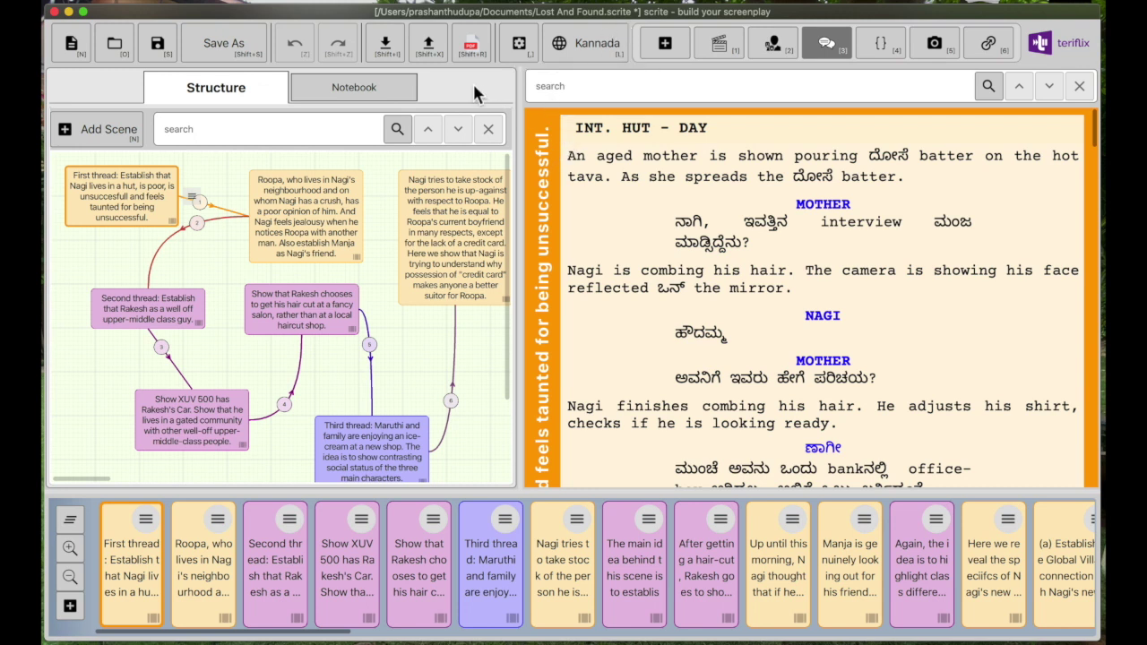
- Export the screenplay as a text file to the Documents folder under the name Lost And Found.txt
left_click(423, 55)
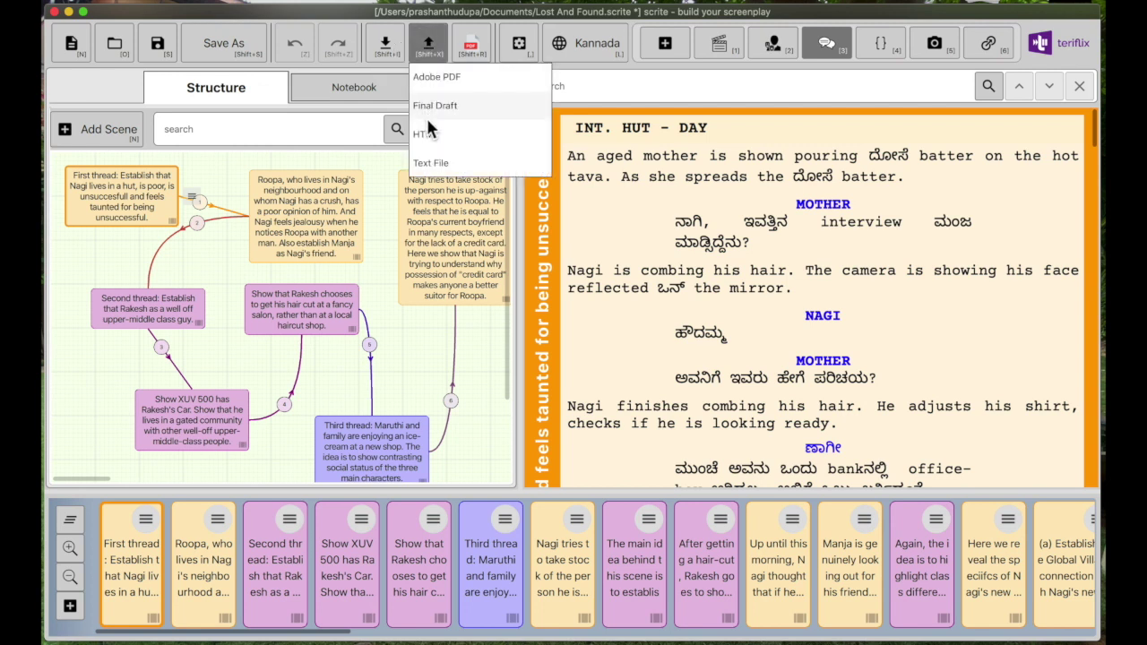
left_click(433, 166)
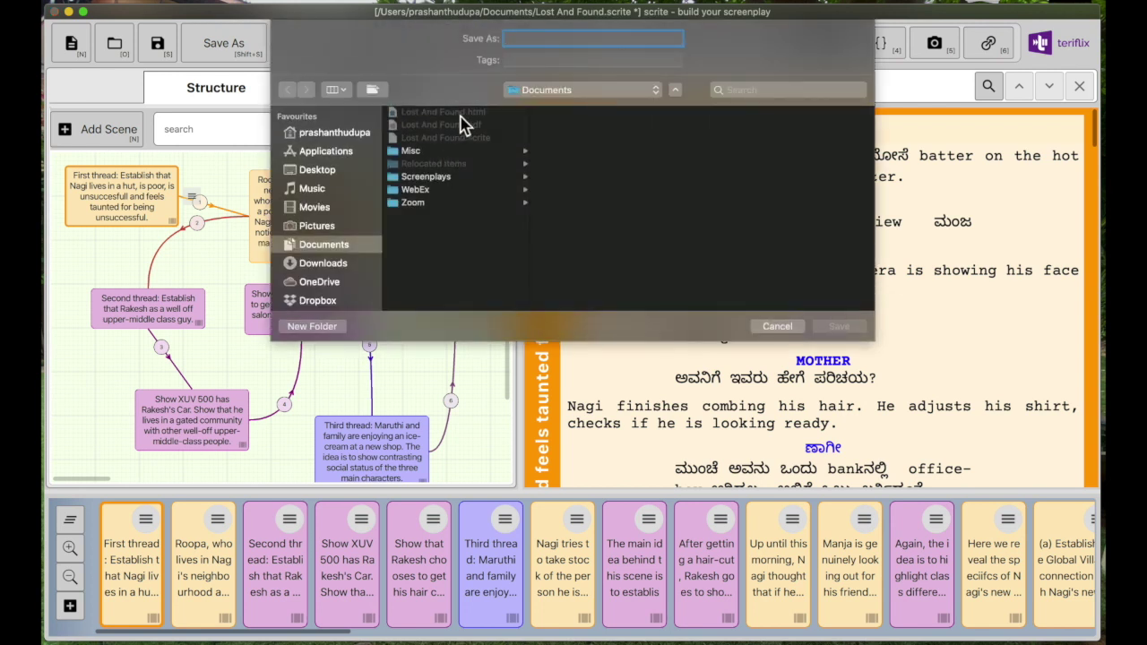
left_click(835, 328)
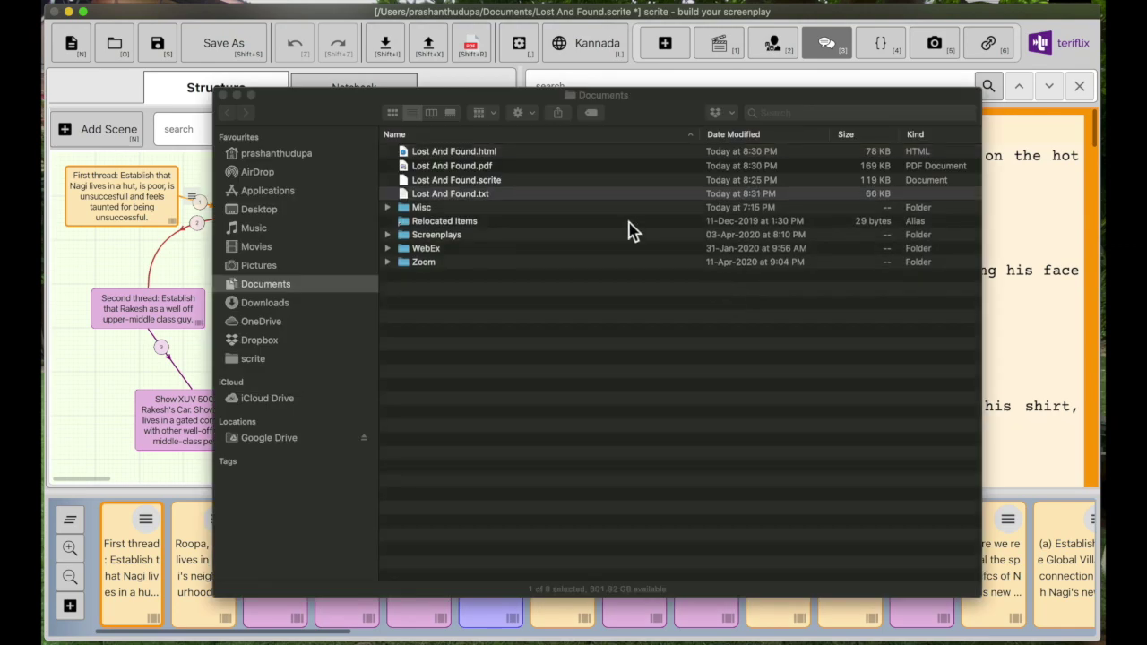
- Preview the exported Lost And Found.txt and examine its plain-text screenplay layout across the scenes
key("space")
scroll(560, 343, "down", 10)
scroll(560, 344, "down", 15)
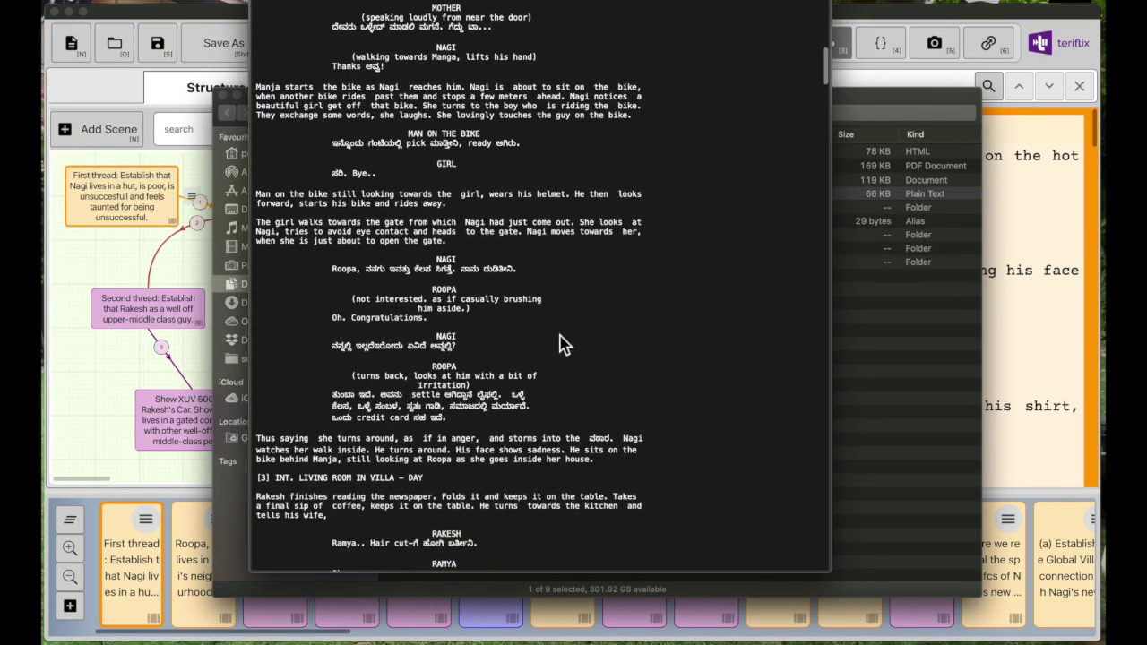
scroll(560, 343, "down", 15)
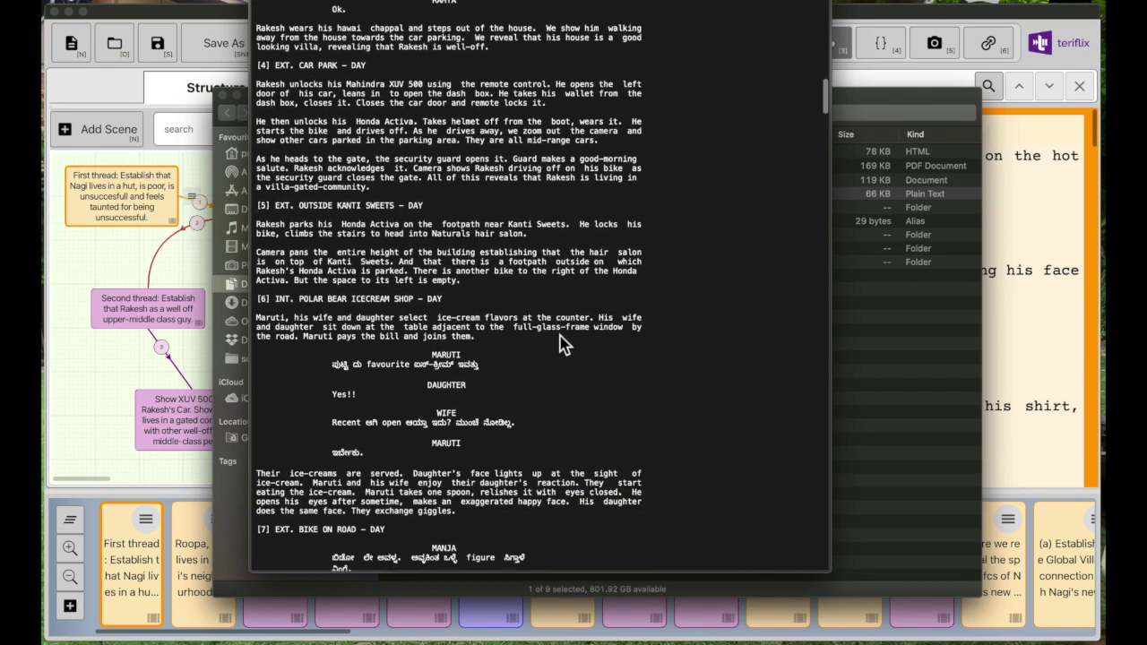
scroll(560, 344, "down", 10)
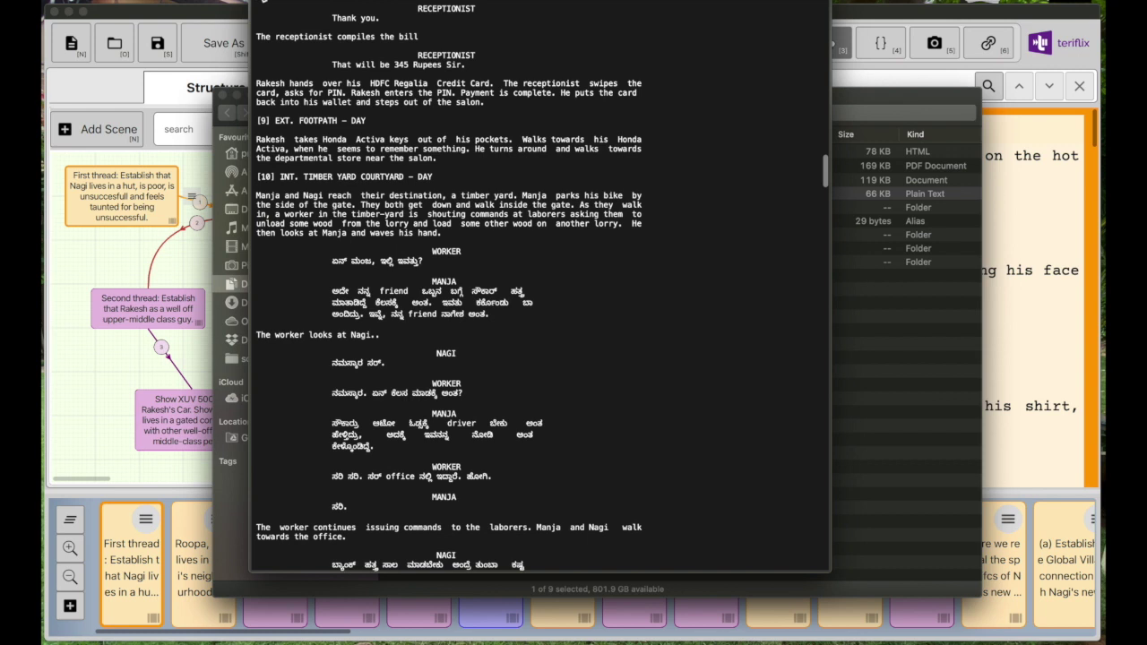
- Close the text file preview and import the Final Draft file Its Meant To Be.fdx from the Documents folder into the blank document
key("space")
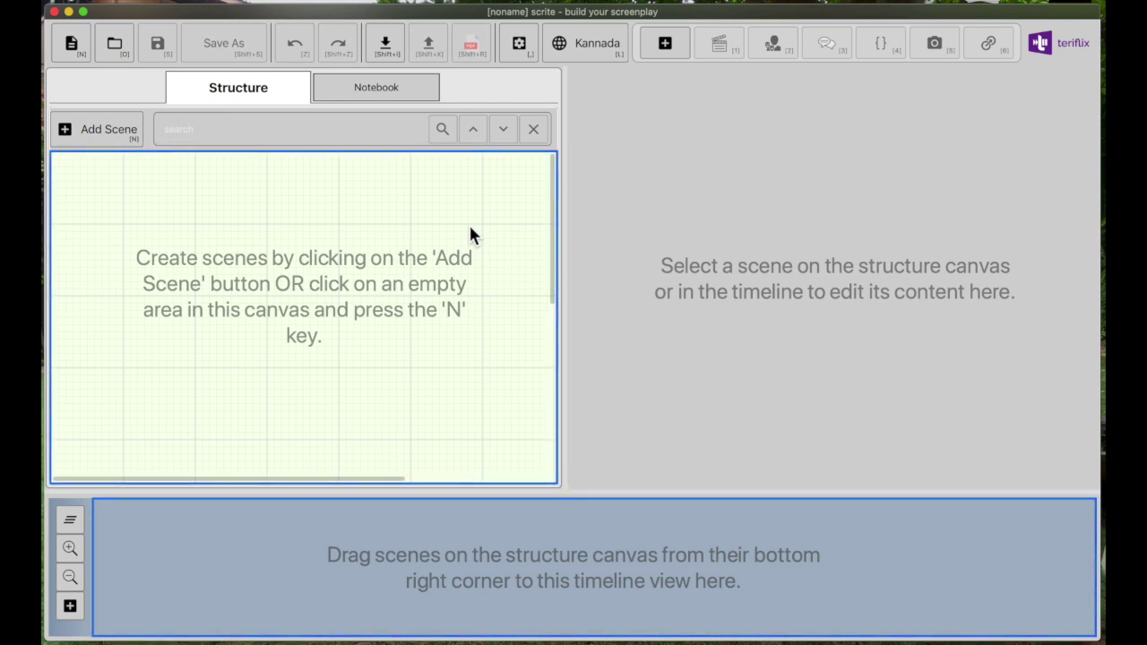
left_click(385, 45)
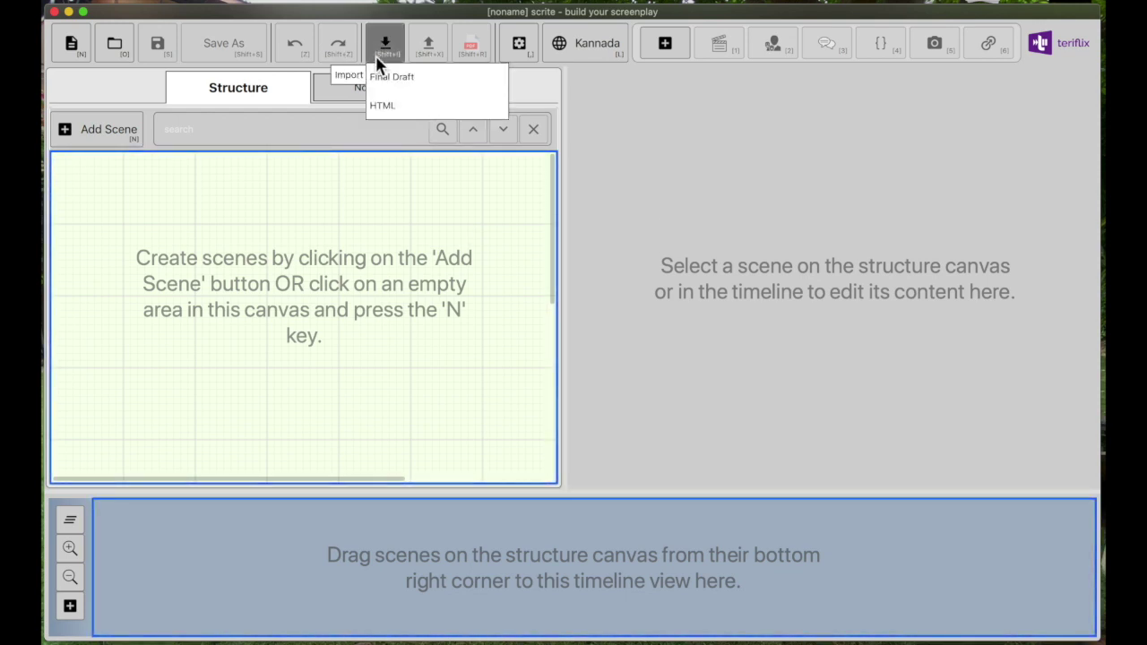
left_click(474, 86)
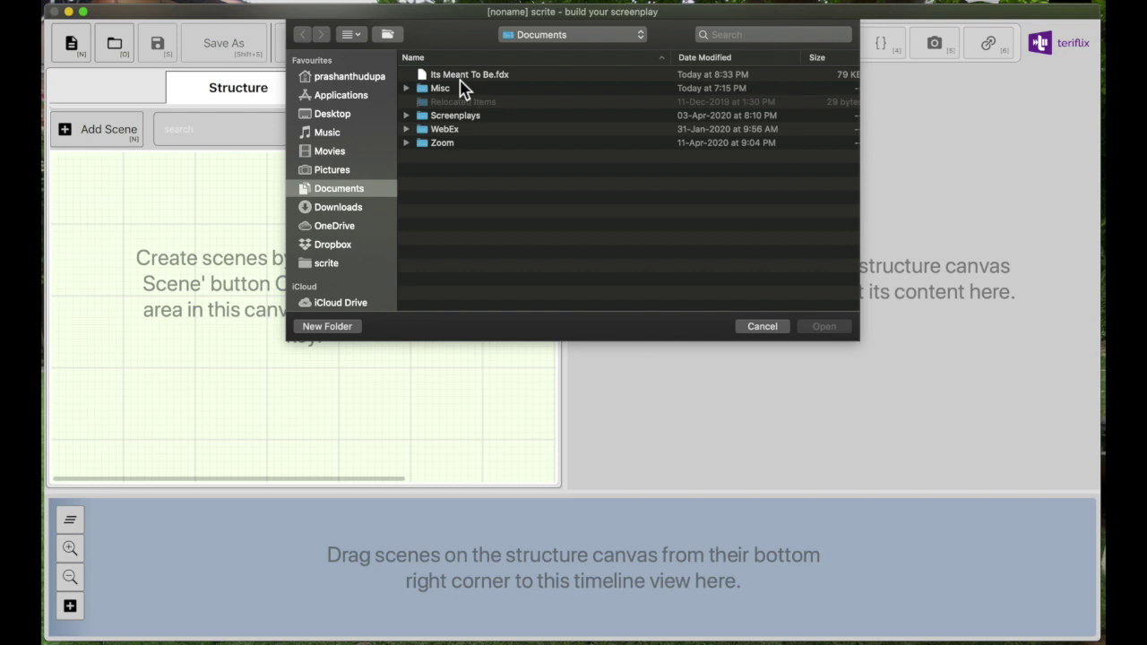
left_click(460, 77)
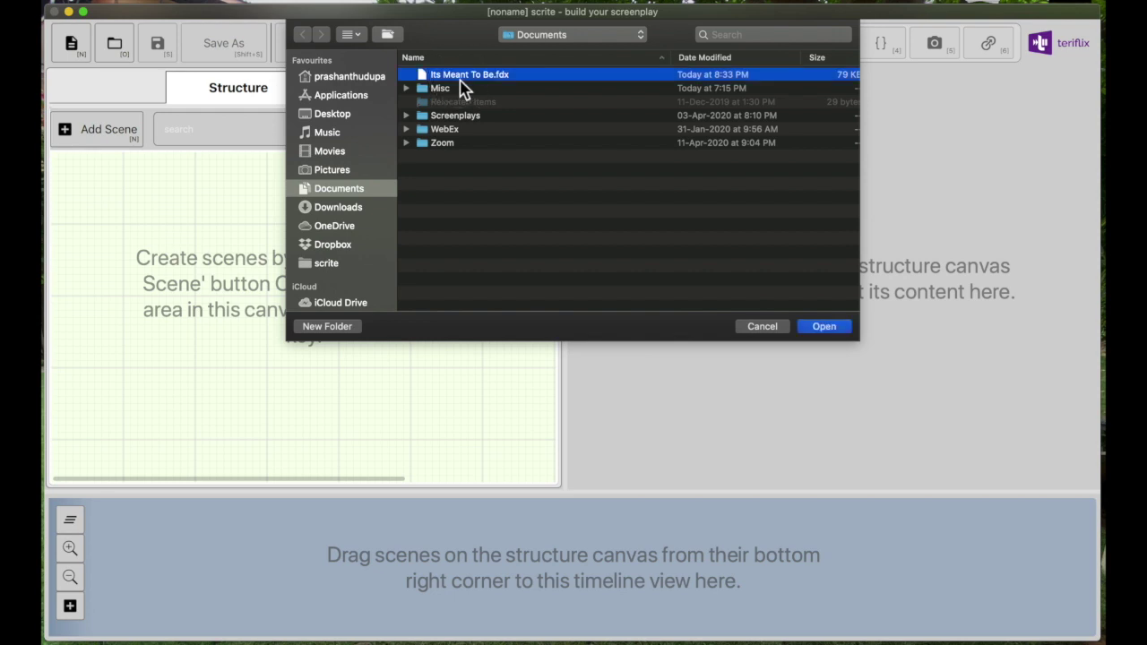
left_click(836, 328)
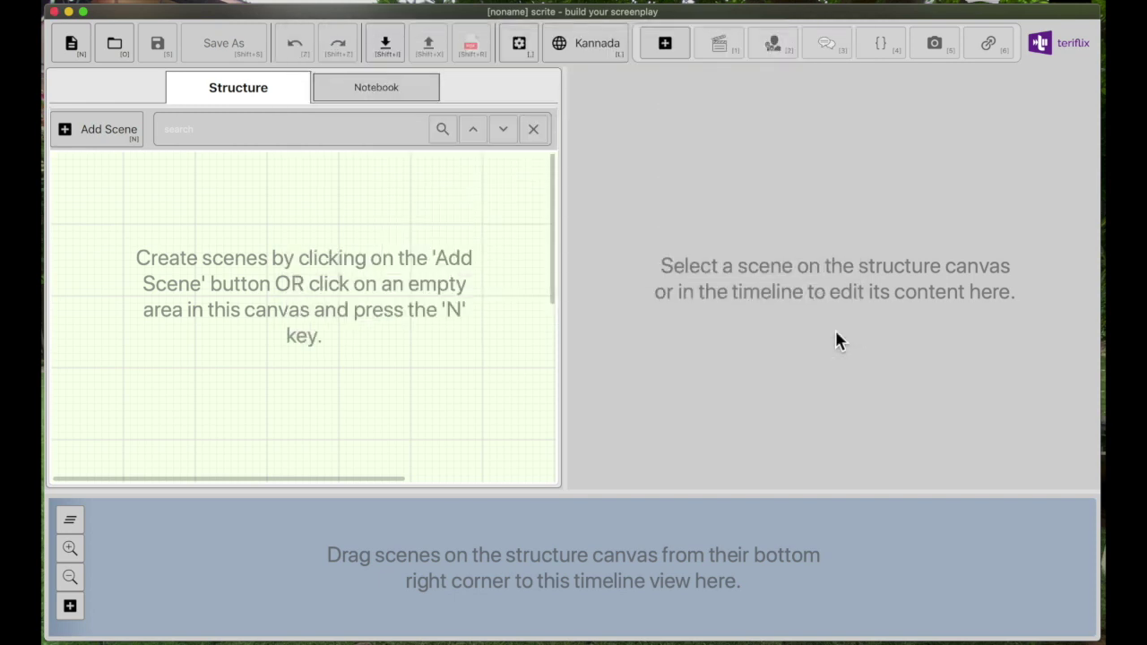
- Examine the imported scenes and their connecting sequence on the structure canvas, both close up and in overview
scroll(513, 411, "down", 5)
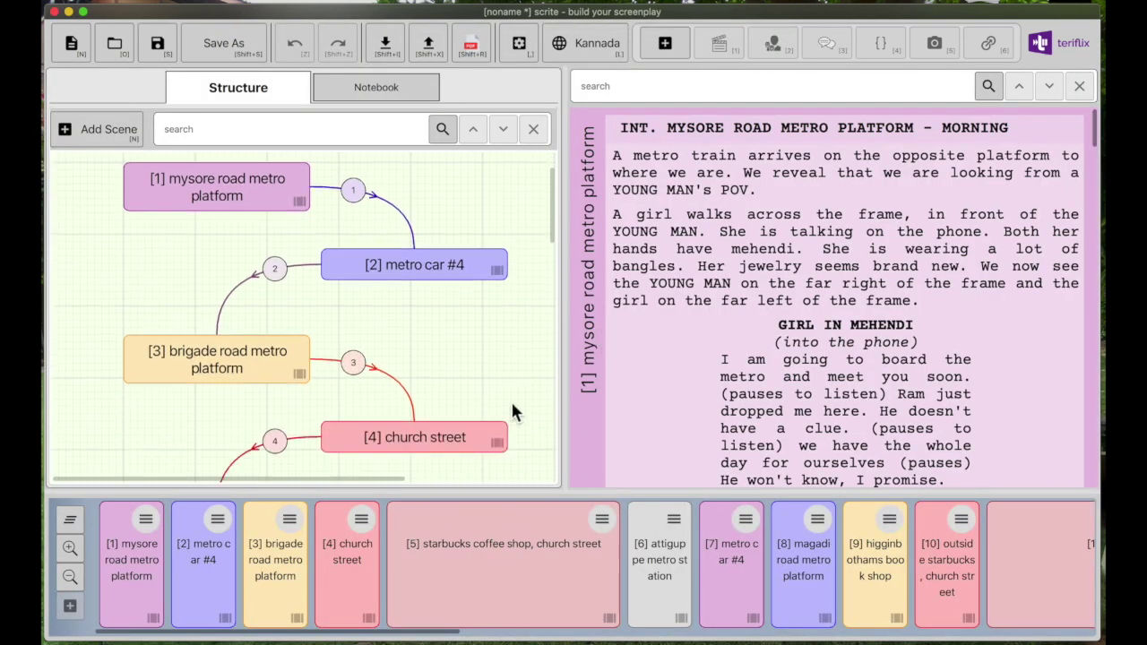
scroll(512, 411, "down", 20)
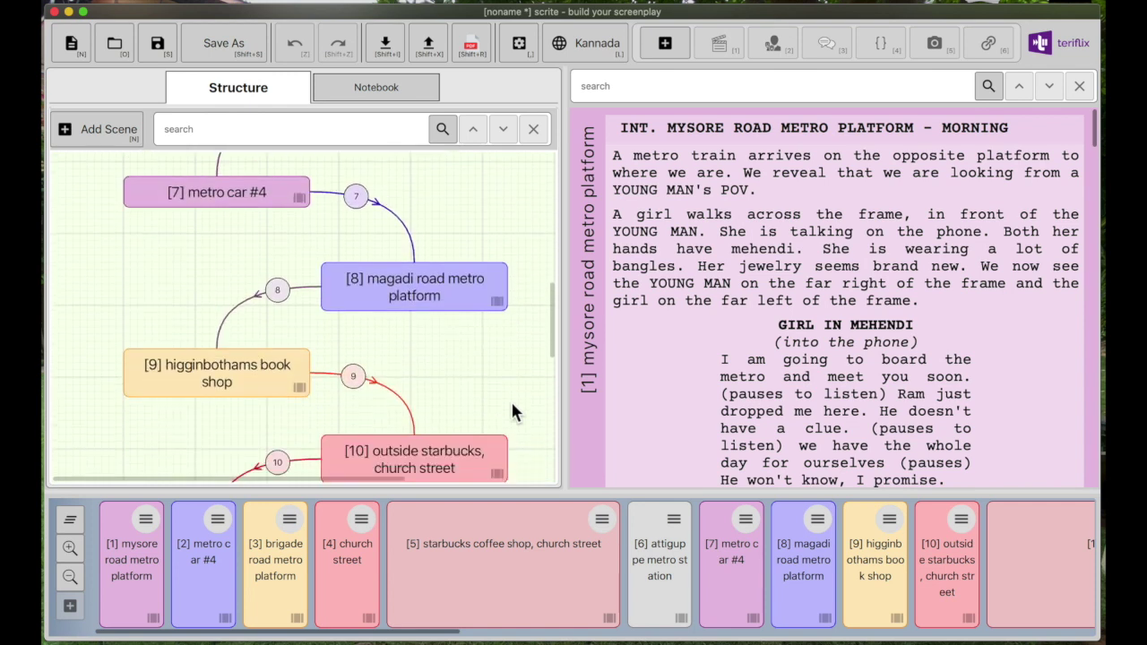
scroll(513, 411, "down", 3)
scroll(513, 411, "up", 20)
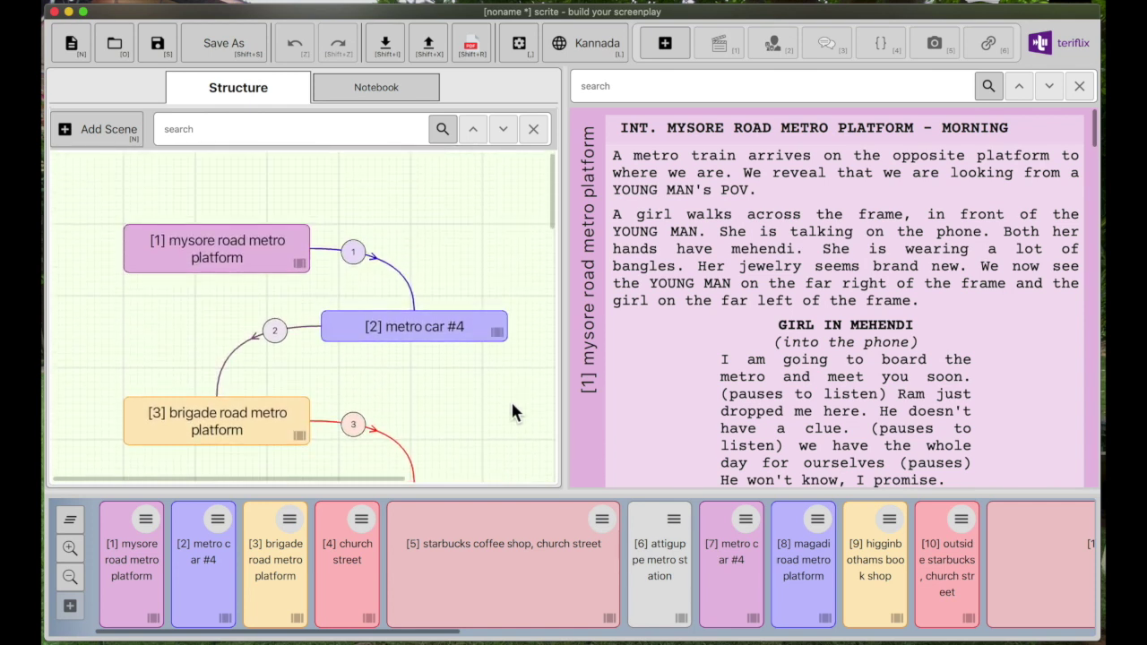
scroll(513, 410, "down", 2)
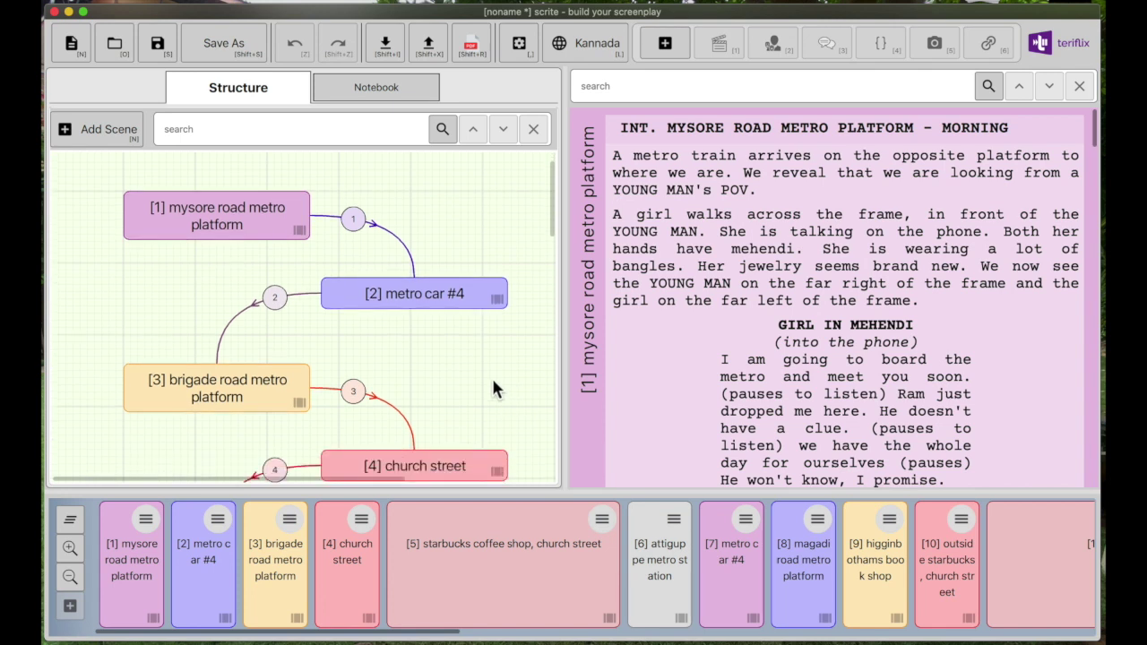
scroll(492, 384, "down", 3)
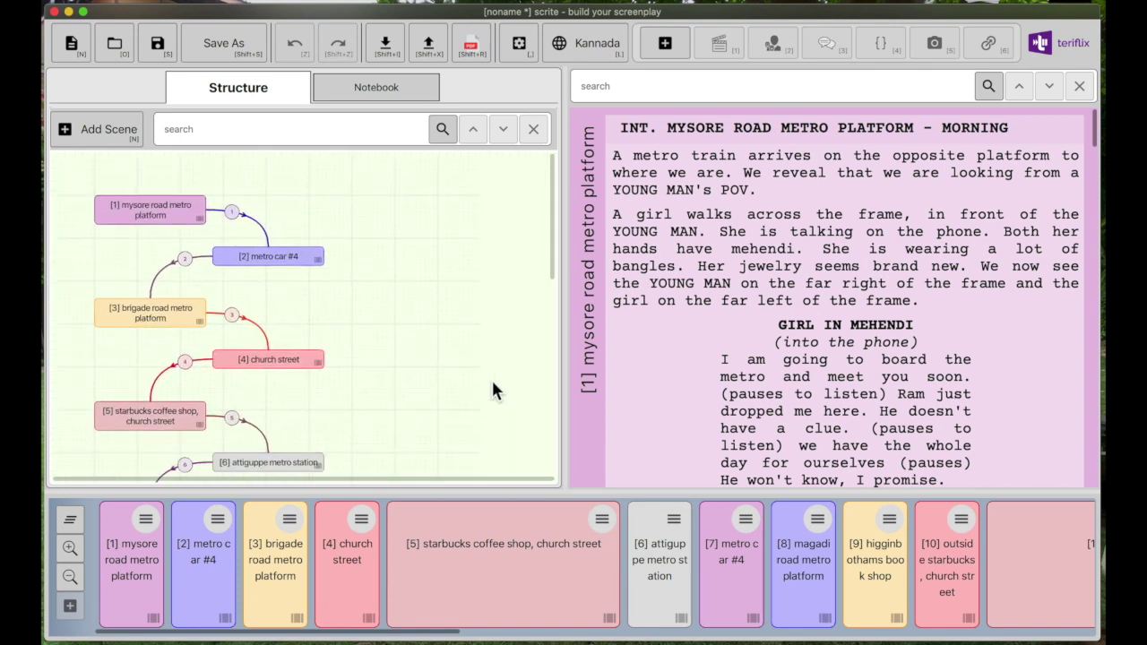
scroll(371, 337, "down", 5)
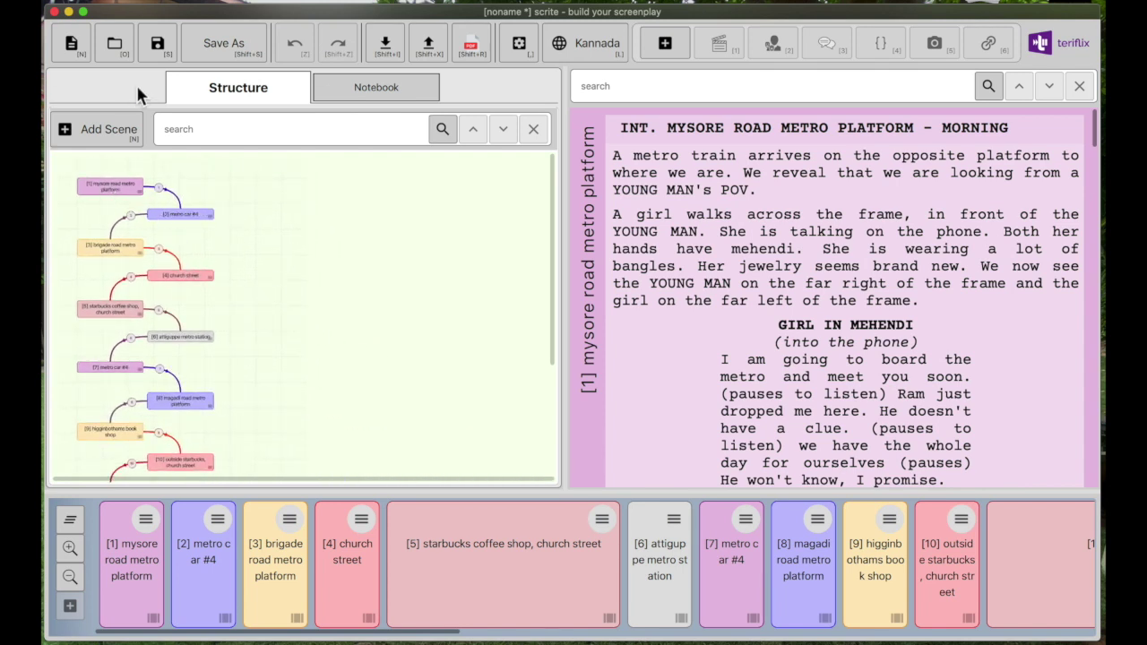
scroll(170, 291, "up", 8)
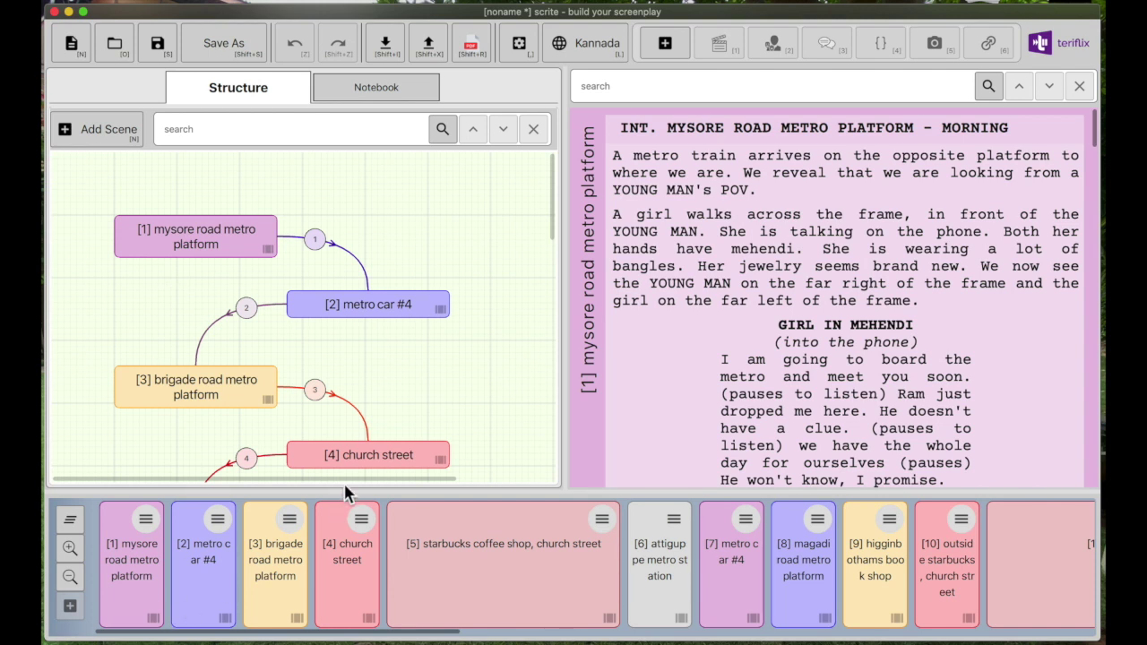
- Open scenes [5], [4] and [11] from the timeline and review their screenplay text, along with the rest of the timeline
left_click_drag(341, 494, 342, 503)
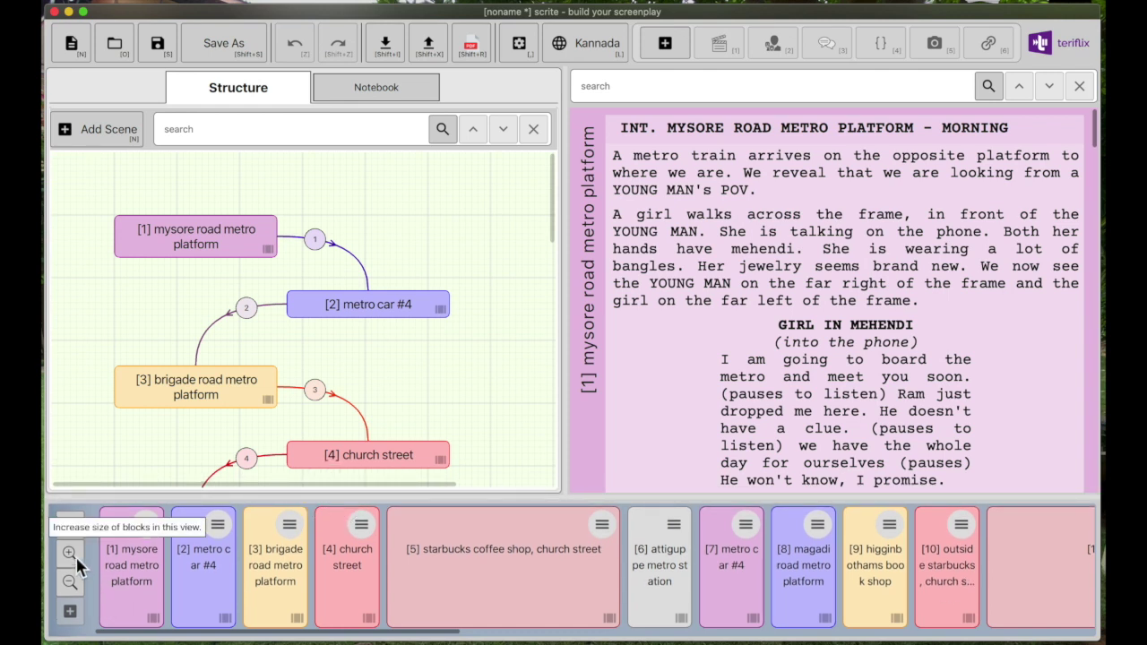
left_click(432, 620)
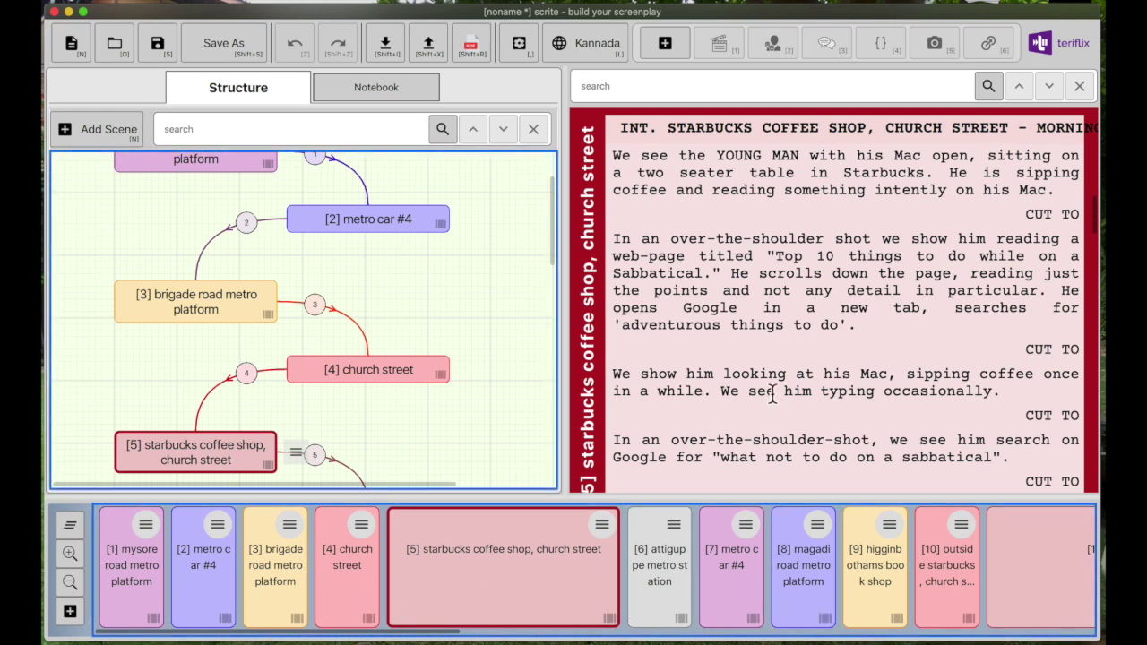
scroll(773, 394, "down", 10)
scroll(773, 395, "down", 15)
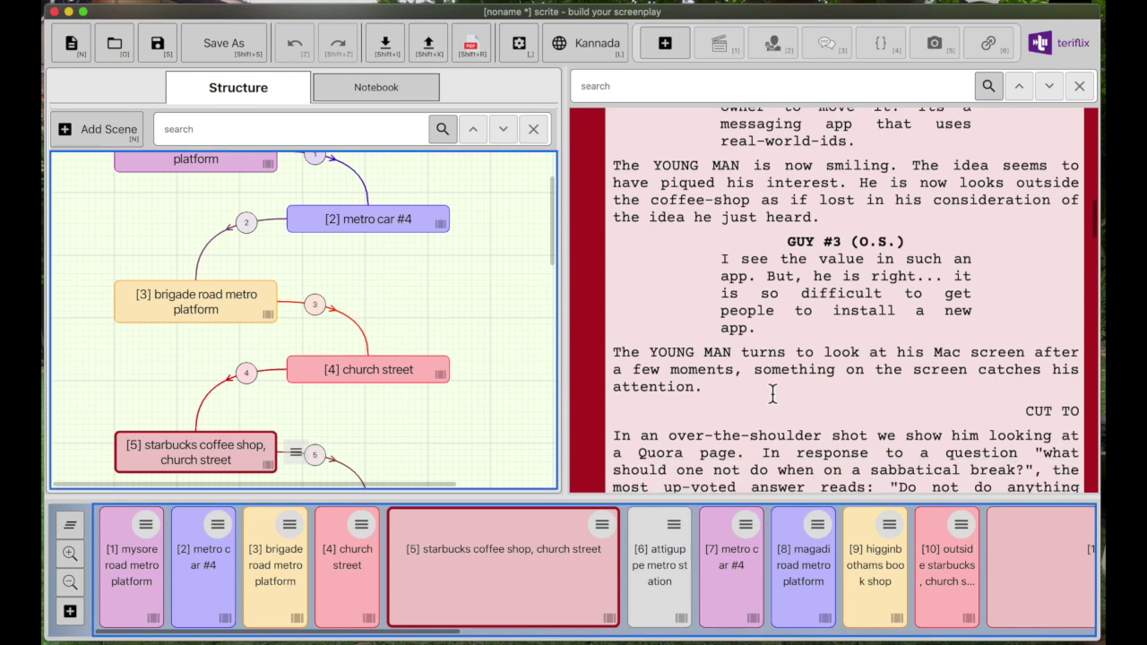
left_click(346, 568)
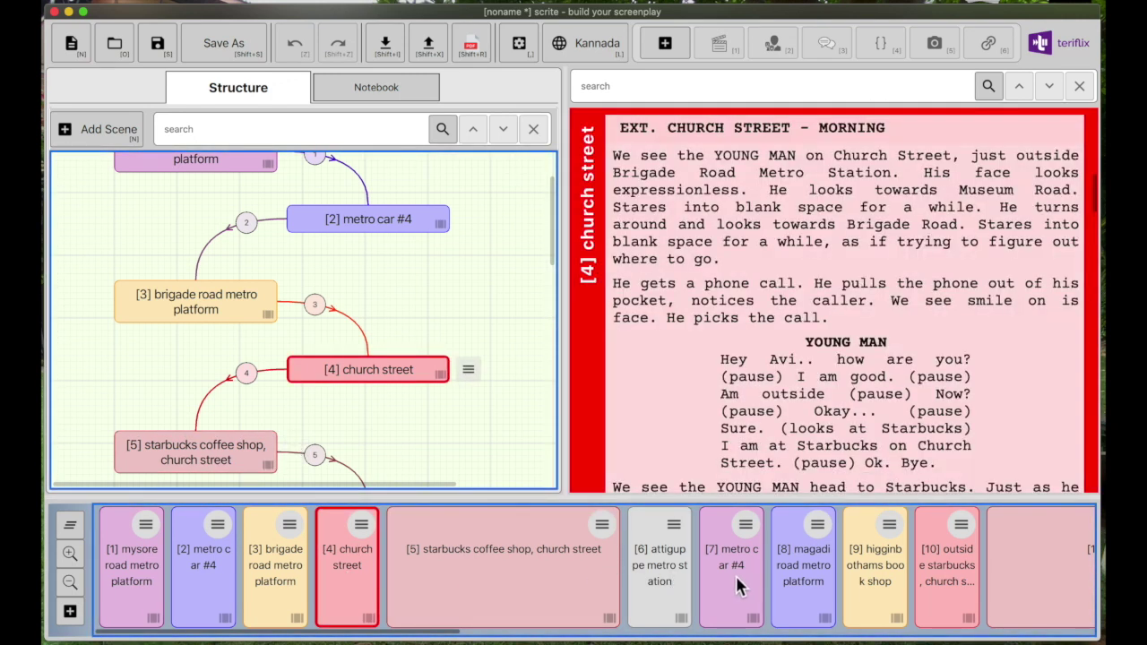
scroll(955, 583, "down", 4)
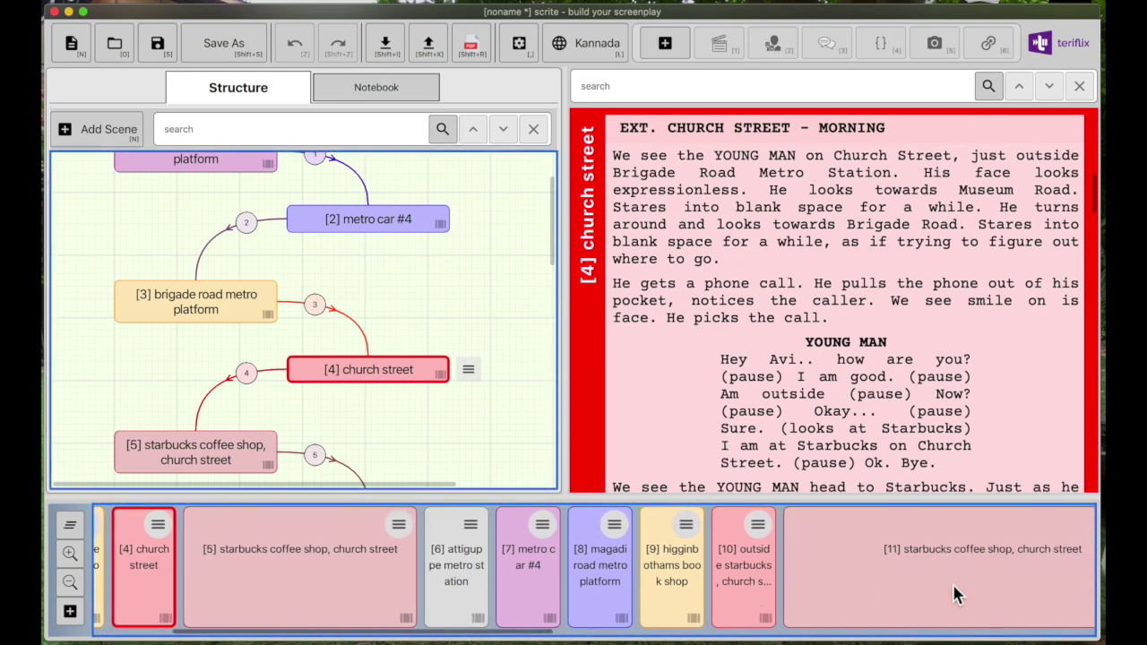
left_click(952, 581)
scroll(952, 585, "down", 3)
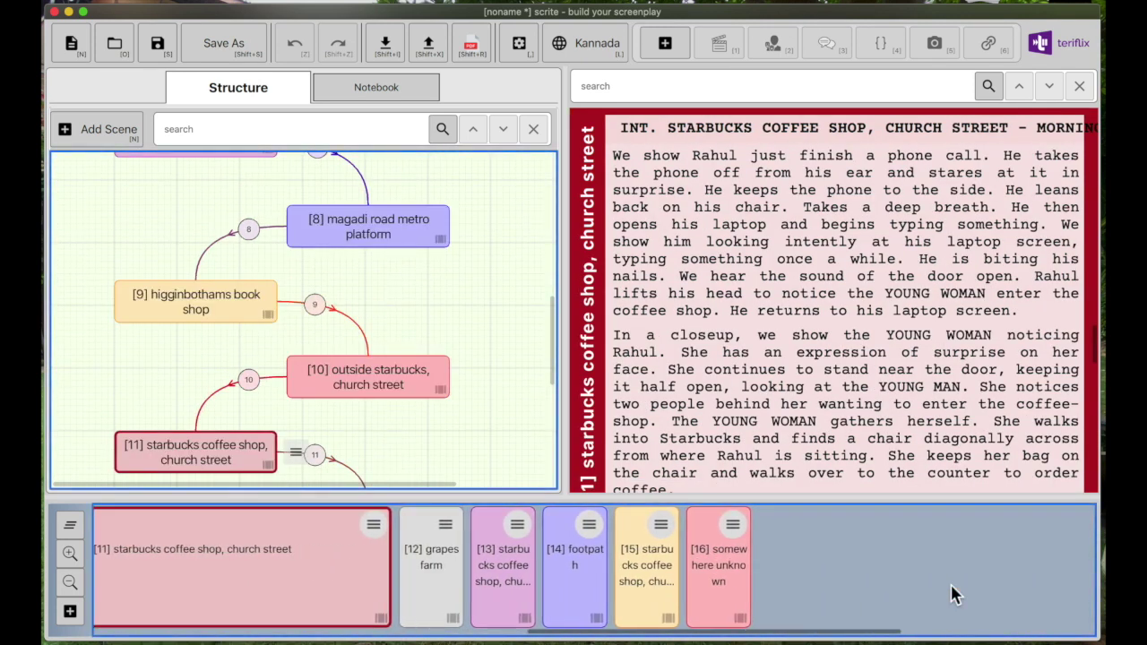
scroll(951, 582, "up", 10)
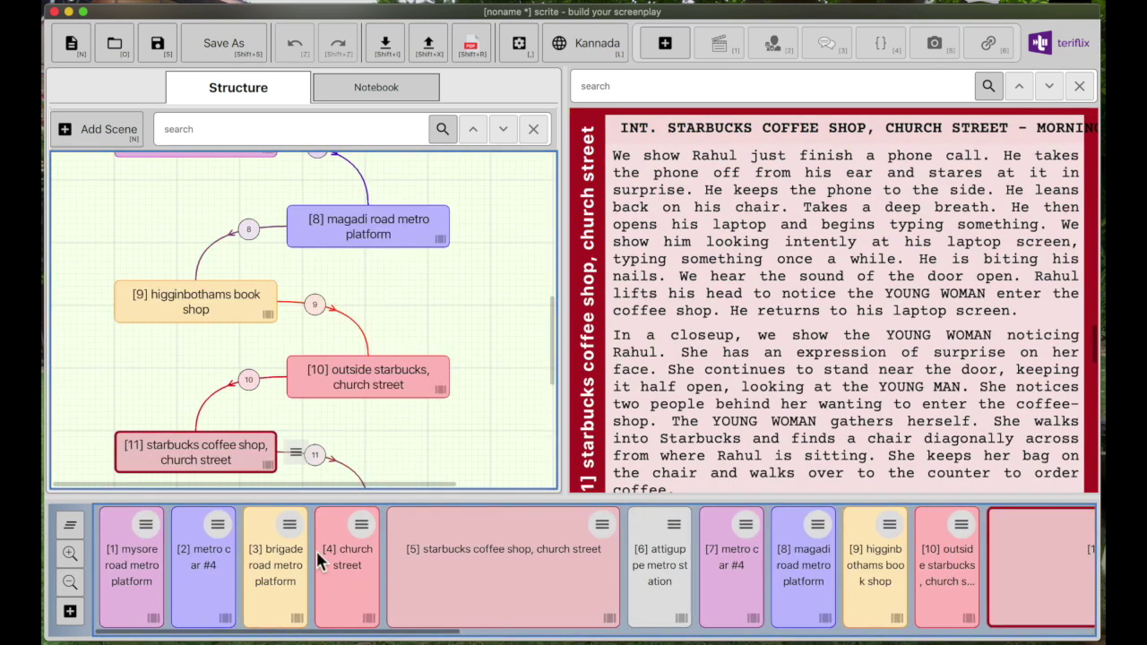
- Enlarge the timeline blocks and go through scenes [2] to [5], ending on the Starbucks coffee shop scene
left_click(70, 555)
left_click(70, 558)
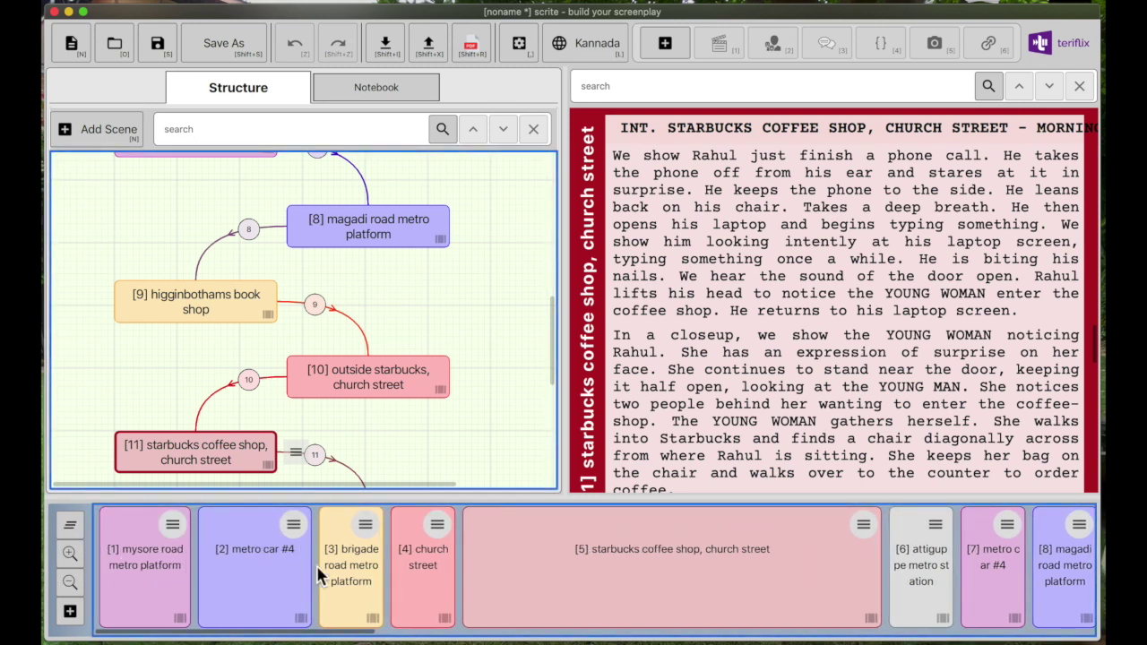
left_click(224, 569)
left_click(376, 566)
left_click(412, 566)
left_click(528, 572)
- Shrink the timeline blocks until all have equal width and look over the timeline through scene [16]
left_click(69, 584)
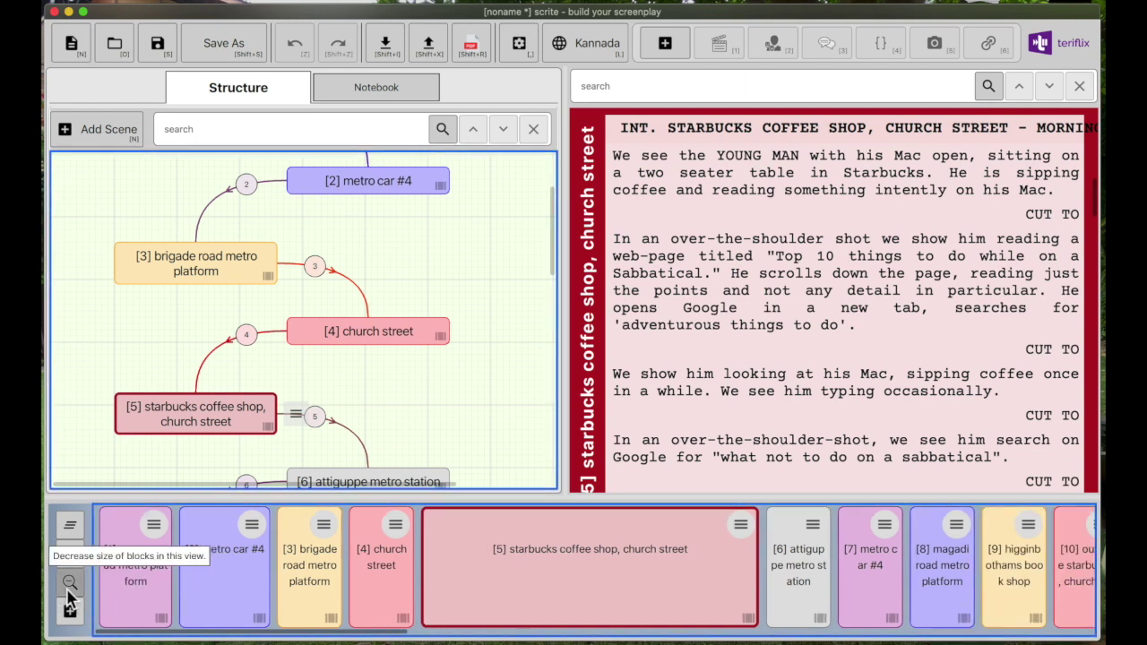
left_click(69, 592)
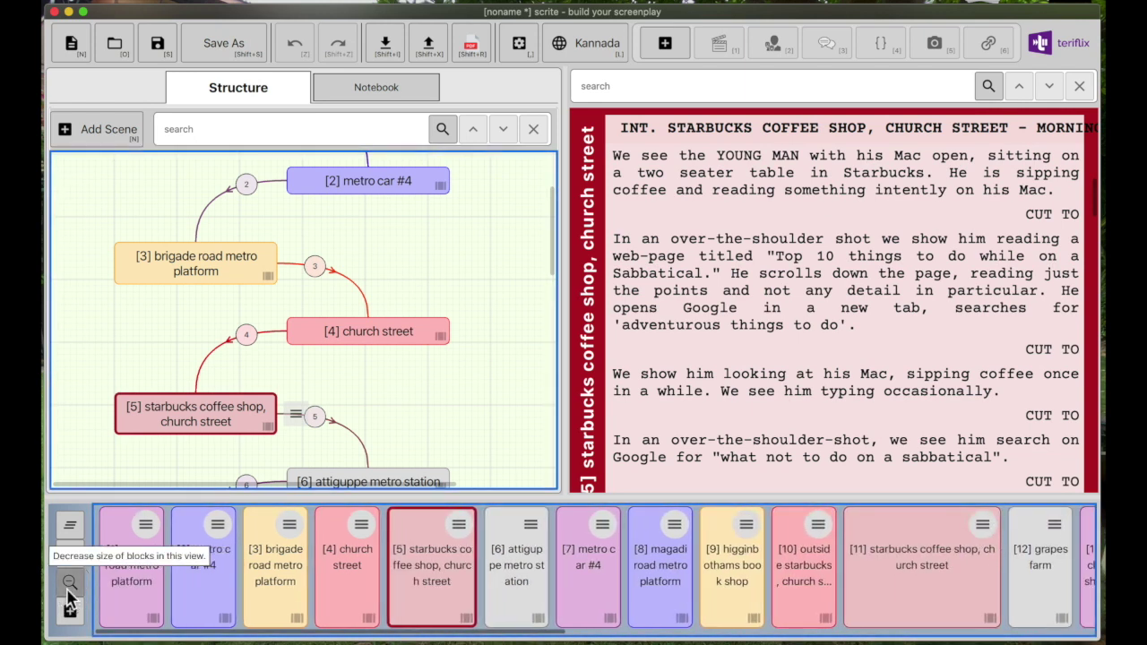
left_click(69, 594)
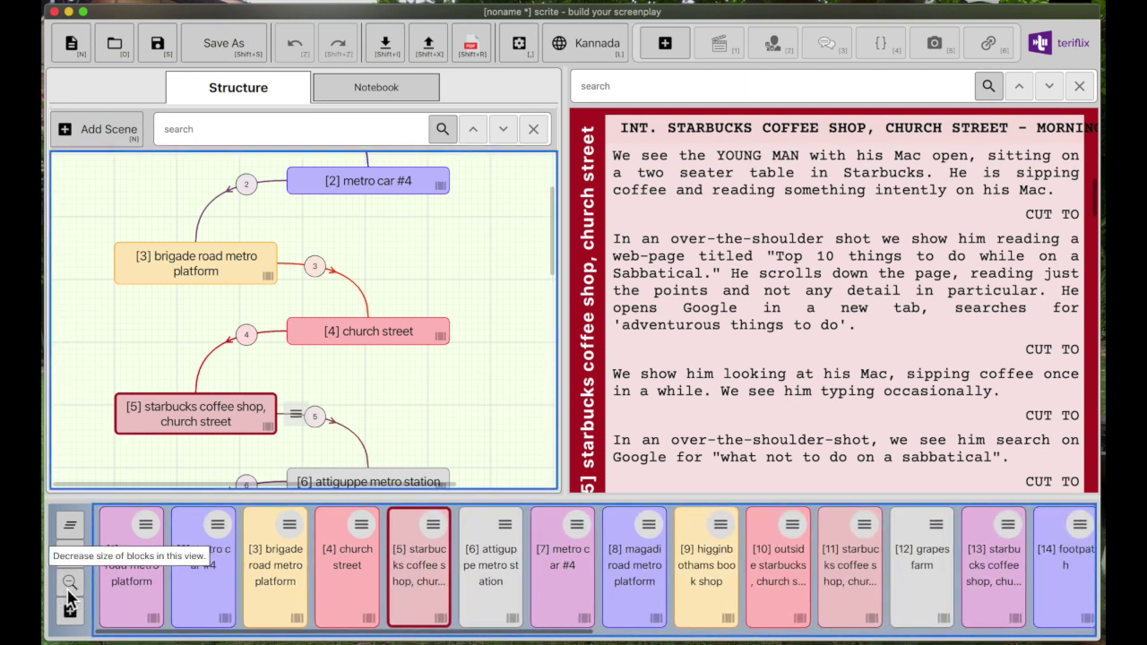
scroll(188, 569, "right", 10)
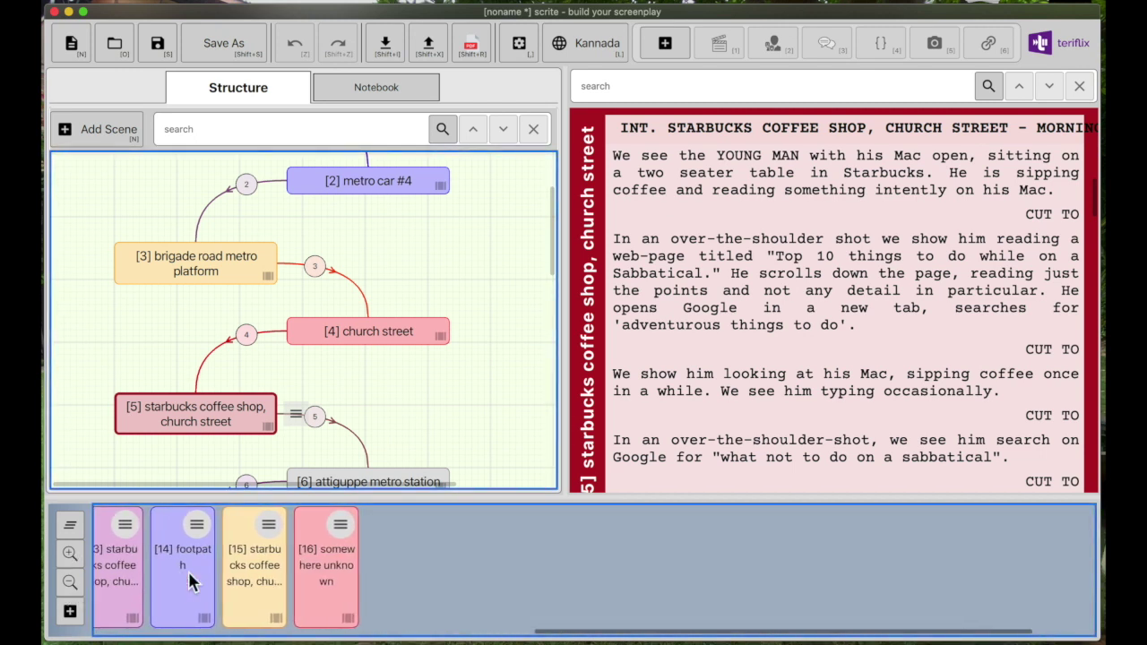
scroll(188, 572, "left", 10)
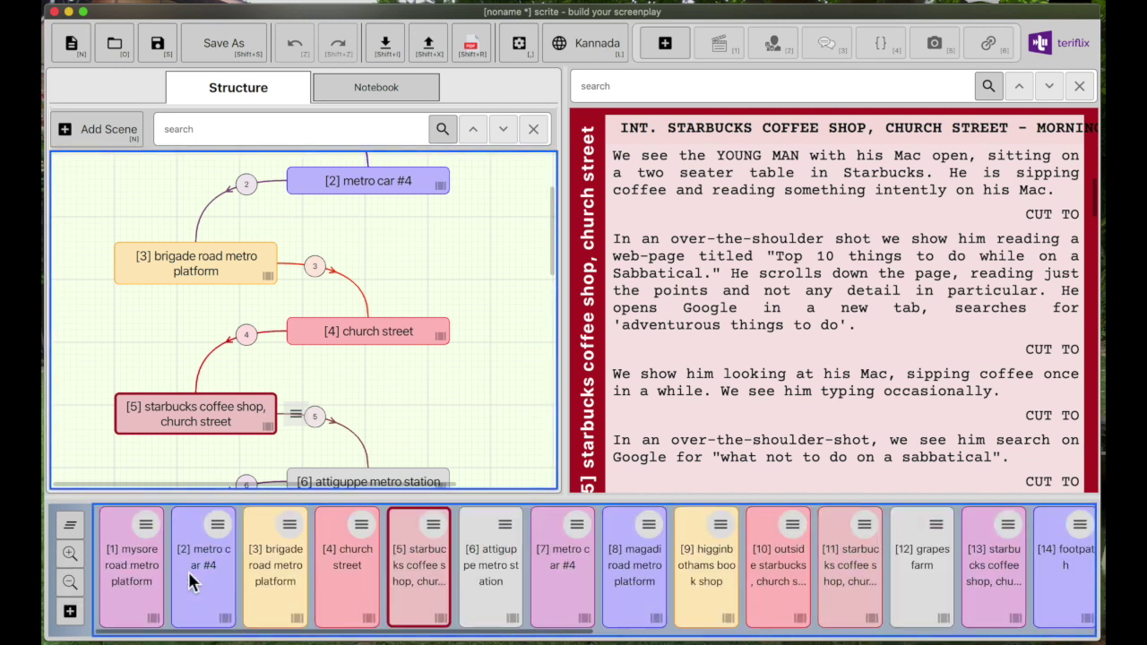
left_click(79, 553)
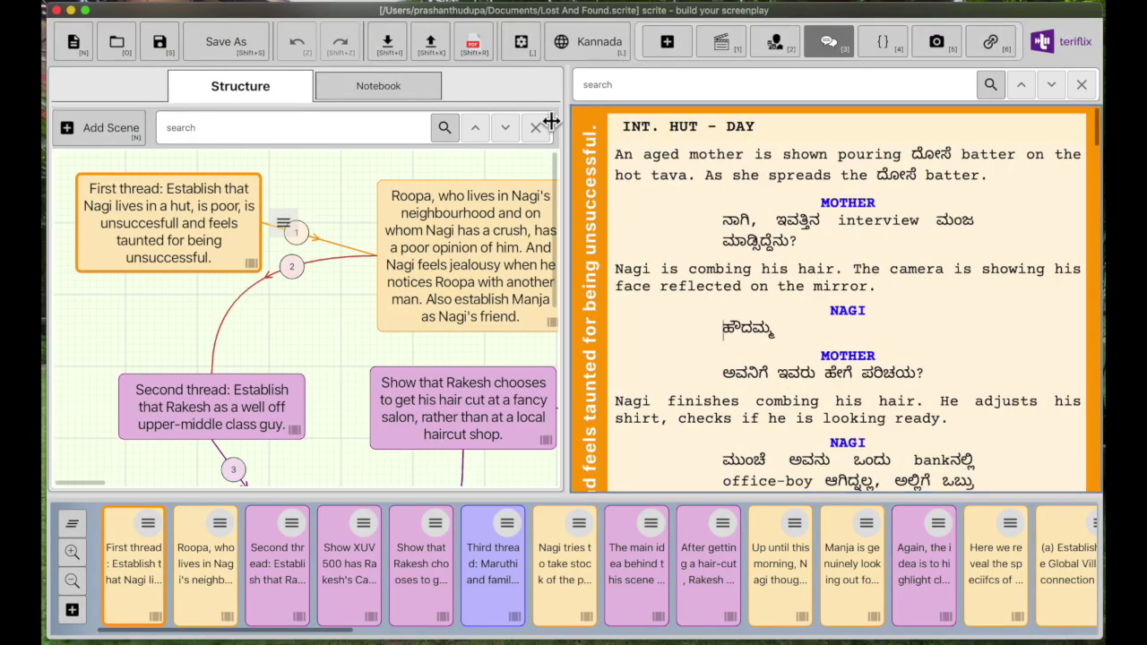
- Generate a PDF character report for NAGI from Lost And Found, including scene headings, dialogues and character notes
left_click(479, 53)
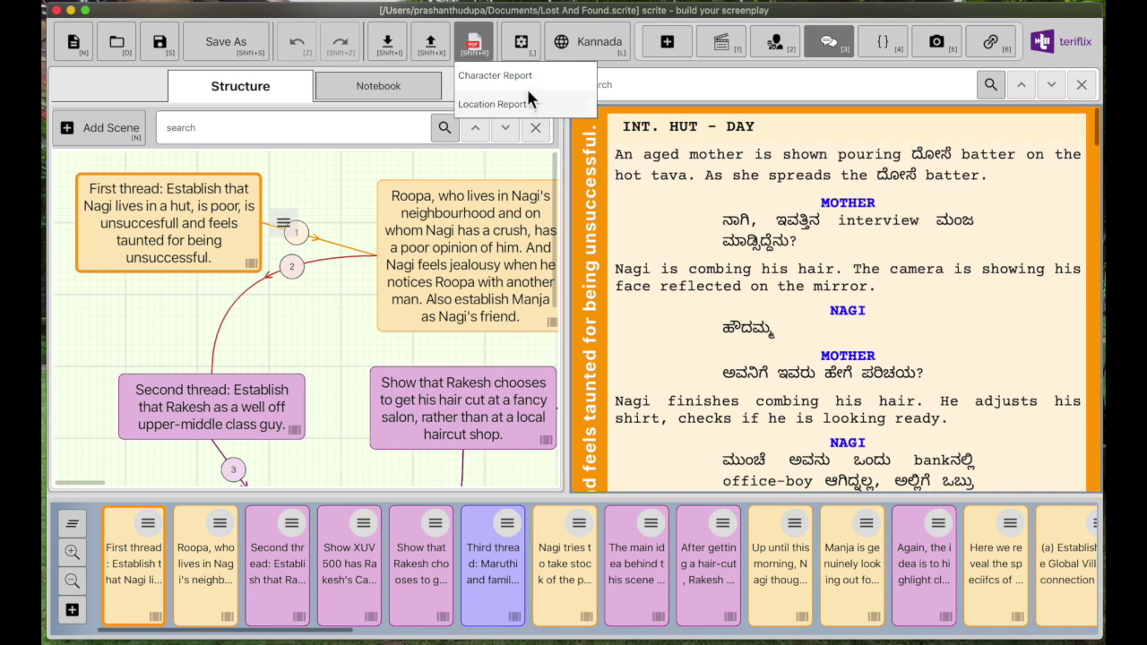
left_click(522, 90)
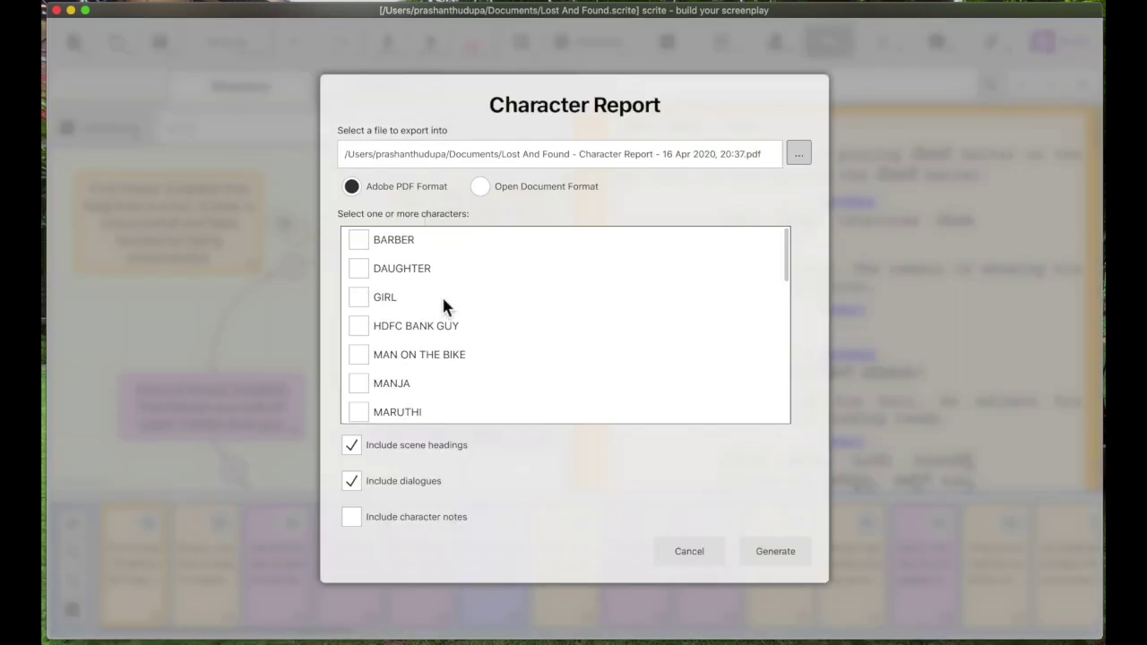
scroll(407, 364, "down", 3)
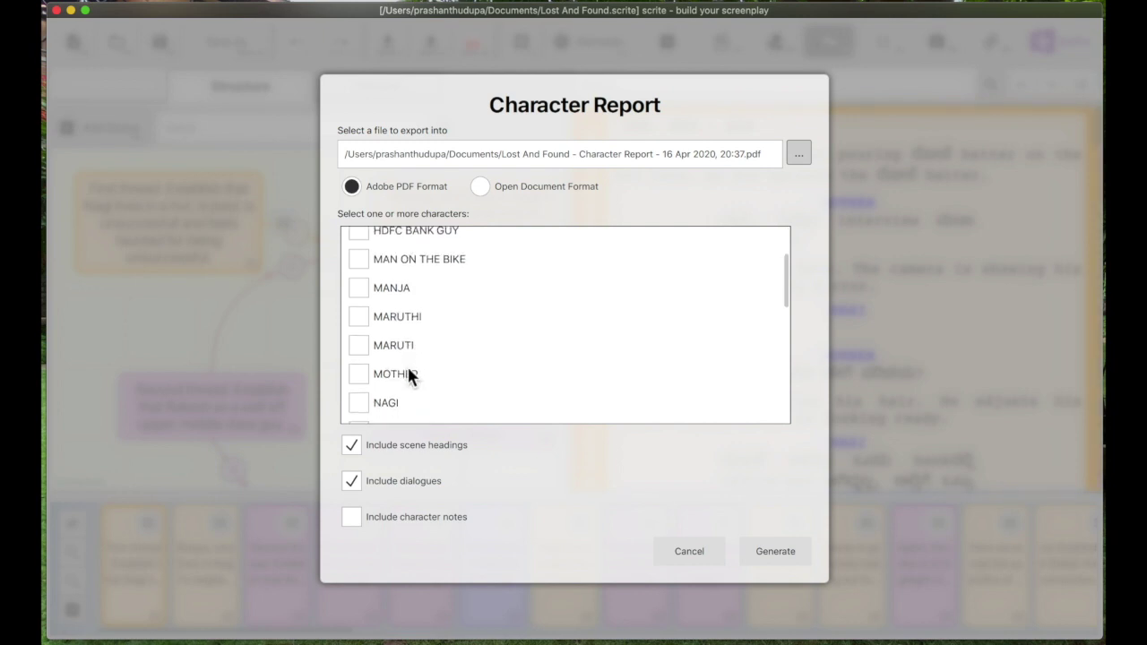
left_click(359, 403)
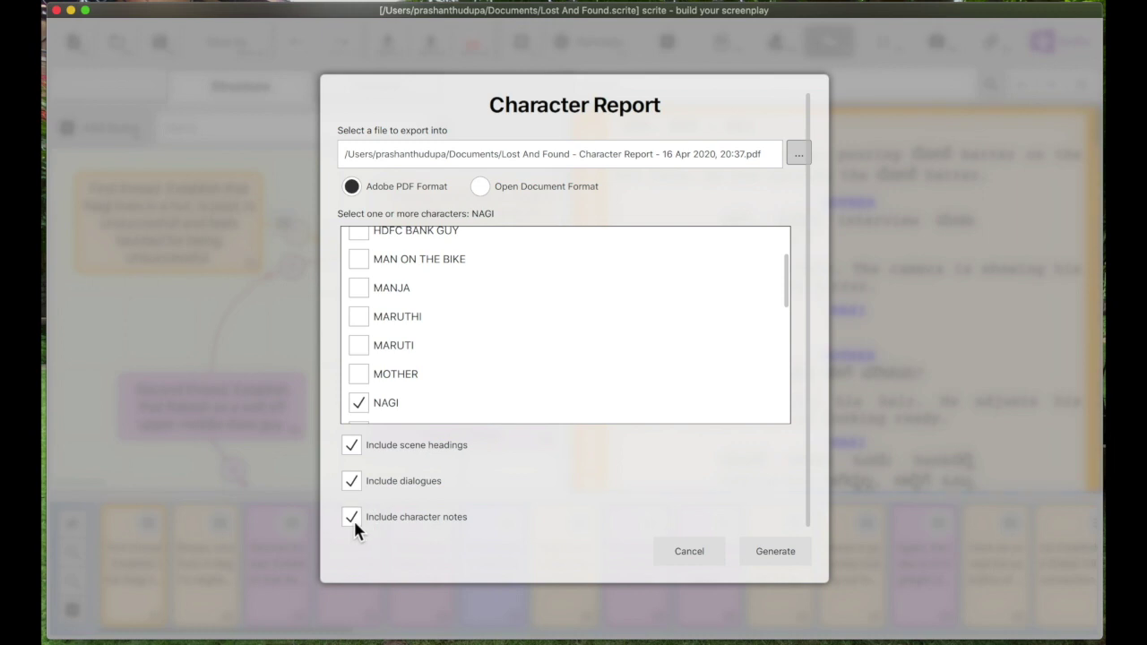
scroll(399, 391, "down", 2)
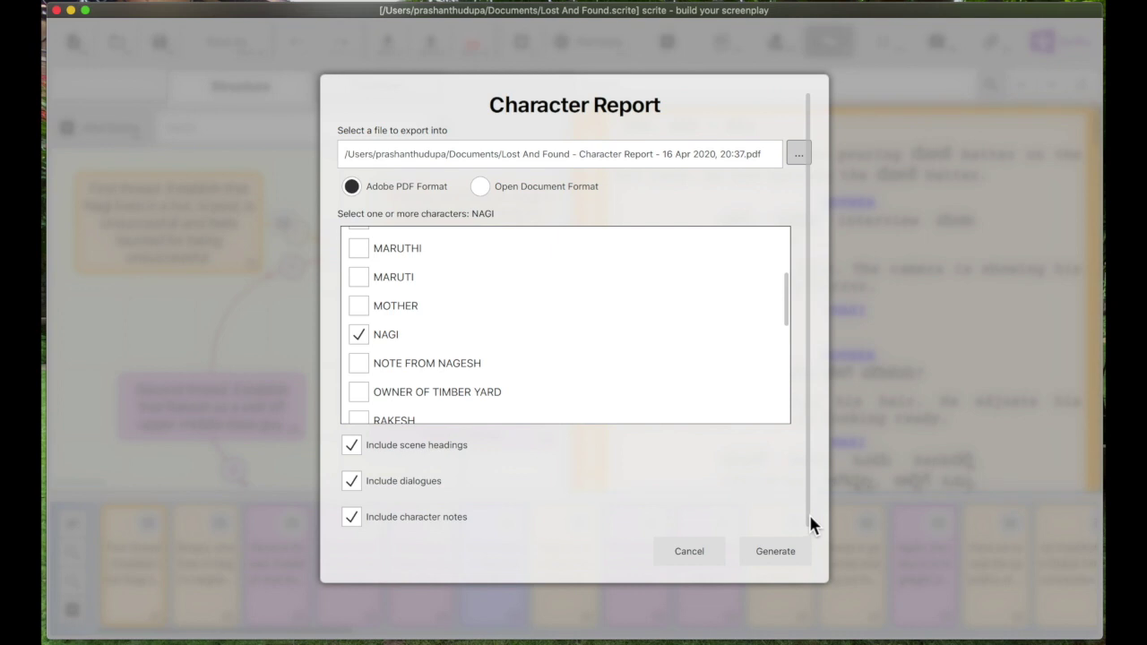
left_click(777, 551)
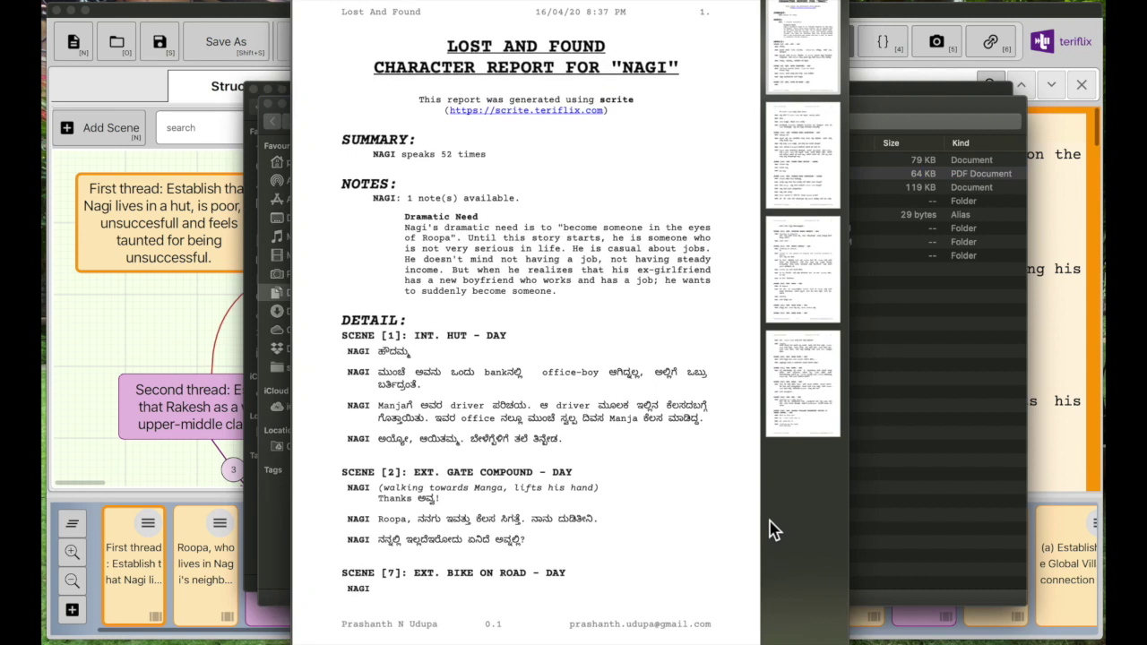
- Examine the generated NAGI character report's summary, notes and scene-by-scene dialogue across its pages
scroll(697, 443, "down", 3)
scroll(700, 455, "down", 3)
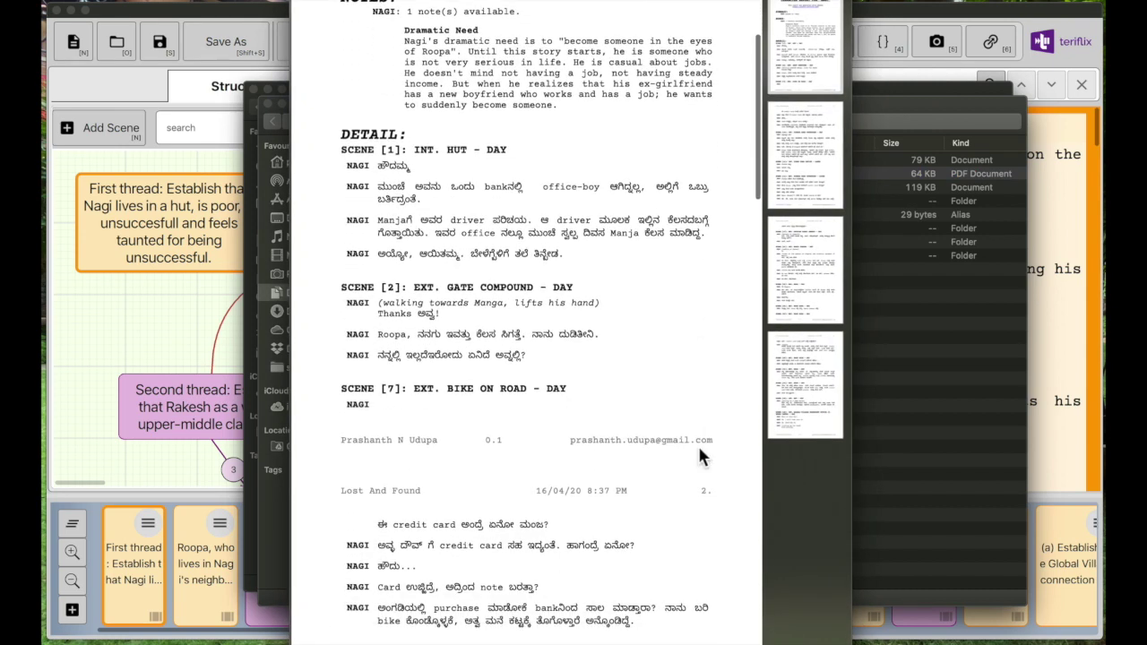
scroll(697, 444, "up", 6)
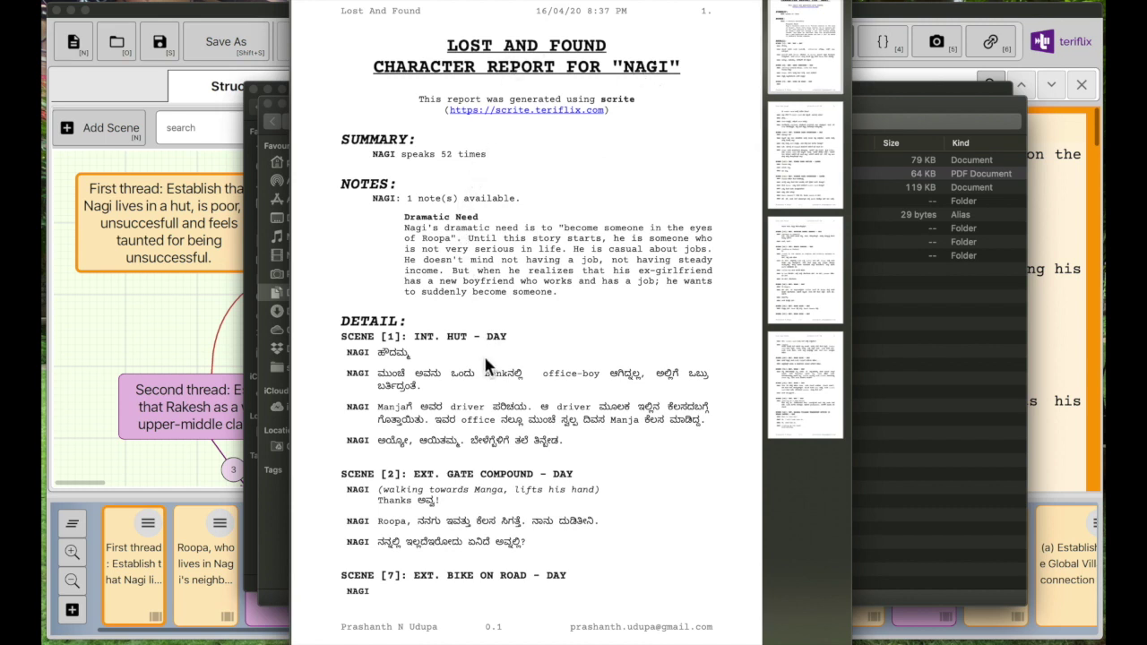
scroll(484, 363, "down", 5)
scroll(483, 357, "down", 7)
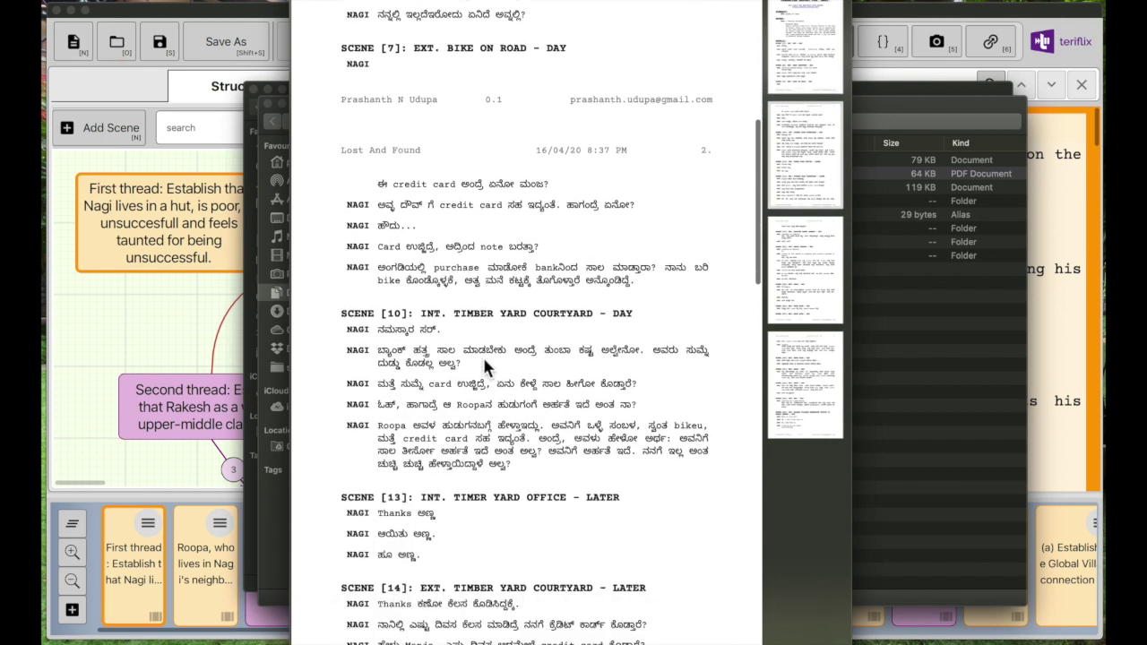
- Read NAGI's dialogue through scene [27] in the character report, revisit its summary and notes, and close the preview
scroll(483, 355, "up", 1)
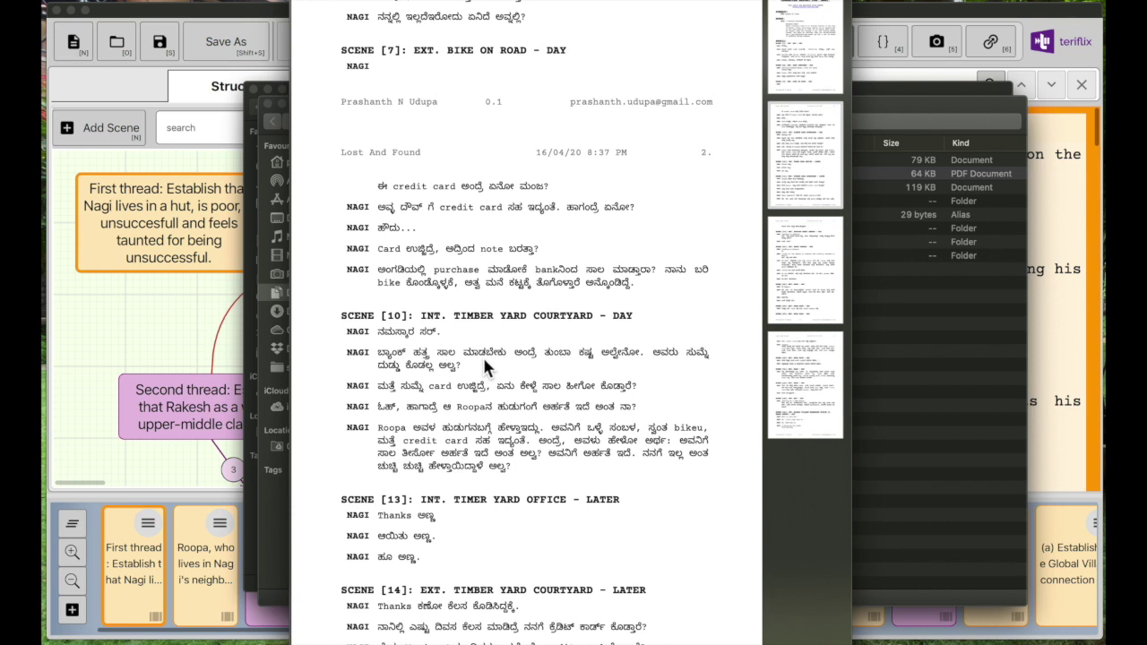
scroll(483, 355, "down", 3)
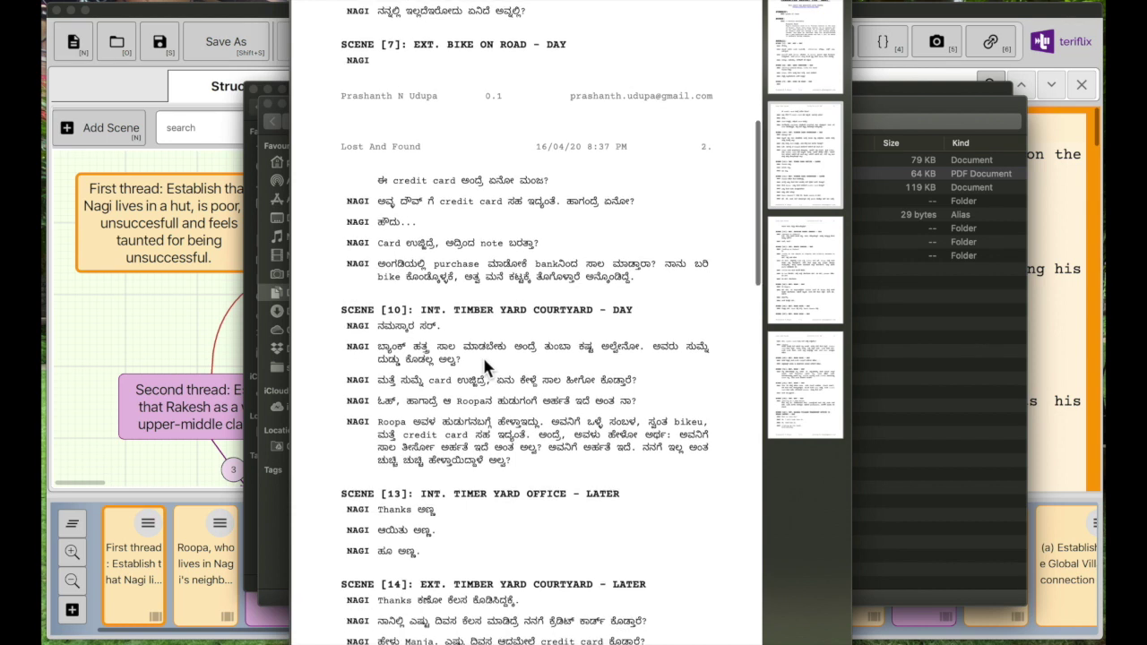
scroll(484, 365, "down", 12)
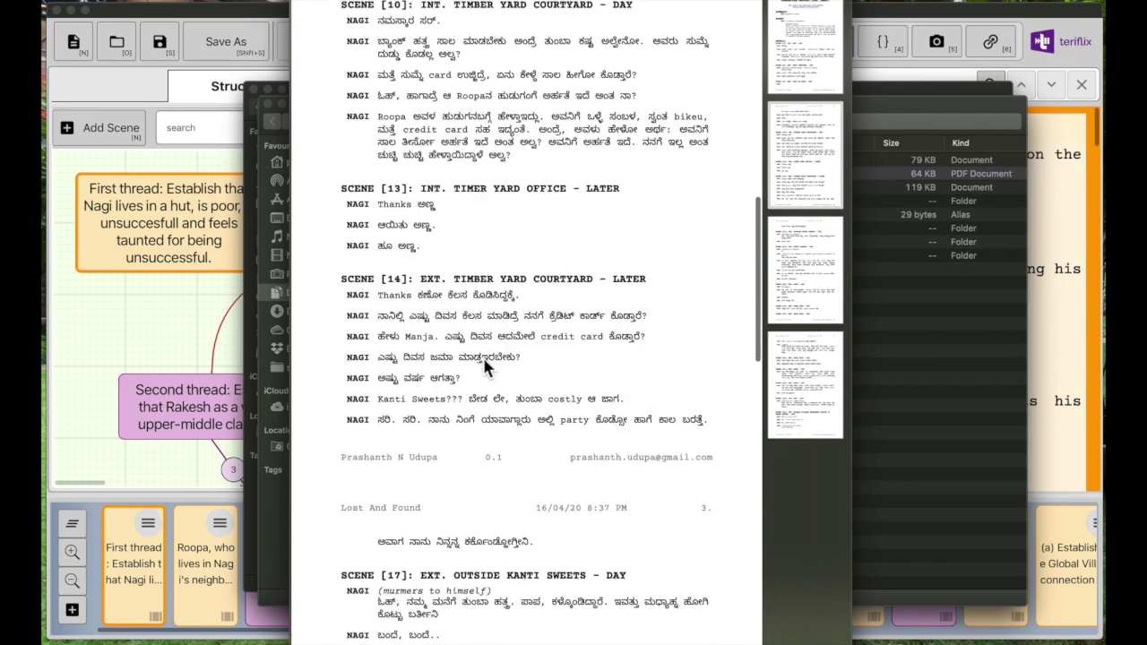
scroll(483, 355, "down", 10)
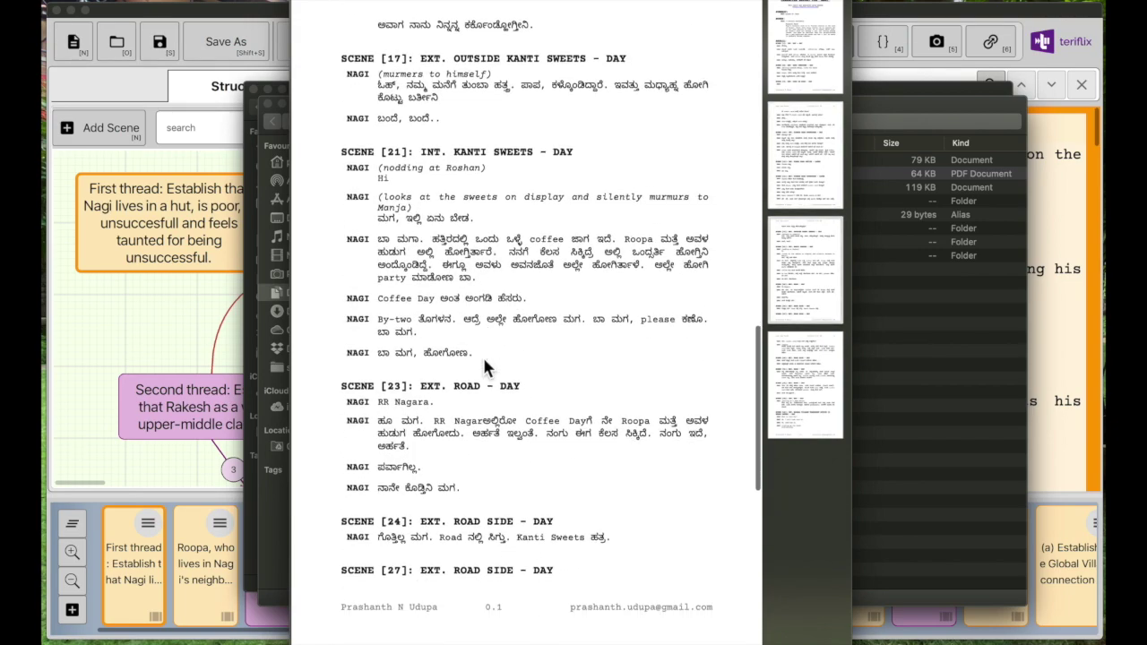
key("Home")
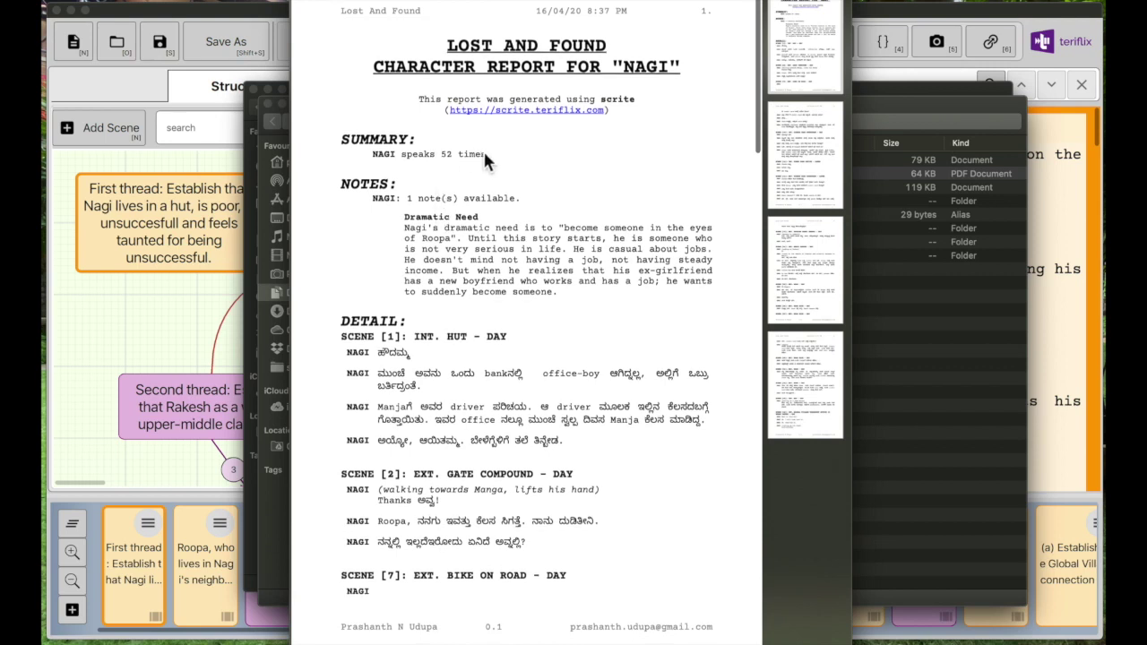
scroll(489, 407, "down", 4)
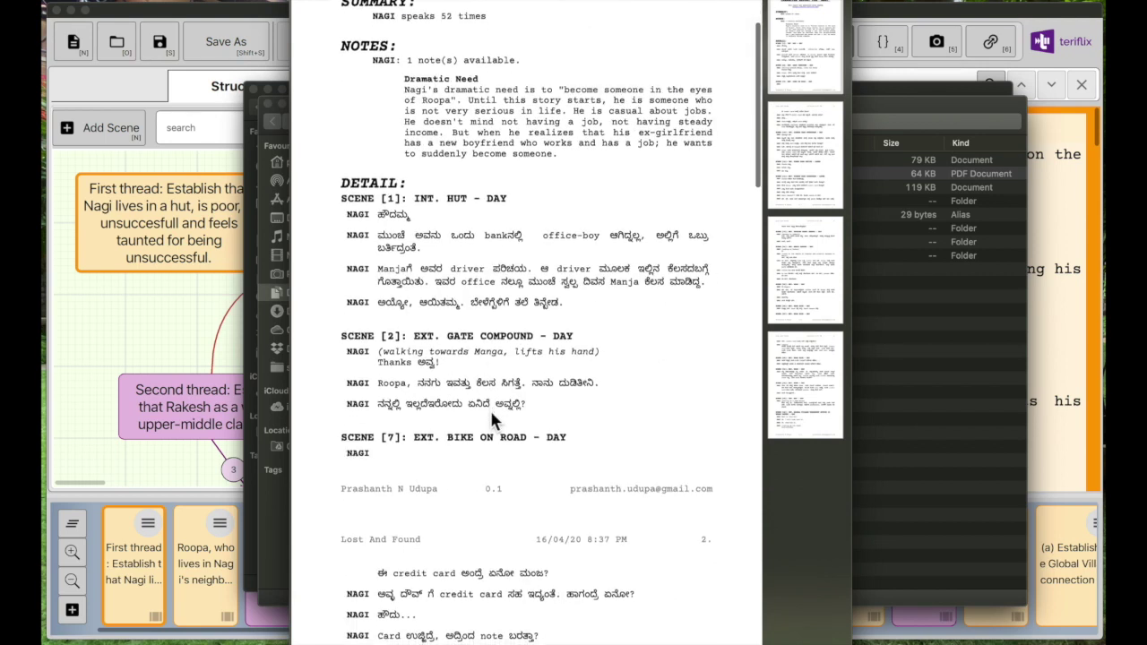
scroll(485, 556, "down", 12)
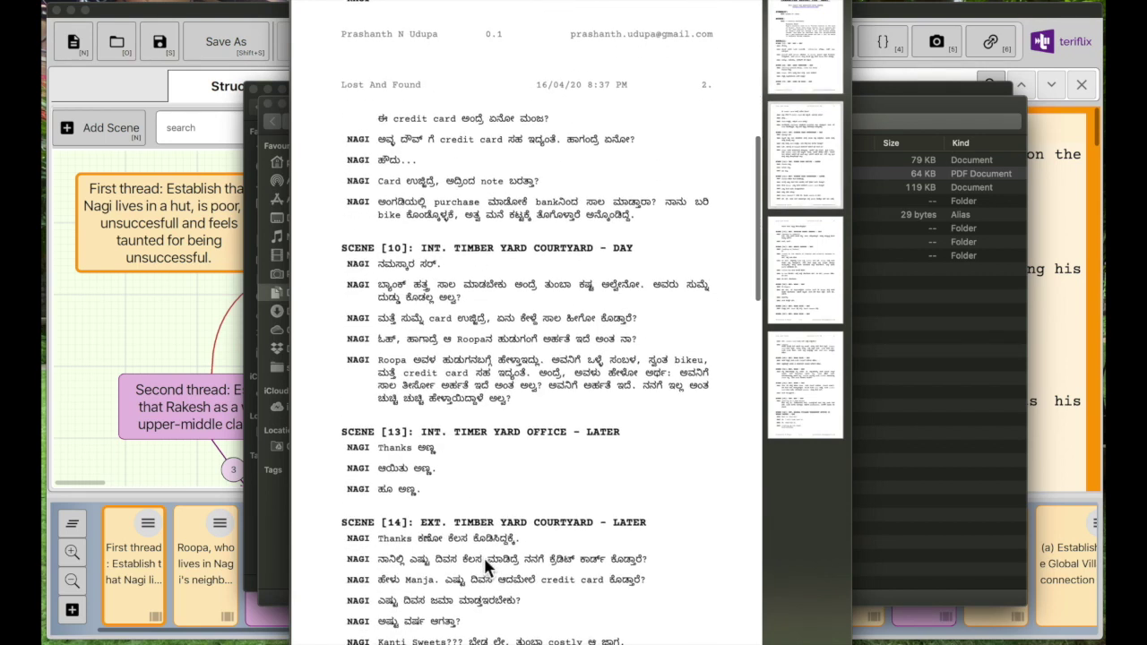
key("space")
- Switch back to Scrite and generate a location report for Lost And Found in Adobe PDF format
left_click(401, 20)
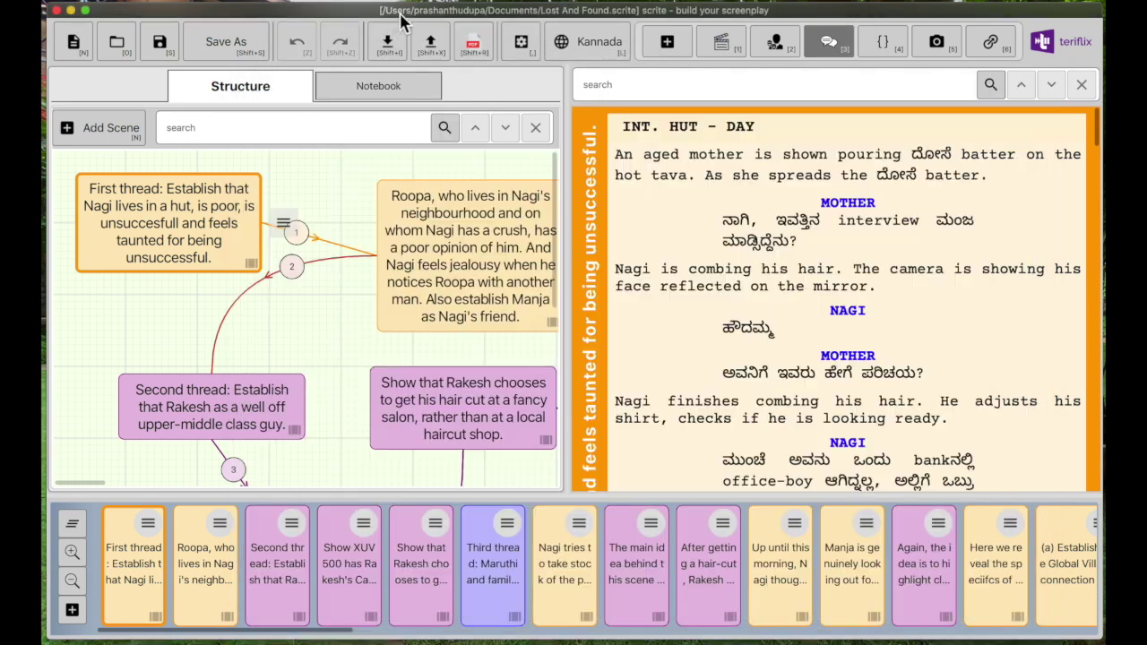
left_click(477, 56)
left_click(481, 95)
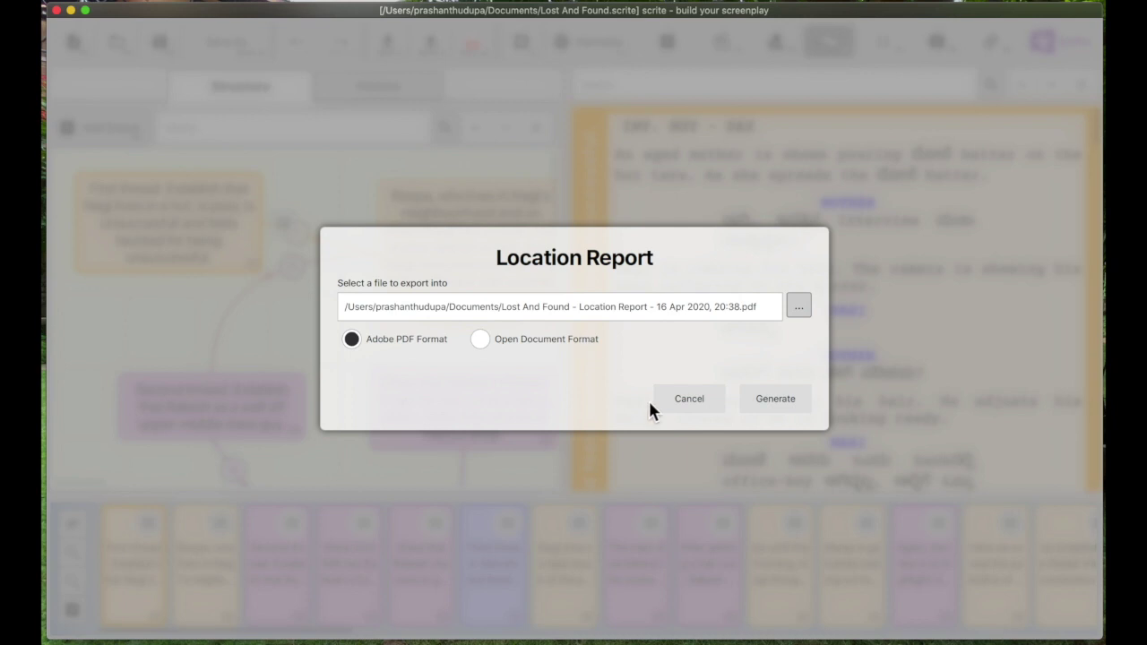
left_click(765, 414)
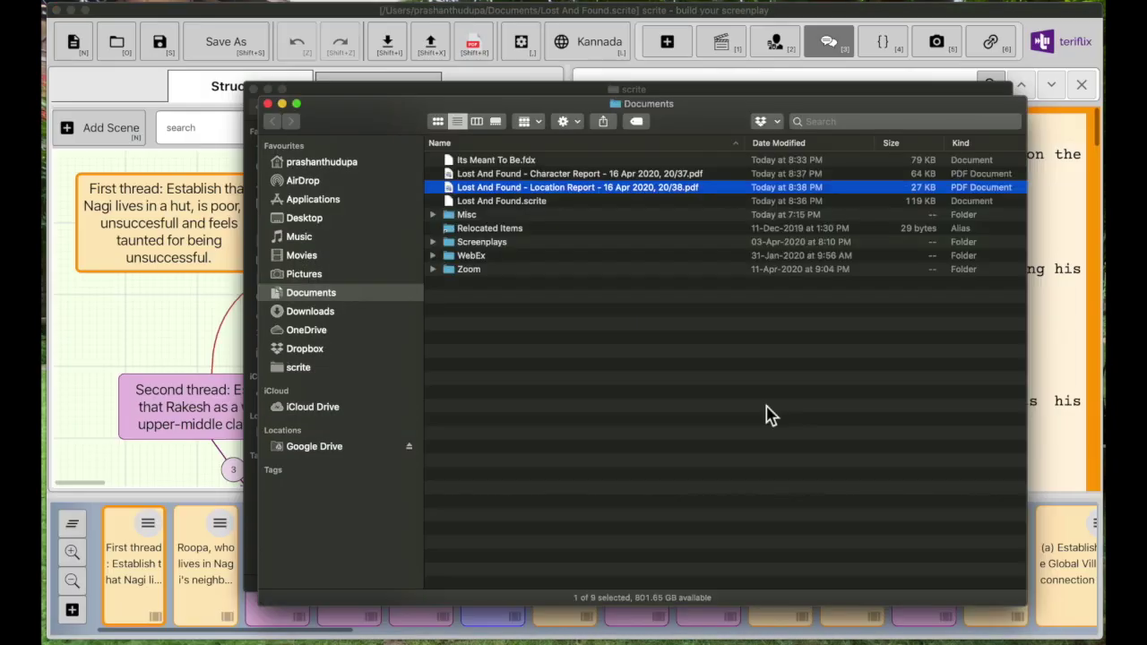
- Preview the generated location report, examine its locations and their scenes across all pages, and close the preview
key("space")
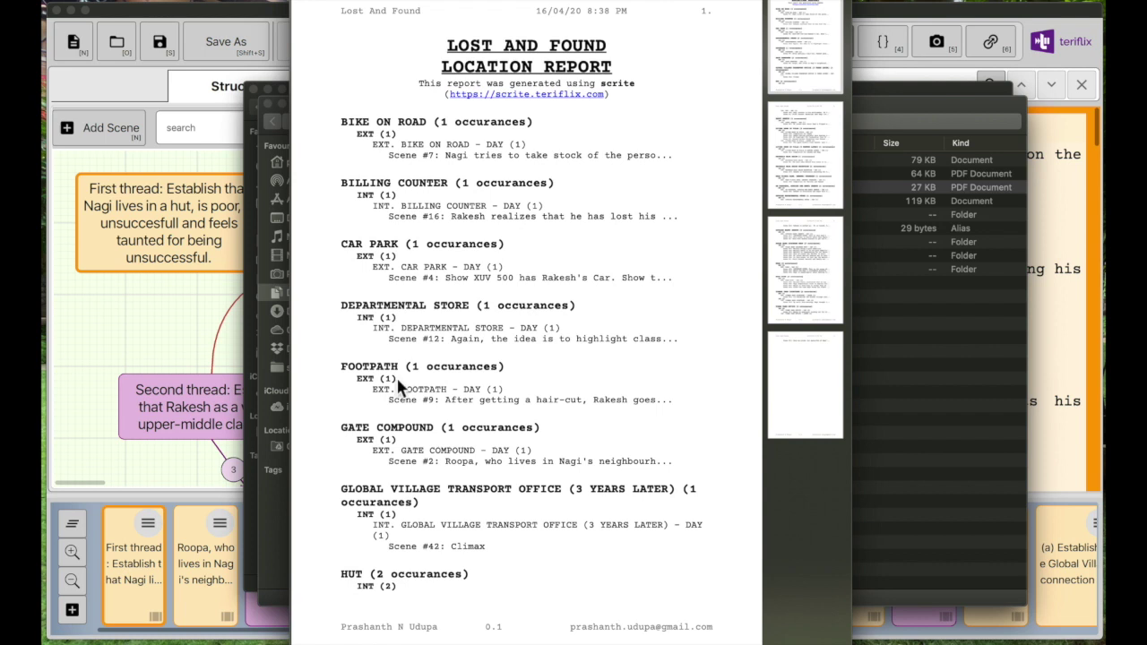
scroll(436, 484, "down", 5)
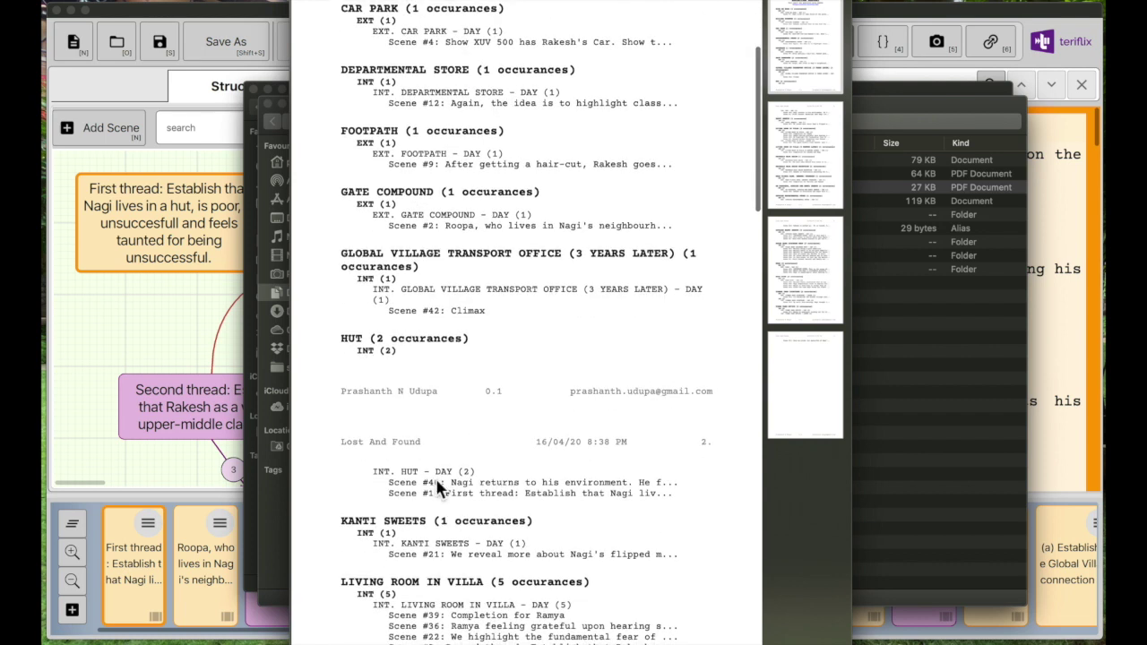
scroll(437, 479, "down", 5)
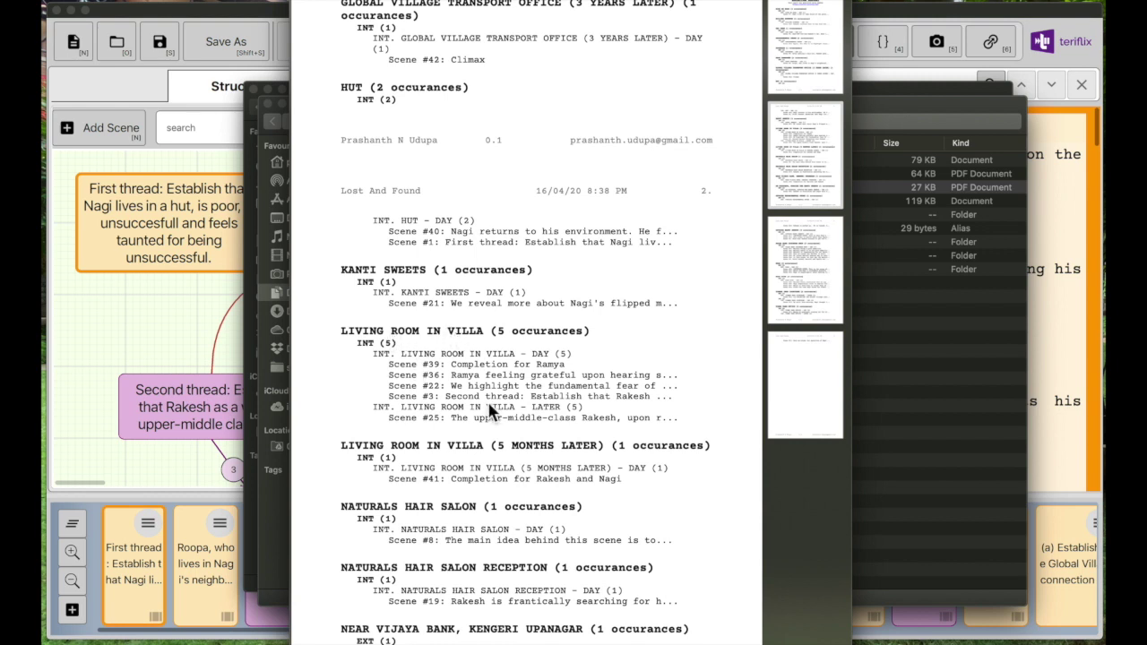
scroll(492, 408, "down", 5)
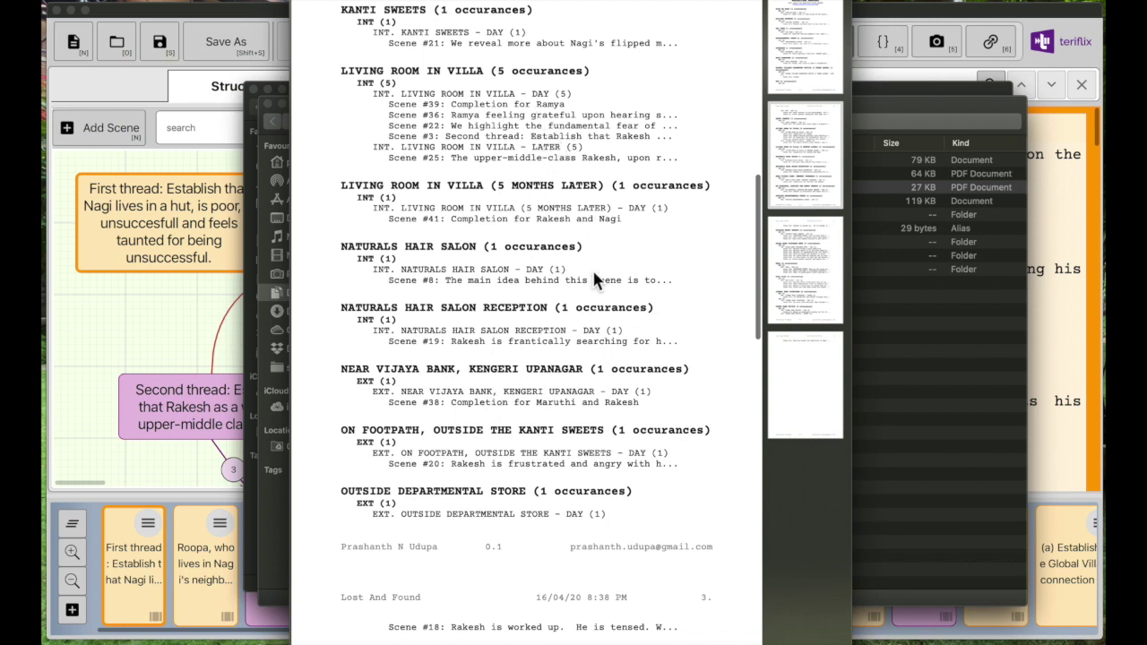
scroll(591, 267, "down", 10)
scroll(592, 273, "down", 5)
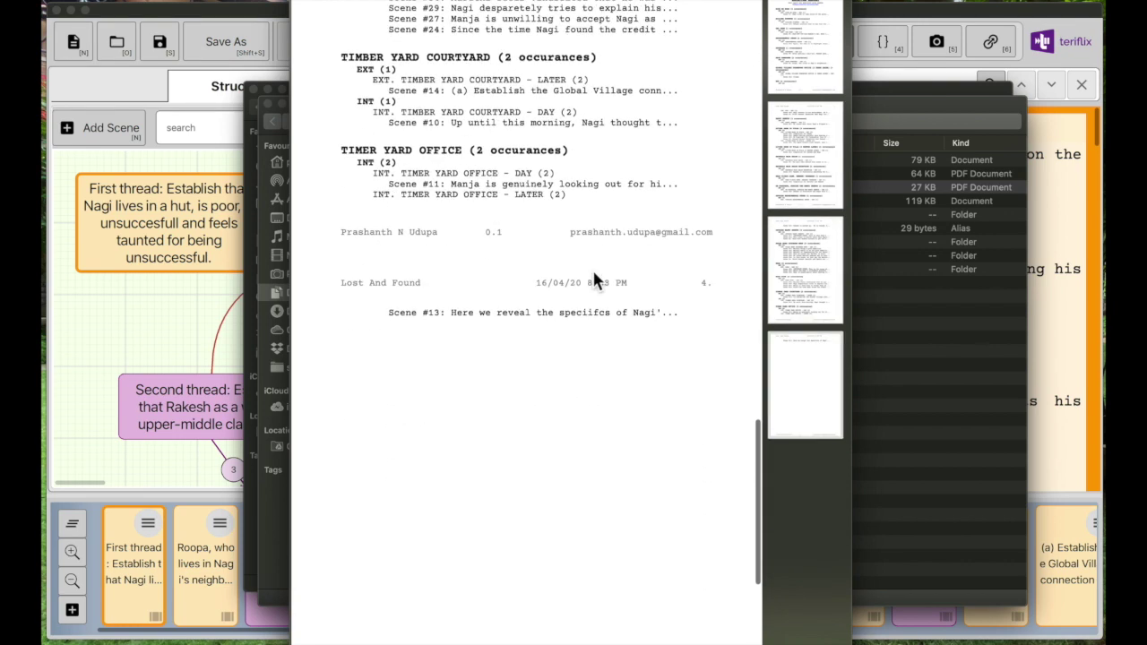
scroll(593, 271, "up", 10)
scroll(592, 271, "up", 12)
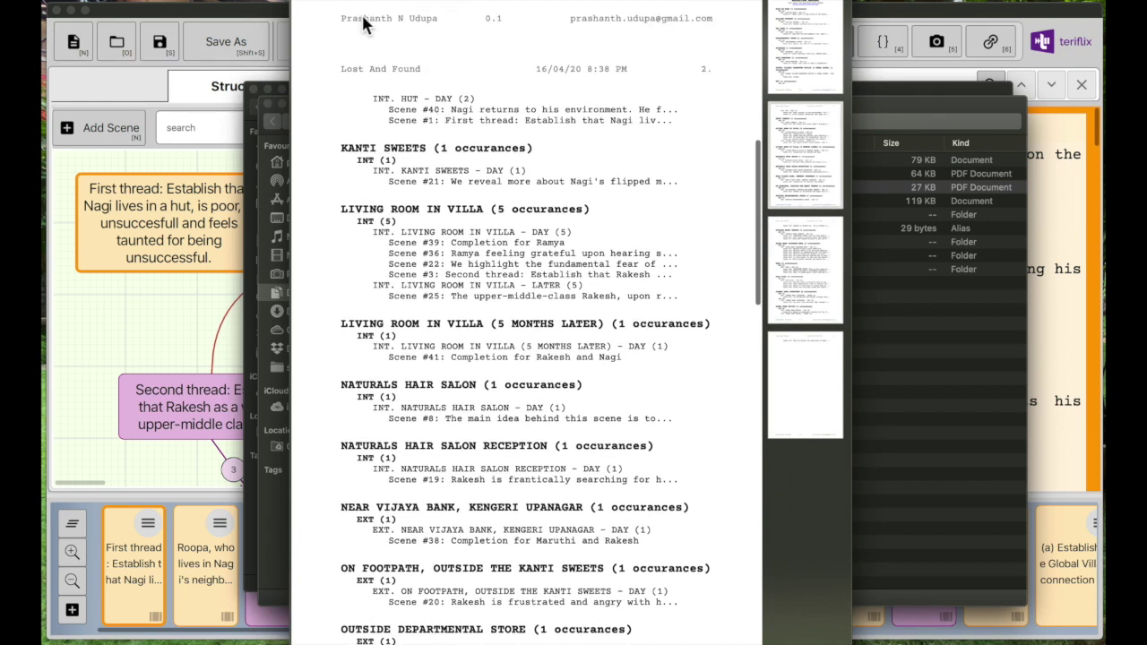
key("space")
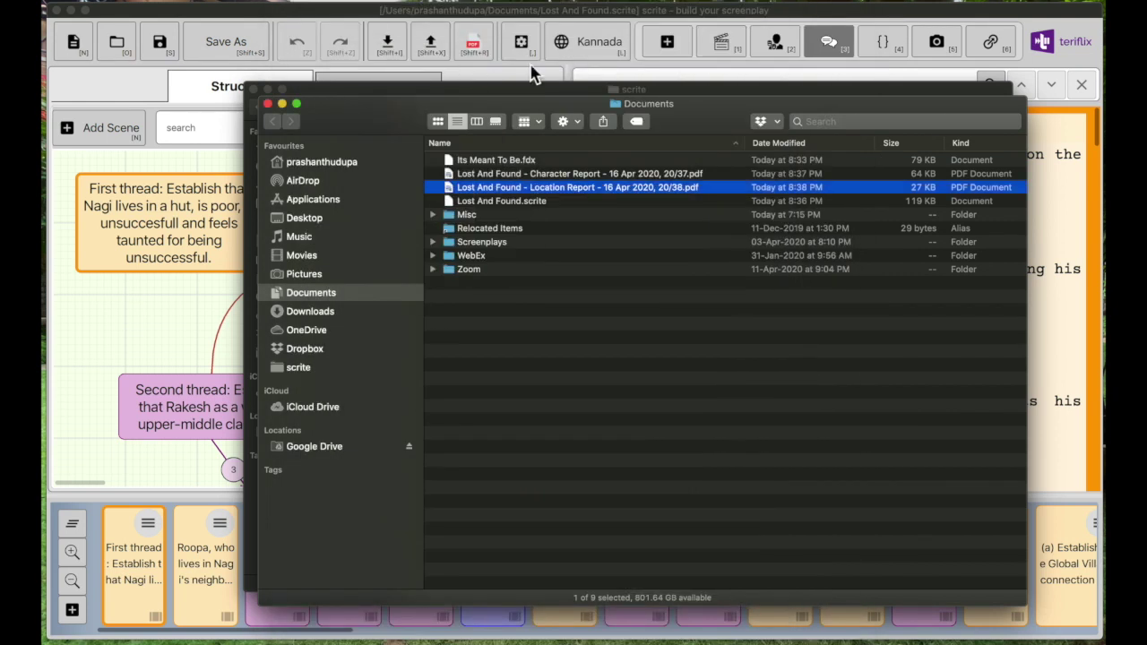
- Return to Scrite, open the notebook in a wider pane, and look through its scene and NAGI sections
left_click(610, 12)
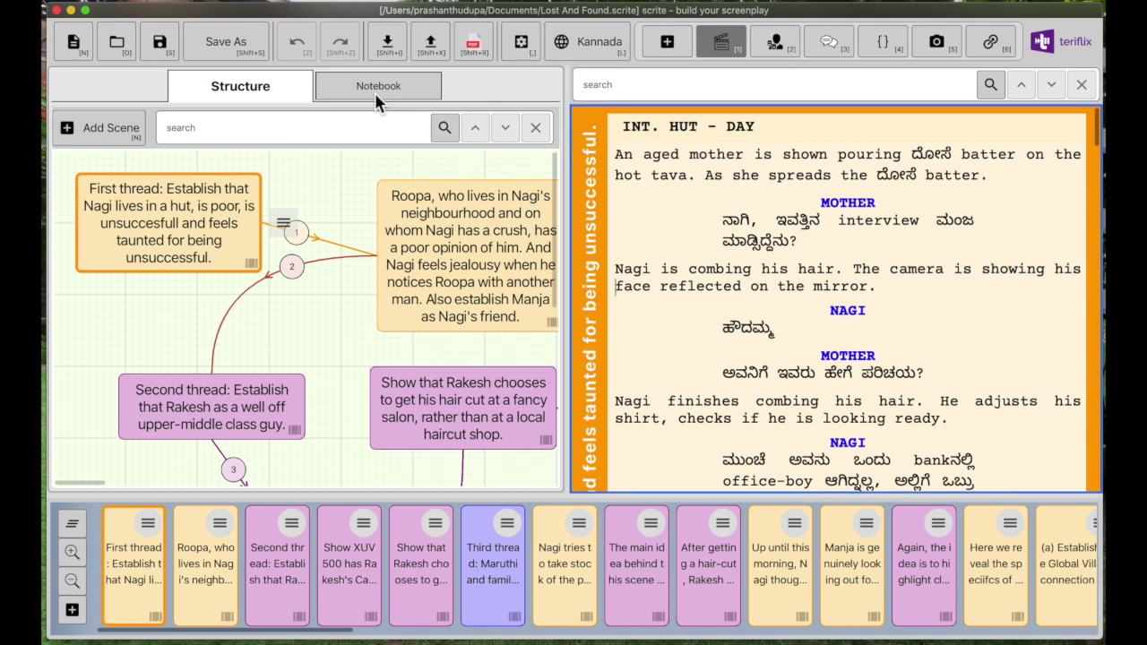
left_click(374, 92)
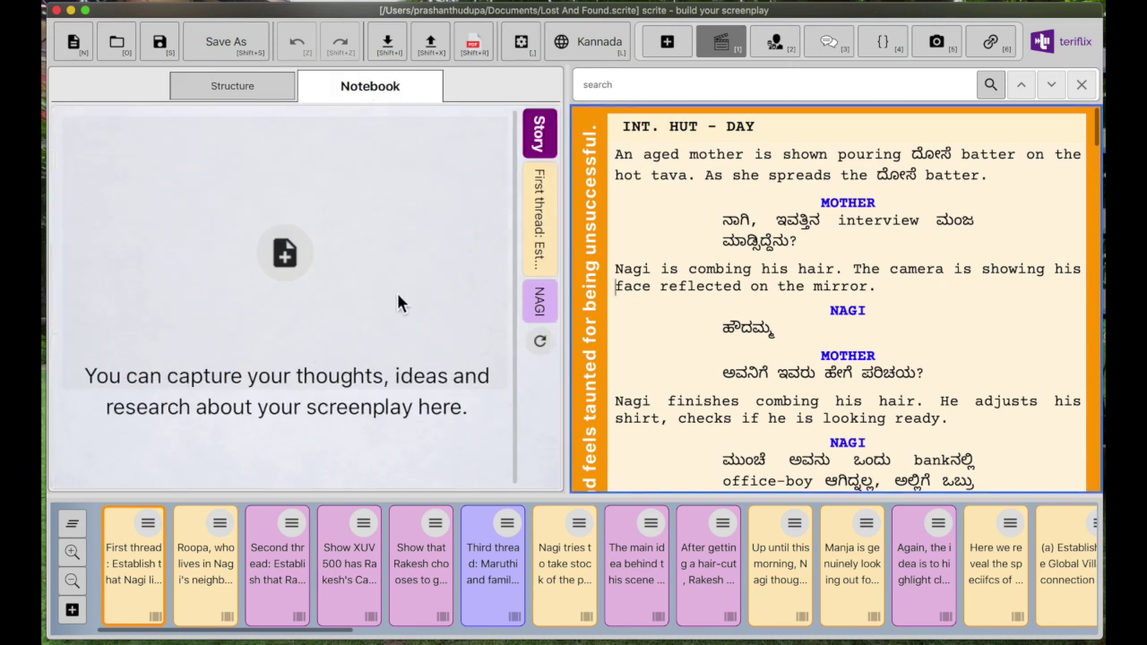
left_click_drag(572, 310, 620, 314)
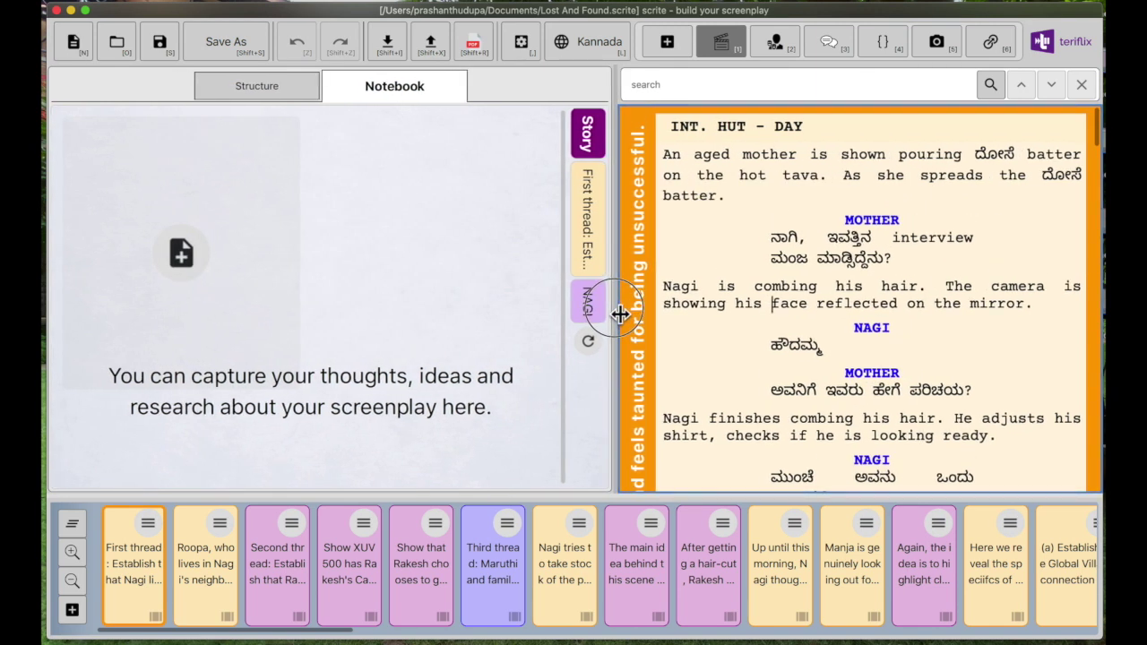
left_click(593, 235)
left_click(587, 305)
left_click(592, 265)
- Add an orange note to the notebook's Story section
left_click(588, 132)
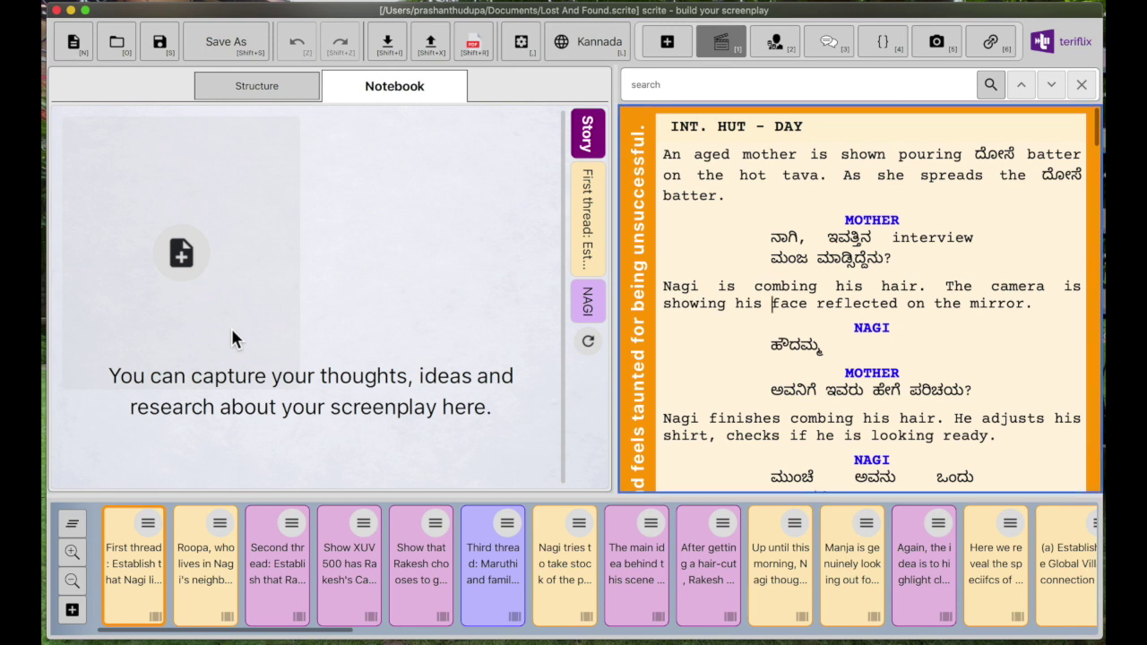
left_click(184, 264)
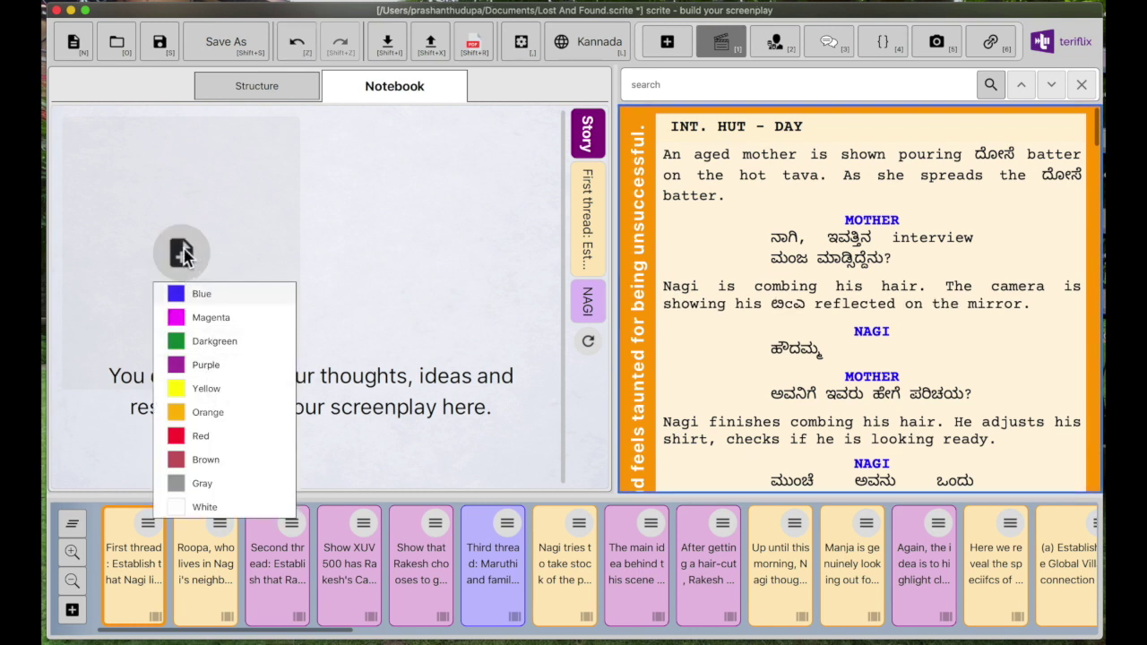
left_click(224, 414)
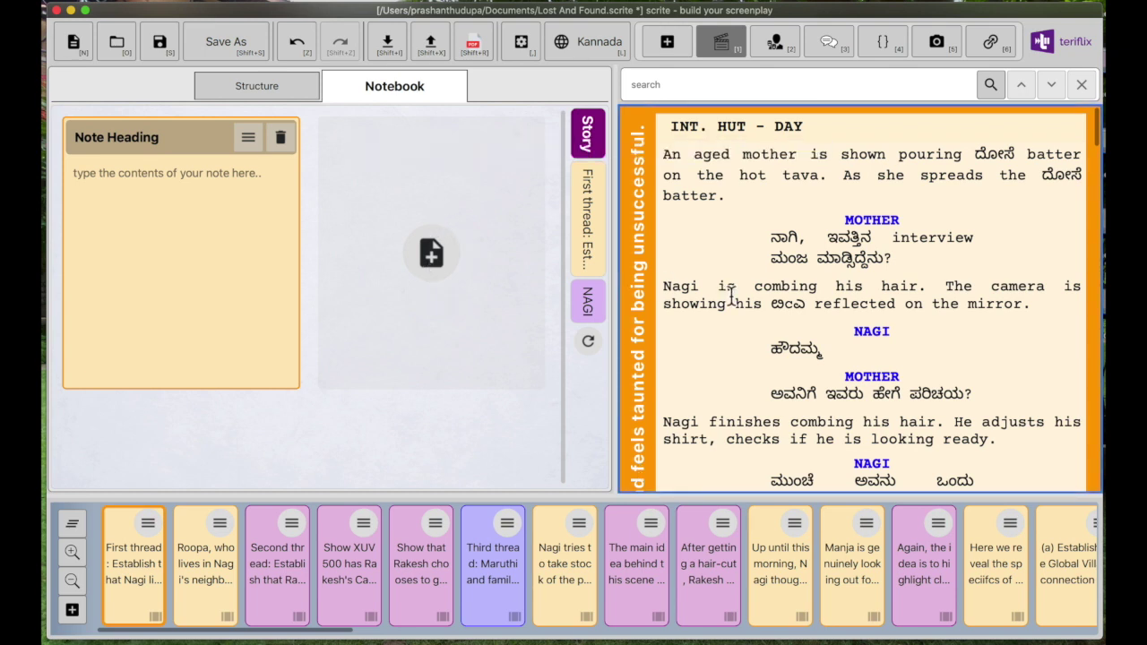
- View the notebook sections for several scenes, including the hair salon and timber yard, and NAGI's Dramatic Need note
left_click(704, 547)
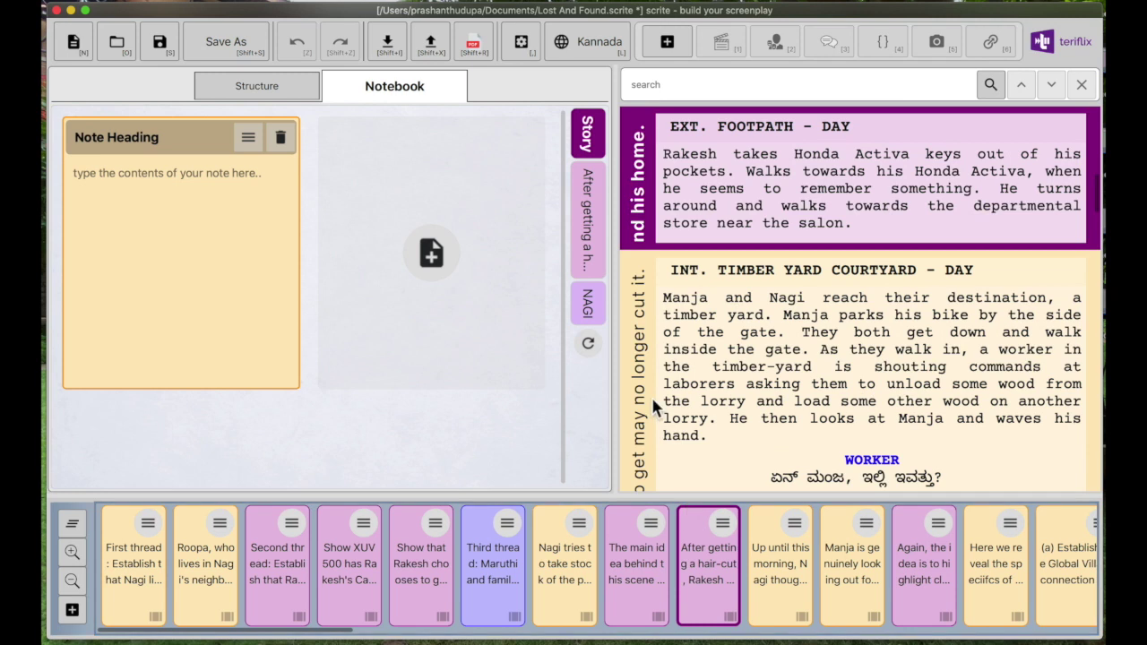
left_click(589, 244)
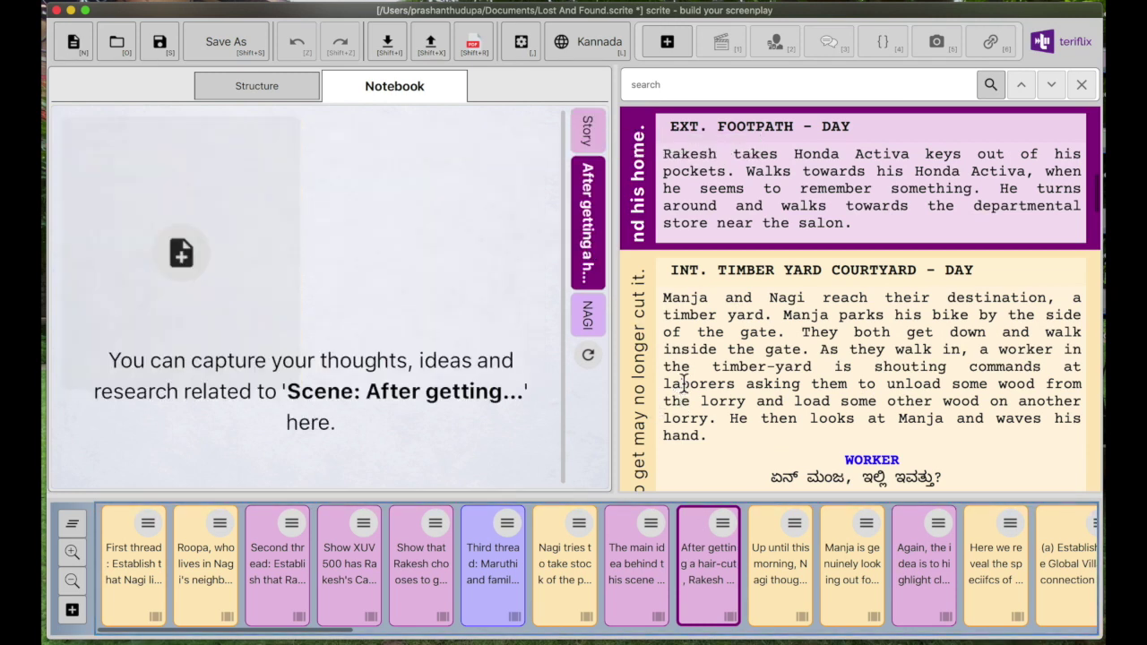
left_click(684, 378)
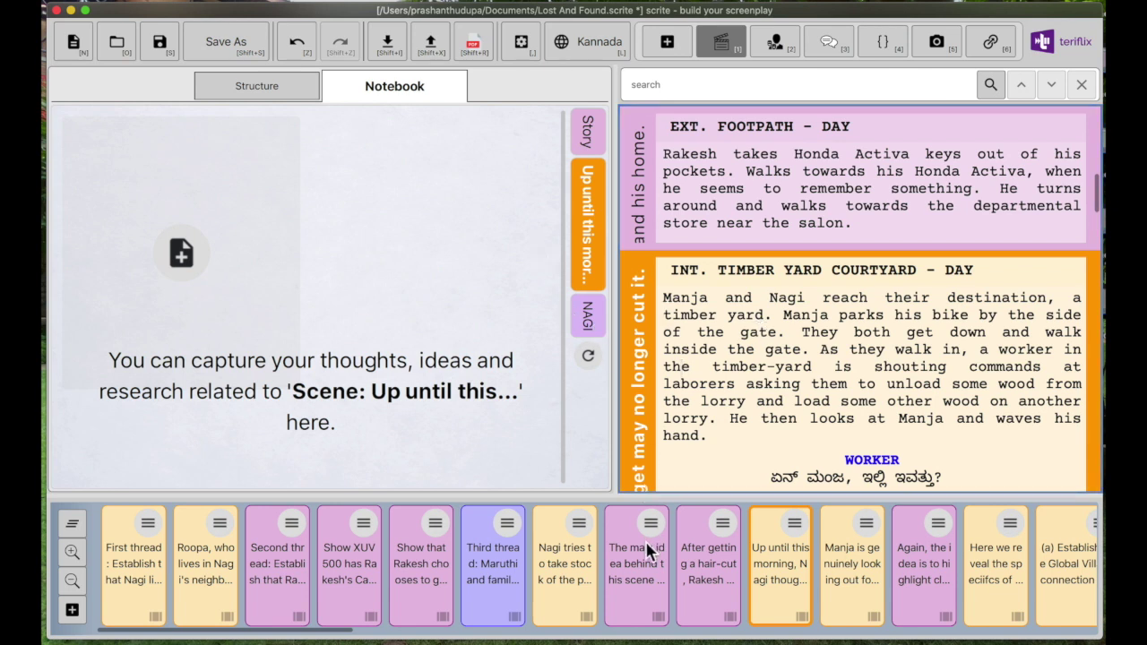
left_click(631, 564)
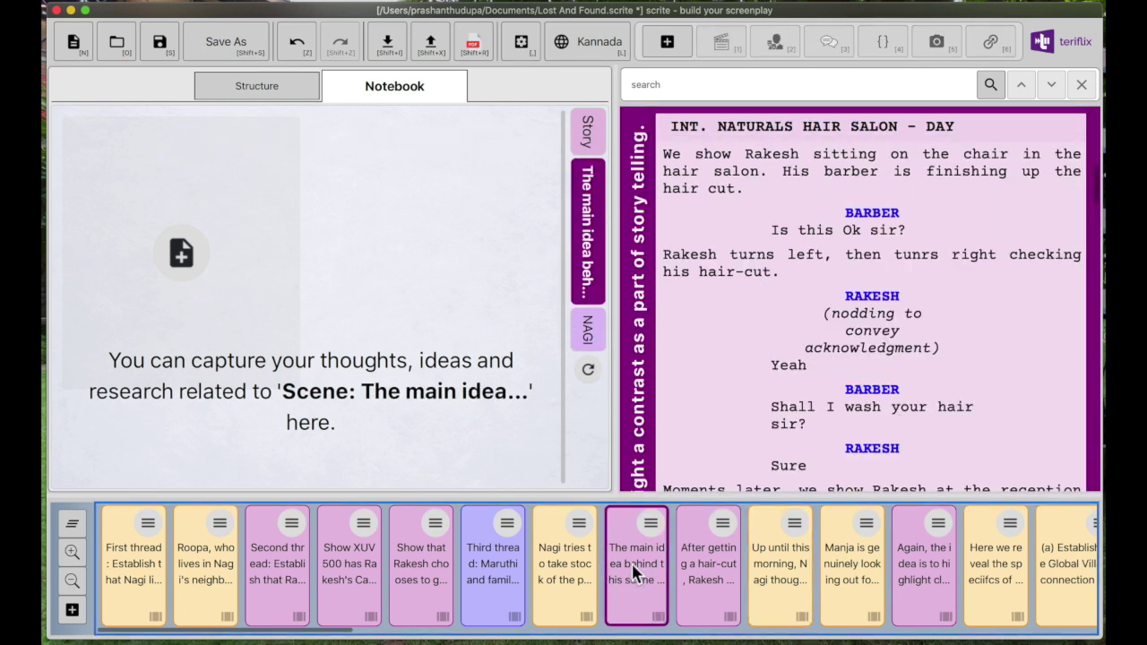
left_click(988, 578)
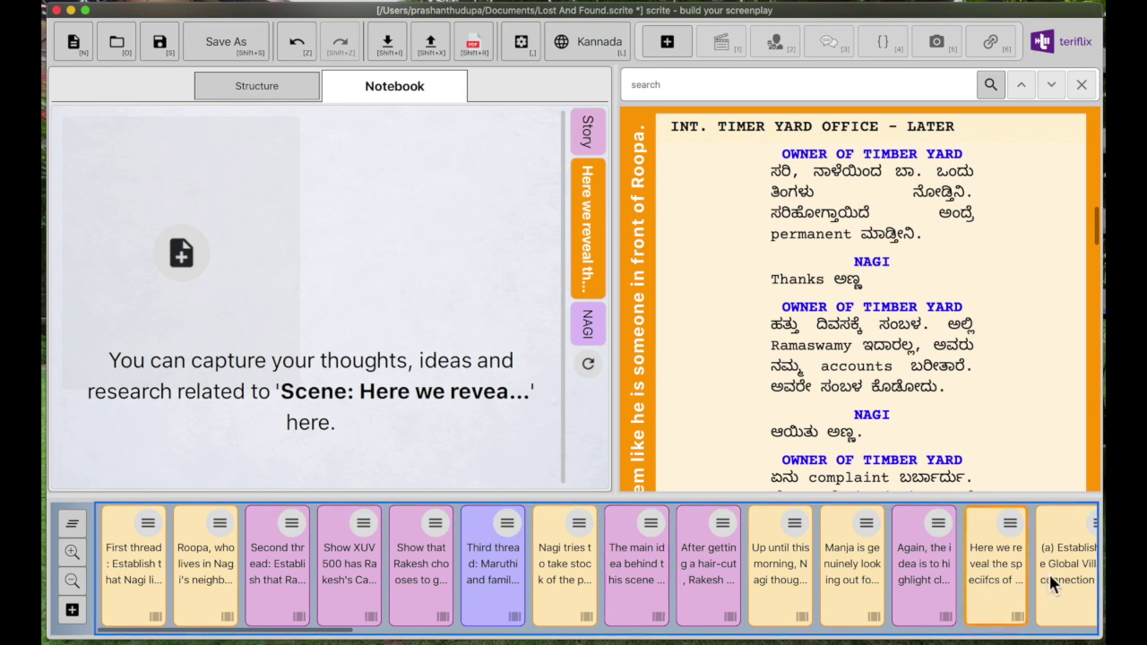
left_click(1049, 571)
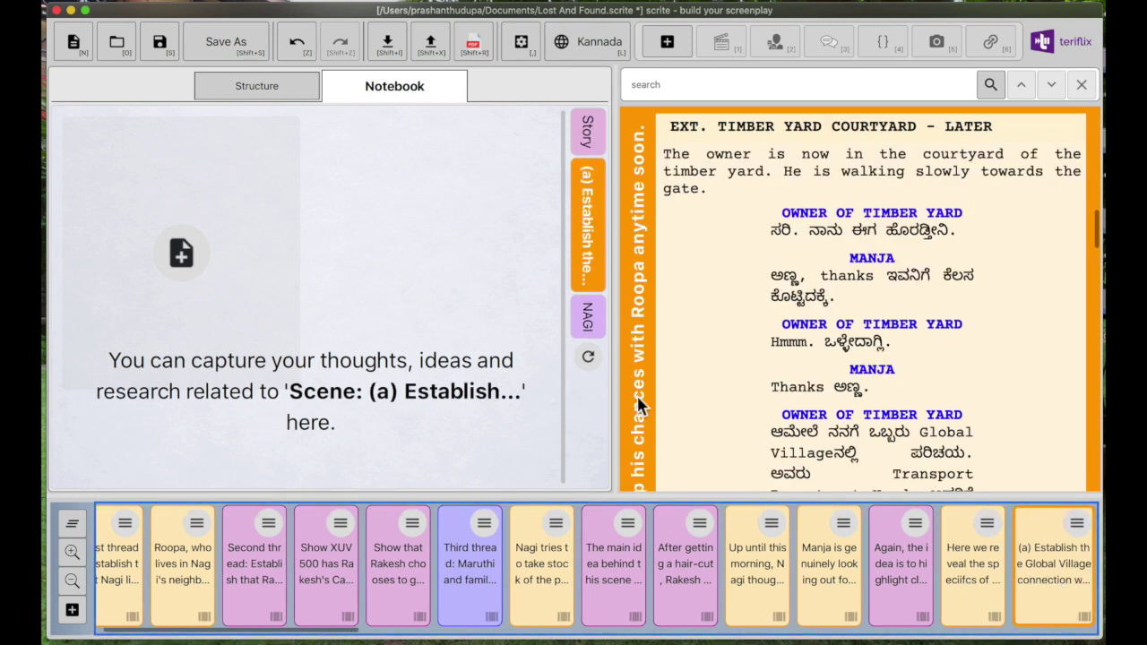
left_click(592, 318)
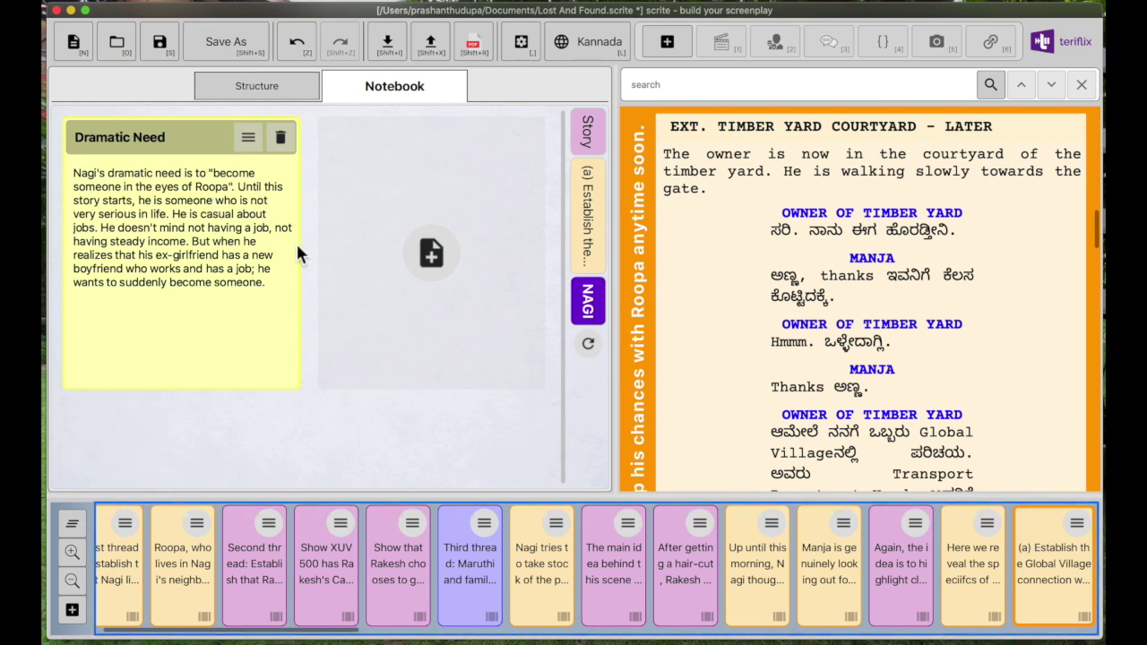
- Create a notebook section for the character RAKESH and open it
left_click(588, 345)
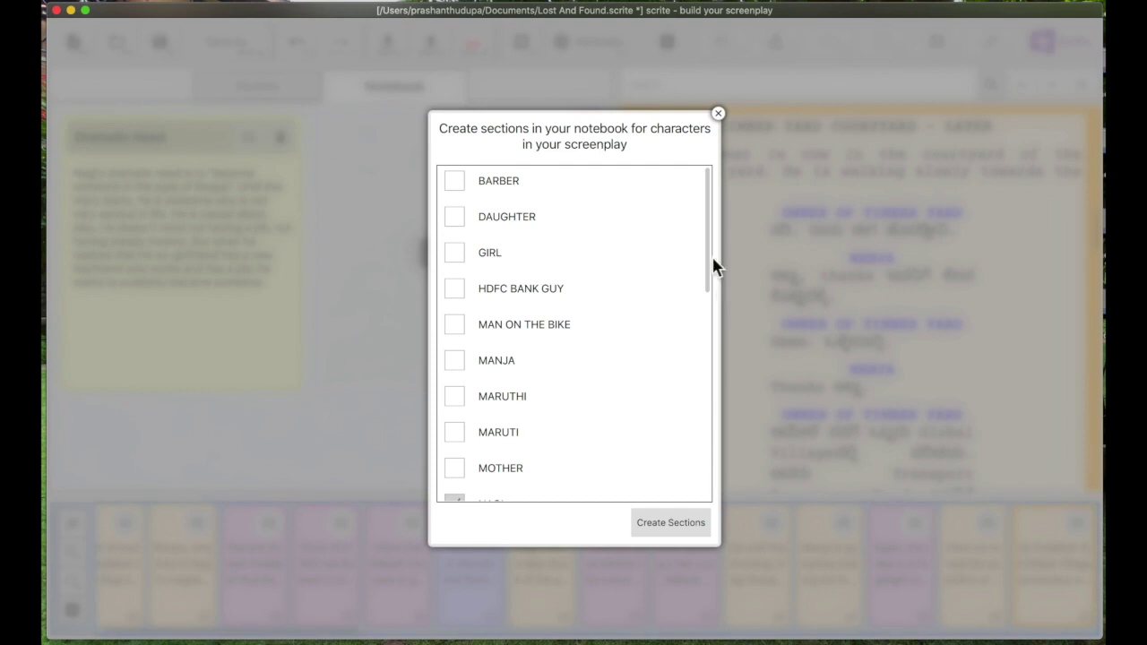
left_click(718, 113)
left_click(585, 348)
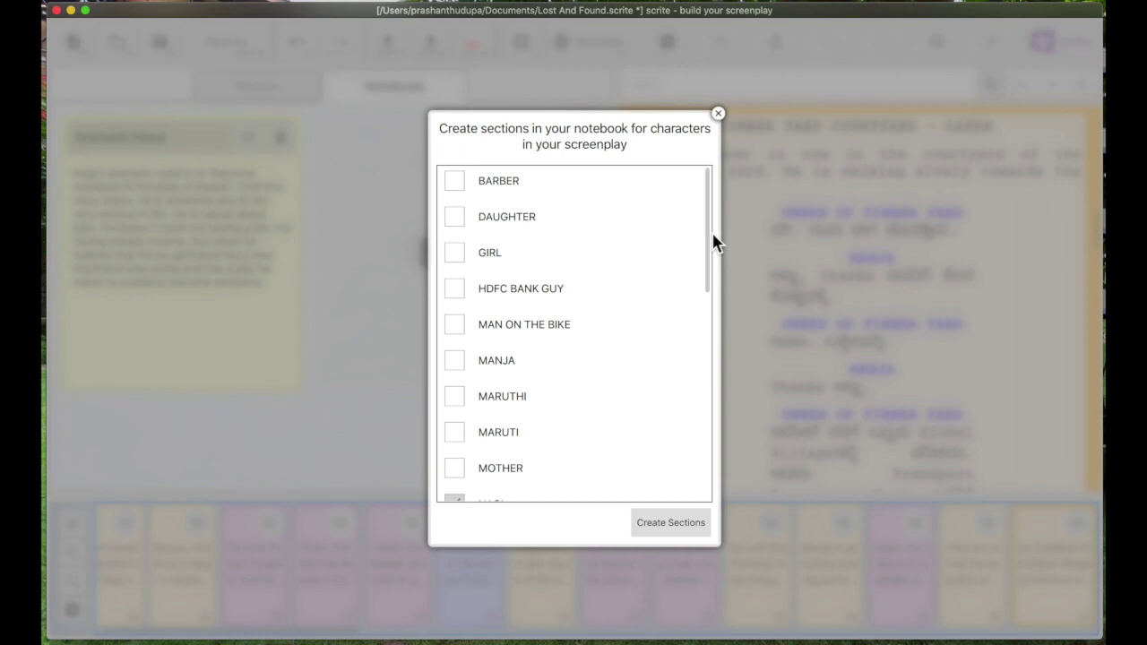
left_click_drag(712, 235, 708, 359)
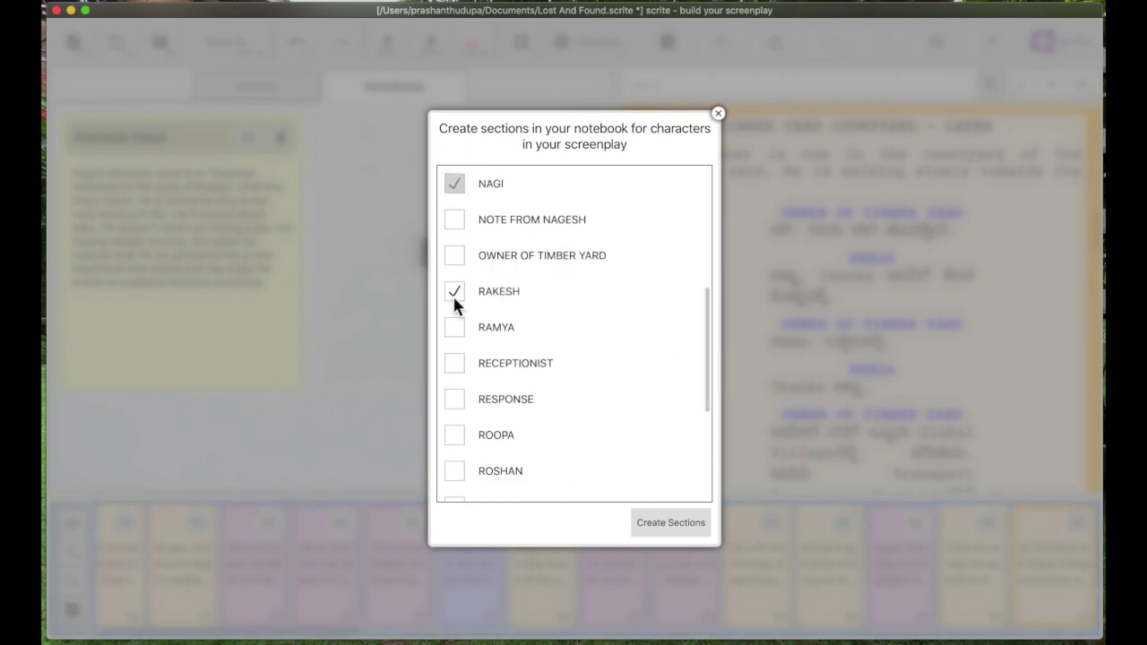
left_click(659, 529)
left_click(588, 355)
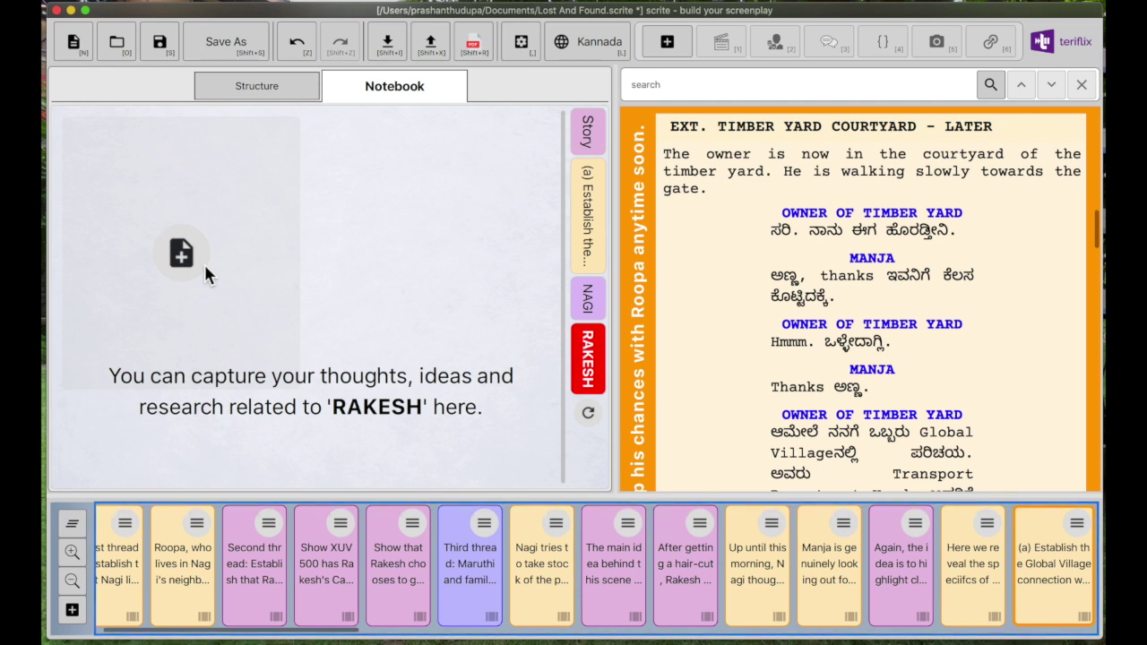
- Start a new blank project without saving the current one and narrow the structure pane
left_click(86, 49)
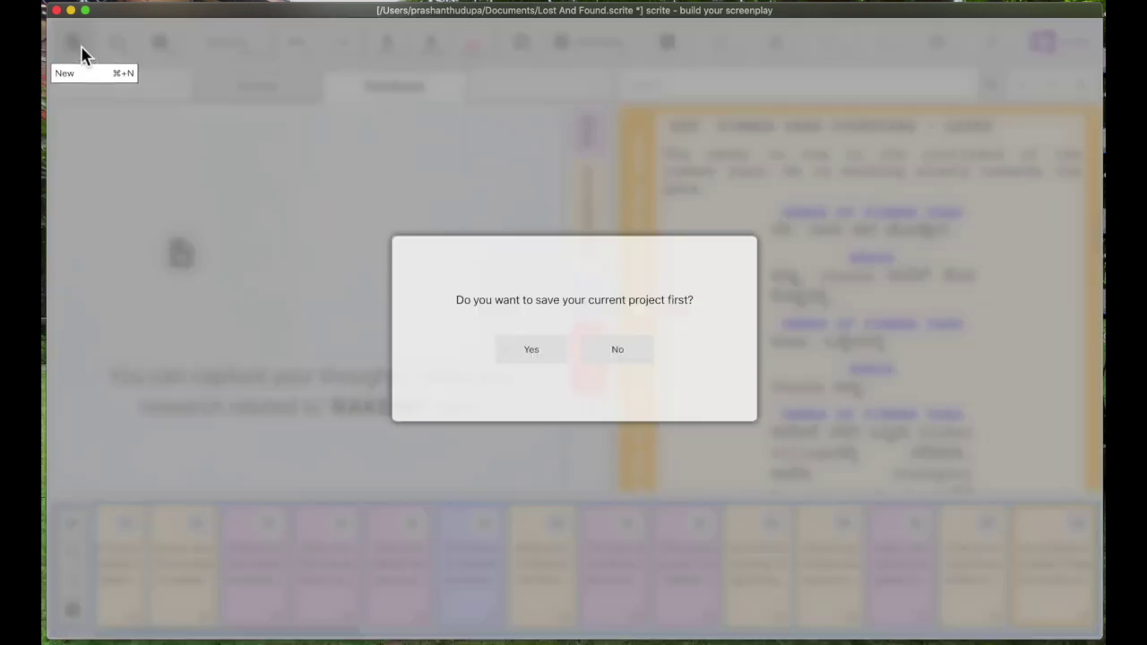
left_click(617, 350)
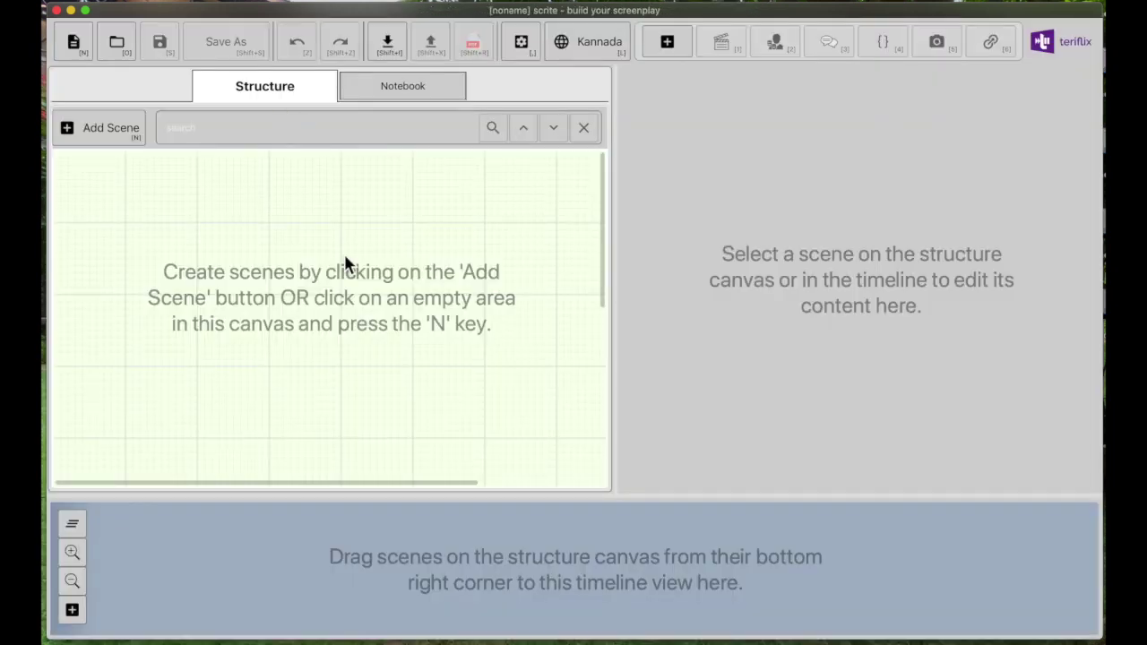
left_click_drag(617, 297, 582, 297)
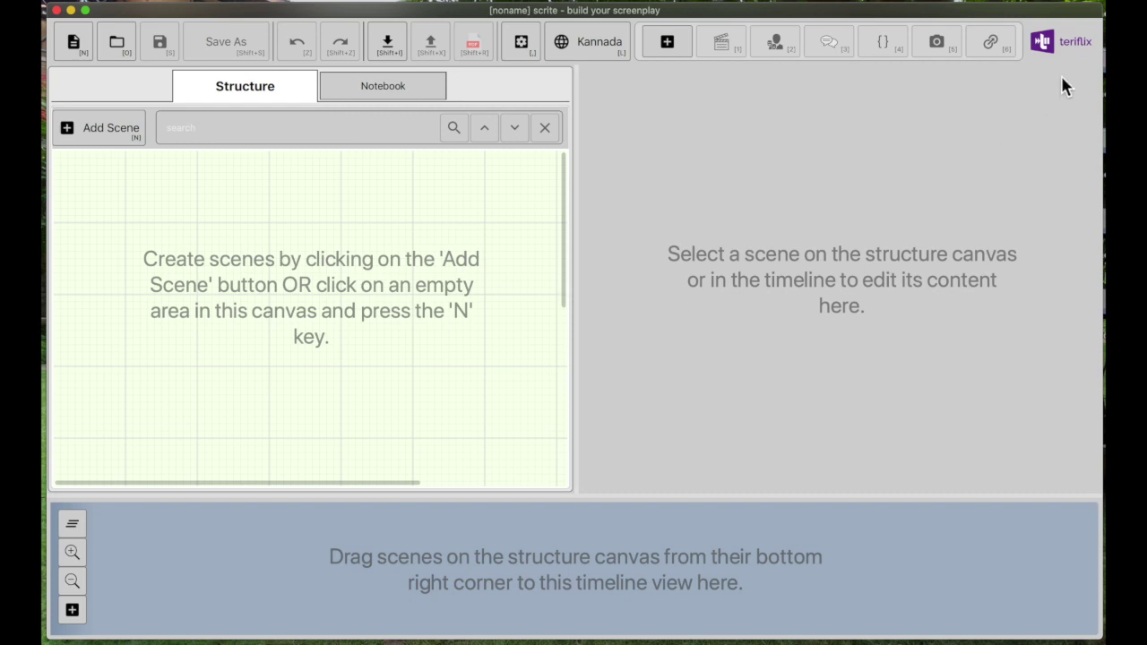
- Open the application's version and credits information
left_click(1069, 45)
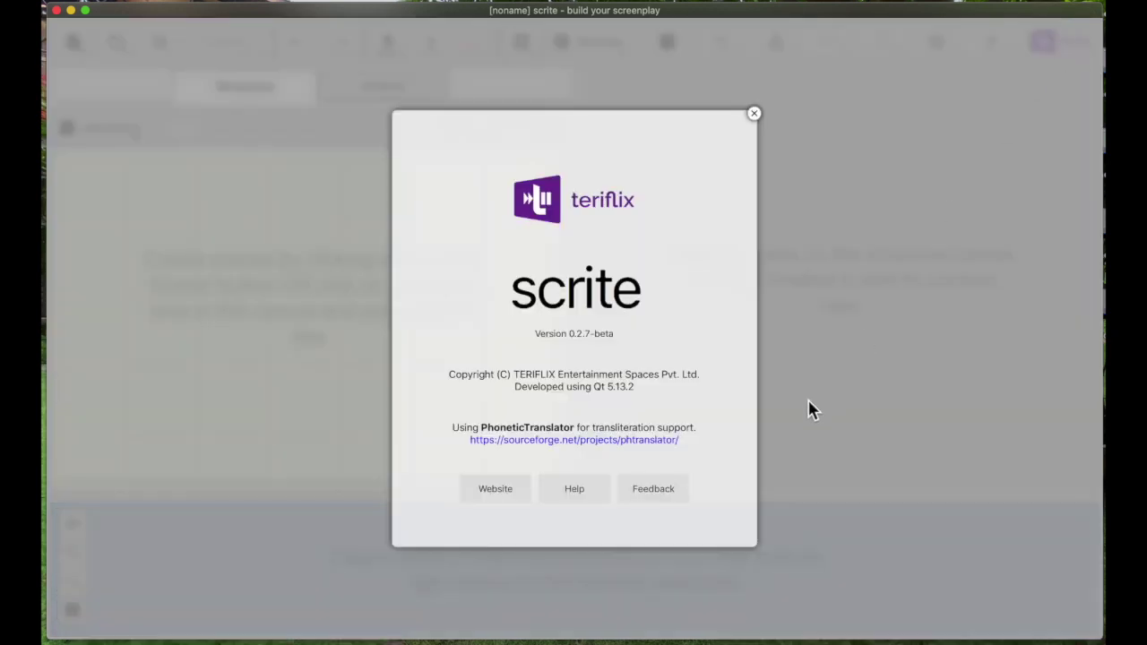